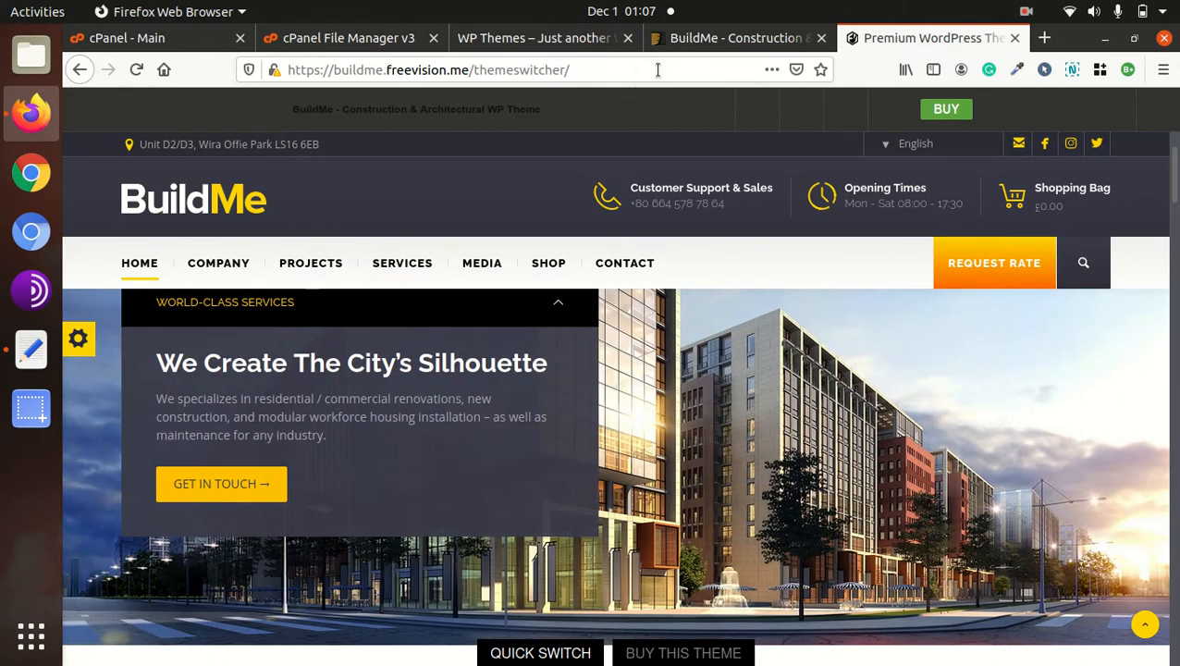
Examine the BuildMe theme's ThemeForest listing, including its title, description, author, last update date and compatibility details
click(690, 41)
drag(163, 171, 616, 169)
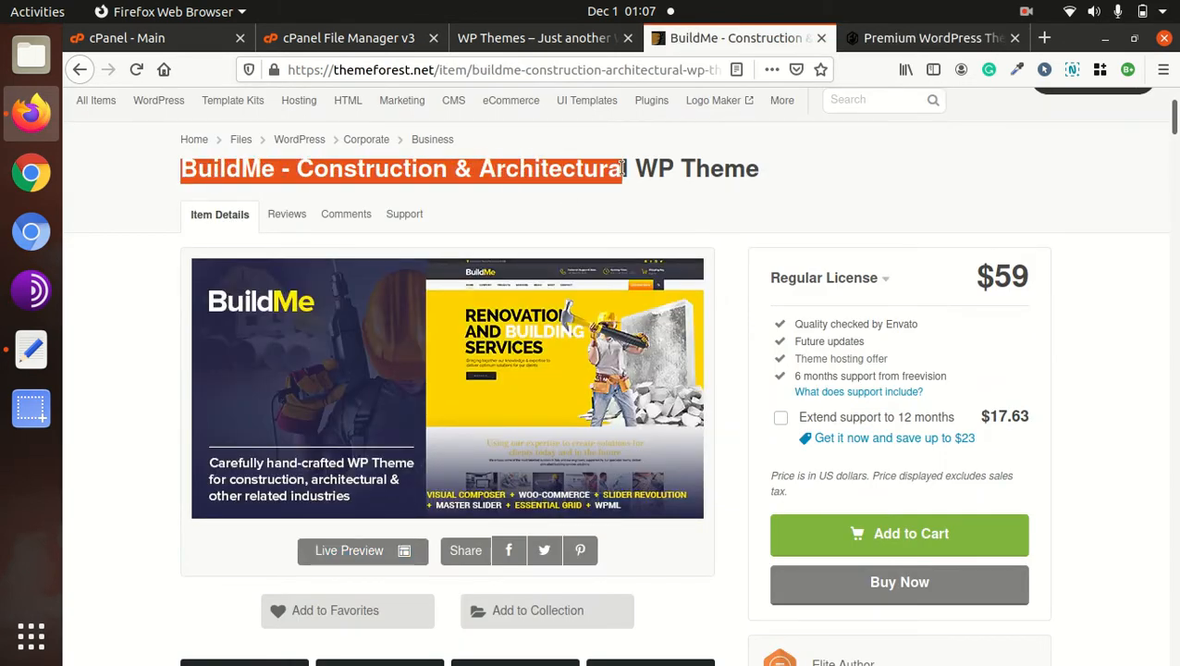
click(651, 183)
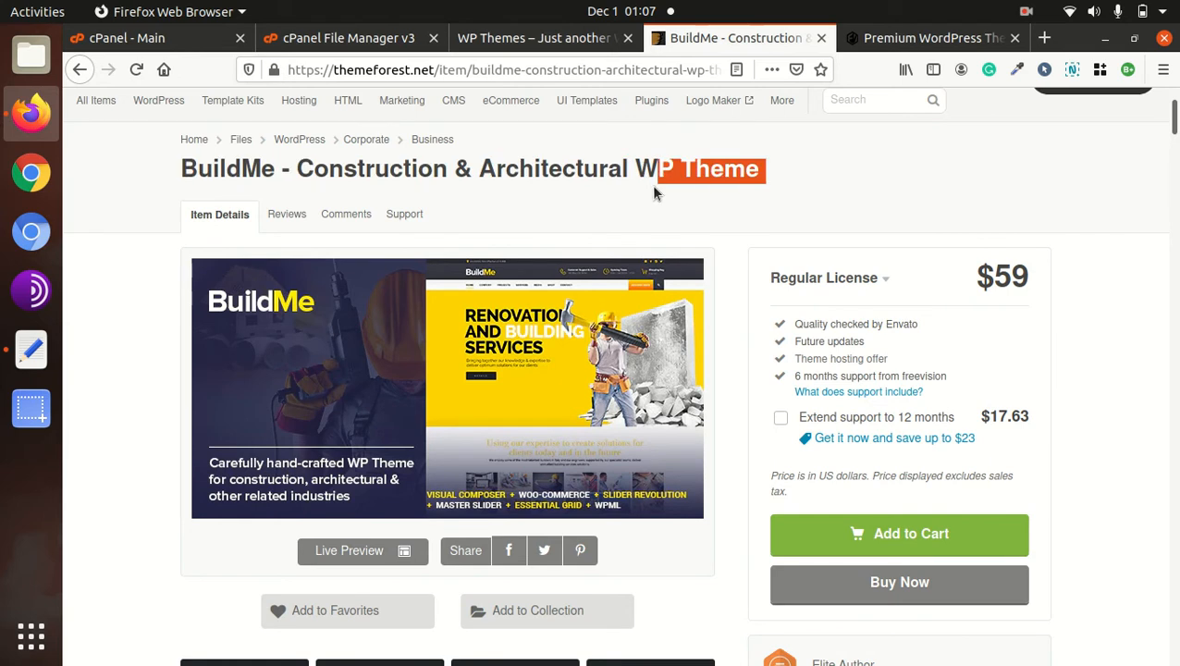
scroll(962, 327, down, 5)
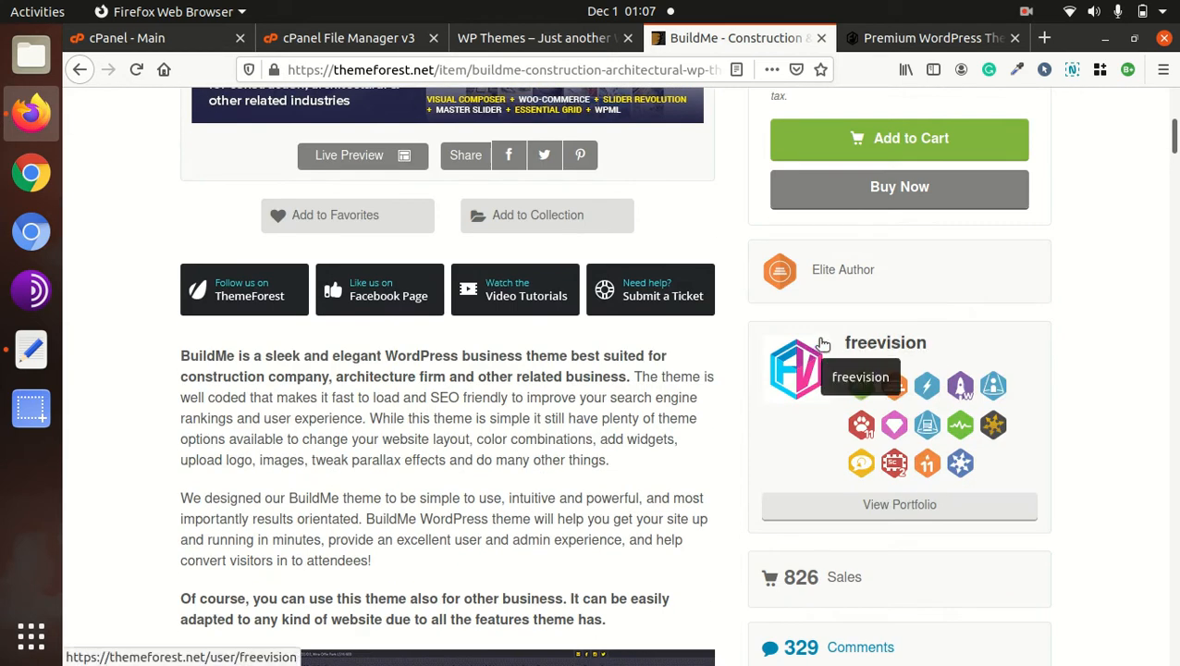
scroll(1105, 477, down, 3)
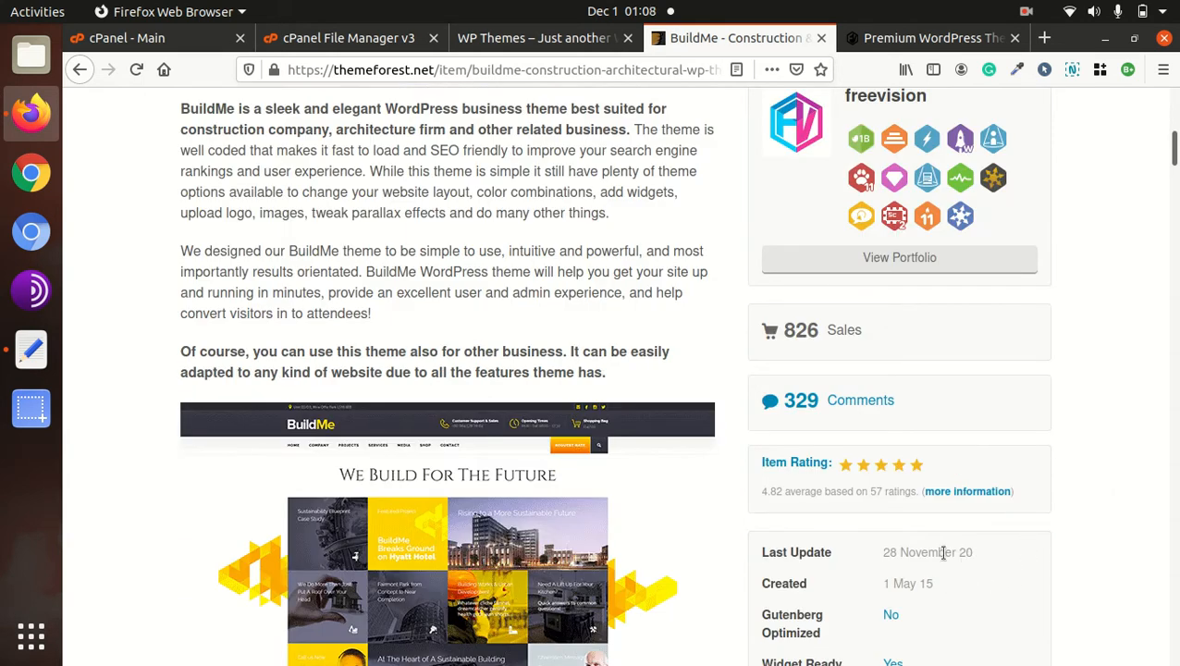
drag(944, 552, 898, 552)
drag(976, 553, 883, 567)
scroll(422, 524, up, 4)
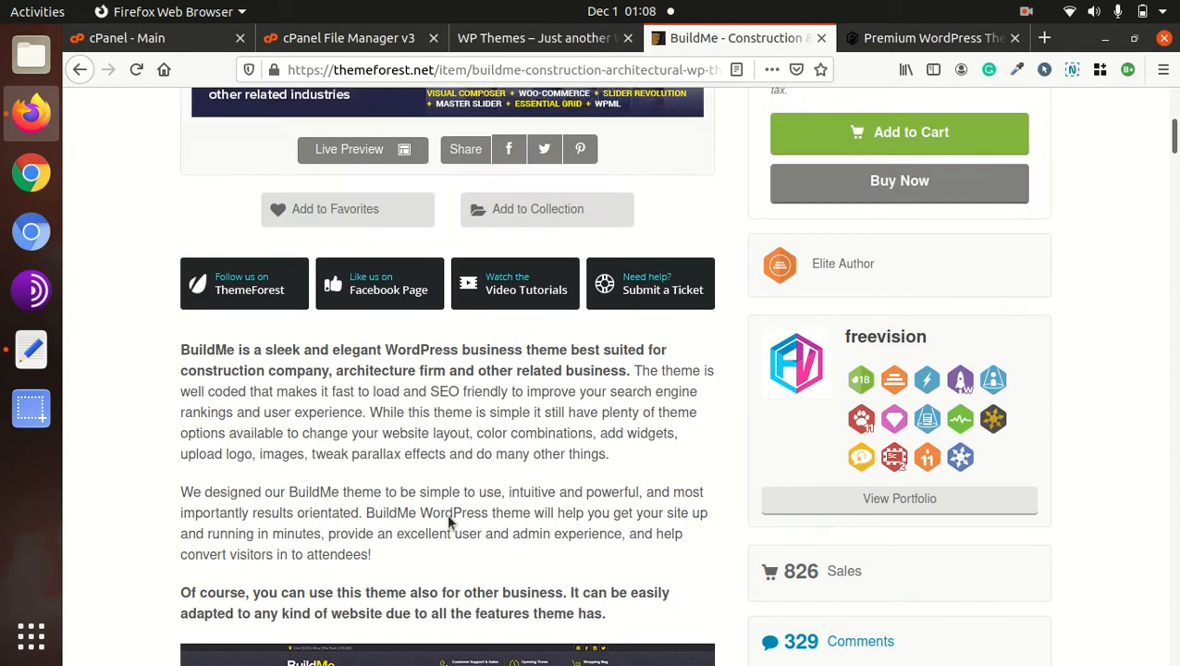
scroll(382, 302, down, 6)
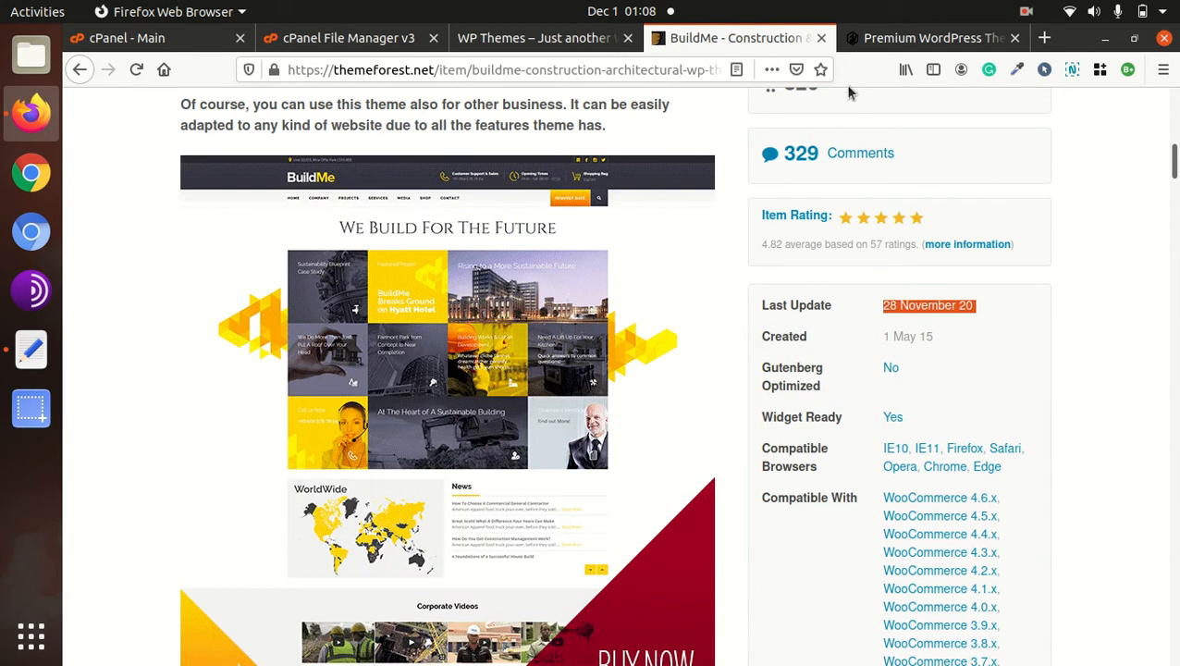
Switch to the BuildMe live demo and examine its home slider and the Home and Contact page options
click(886, 42)
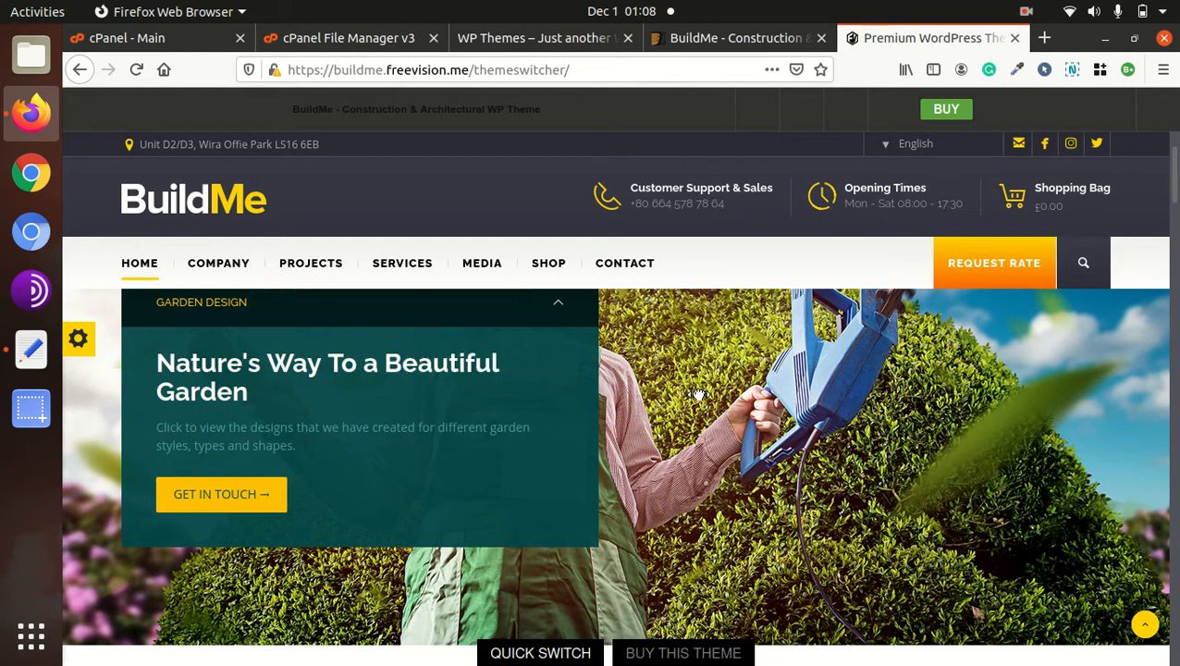
mouse_move(138, 275)
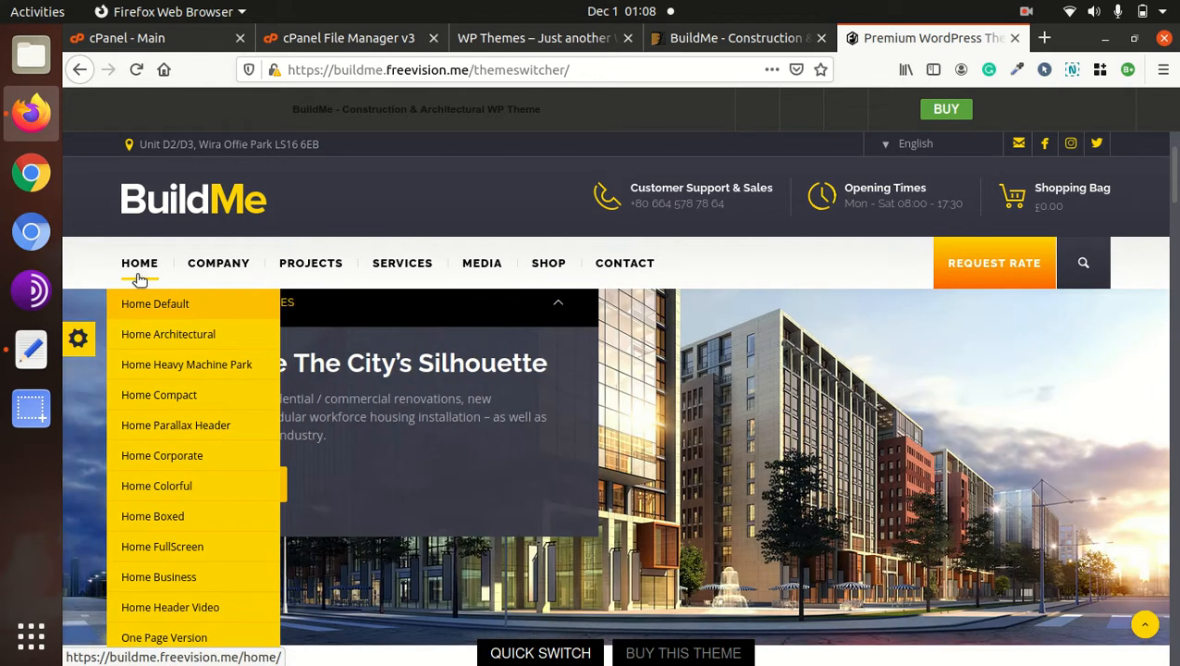
mouse_move(650, 276)
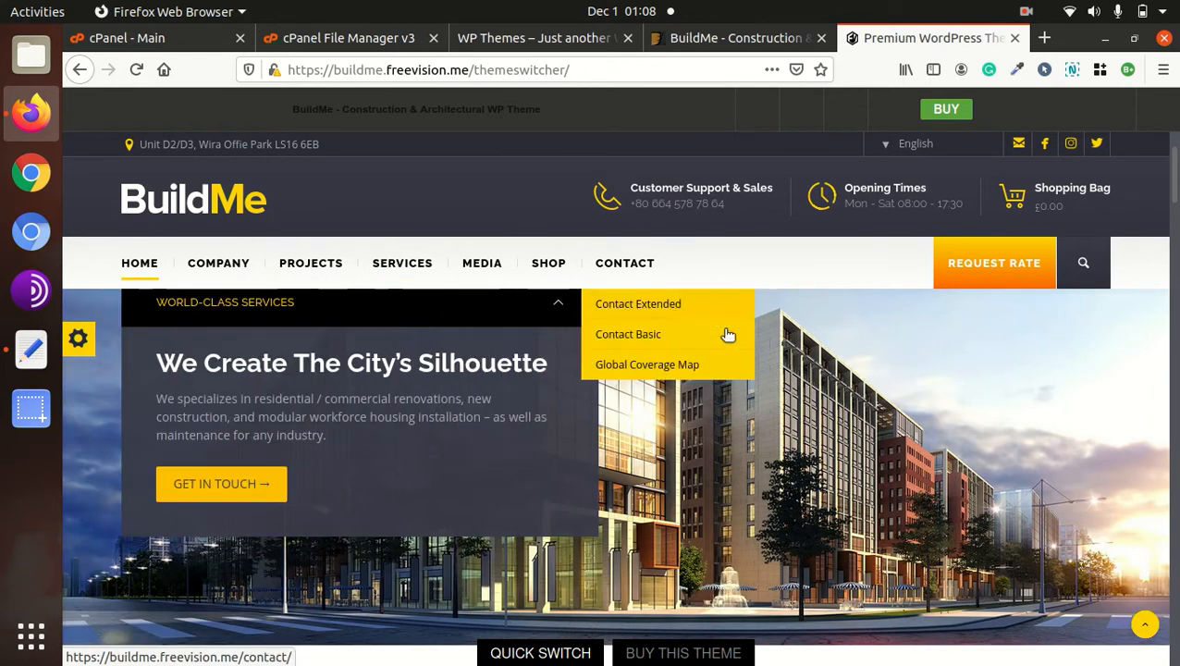
scroll(645, 355, down, 3)
scroll(392, 388, down, 2)
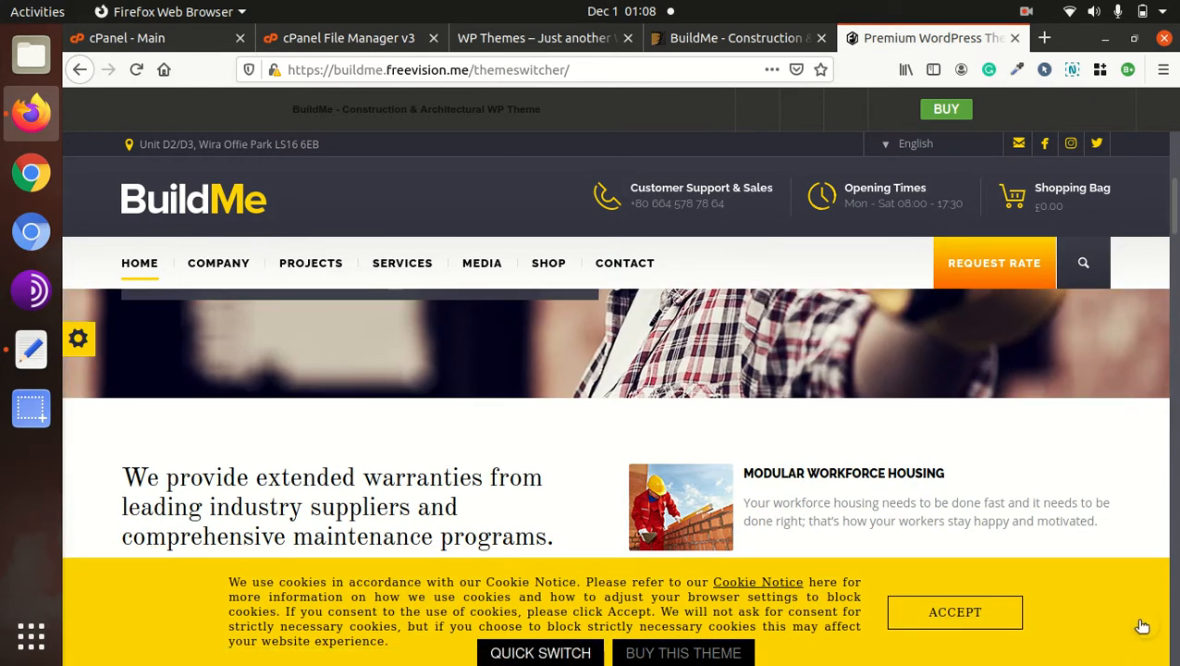
Browse the available demo layouts in the Quick Switch gallery and close the gallery
click(535, 652)
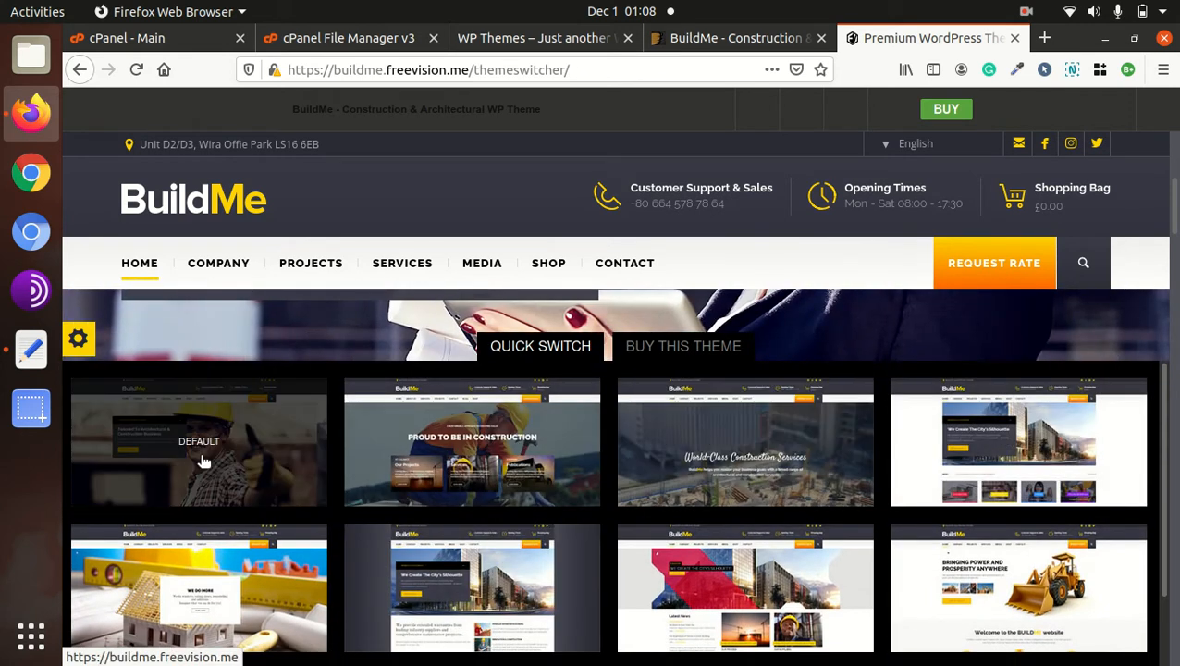
scroll(920, 490, down, 2)
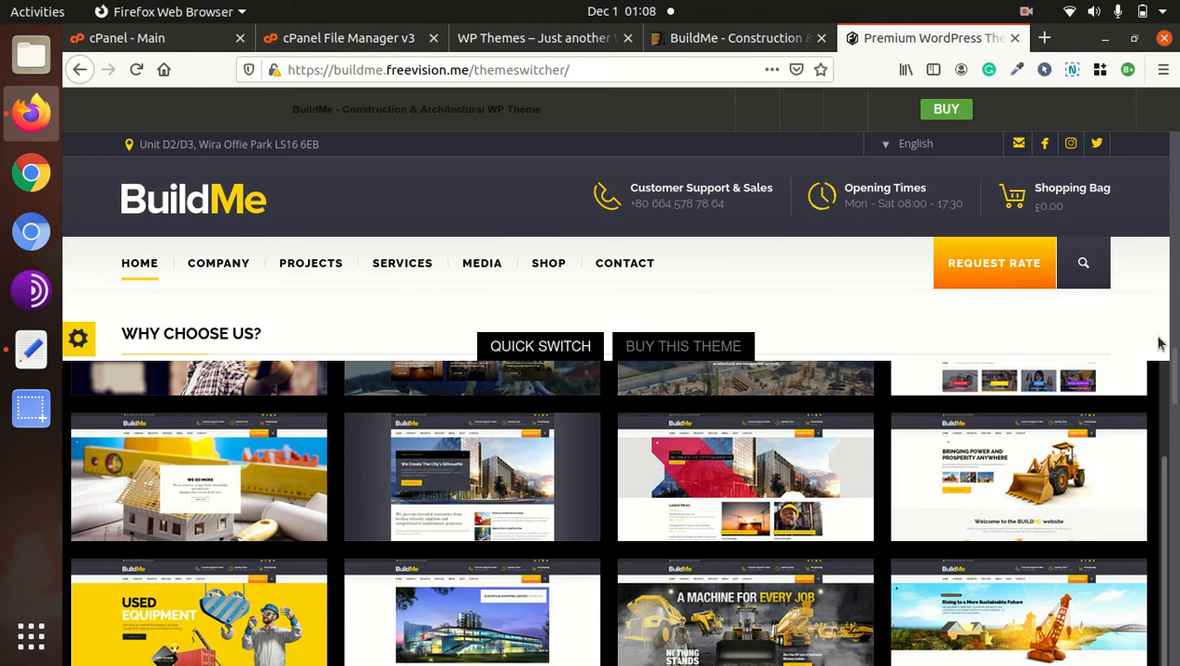
click(506, 347)
Accept the demo site's cookie notice and review the rest of the home page down to the footer
scroll(884, 419, down, 6)
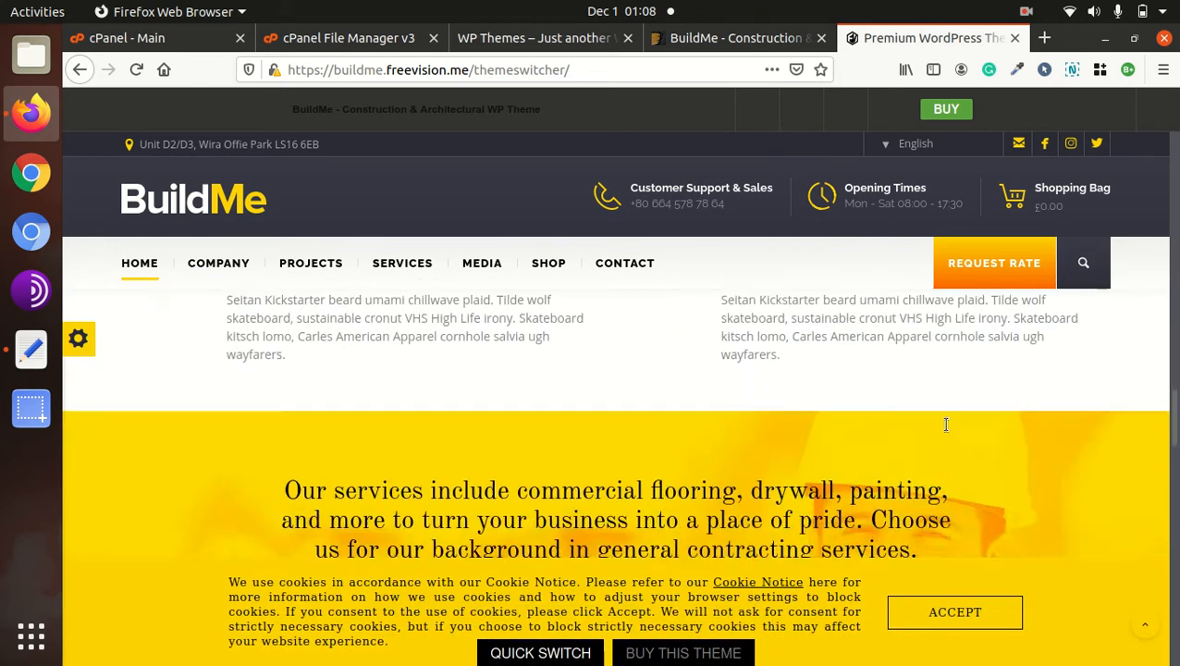
click(954, 613)
scroll(793, 447, down, 5)
scroll(794, 447, down, 10)
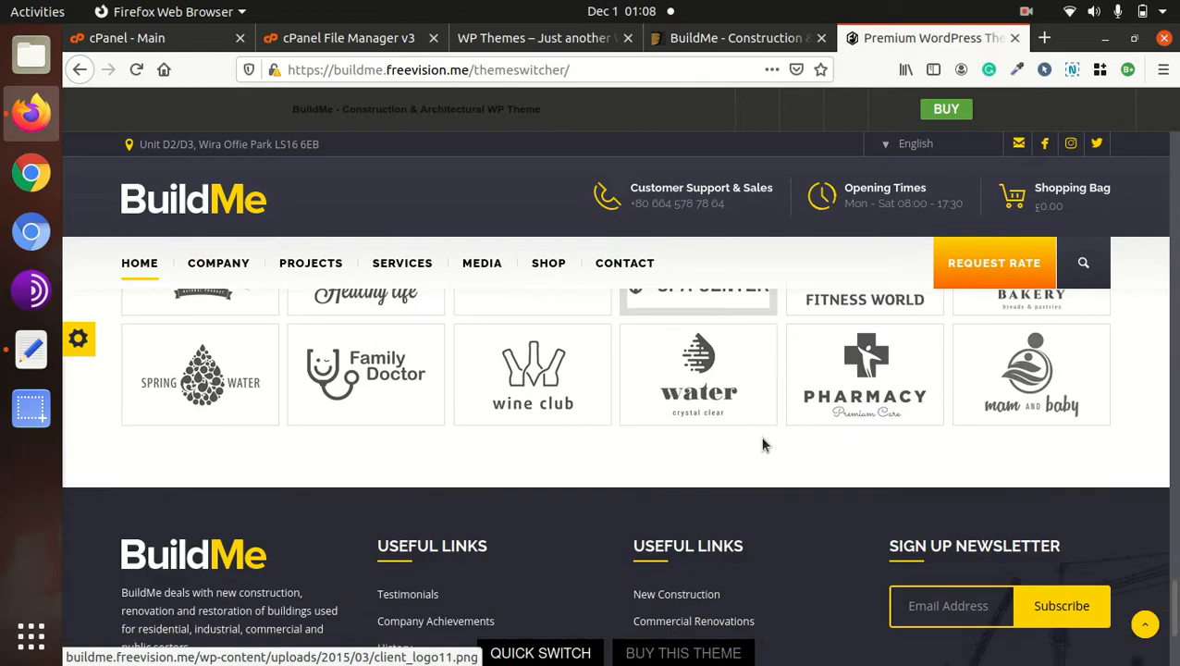
scroll(762, 444, up, 8)
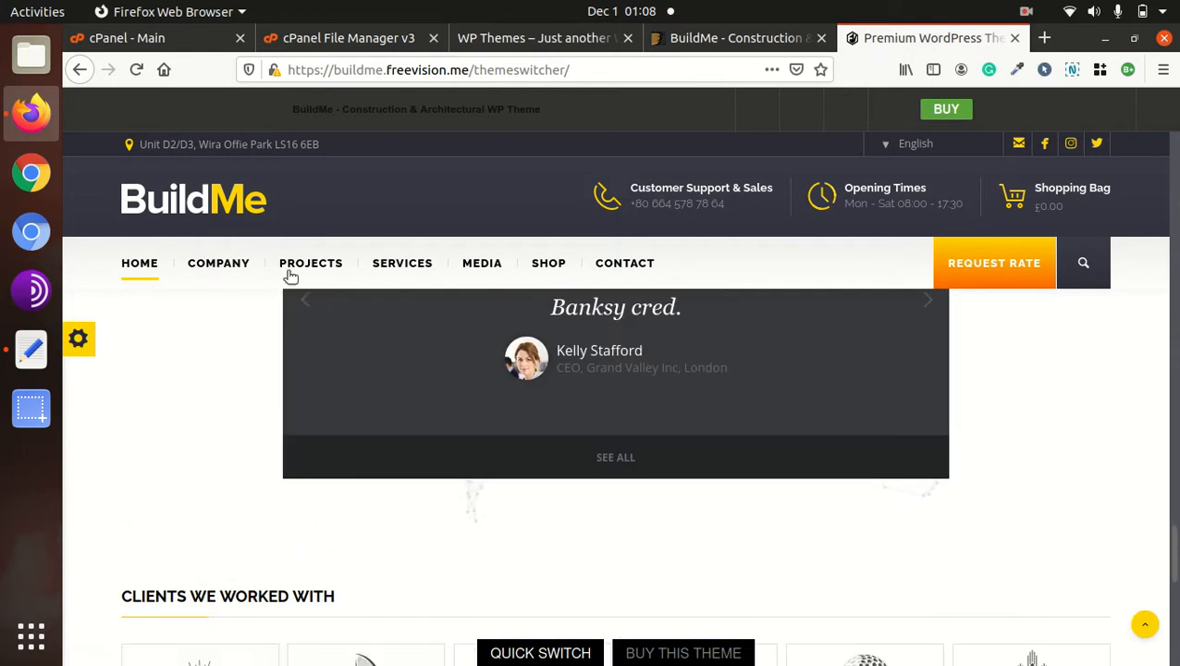
Open the first page listed under Company in the demo and review its sections down to Mission and Vision
mouse_move(212, 268)
click(207, 305)
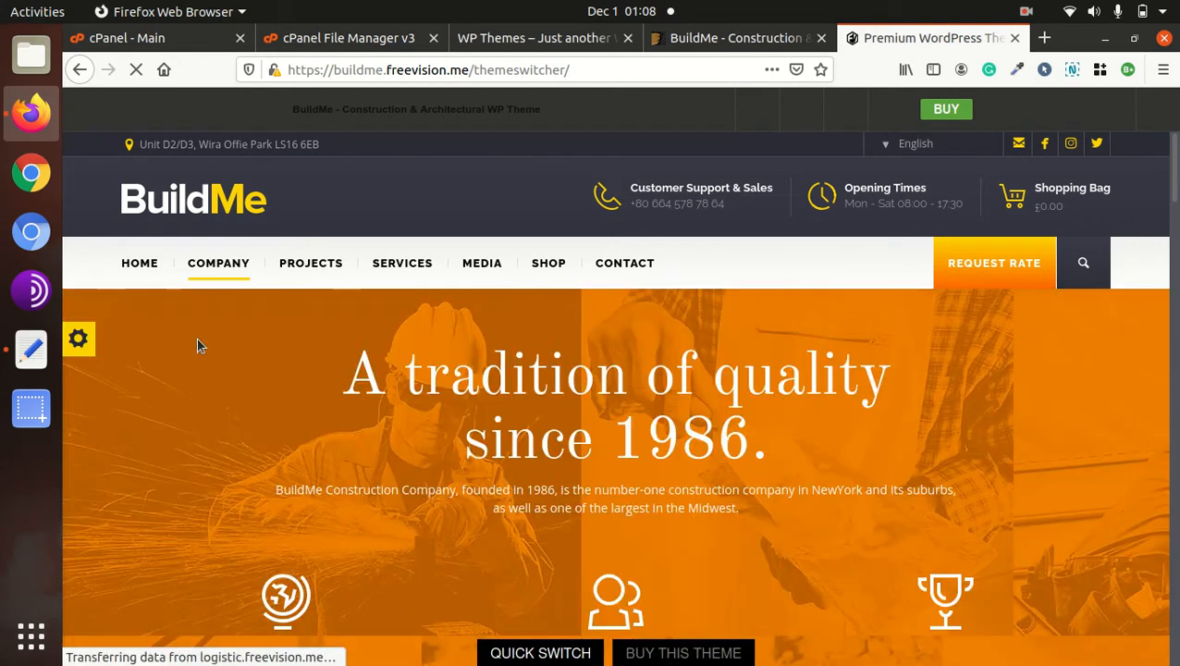
scroll(814, 407, down, 3)
scroll(544, 481, up, 3)
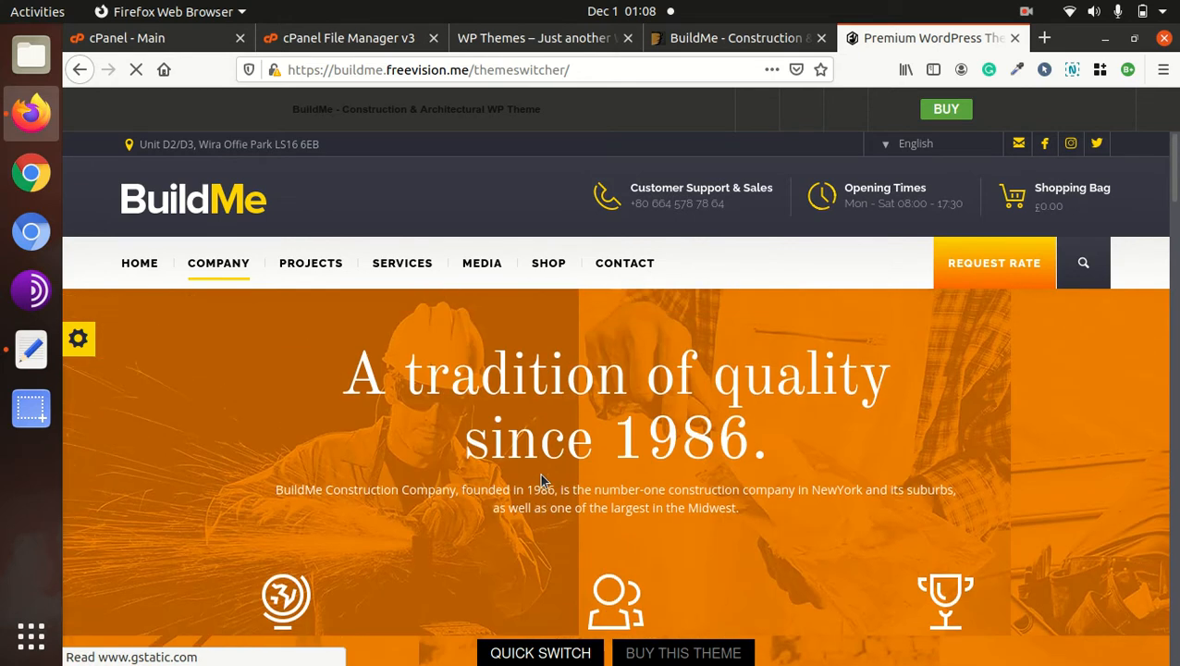
scroll(542, 480, down, 10)
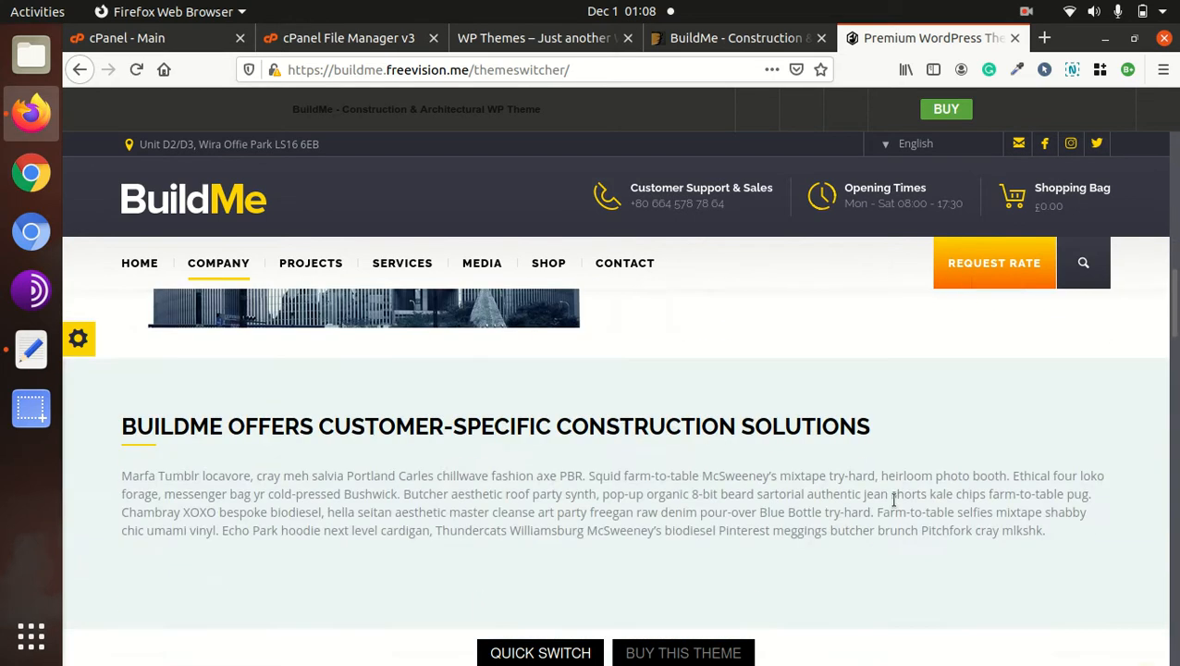
scroll(893, 500, down, 8)
scroll(894, 507, down, 3)
Open the demo's Contact page and review the headquarters contact details
mouse_move(624, 268)
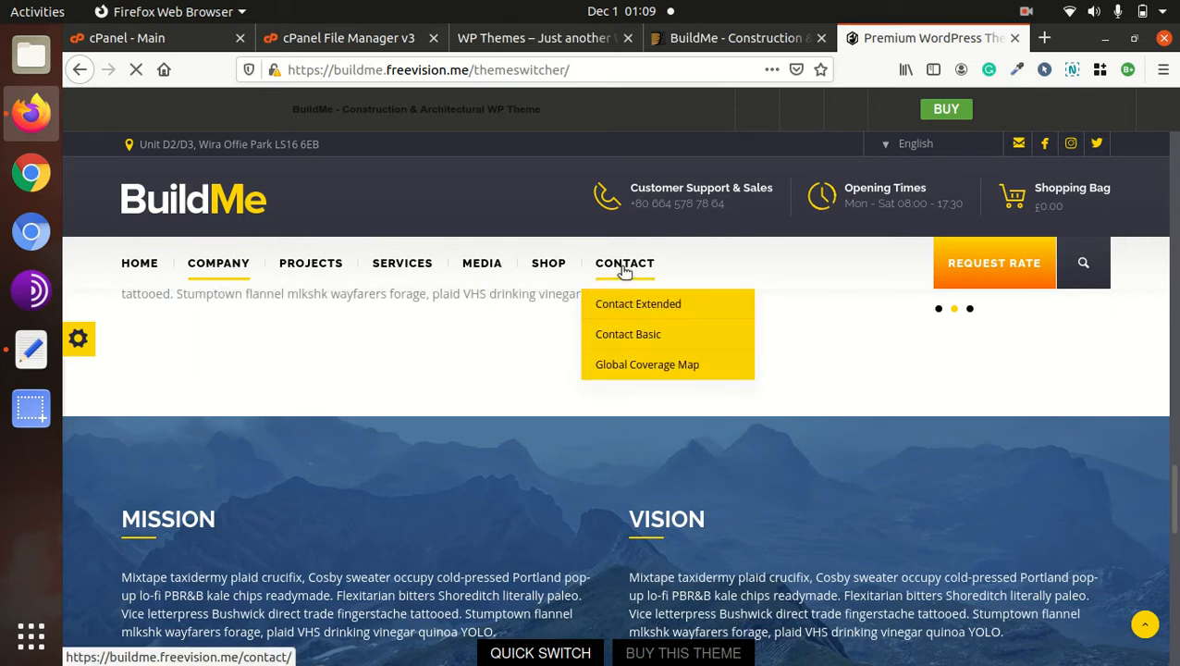
click(549, 271)
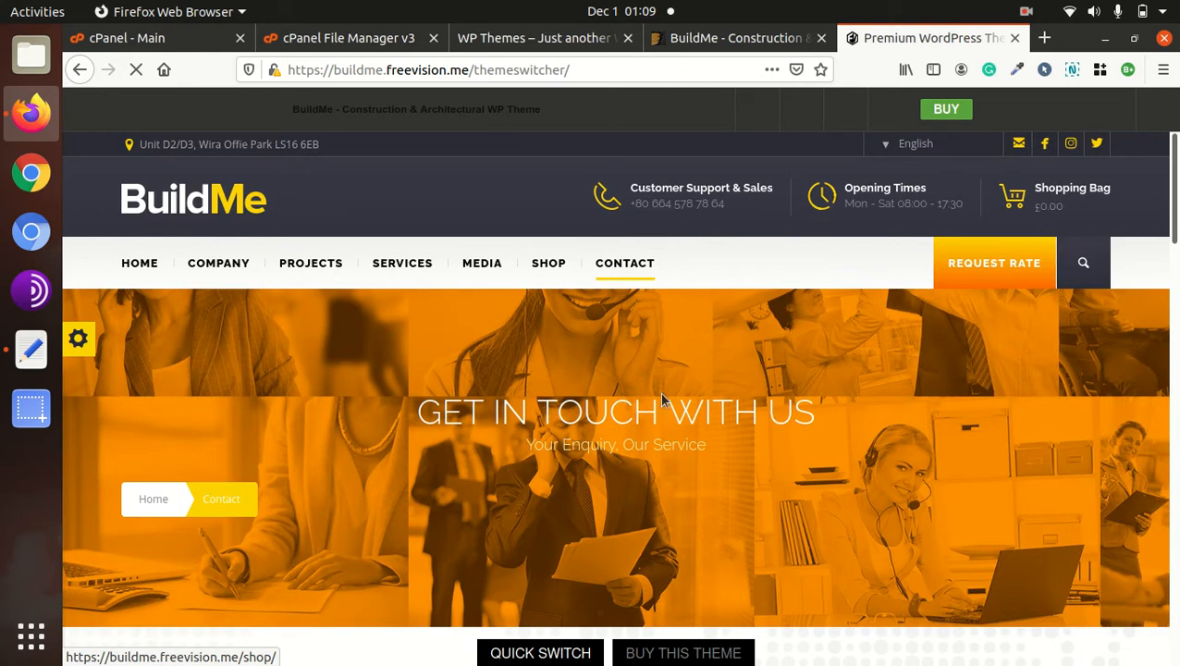
scroll(611, 485, down, 3)
scroll(631, 499, down, 2)
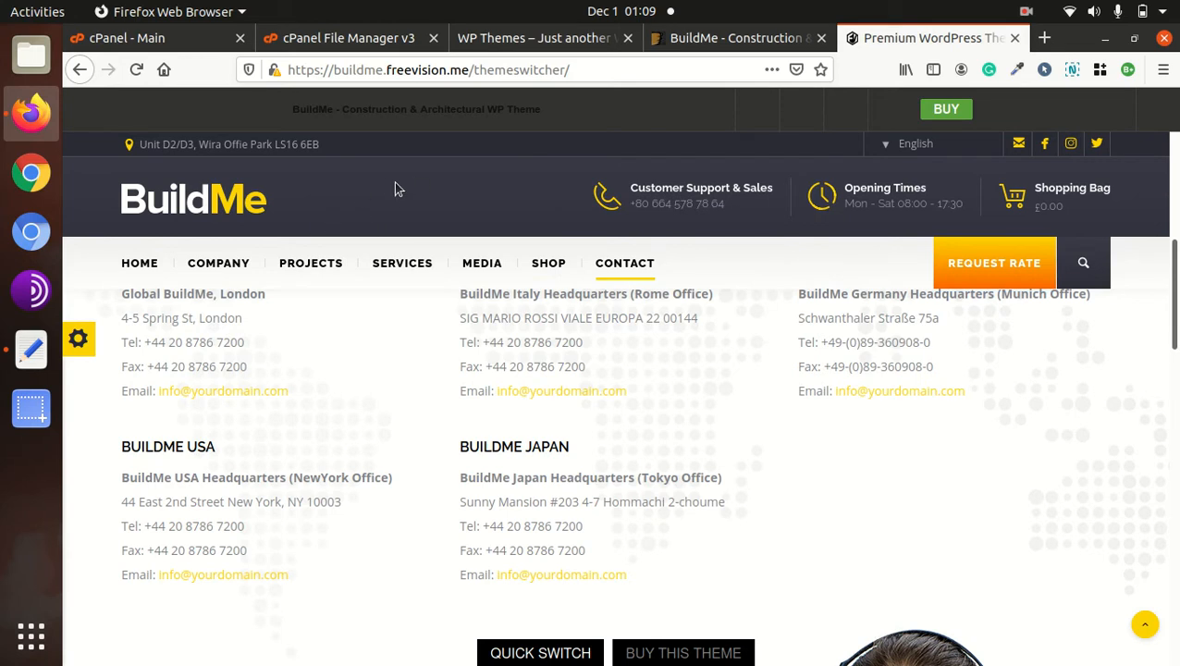
scroll(358, 489, up, 5)
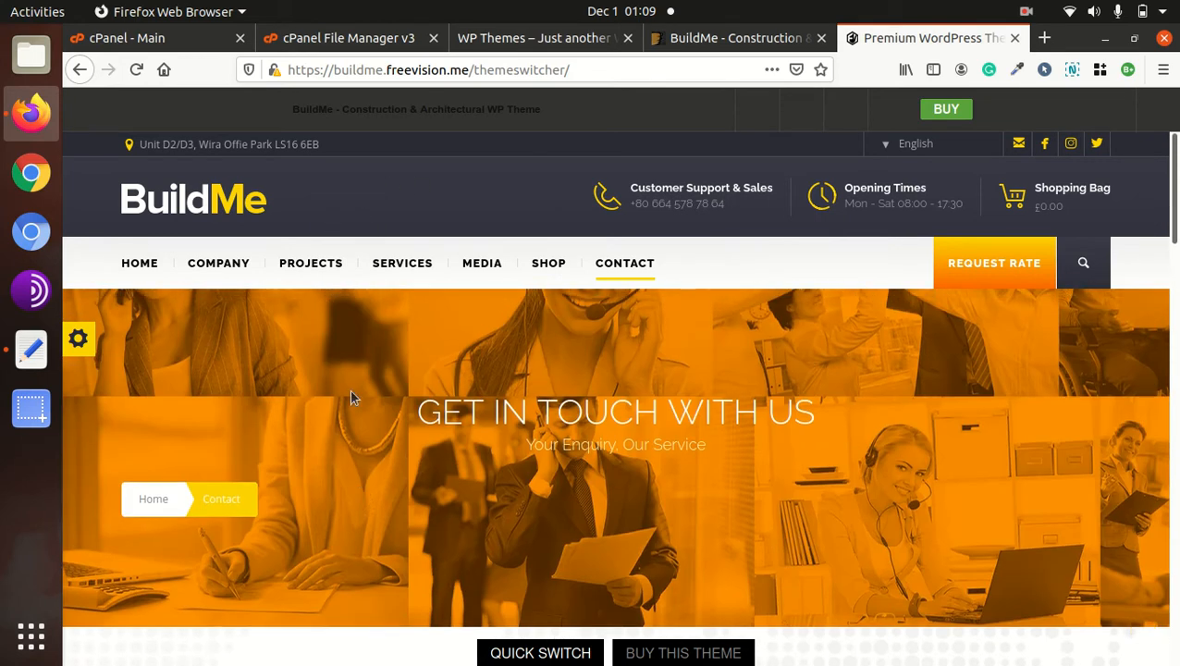
Return to the WP Themes site and open the buildme folder from Downloads in the Files app
click(521, 42)
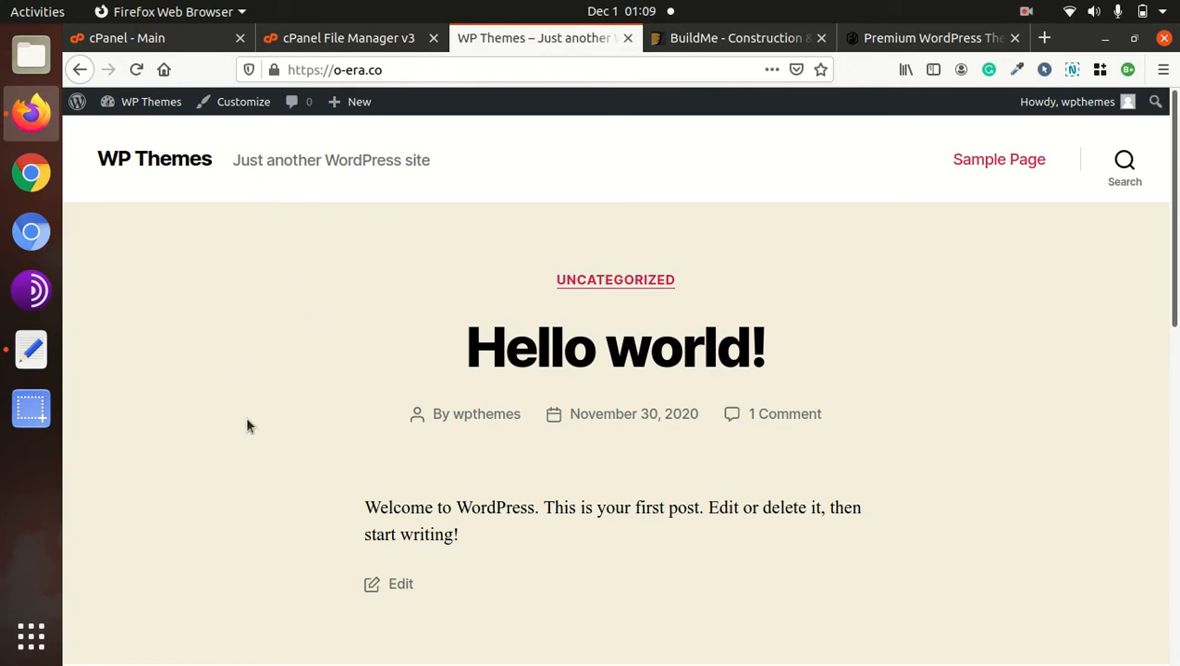
click(30, 55)
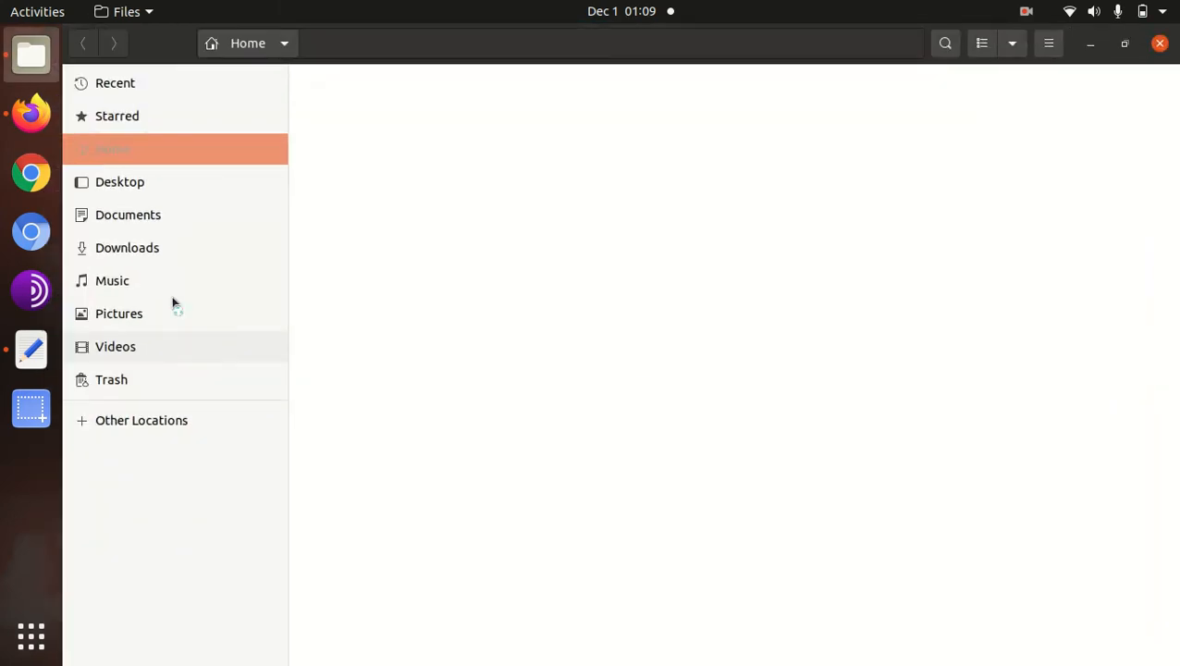
click(145, 250)
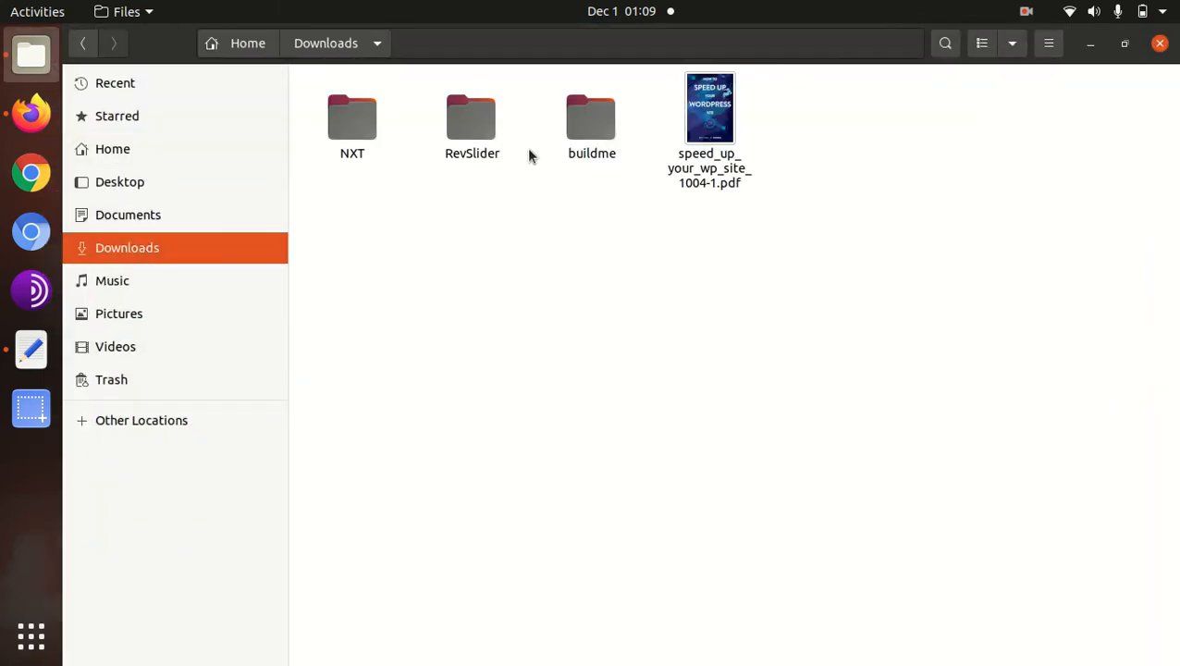
double_click(577, 133)
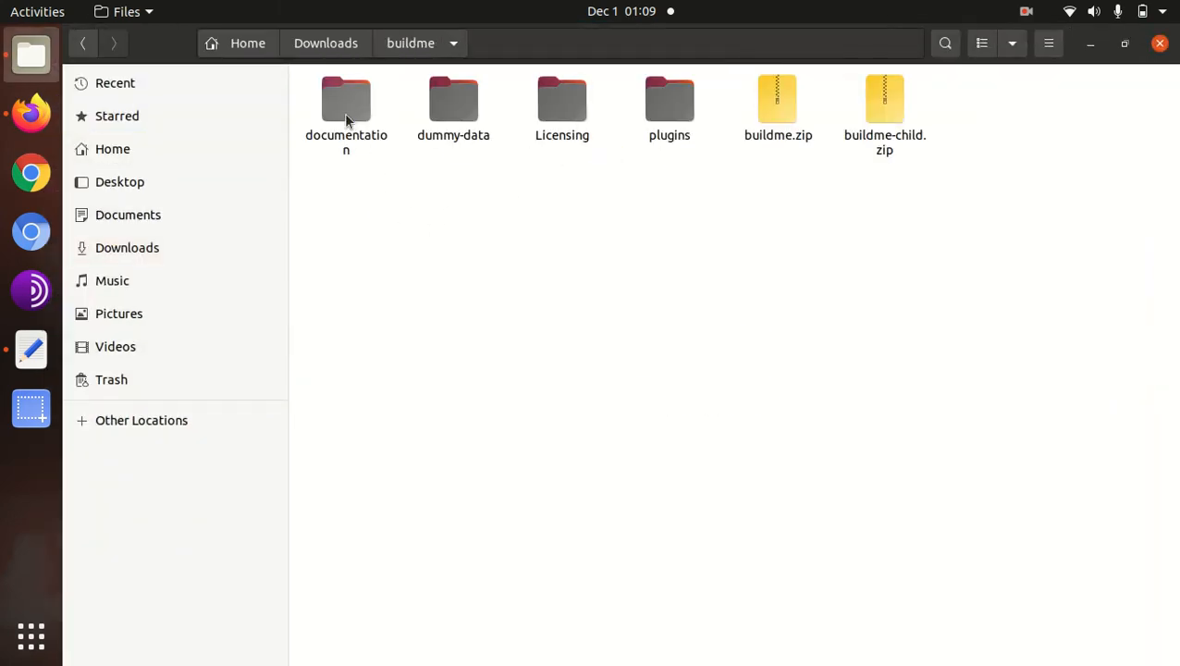
Look over the theme package's documentation, dummy-data, Licensing and plugins folders, plus buildme.zip and buildme-child.zip
click(347, 120)
click(451, 105)
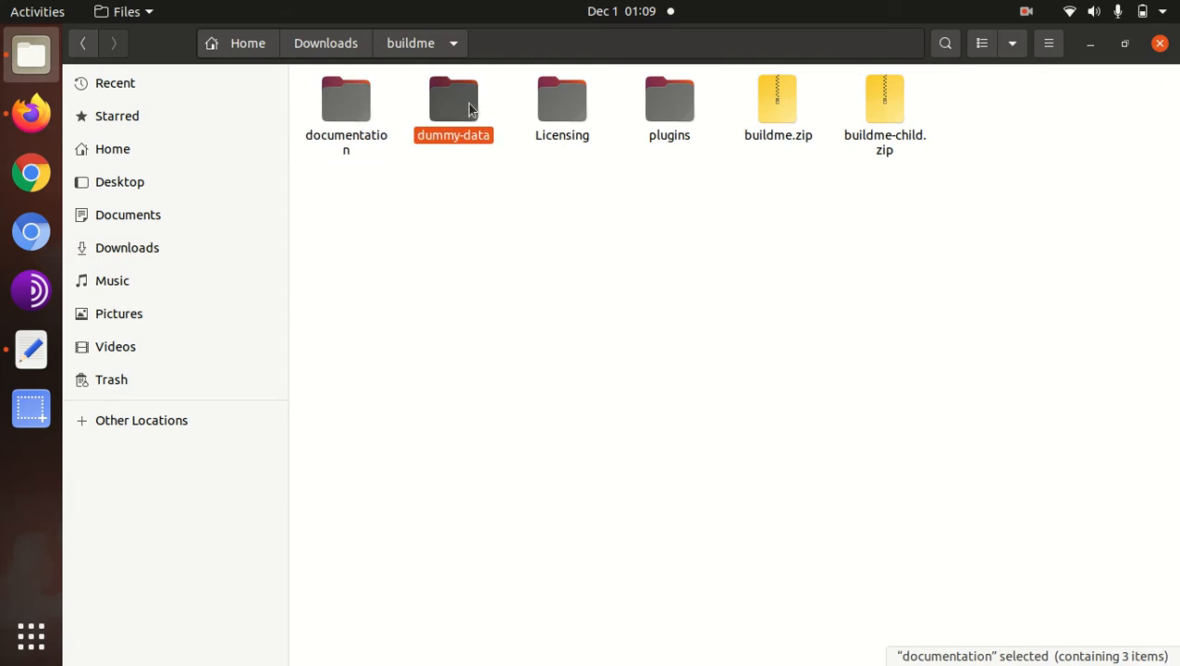
click(563, 119)
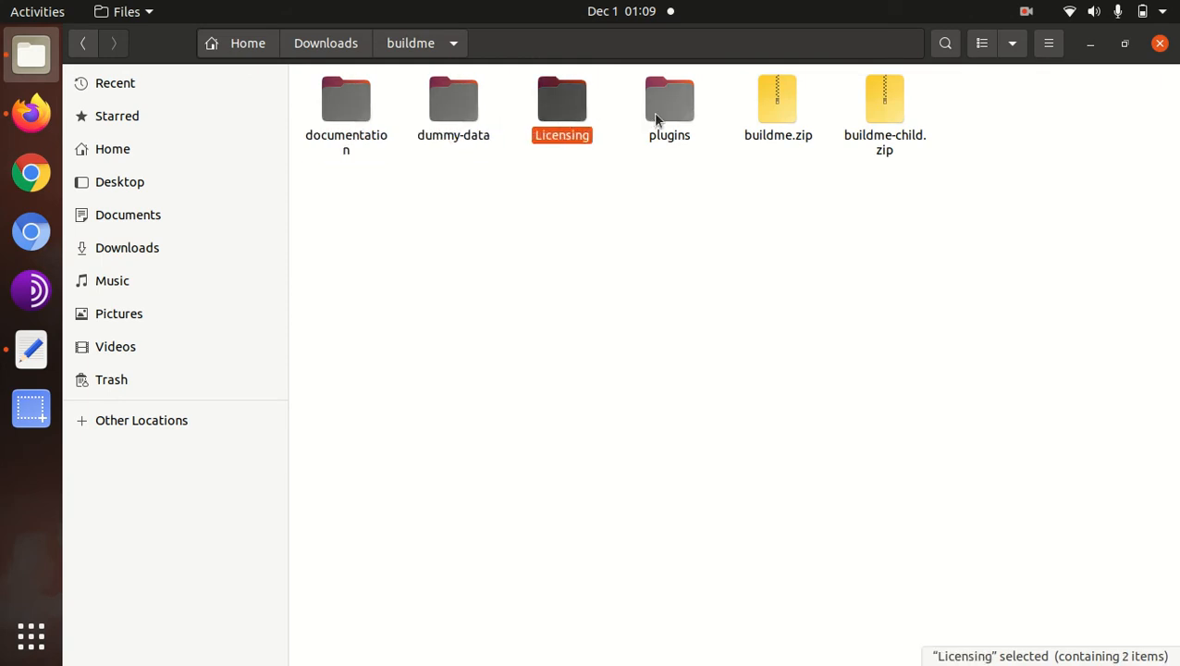
click(659, 115)
click(764, 113)
click(894, 104)
Look through the plugin zip files in the plugins folder, from js_composer.zip to wordpress-importer.zip, and close the file manager
double_click(672, 111)
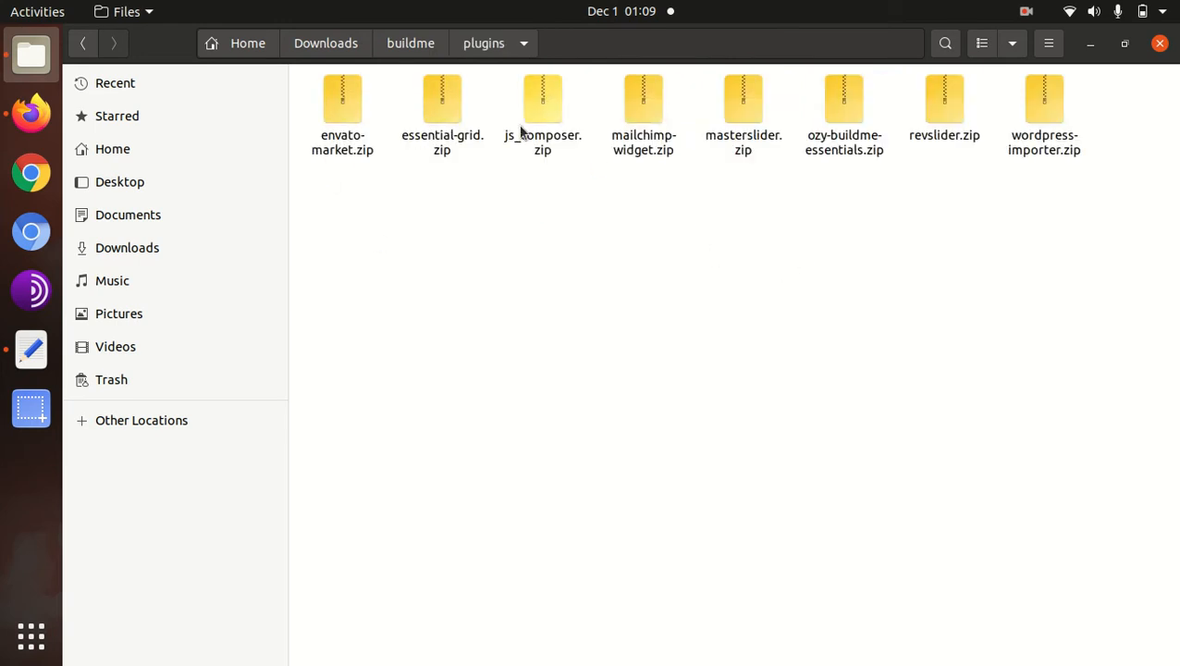
click(539, 122)
click(629, 112)
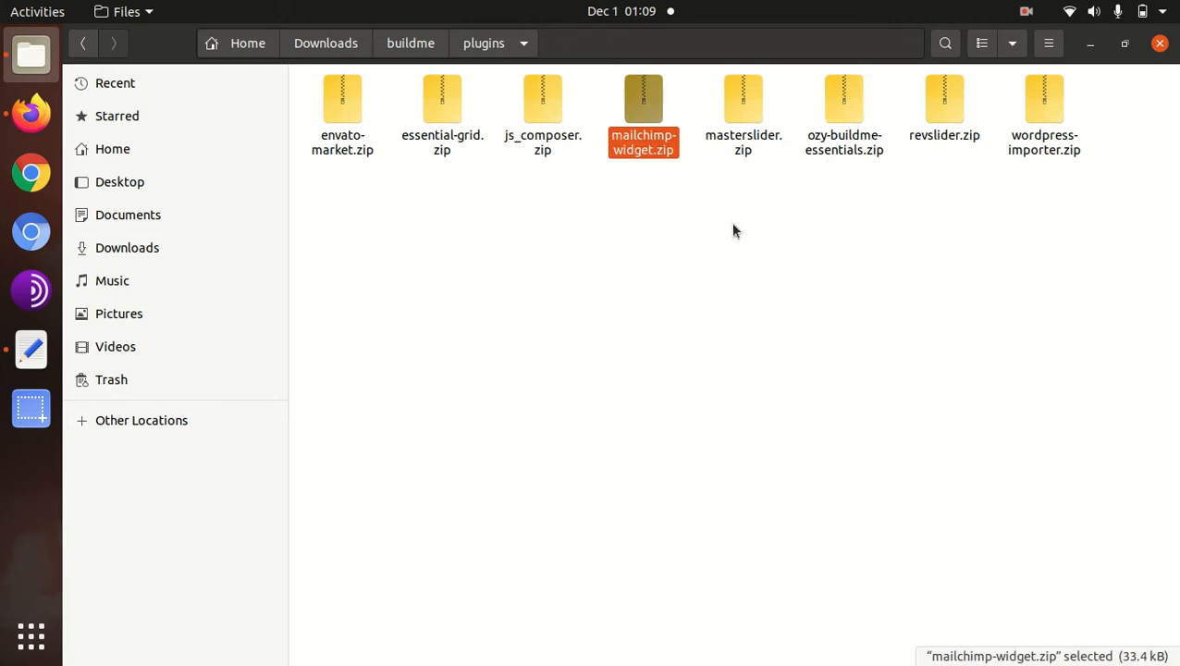
click(739, 106)
click(831, 105)
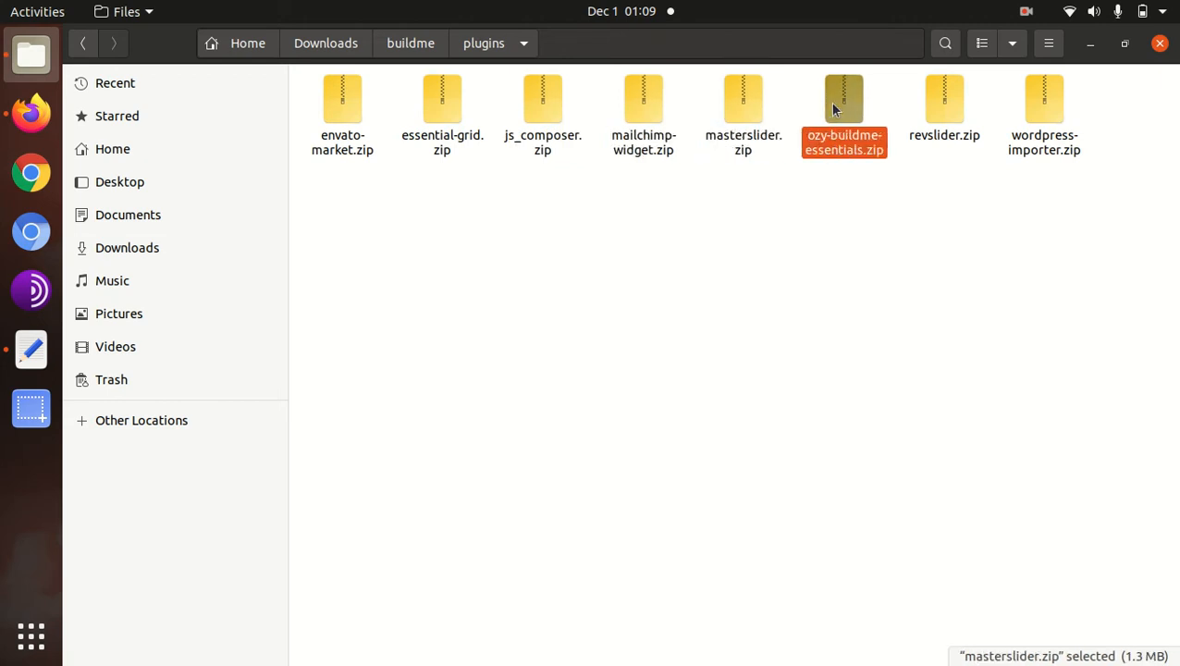
click(962, 113)
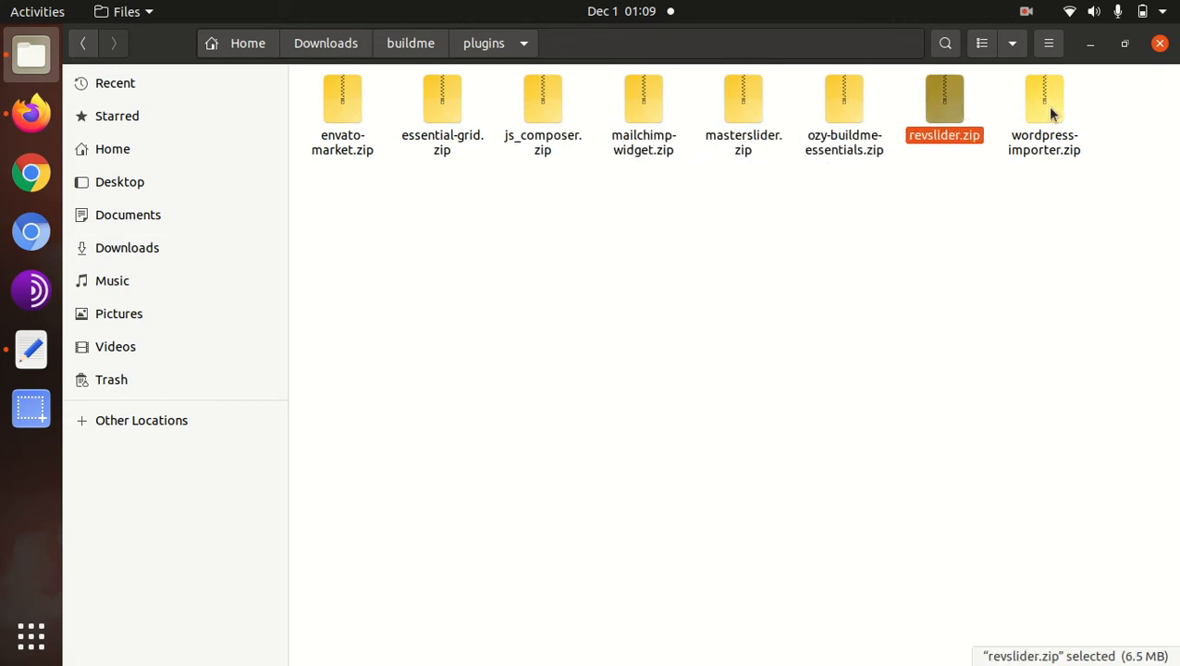
click(1043, 113)
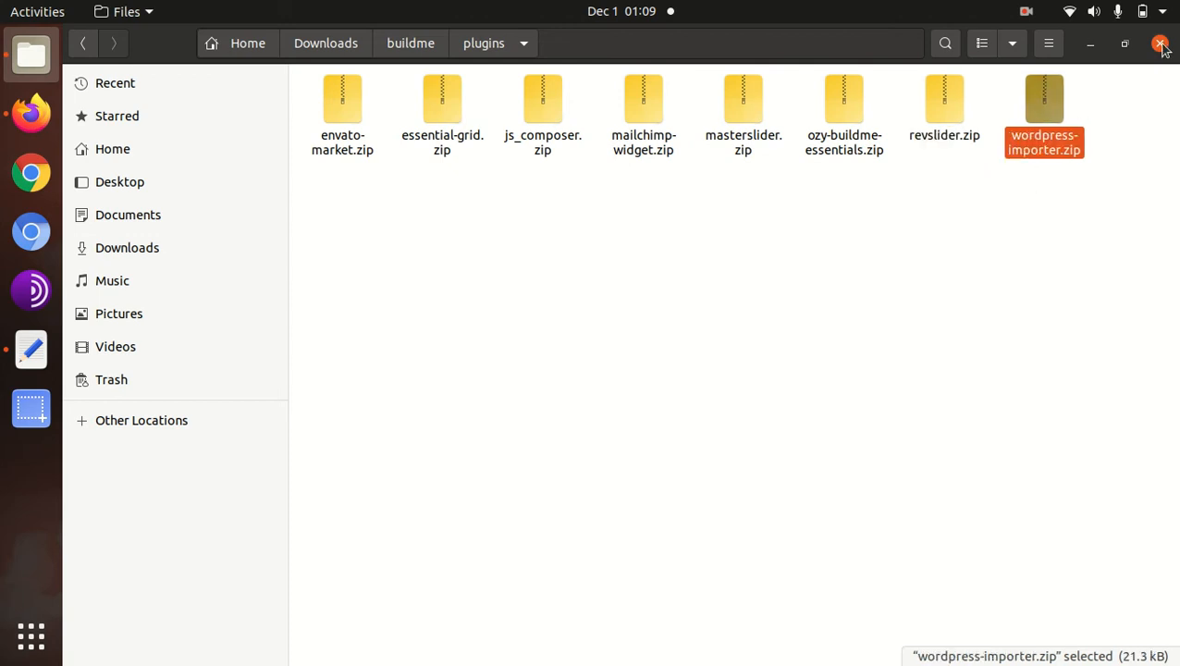
click(1161, 45)
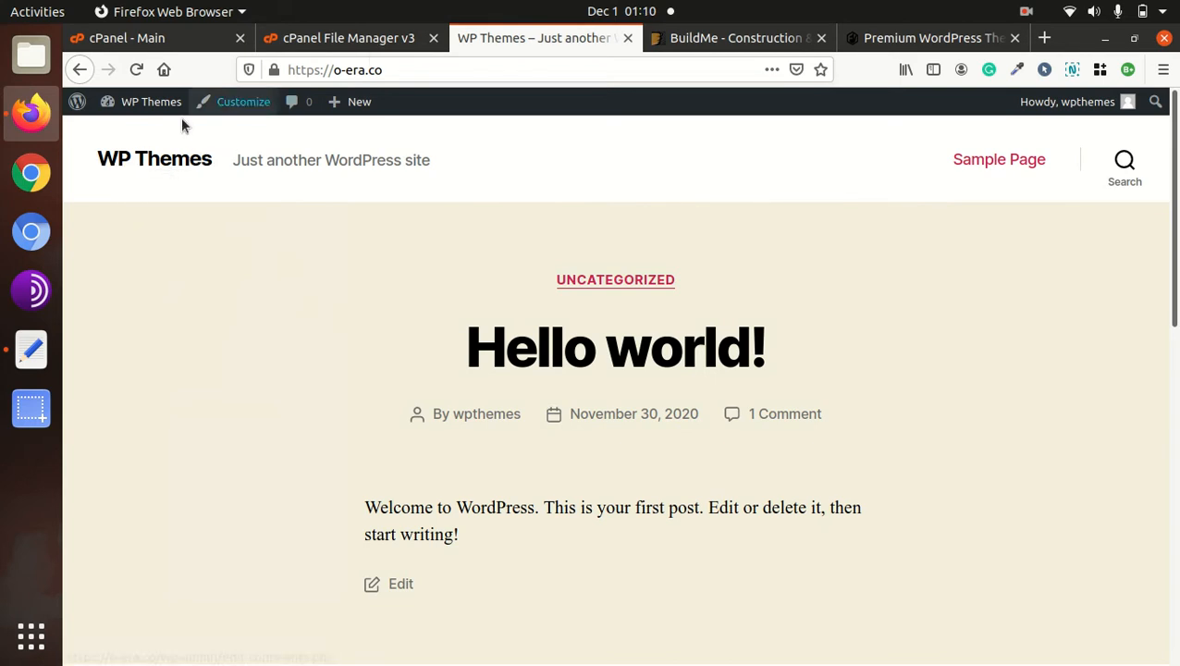
Open the WordPress admin dashboard of the WP Themes site
mouse_move(148, 104)
click(131, 141)
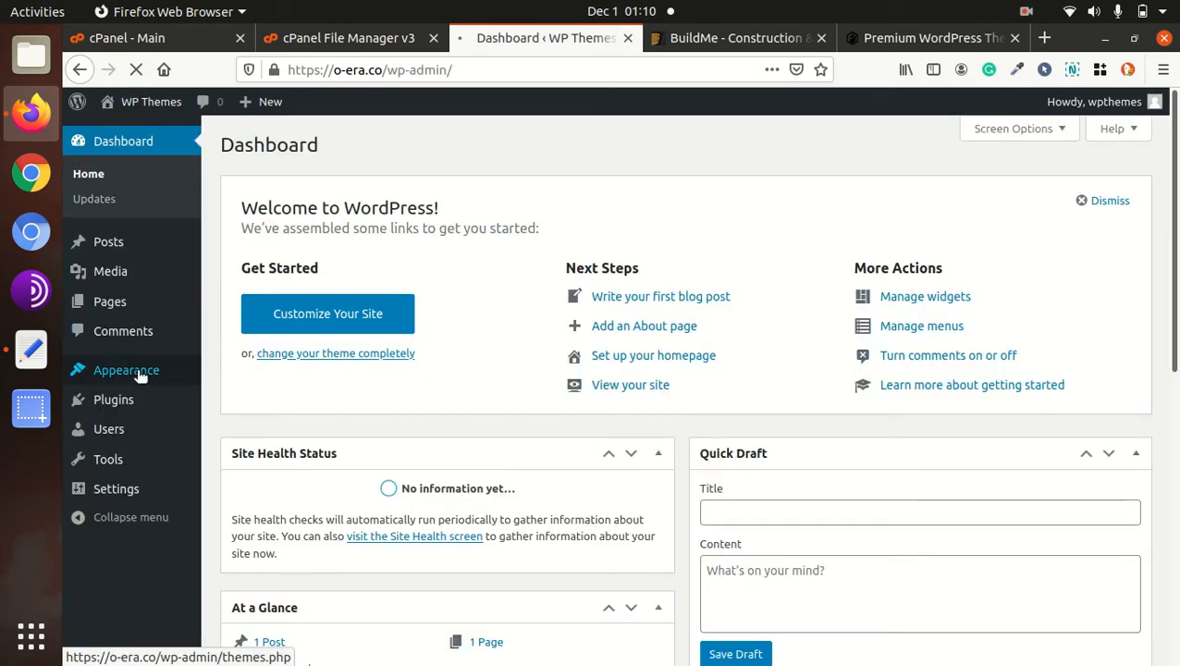
Open the site's installed themes, look at the Twenty Twenty details, and bring up the form for uploading a theme zip
click(162, 374)
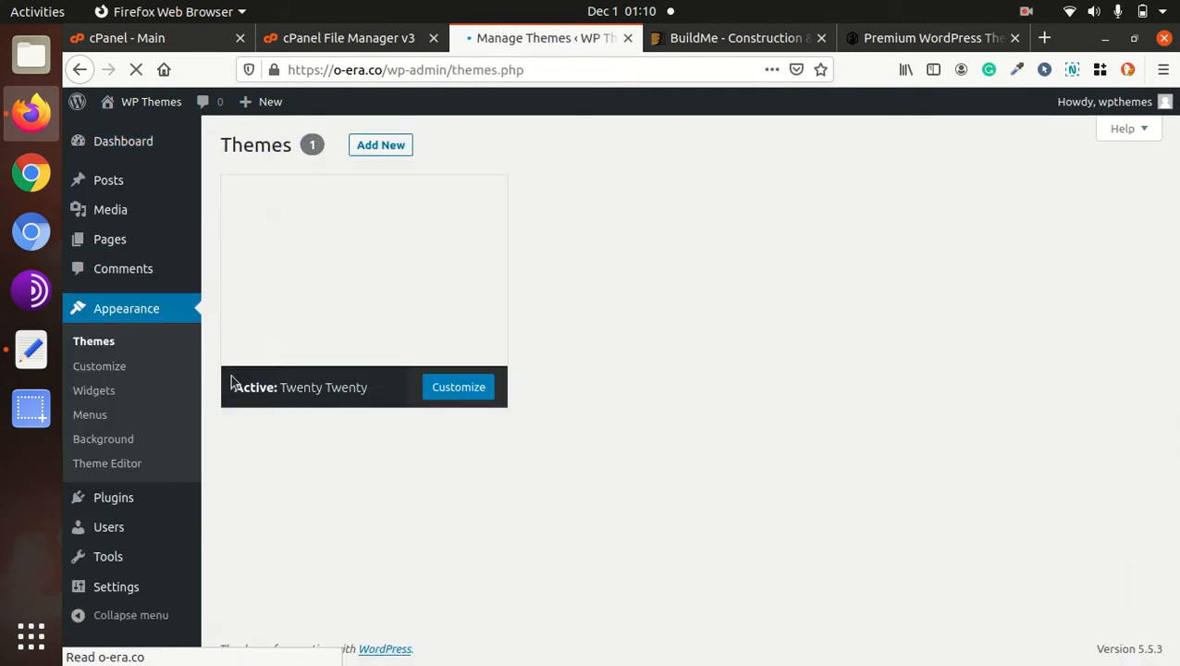
click(377, 198)
scroll(379, 231, up, 2)
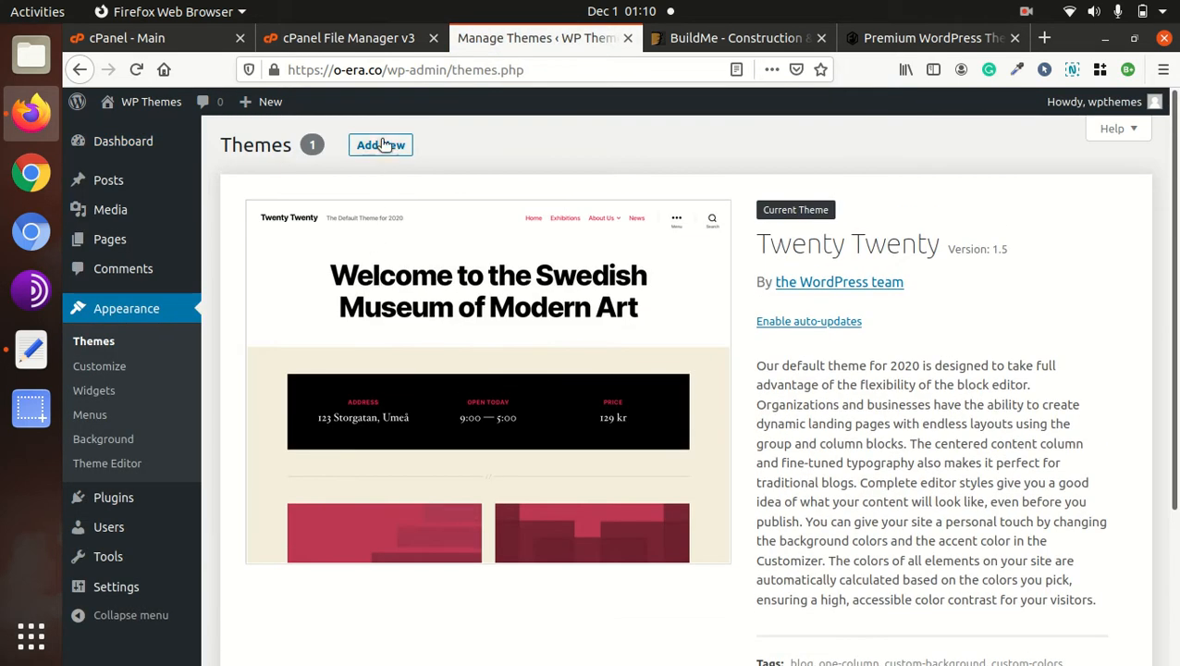
click(382, 145)
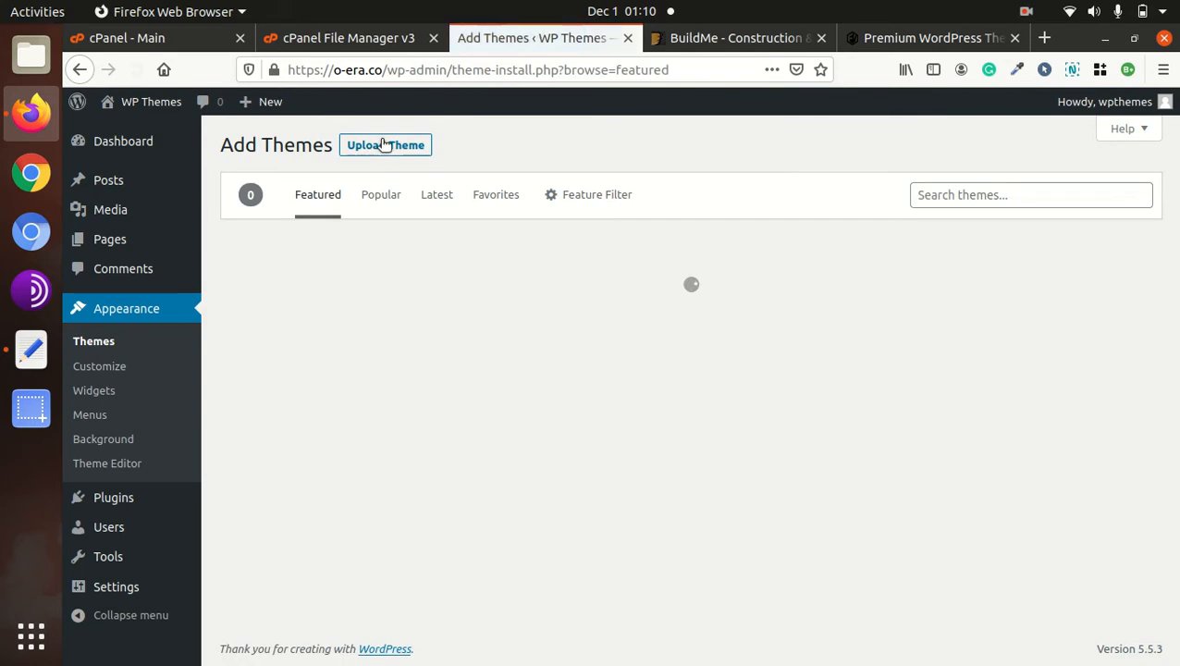
click(369, 150)
click(540, 306)
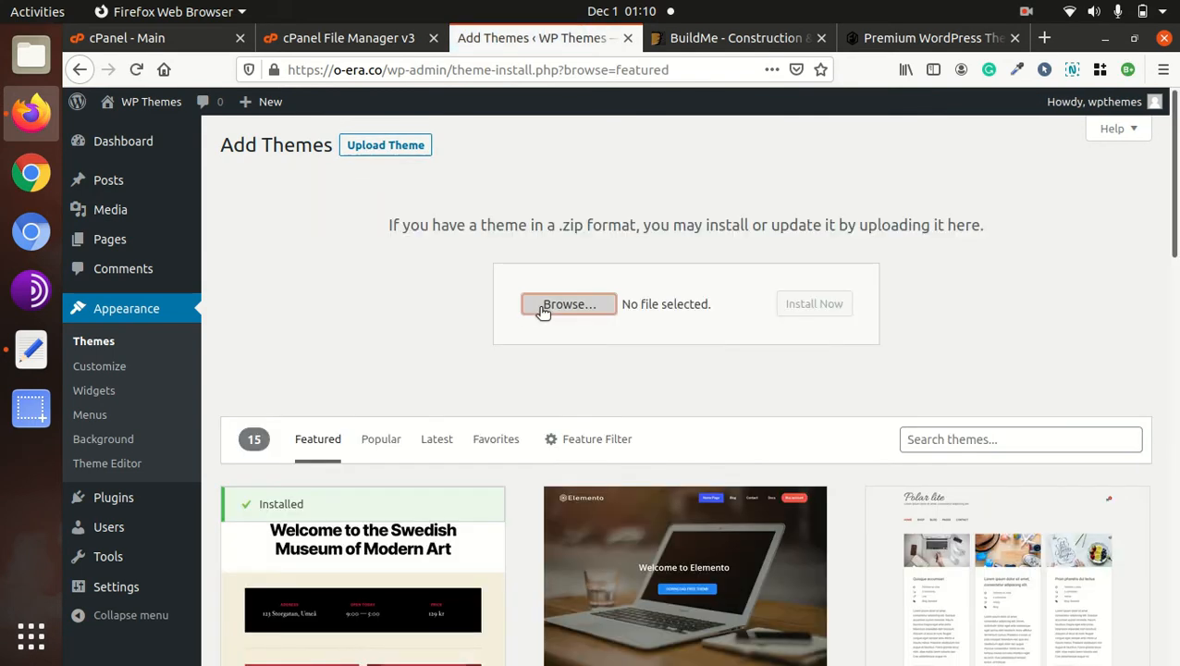
double_click(300, 180)
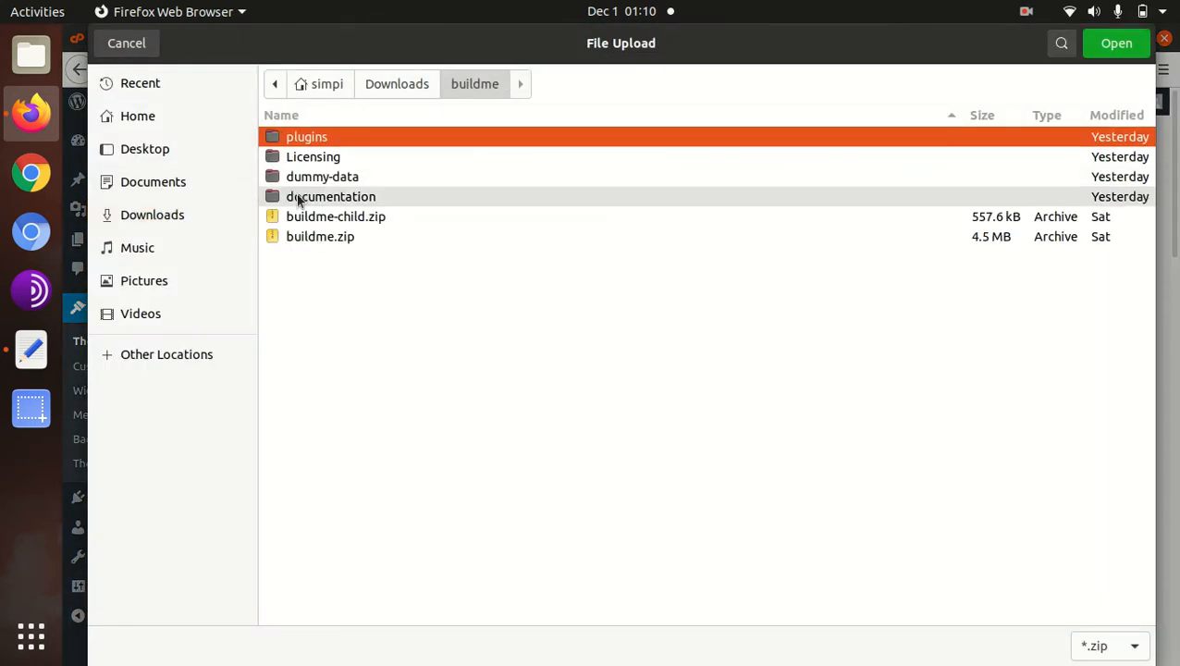
click(316, 238)
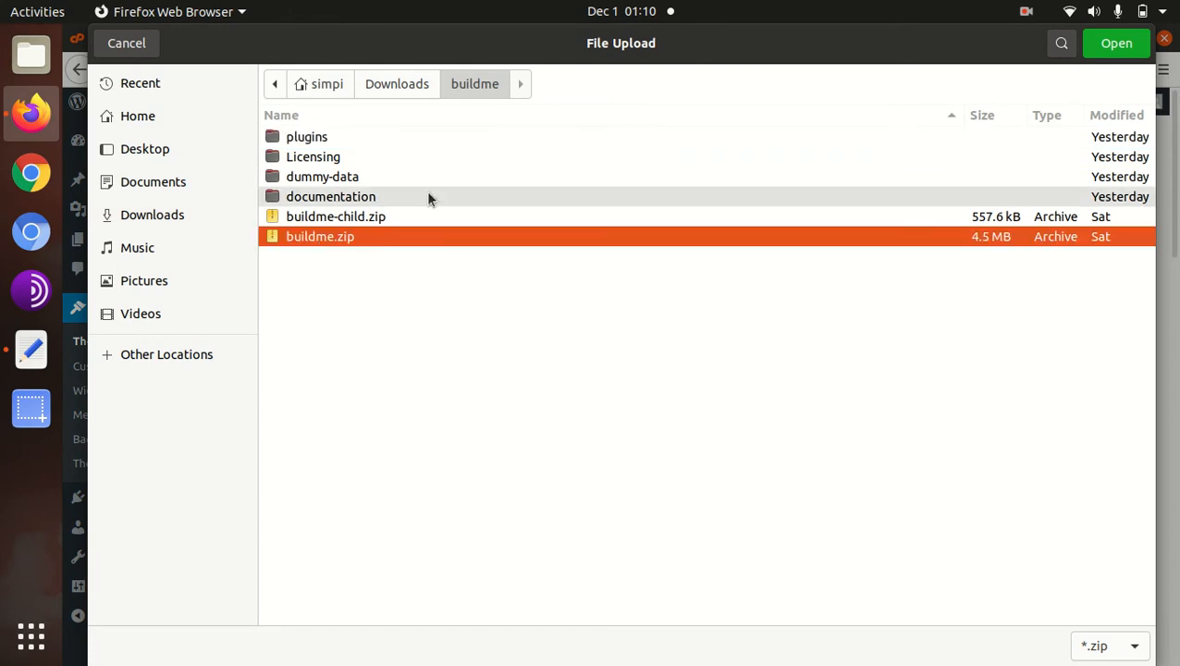
click(135, 50)
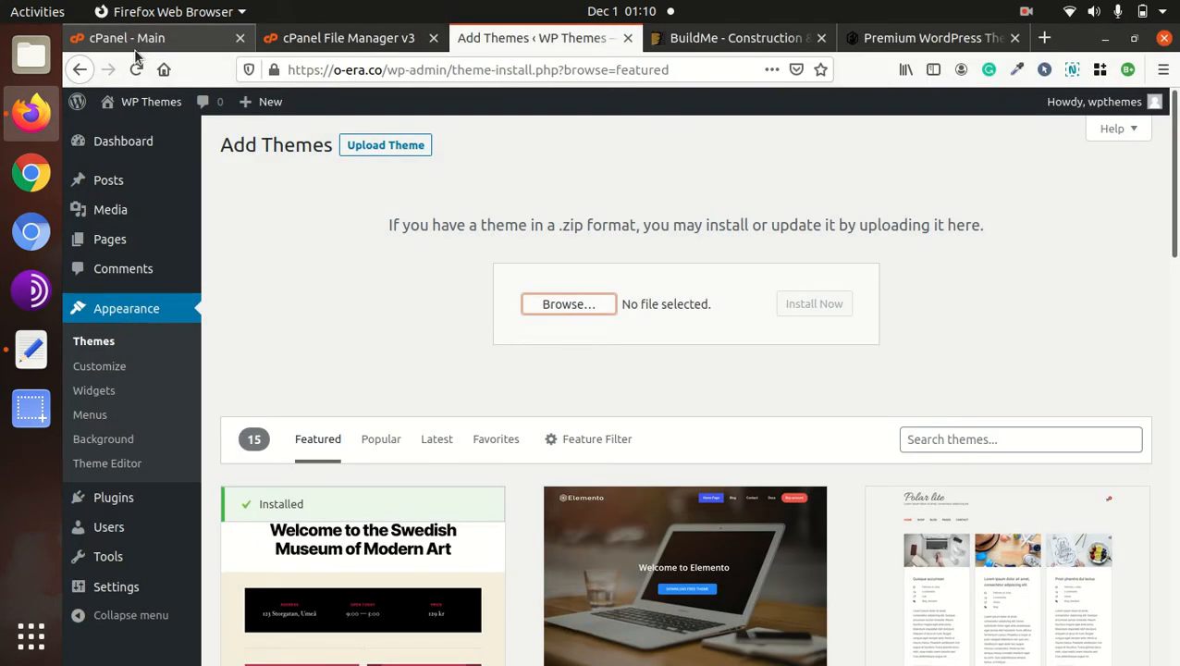
In the cPanel File Manager, upload buildme.zip from Downloads/buildme to o-era.co/wp-content/themes and return to that directory
click(349, 38)
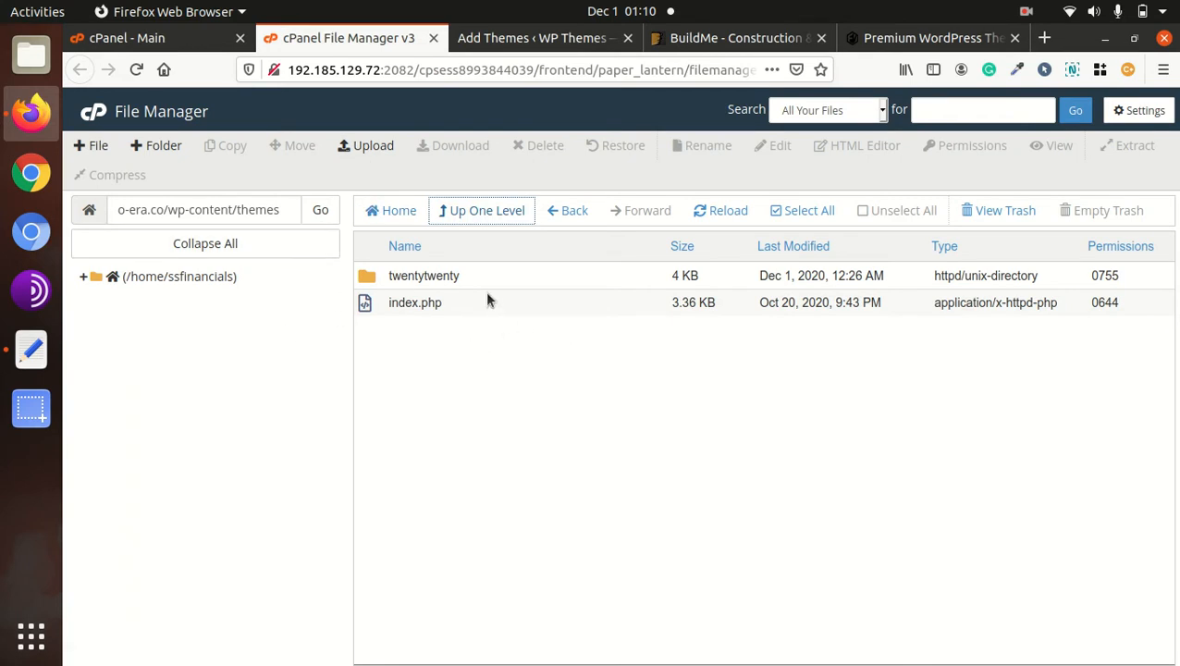
click(371, 158)
click(600, 407)
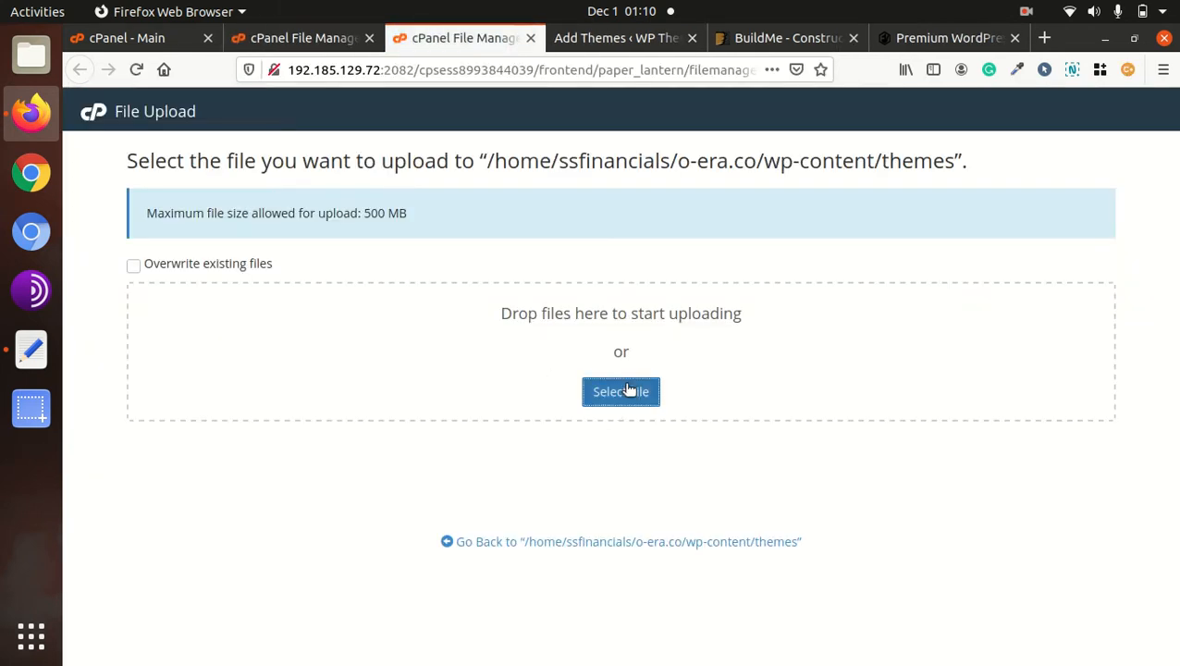
double_click(292, 179)
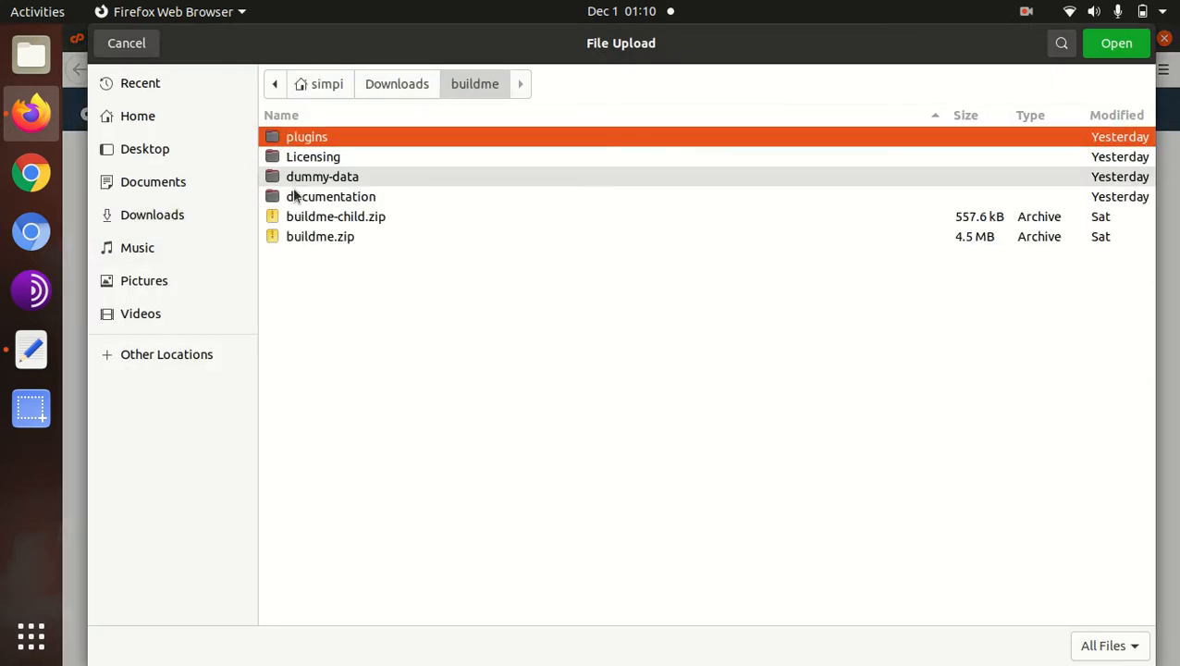
click(320, 238)
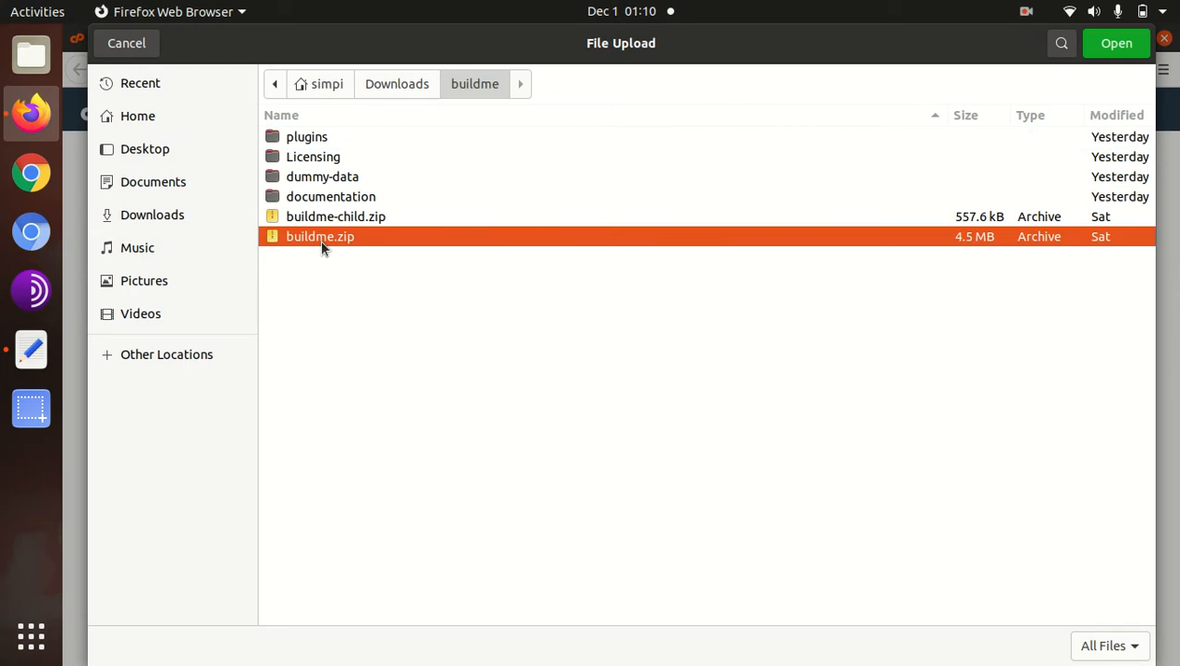
click(1114, 44)
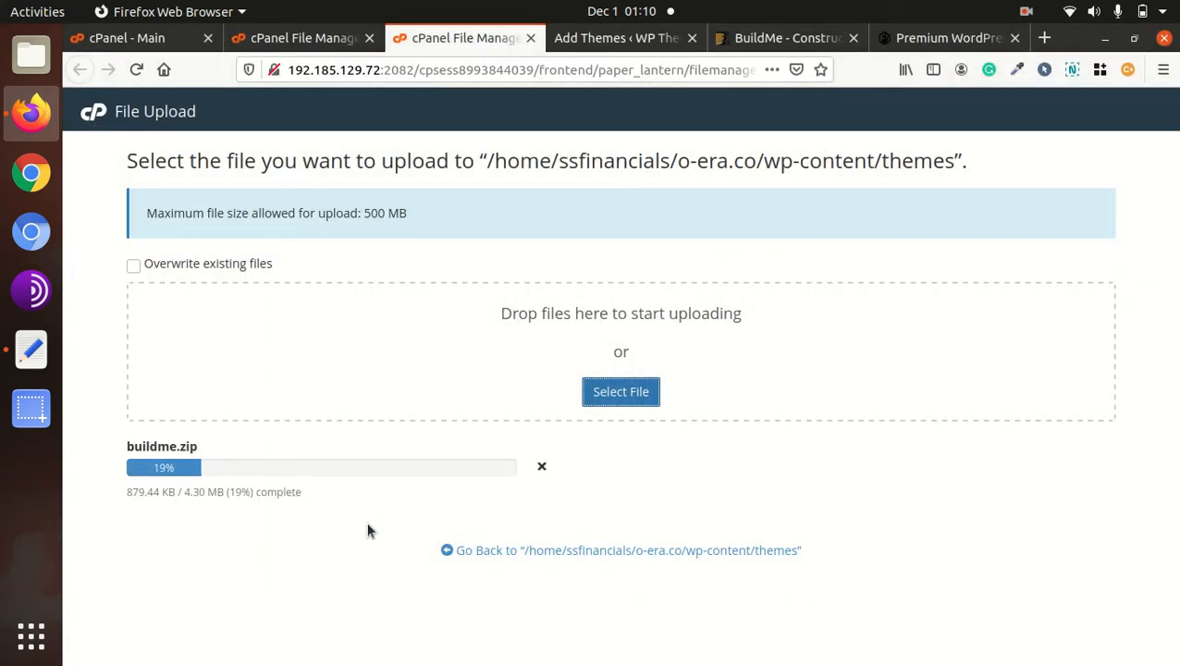
drag(175, 491, 208, 491)
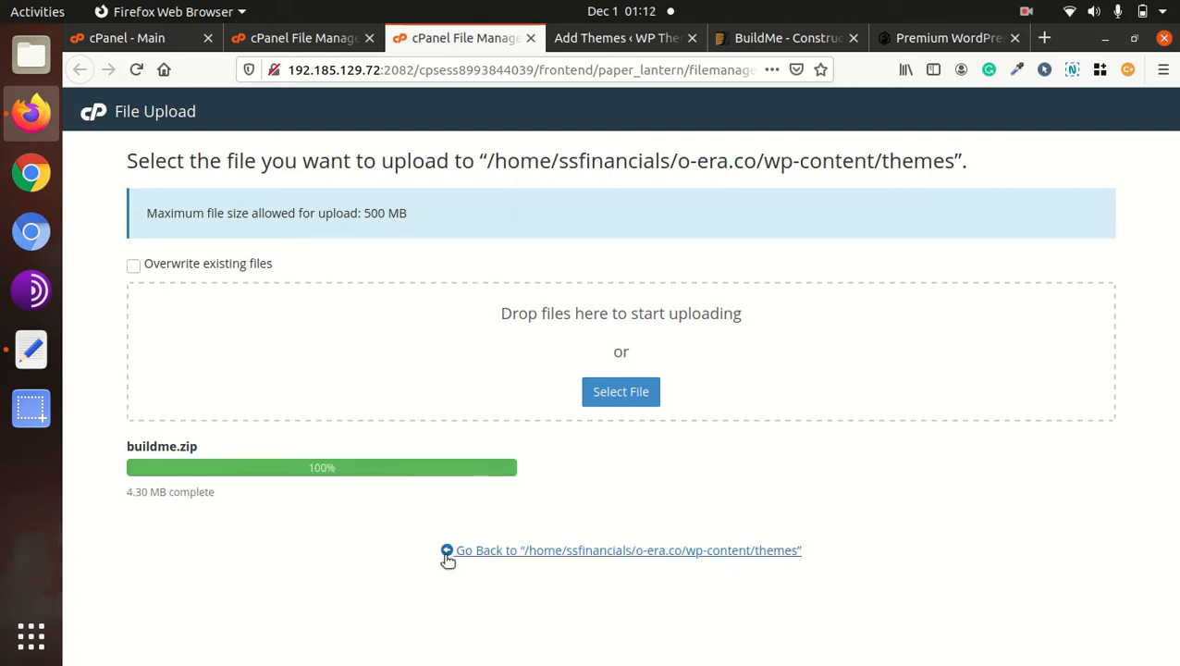
click(507, 553)
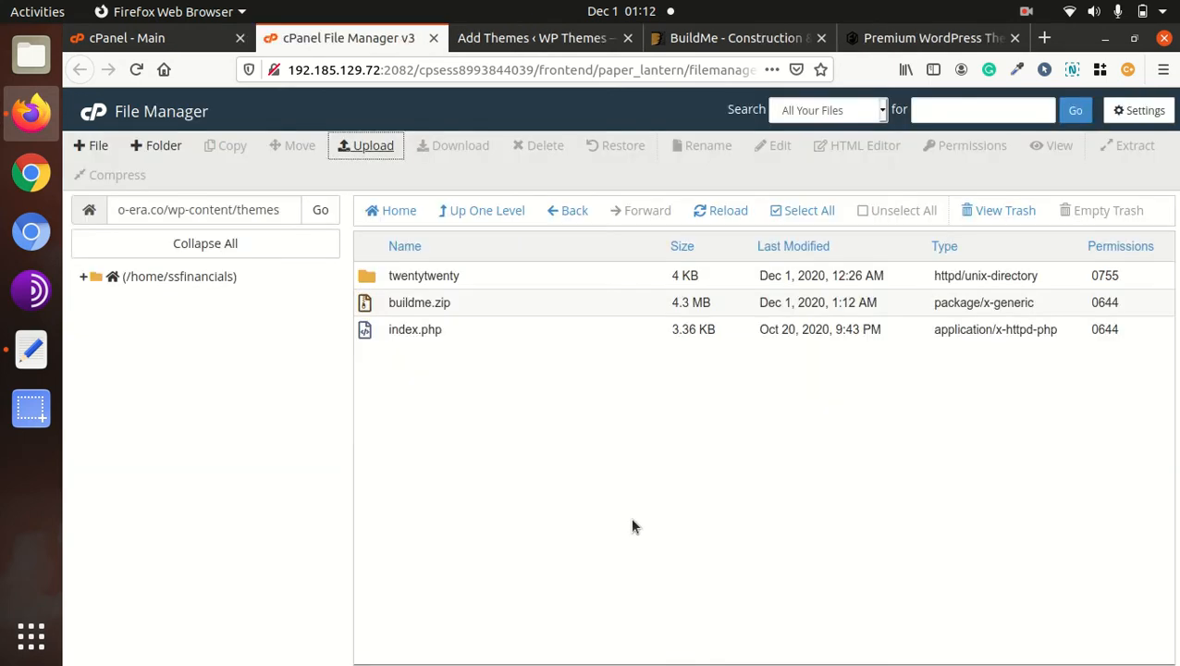
Extract buildme.zip into /o-era.co/wp-content/themes and reload the file list
click(475, 303)
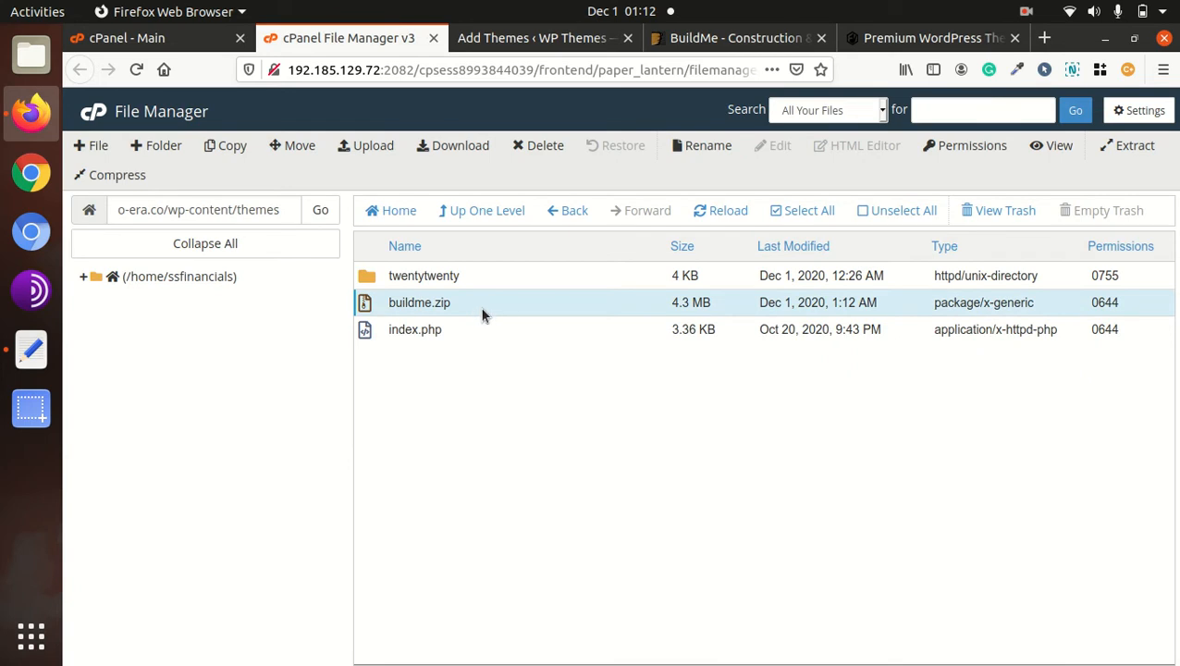
right_click(482, 313)
click(524, 500)
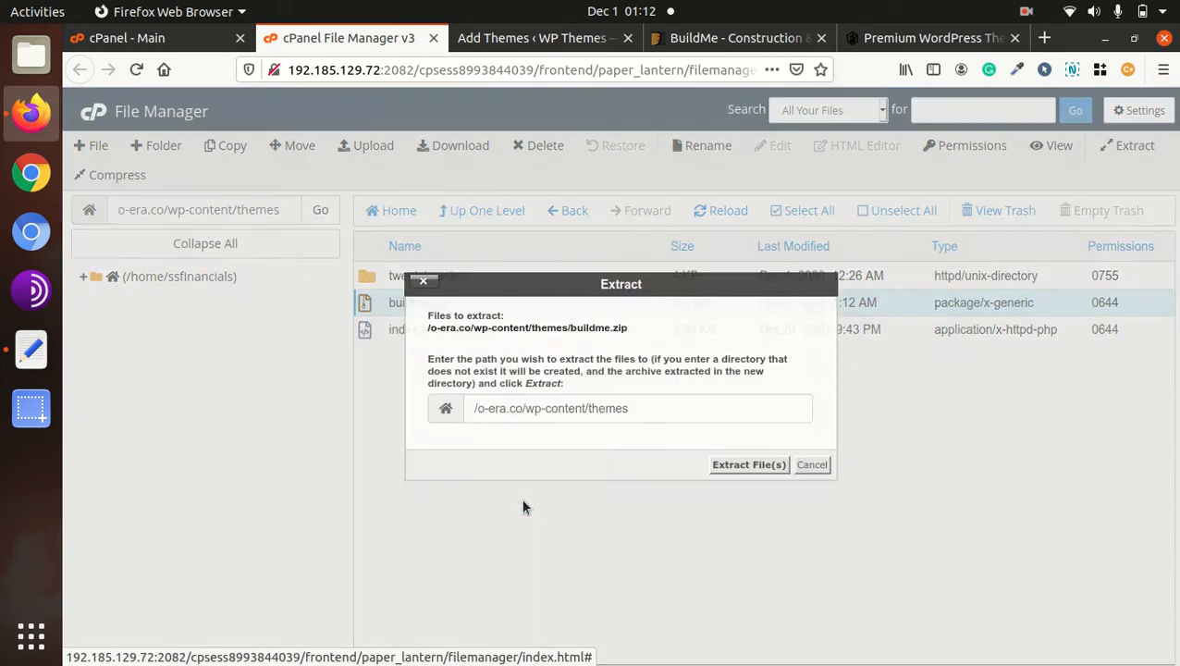
click(726, 467)
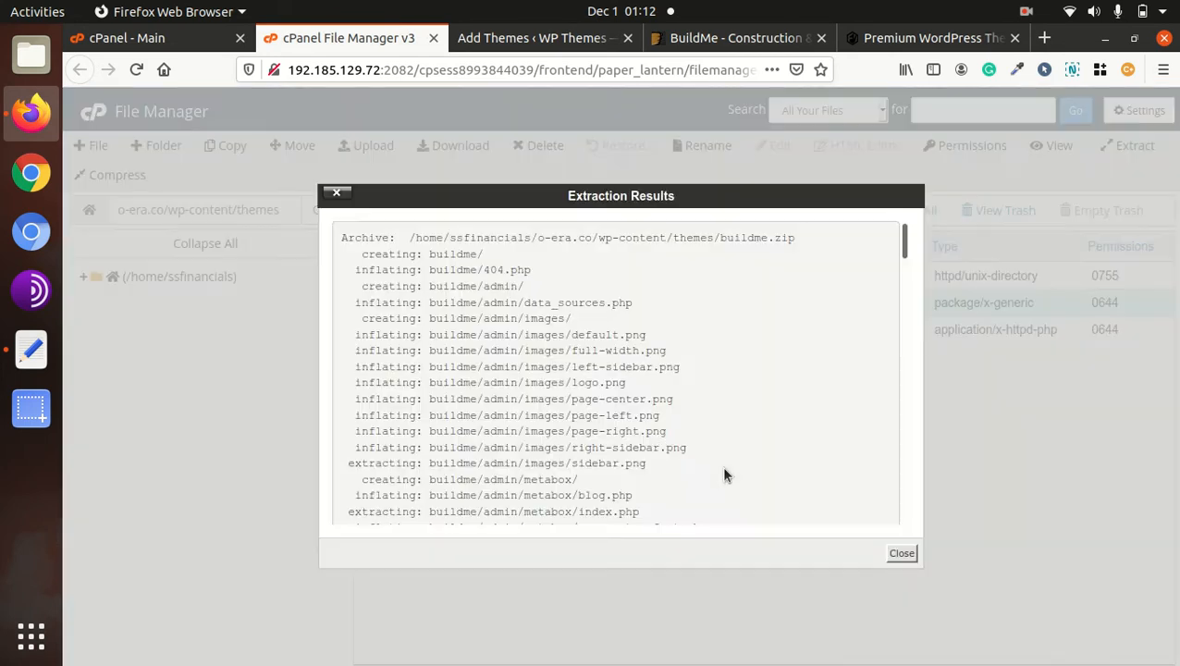
click(902, 554)
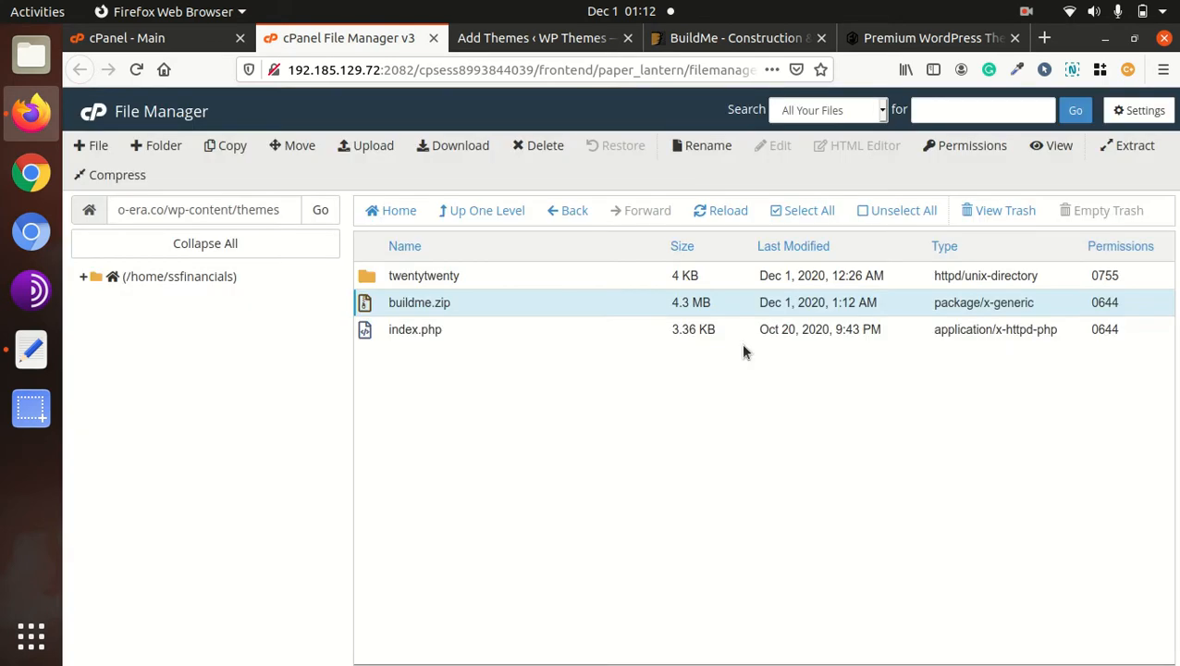
click(724, 212)
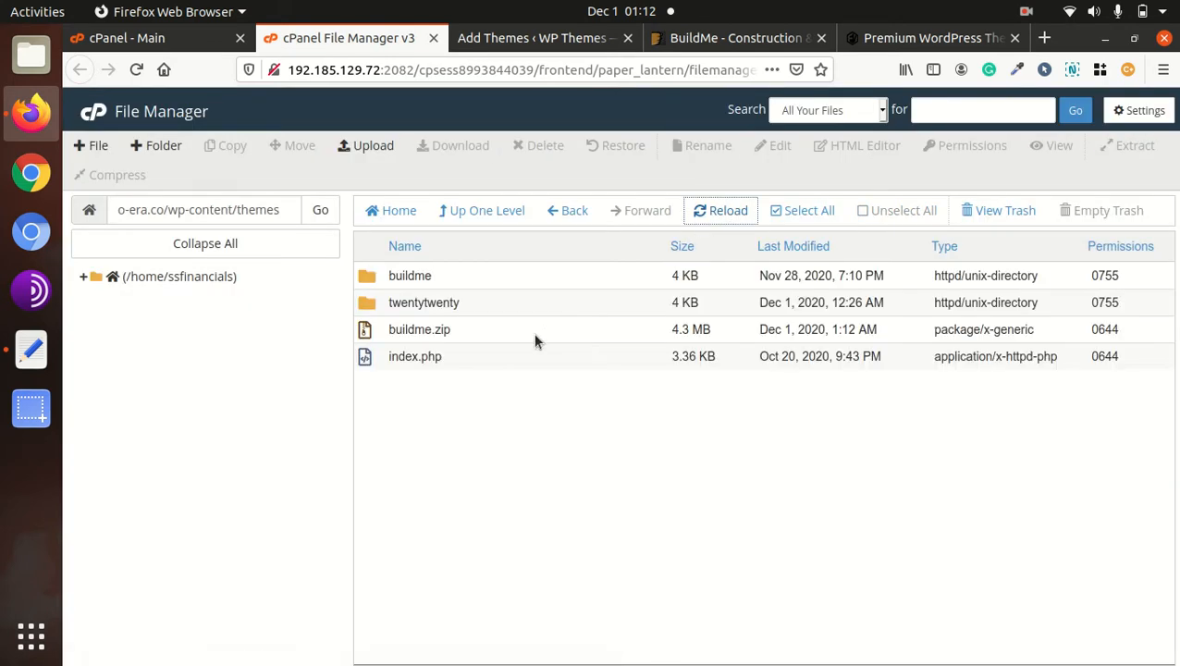
Delete the buildme.zip archive from the wp-content/themes directory
click(475, 333)
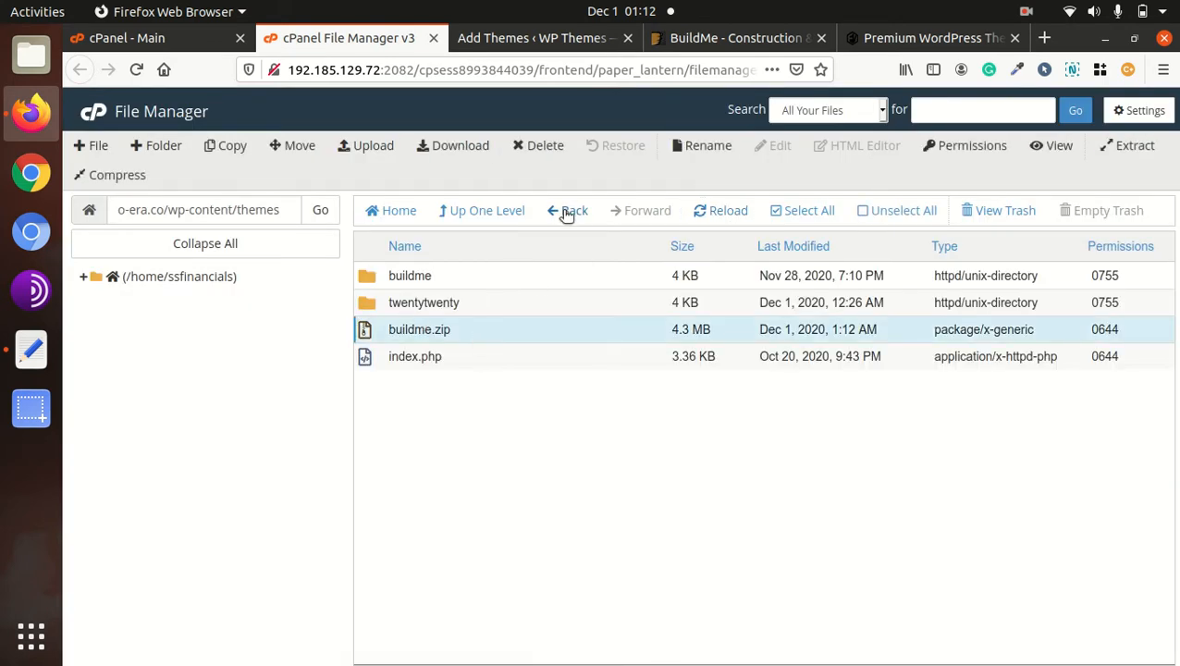
click(560, 152)
click(443, 385)
click(765, 433)
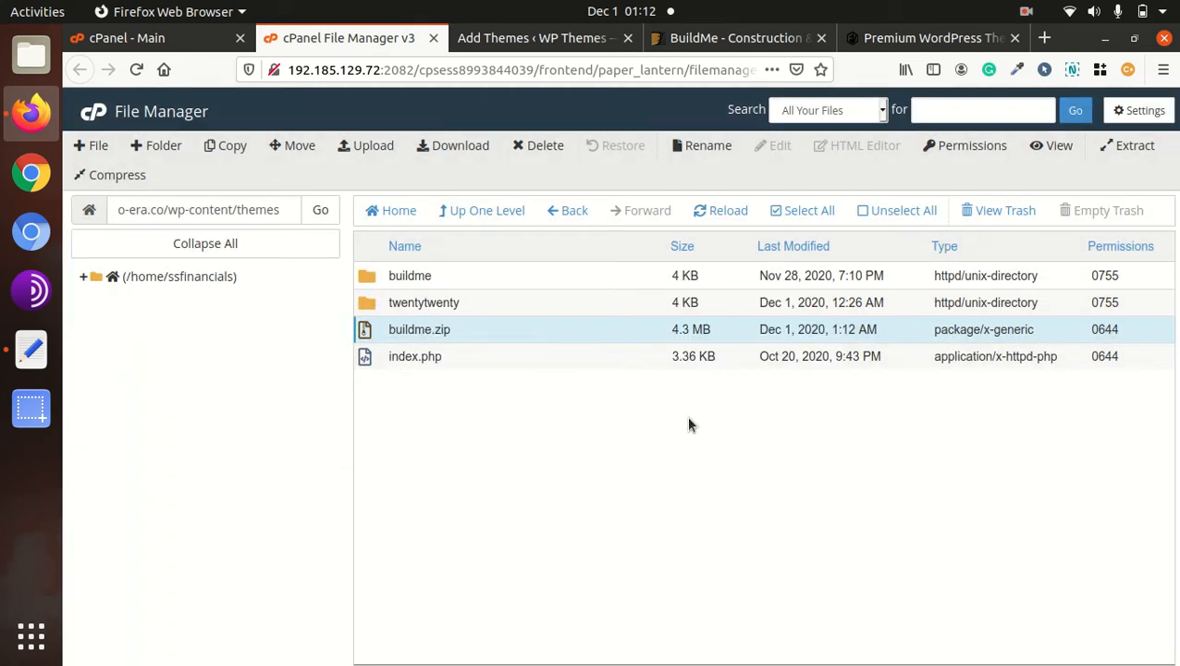
Look through the extracted buildme folder's contents and return to the themes directory
double_click(461, 278)
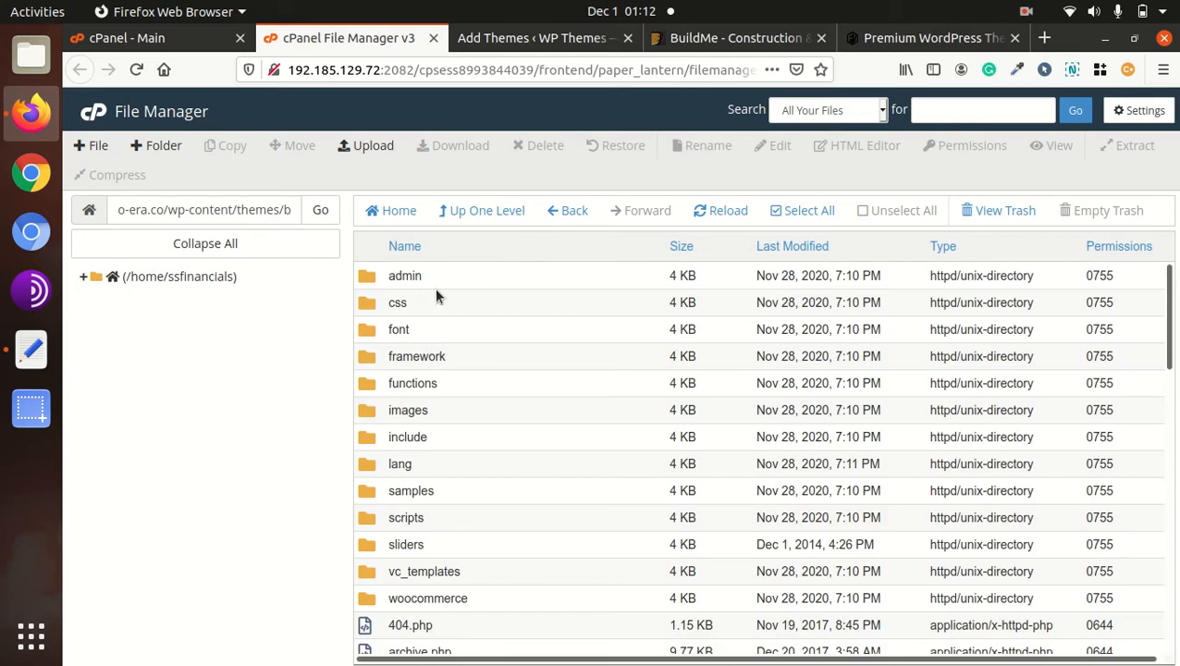
scroll(489, 413, down, 5)
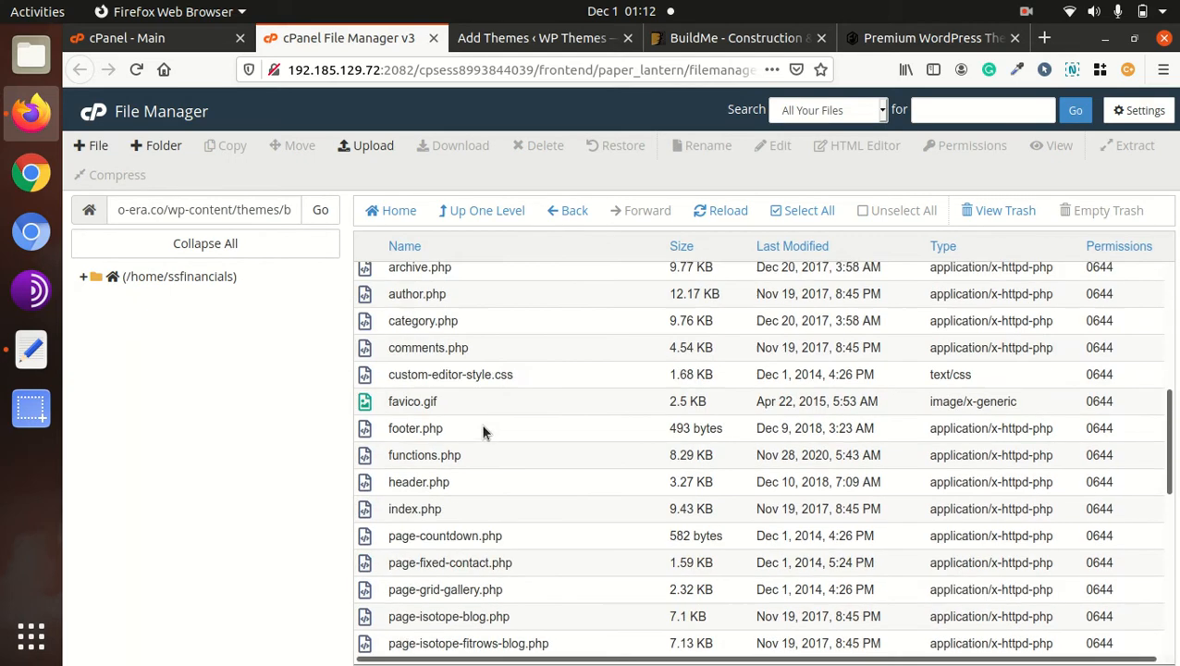
scroll(481, 424, up, 5)
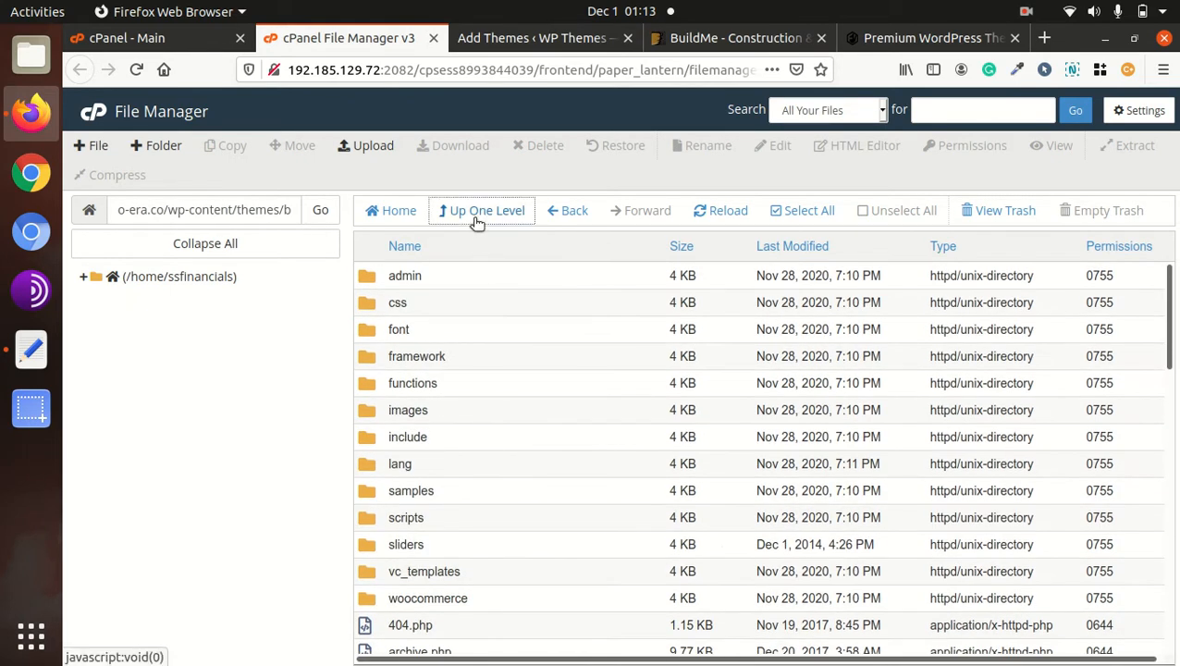
click(476, 213)
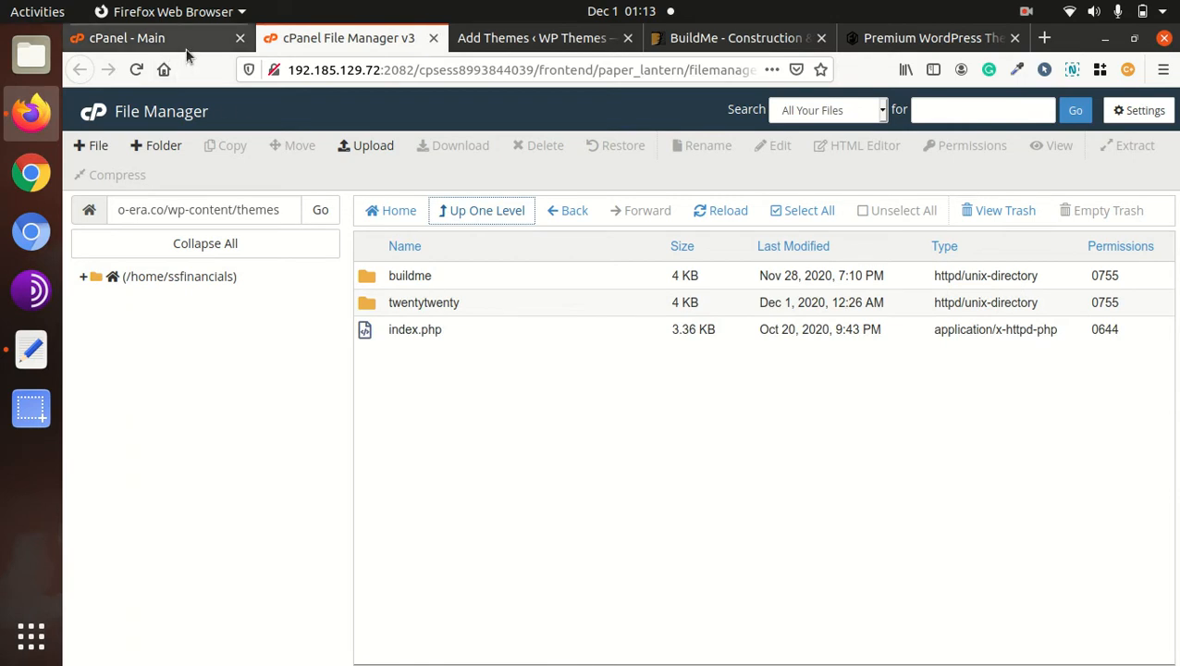
Return to the WP Themes admin, review the BuildMe theme's version and description among the installed themes, and activate it
click(514, 38)
click(98, 343)
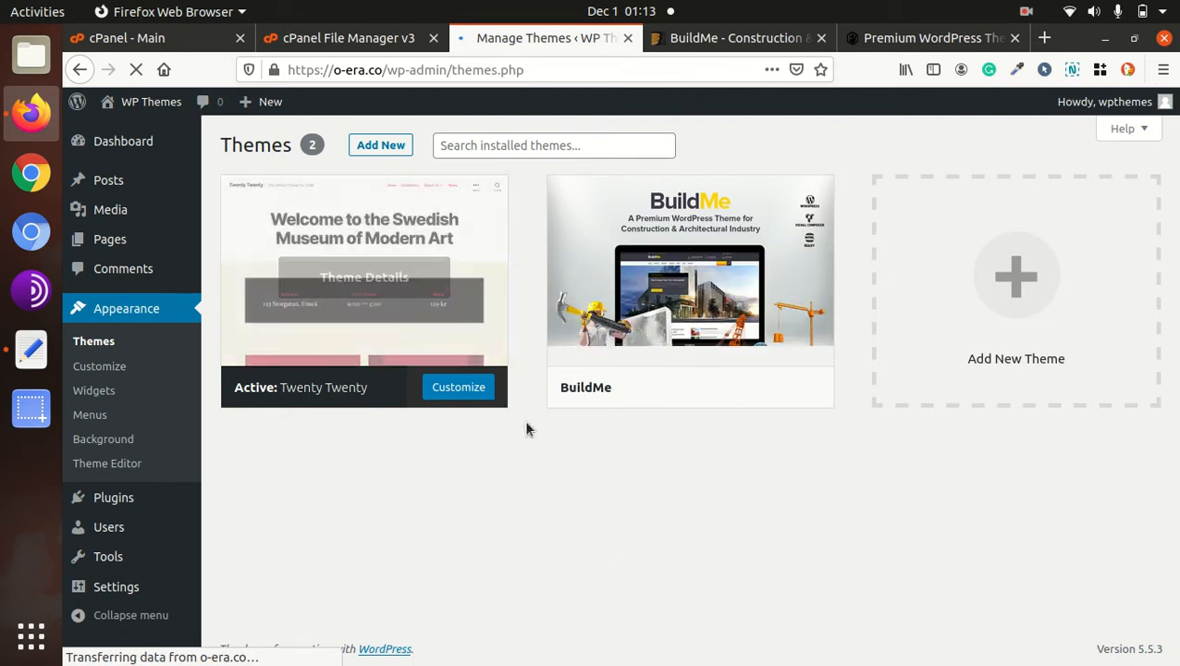
mouse_move(699, 411)
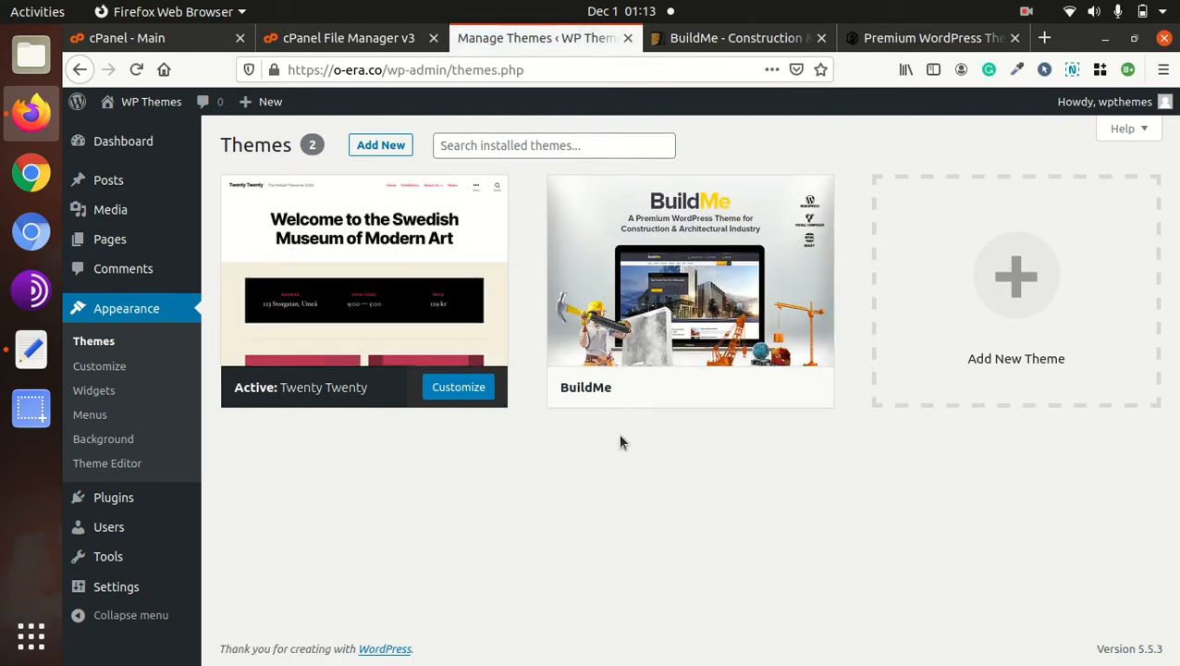
click(678, 286)
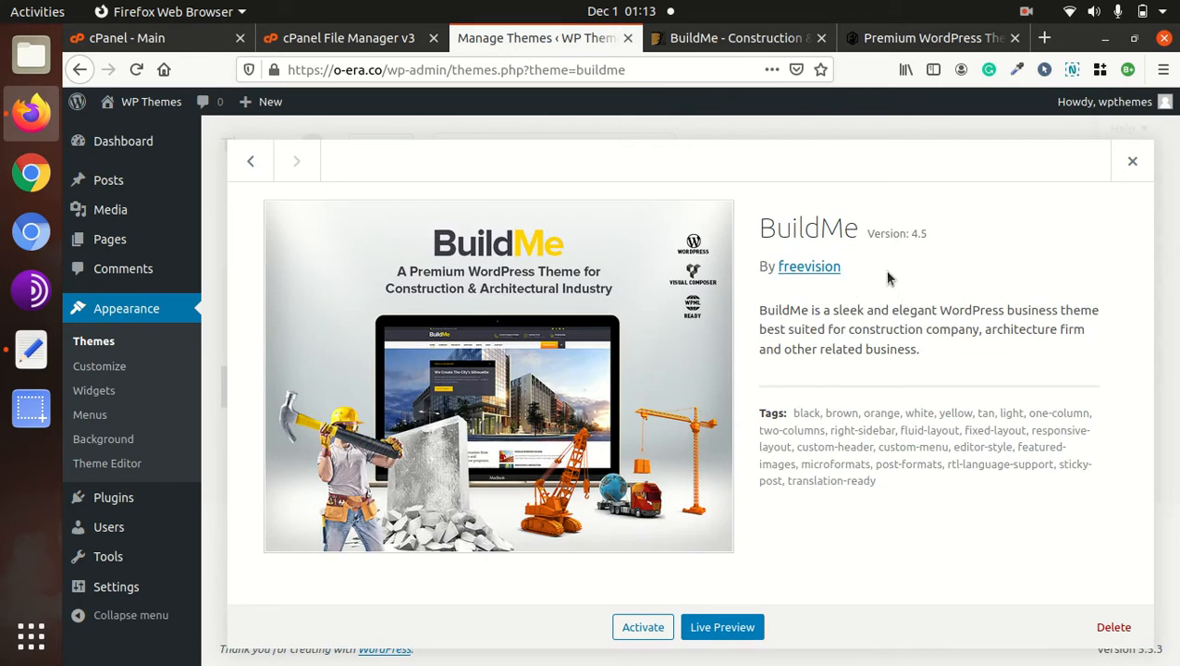
drag(949, 233, 868, 235)
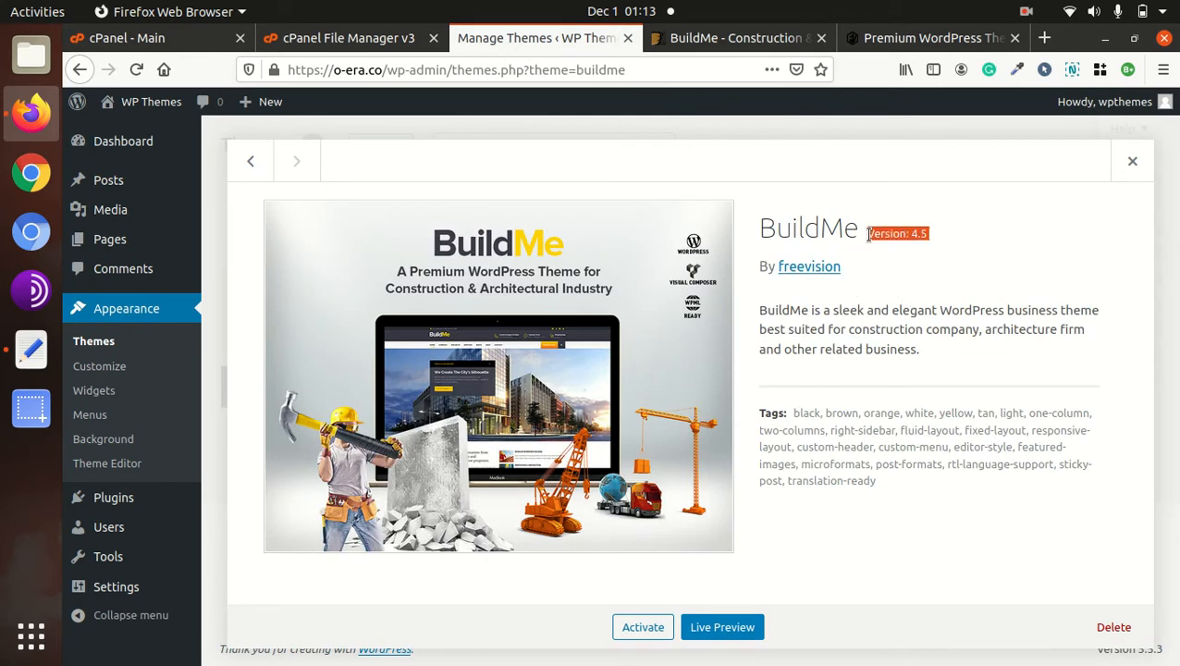
drag(759, 320, 1097, 308)
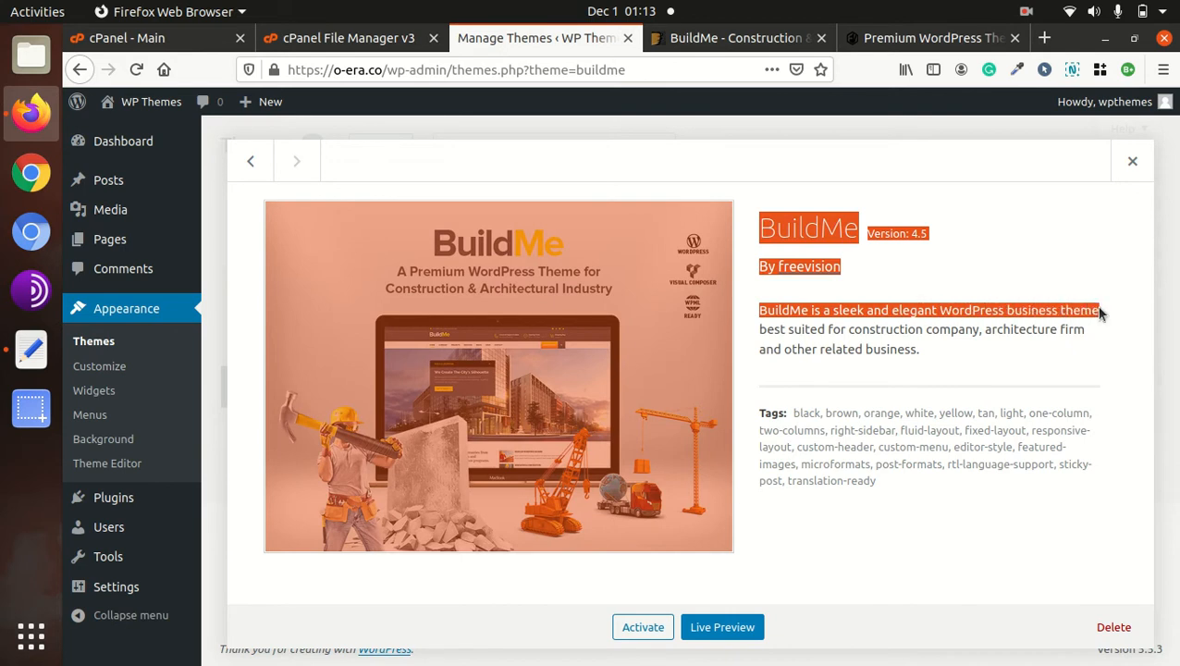
click(877, 333)
drag(846, 330, 985, 328)
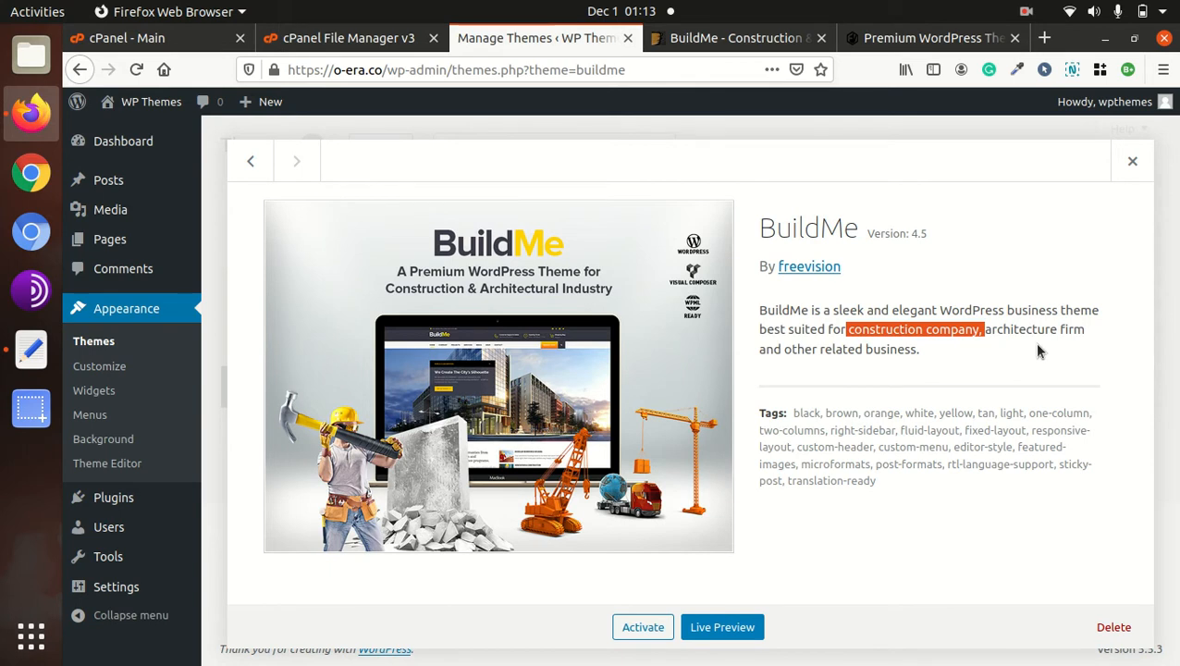
click(642, 627)
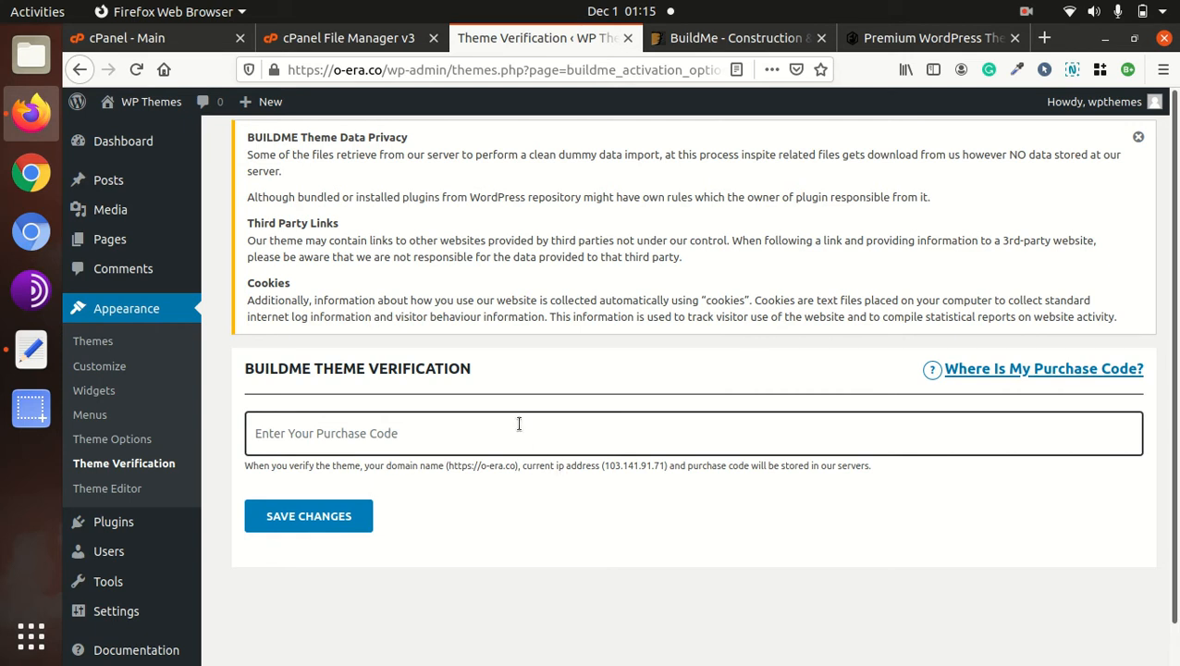
Read the note about stored verification data and look at the purchase code field in the BuildMe Theme Verification form
drag(379, 464, 618, 483)
drag(878, 468, 553, 471)
drag(397, 472, 261, 473)
click(359, 437)
Open the WP Themes site's front end in a new tab and look over its home page with BuildMe active
mouse_move(144, 109)
middle_click(139, 132)
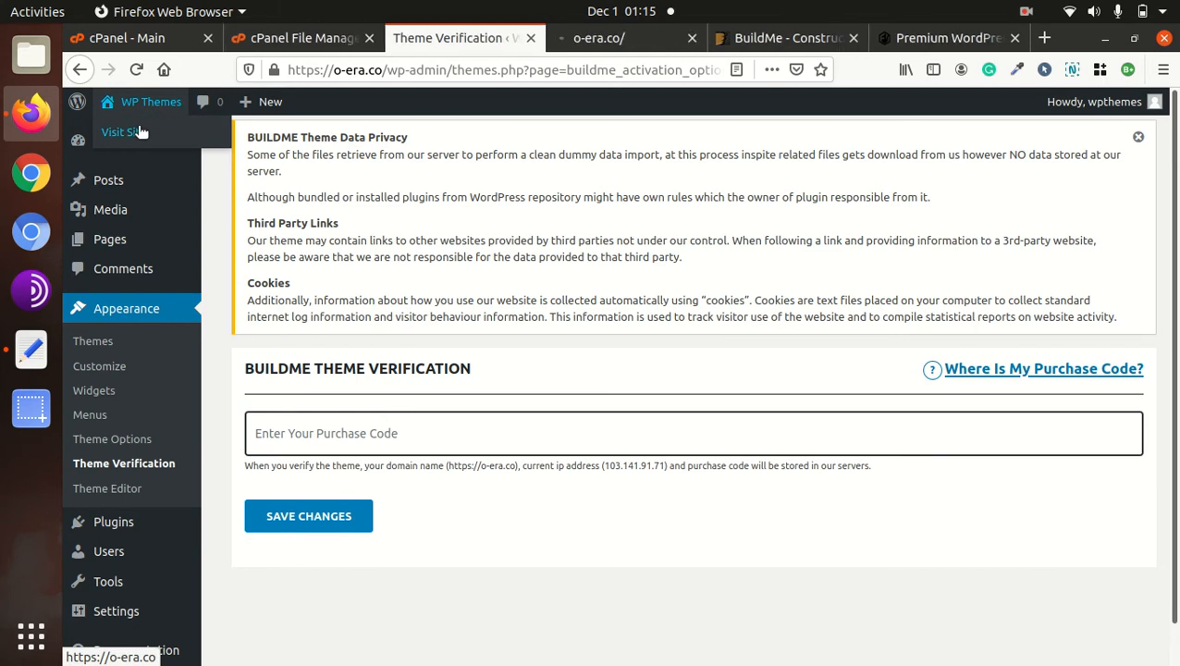
click(584, 37)
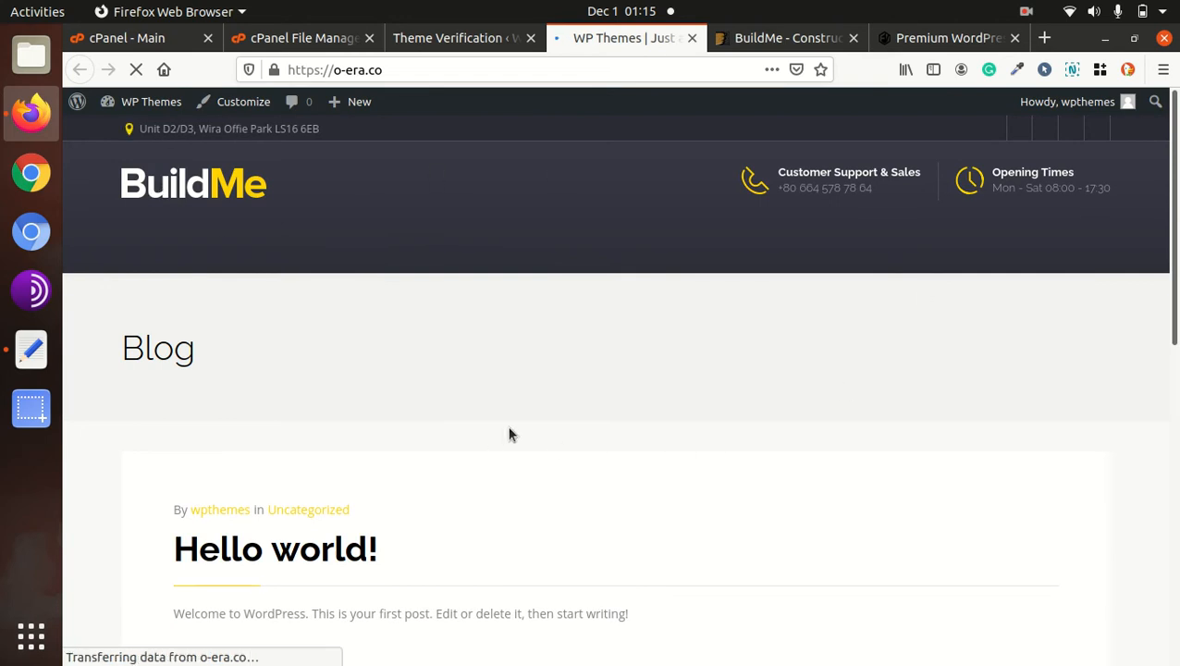
scroll(507, 431, down, 5)
scroll(507, 430, up, 4)
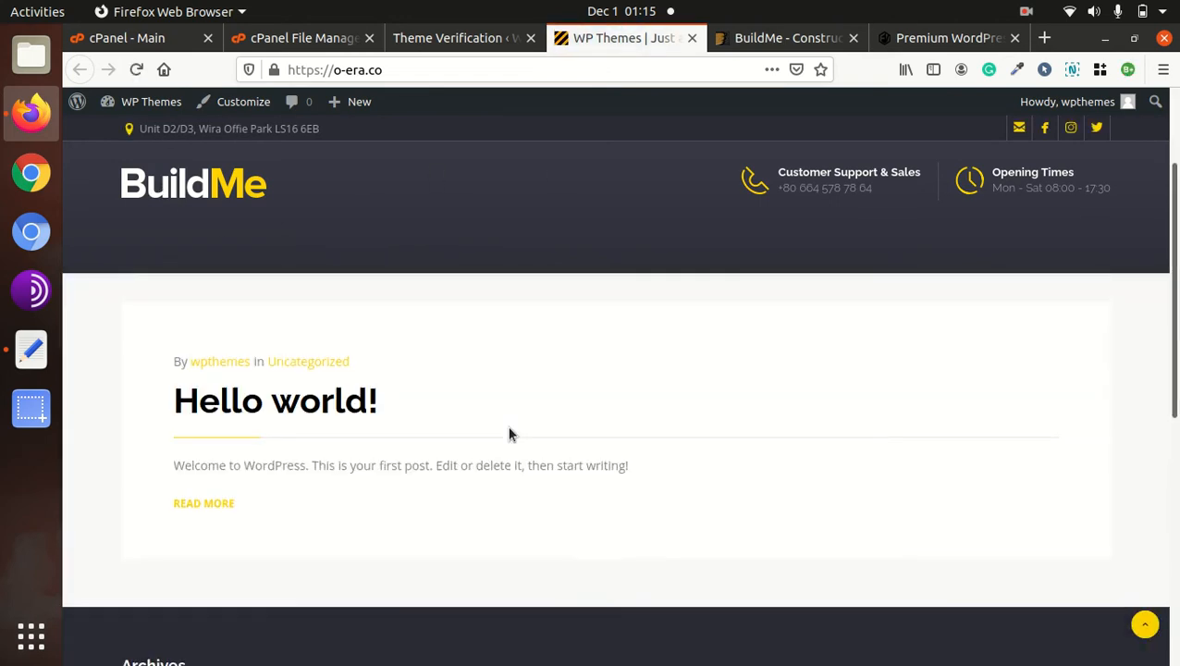
Leave the site's home page, switch to Files and open the dummy-data folder inside Downloads/buildme
scroll(509, 432, up, 2)
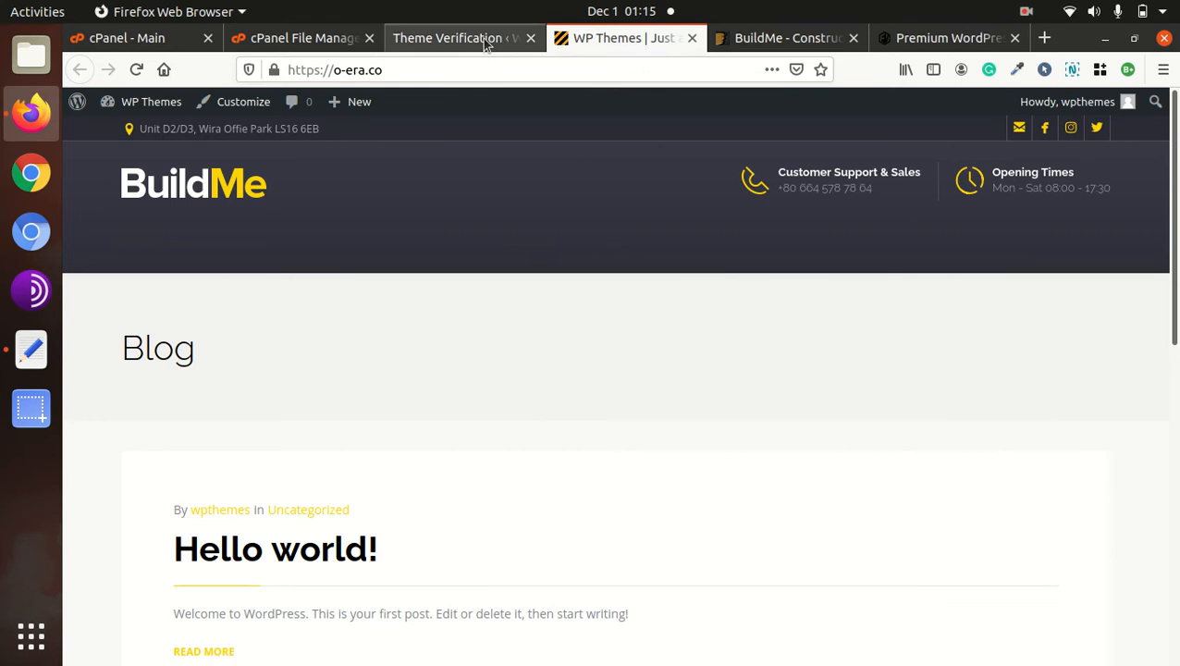
click(485, 41)
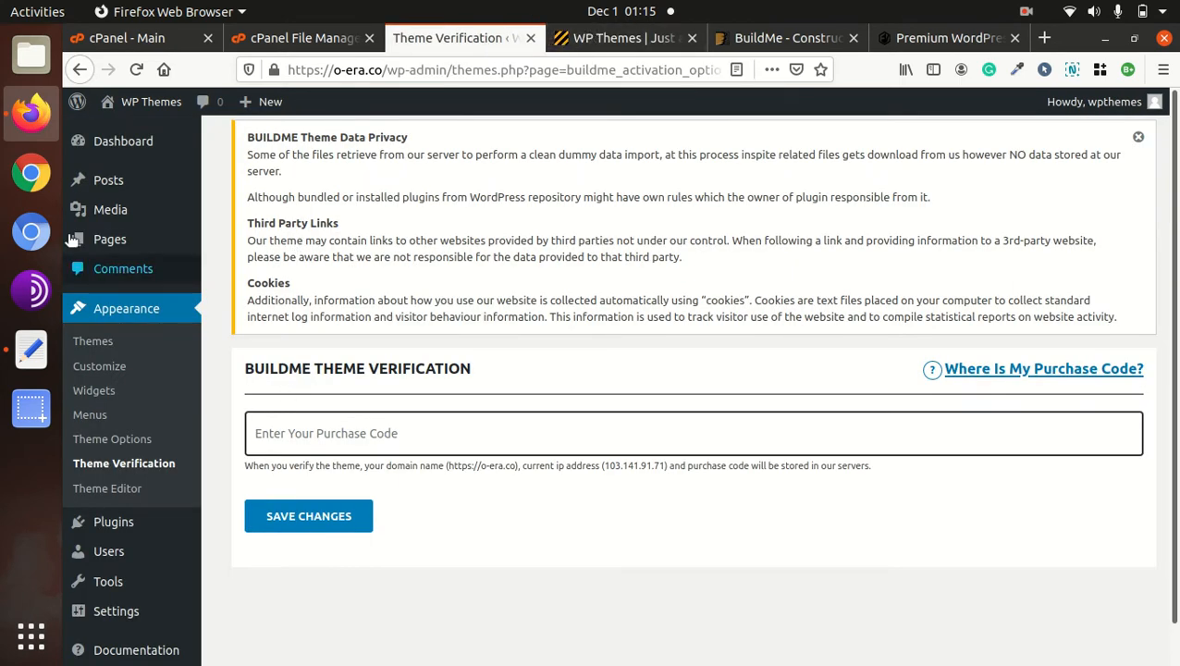
click(31, 54)
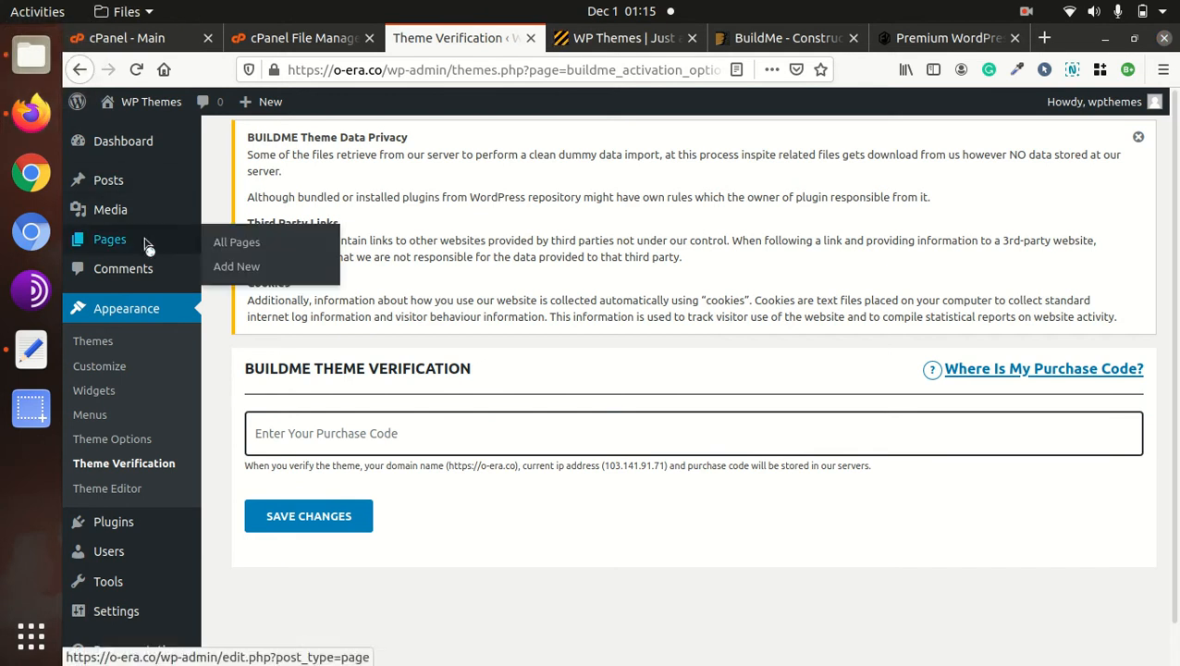
click(141, 248)
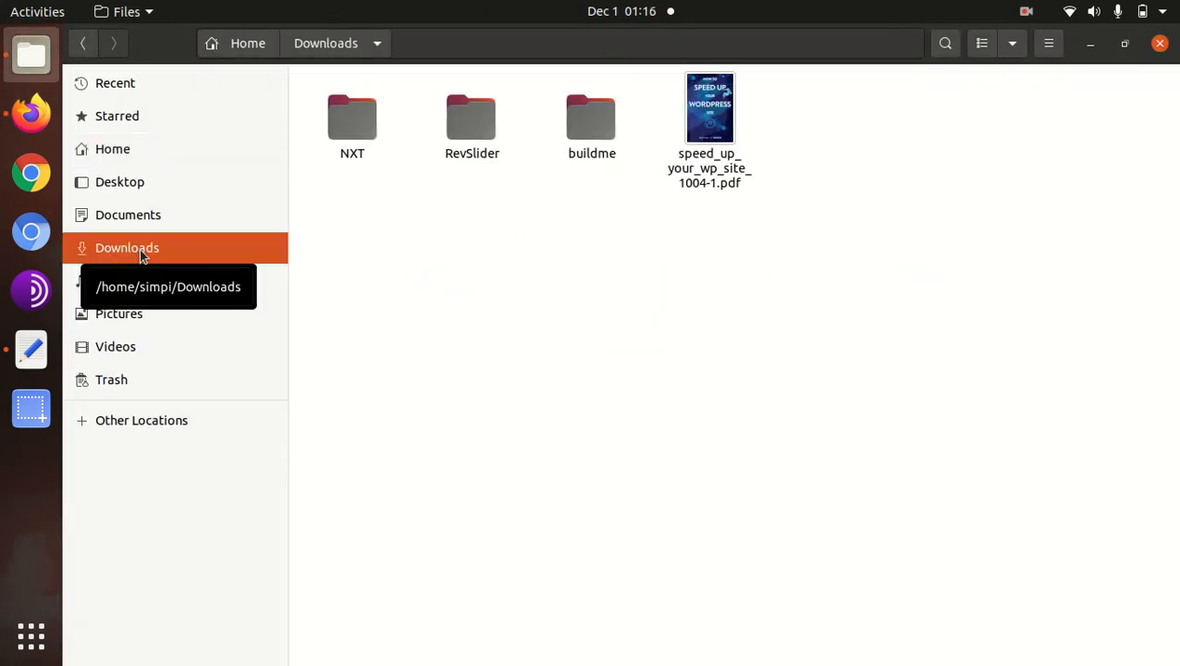
double_click(584, 121)
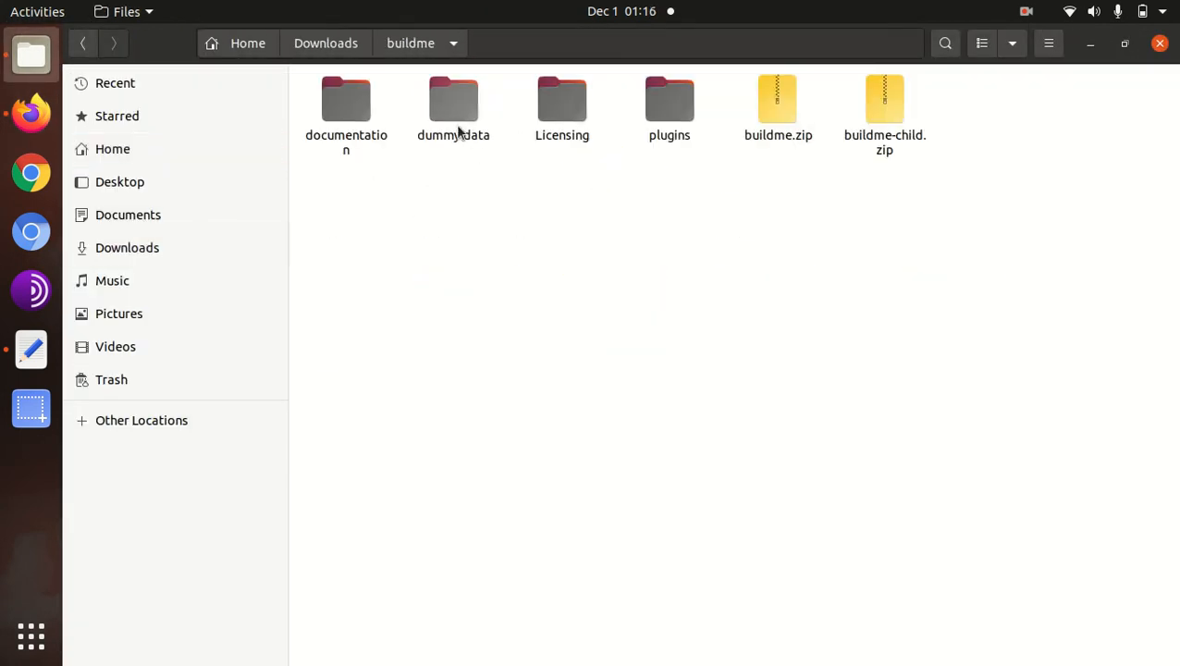
double_click(452, 118)
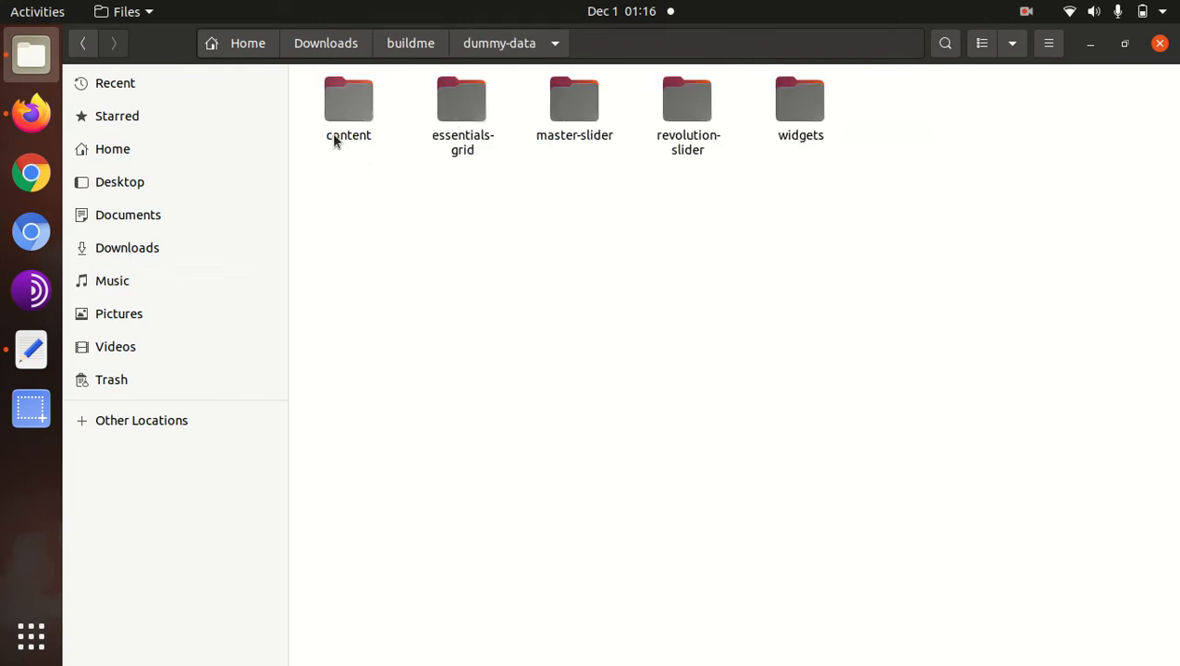
Look over the content, essentials-grid, master-slider, revolution-slider and widgets folders in dummy-data
click(346, 113)
click(442, 105)
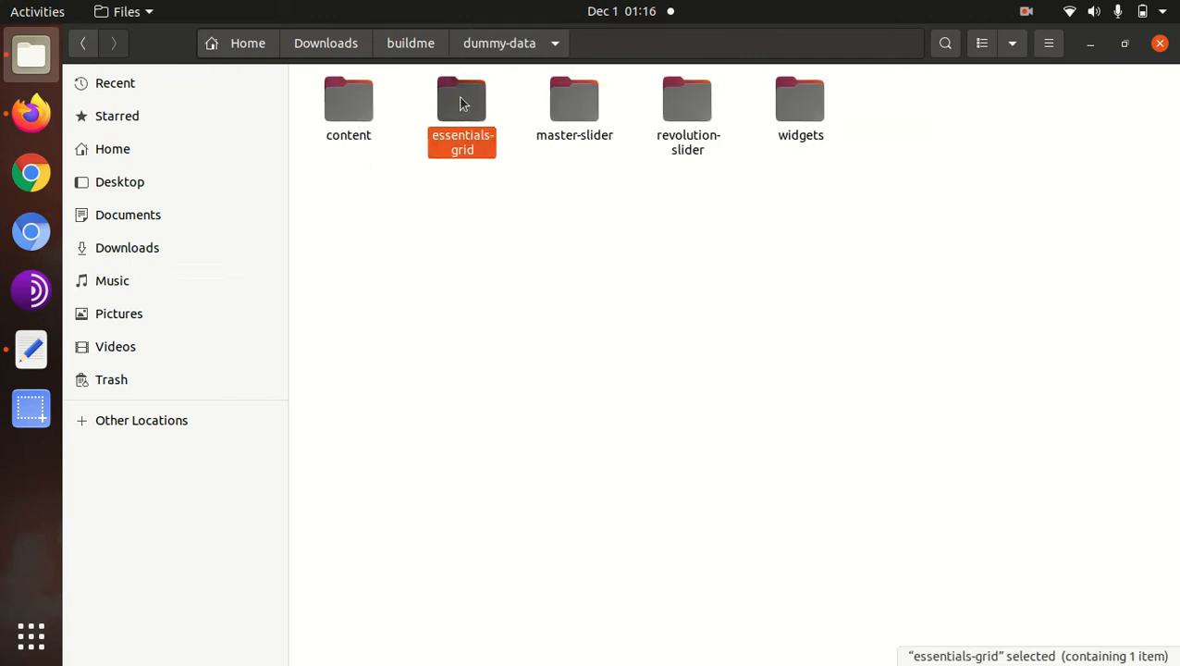
click(572, 104)
click(697, 111)
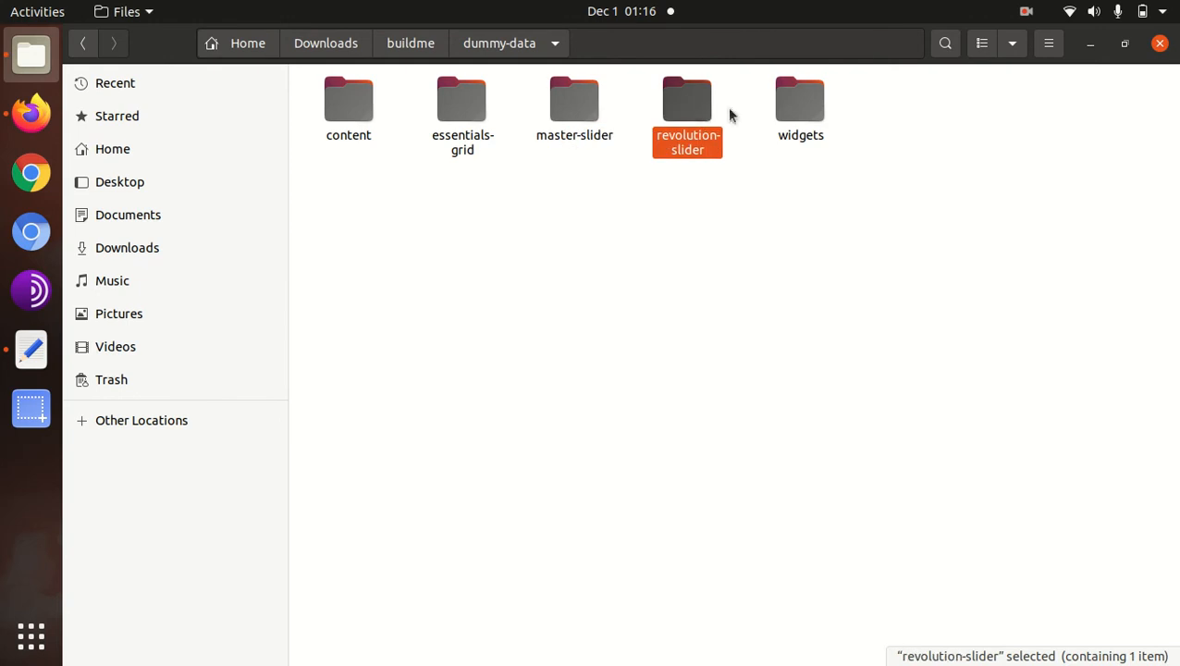
click(791, 110)
click(556, 246)
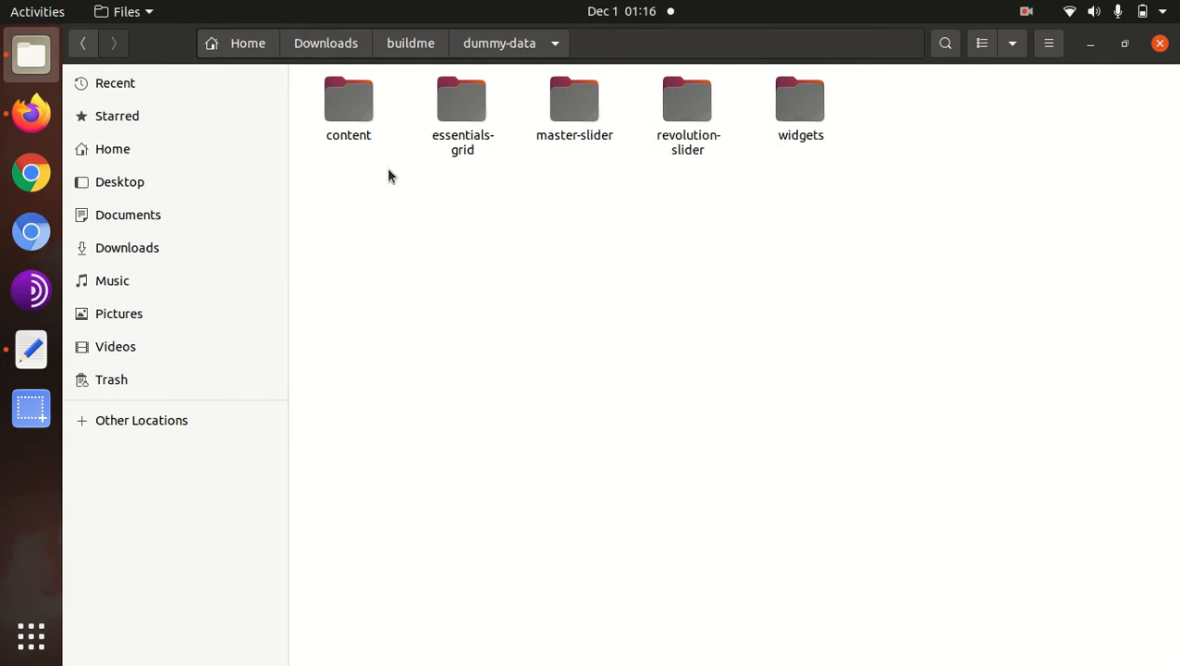
Open the theme's documentation folder and try to open Online Documentation.URL
click(407, 46)
double_click(356, 113)
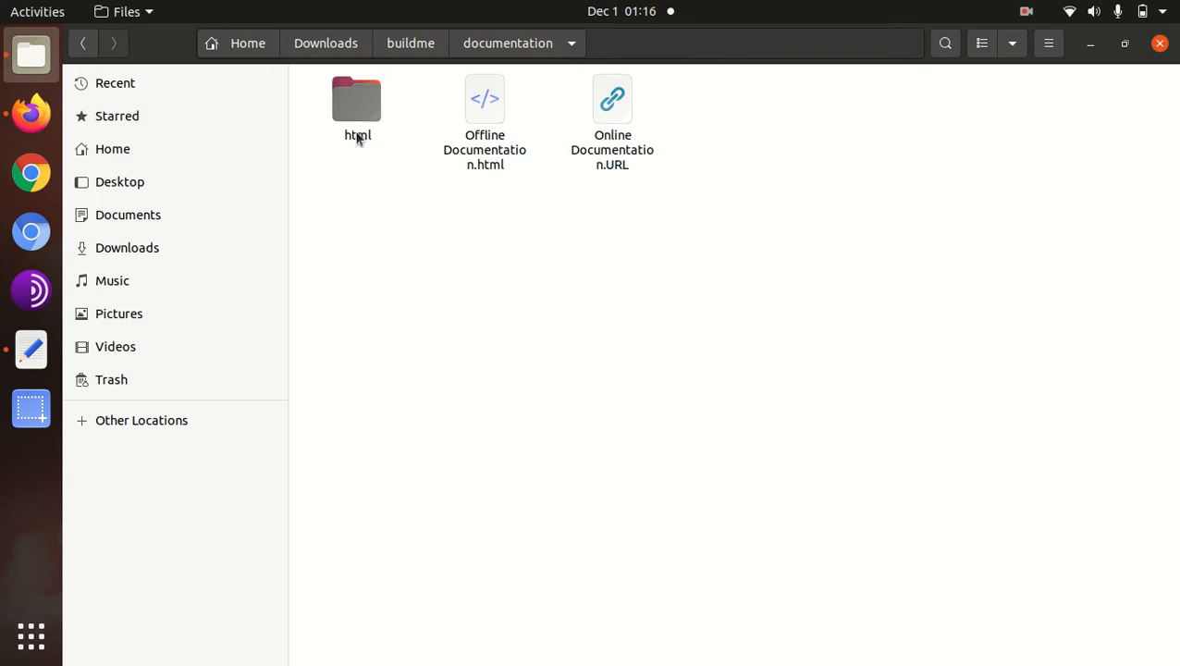
click(610, 107)
double_click(610, 107)
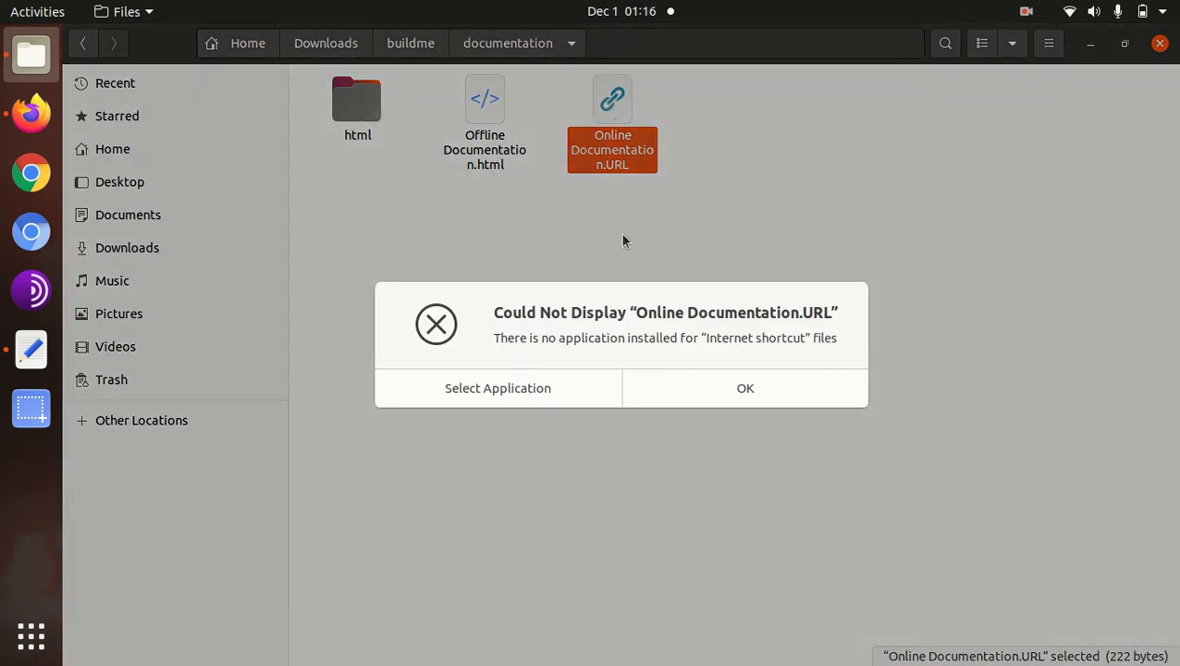
click(745, 388)
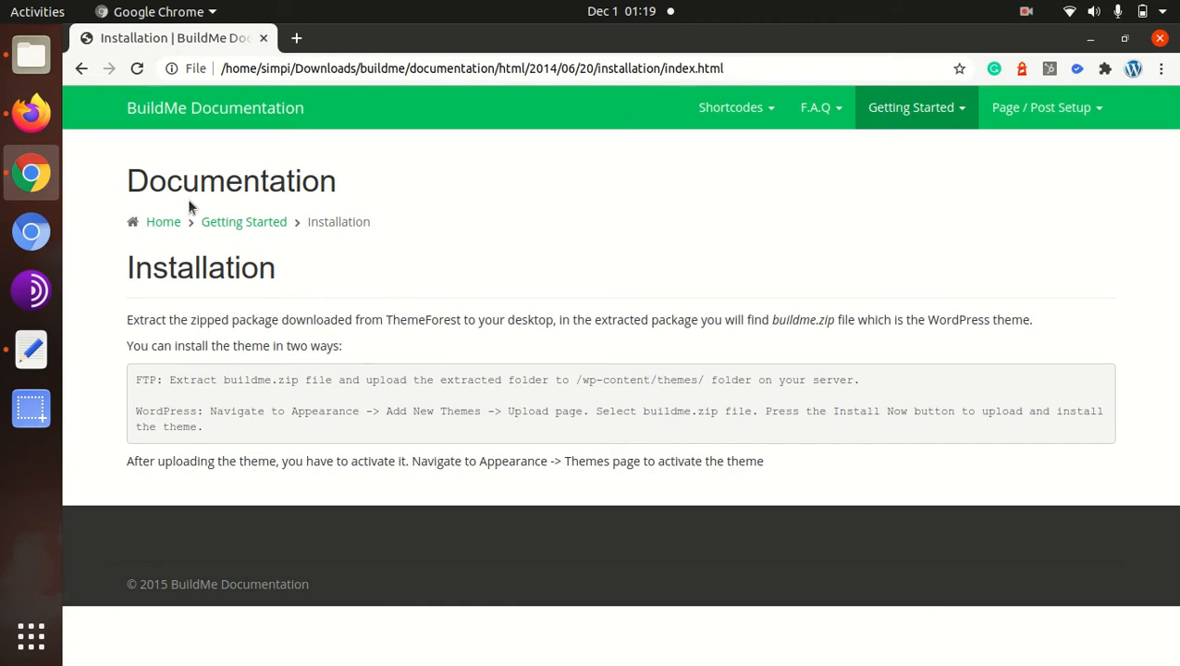
Leave the offline documentation, return to the buildme folder in Files and look over the zip files in its plugins folder
click(41, 129)
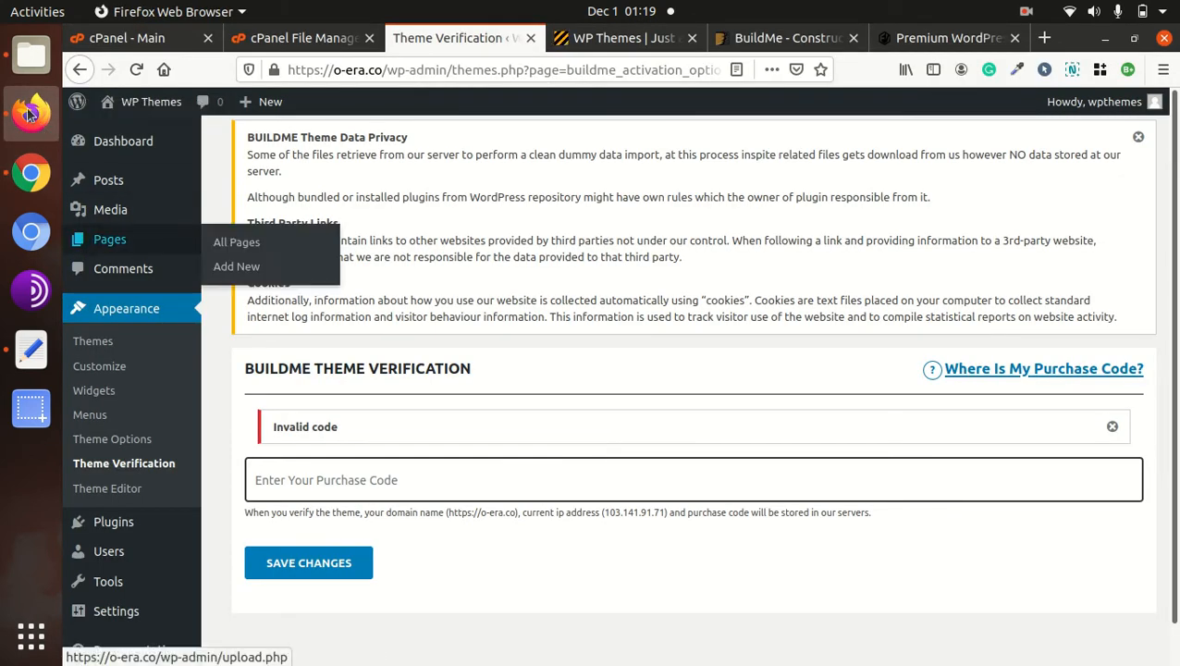
click(31, 56)
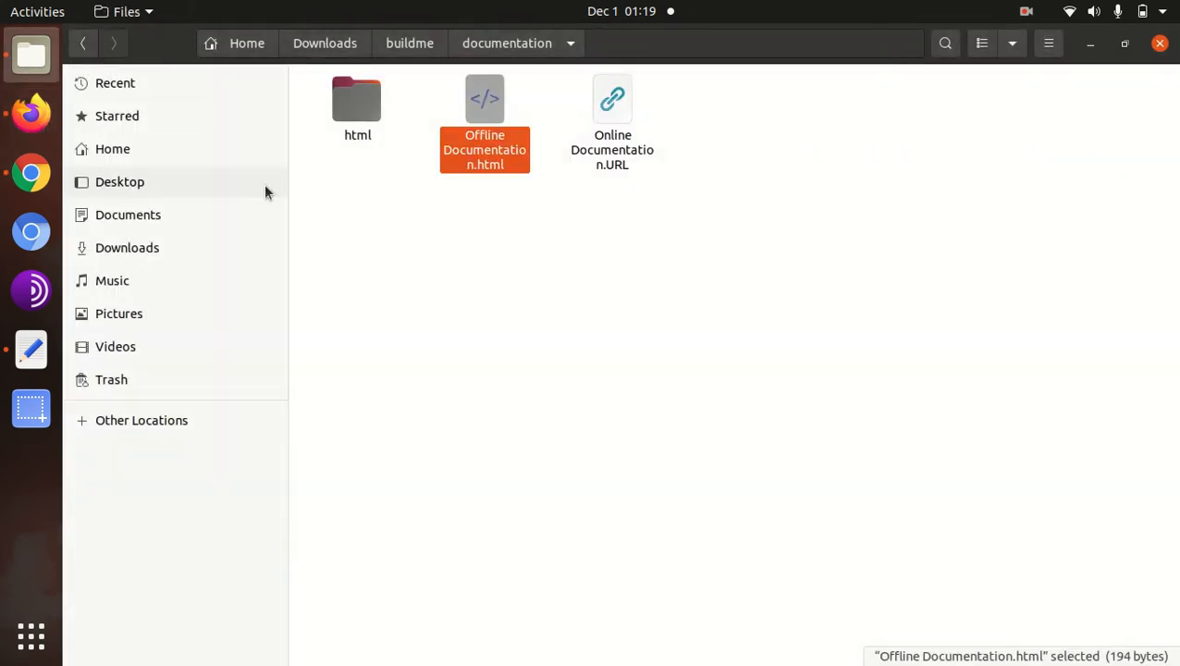
click(407, 46)
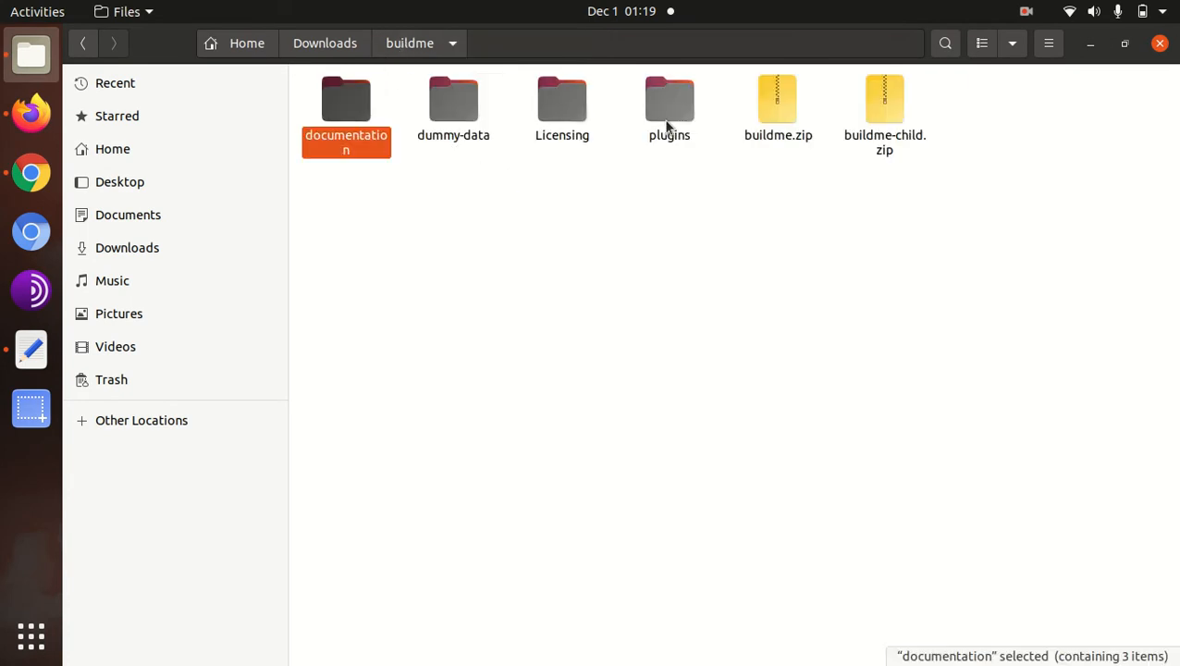
double_click(666, 124)
drag(342, 212, 1084, 107)
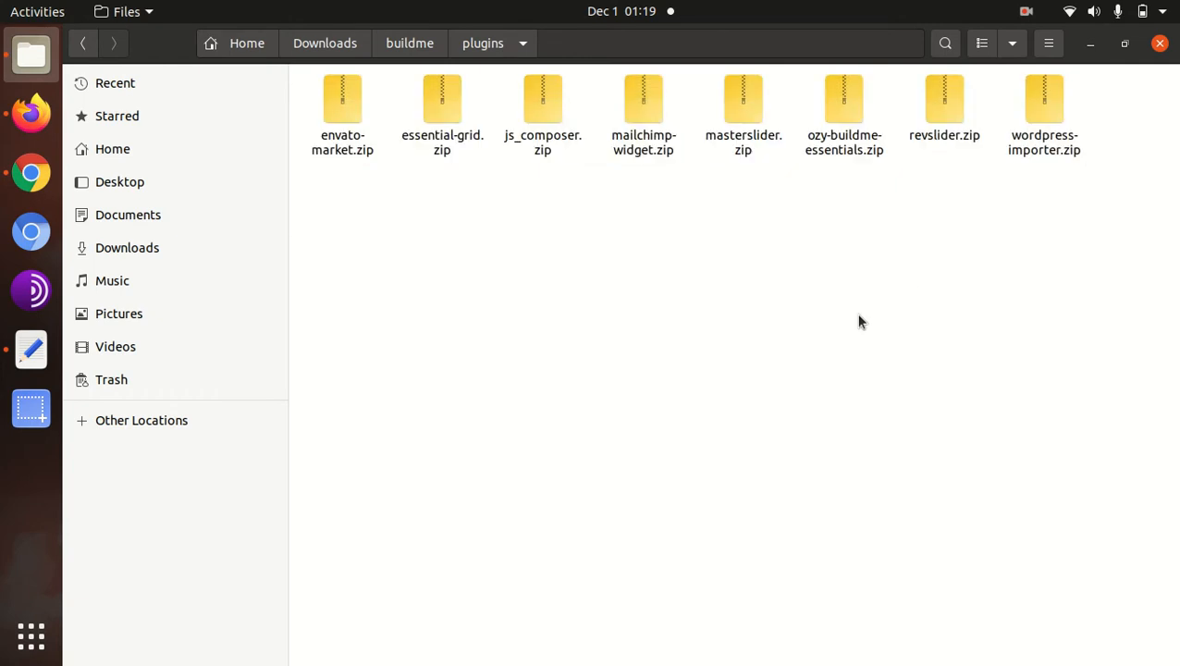
Switch to the cPanel File Manager in Firefox and open the o-era.co/wp-content/plugins directory
click(33, 115)
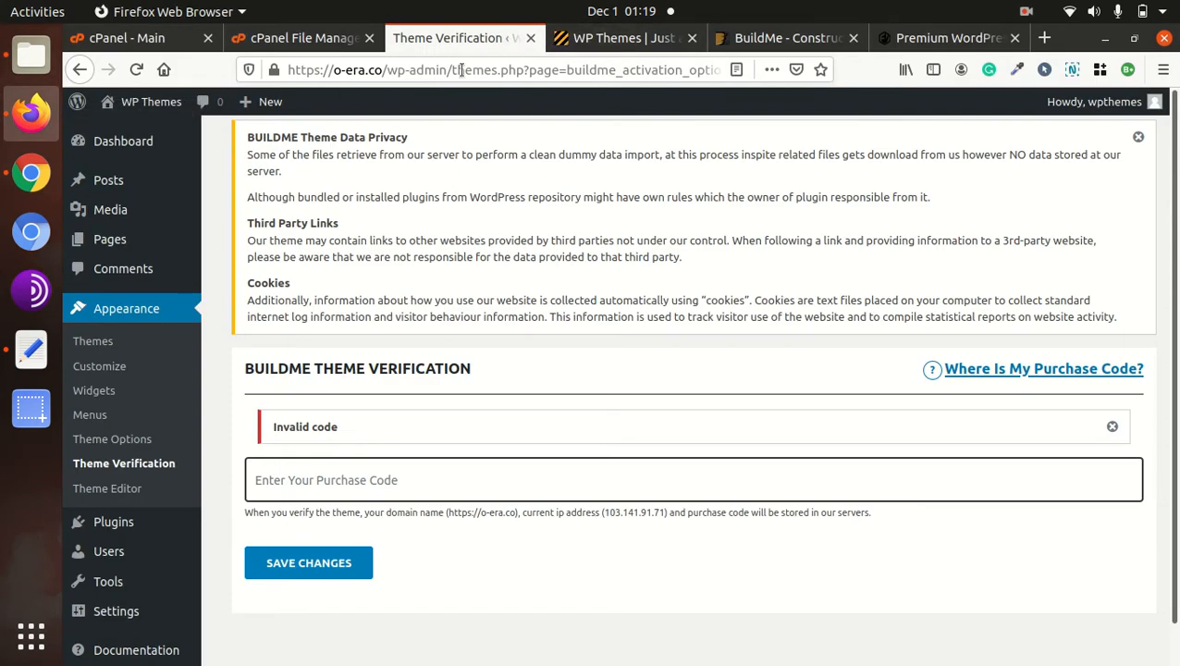
click(312, 49)
click(465, 222)
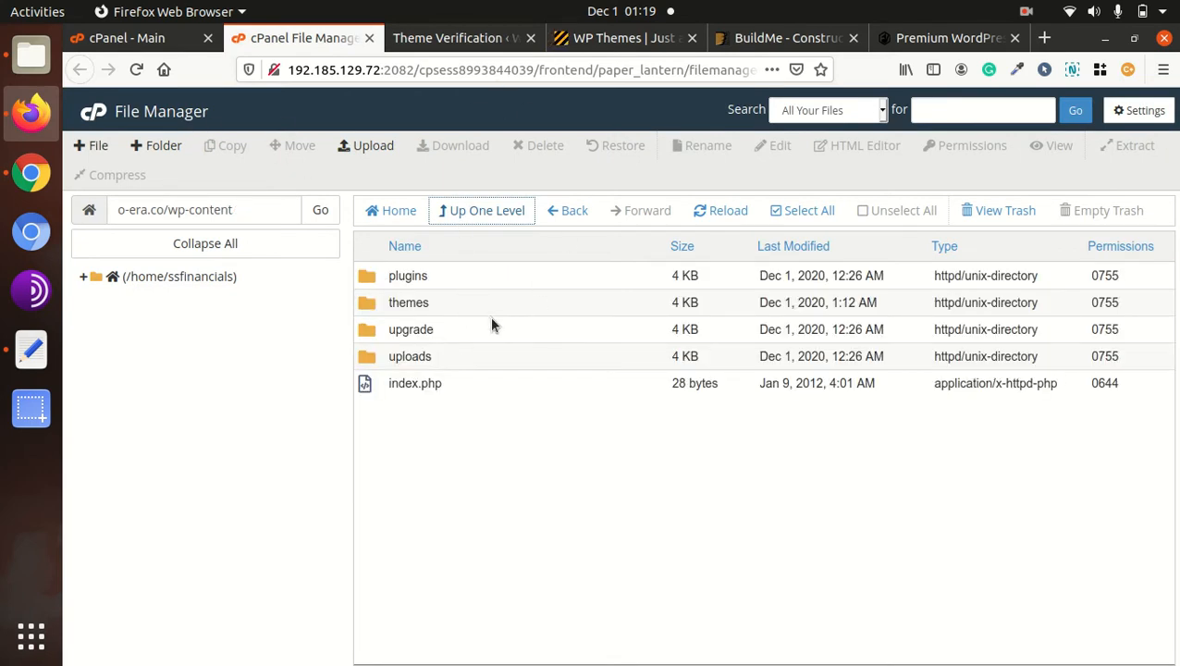
double_click(448, 275)
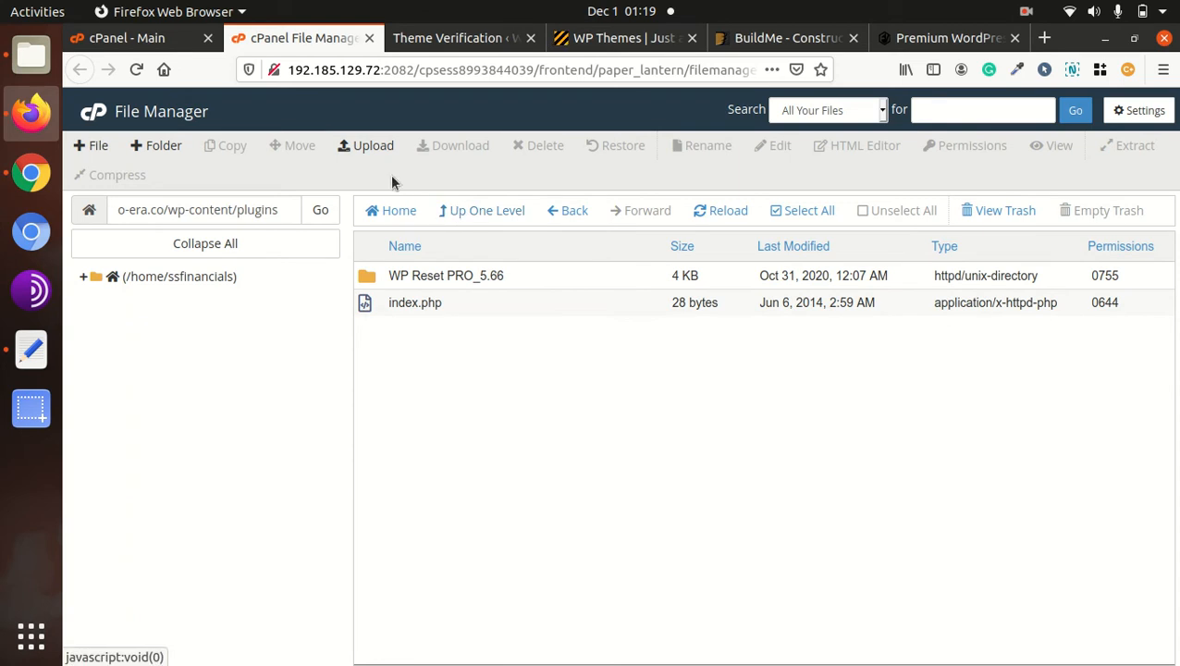
Start a file upload to the plugins directory and select wordpress-importer.zip from the local buildme/plugins folder
click(373, 150)
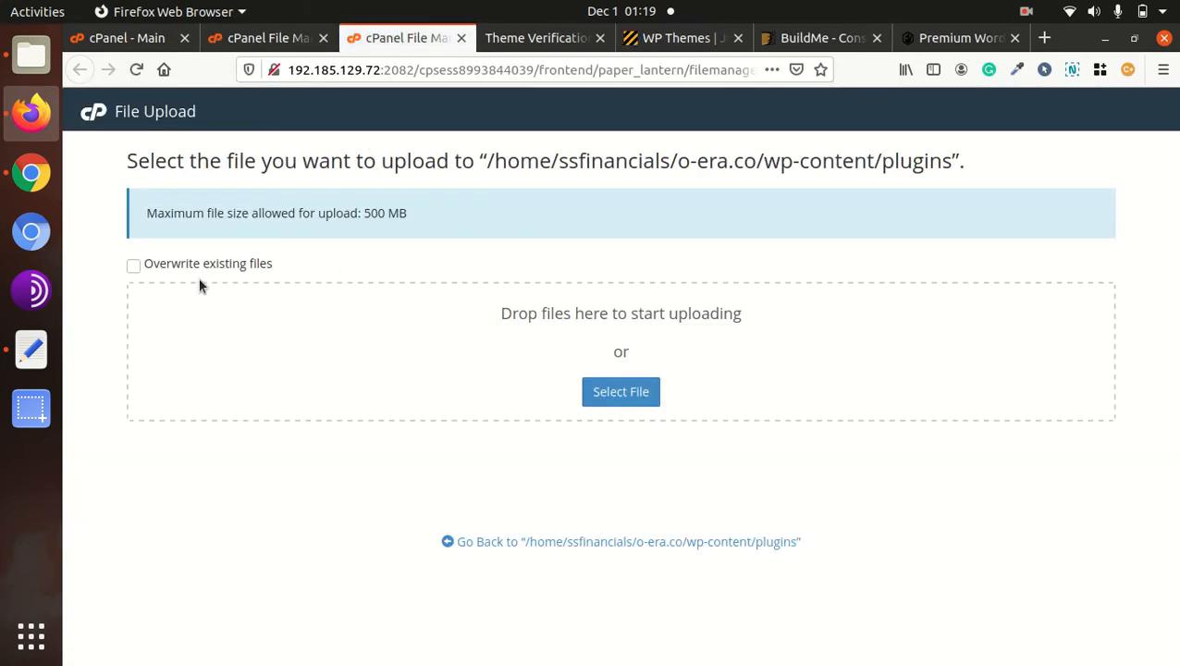
click(622, 392)
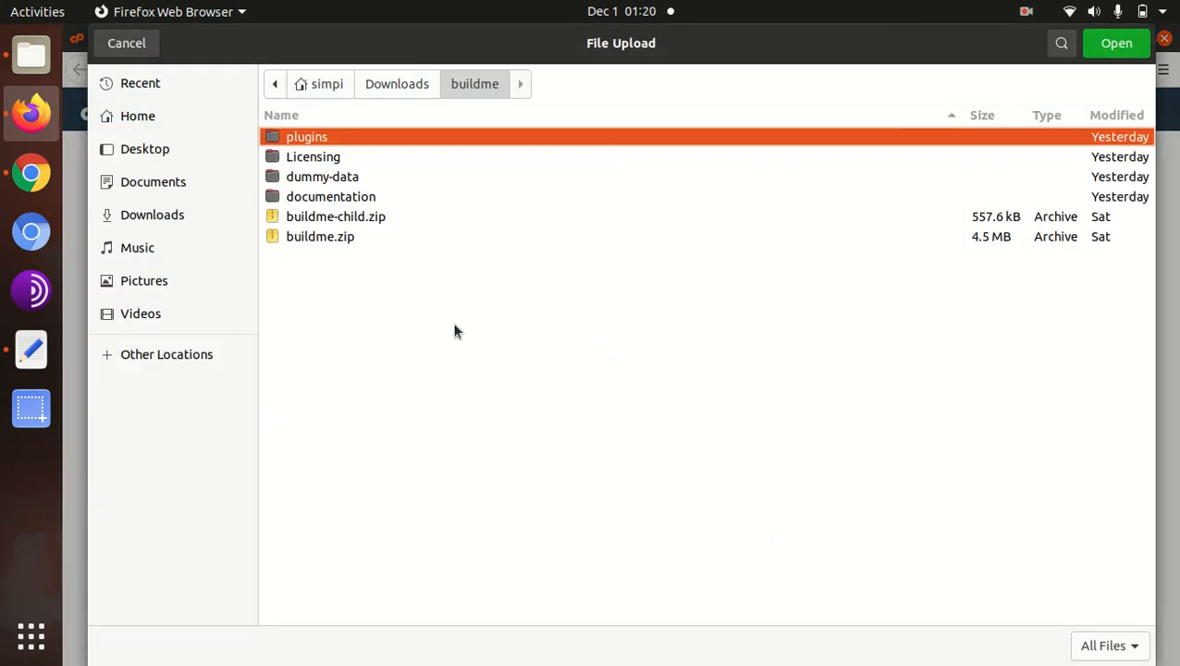
double_click(364, 139)
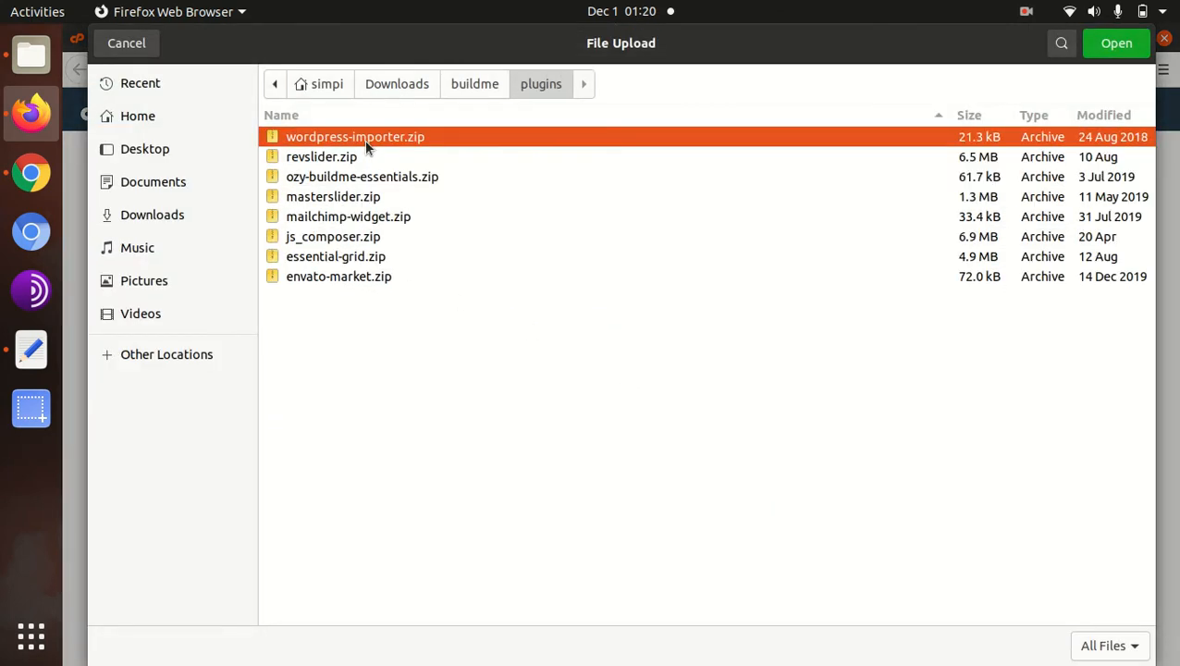
click(377, 156)
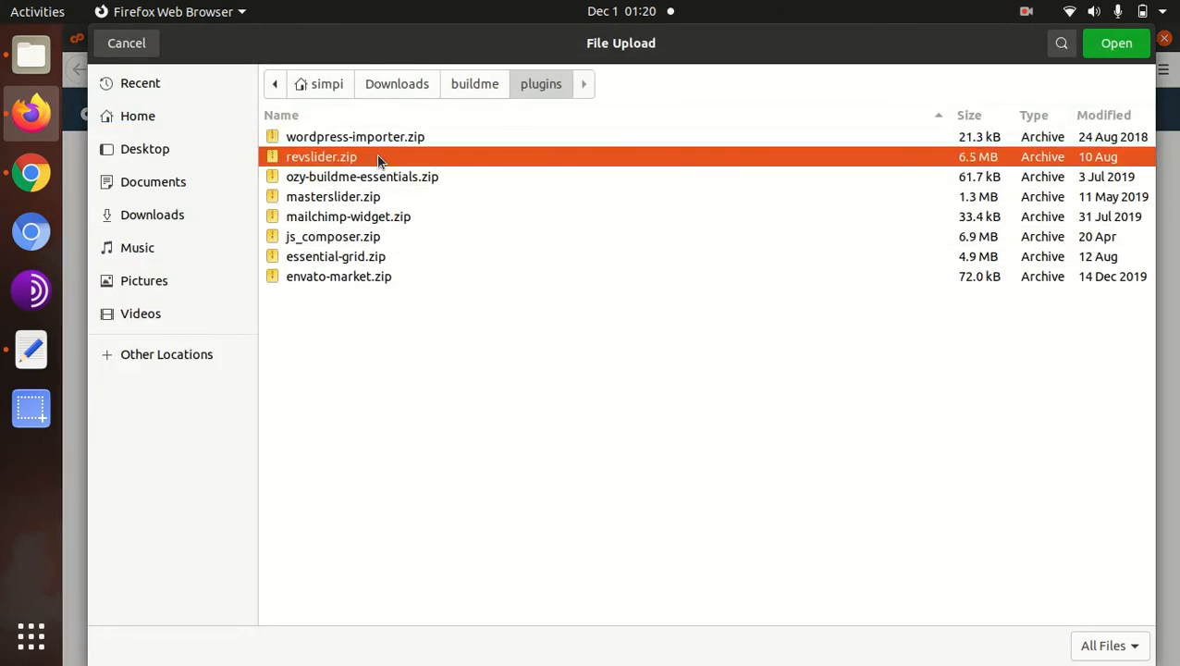
click(394, 137)
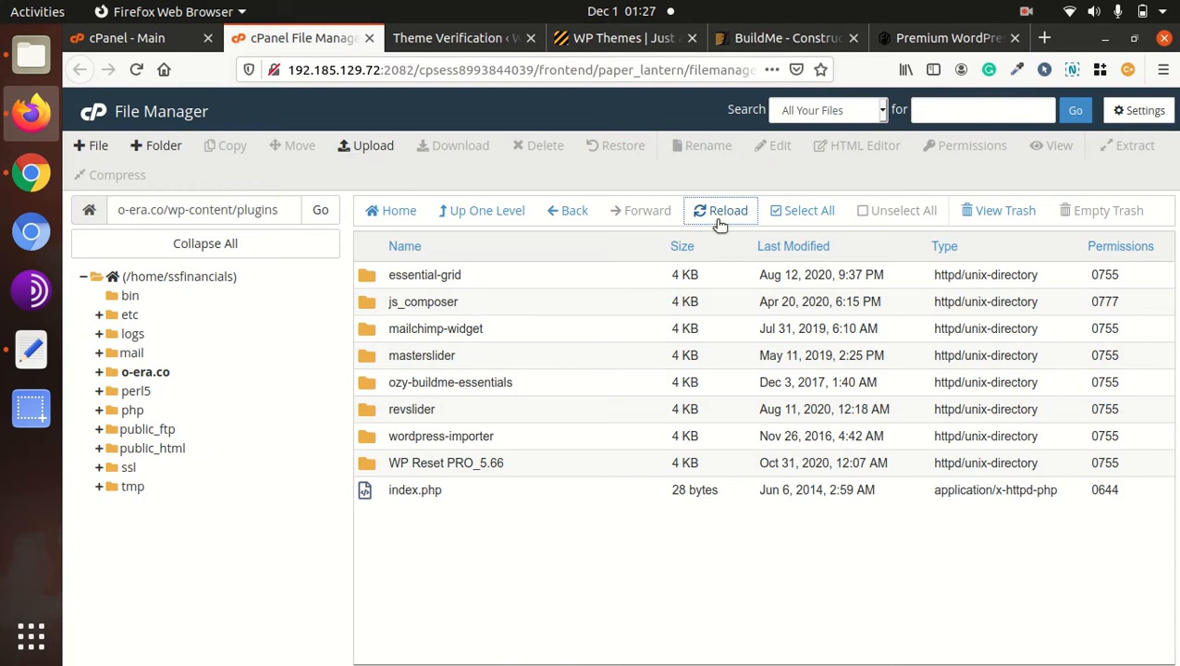
Look over the extracted plugin folders in wp-content/plugins, including essential-grid, js_composer, mailchimp-widget, masterslider and ozy-buildme-essentials
click(478, 274)
click(474, 285)
click(280, 245)
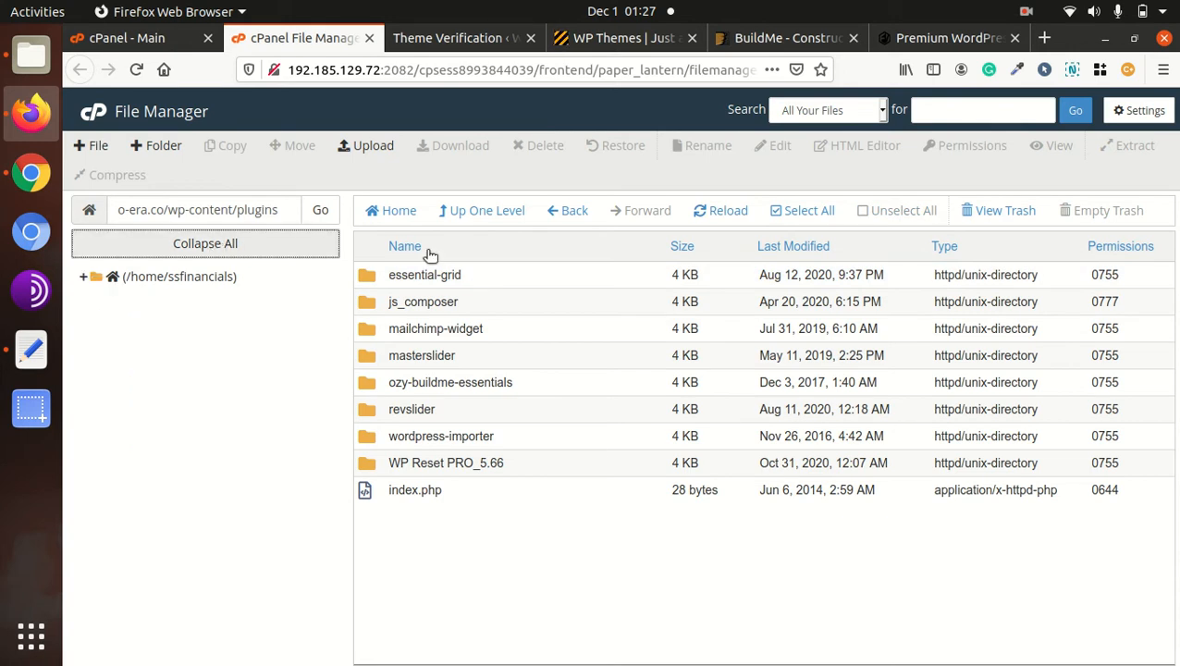
click(480, 301)
click(486, 276)
click(491, 303)
click(502, 350)
click(522, 326)
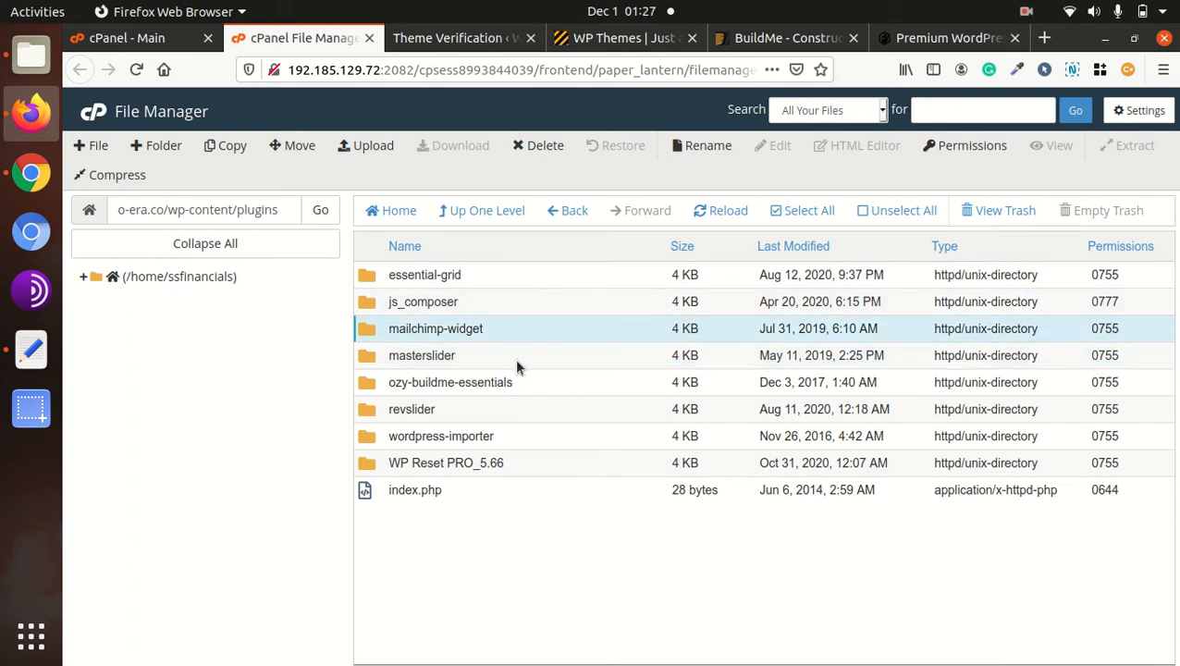
click(525, 388)
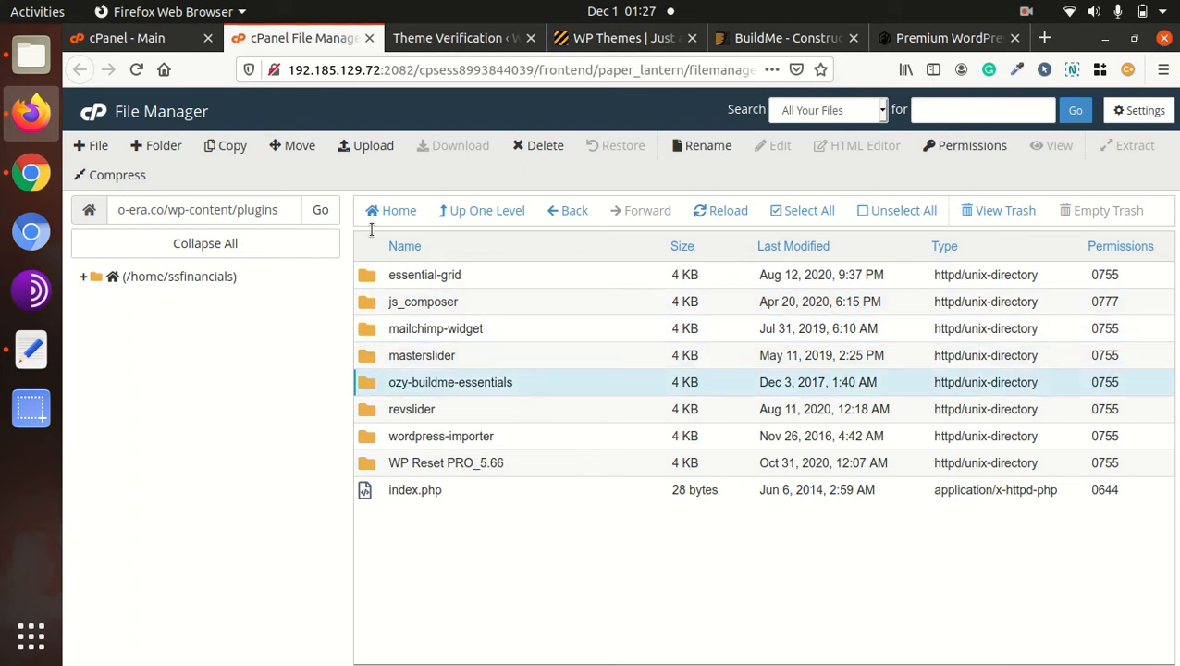
Return to the WP Themes admin, open the installed plugins list and review the plugins it contains
click(446, 42)
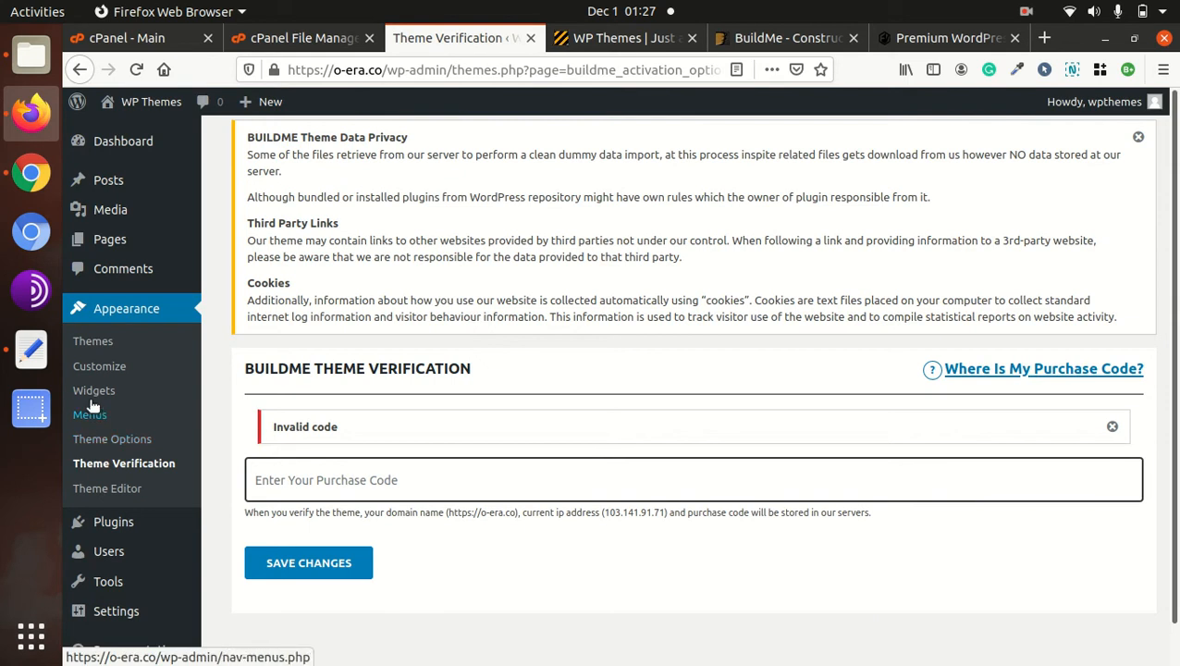
mouse_move(116, 529)
click(246, 527)
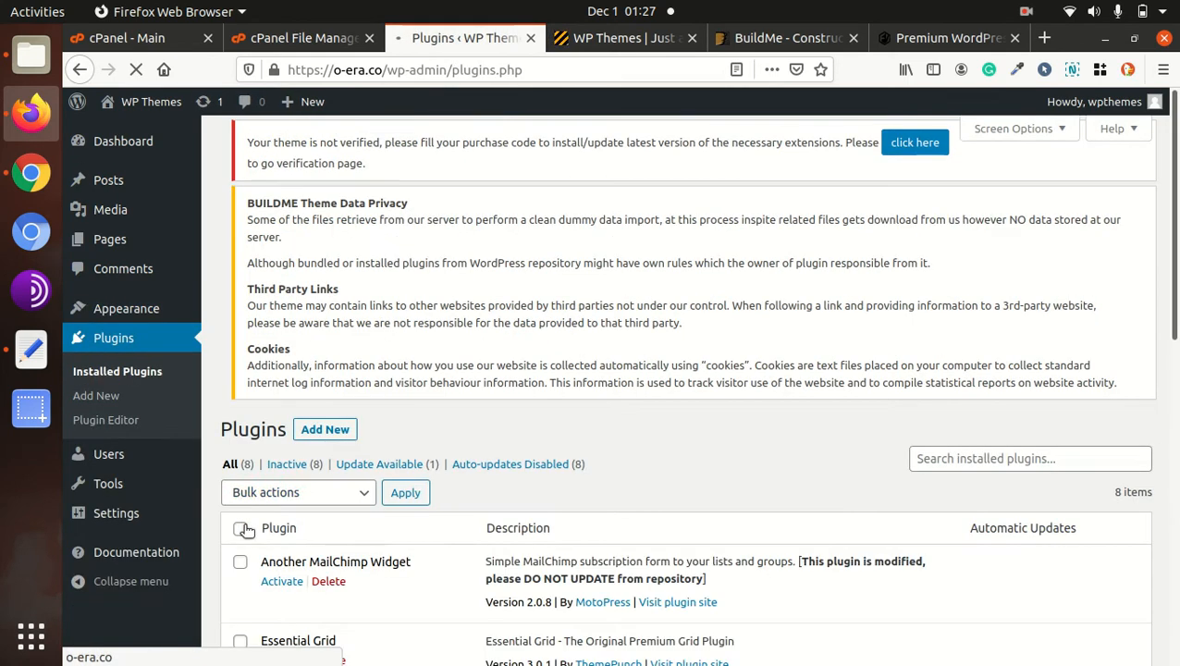
scroll(455, 468, down, 5)
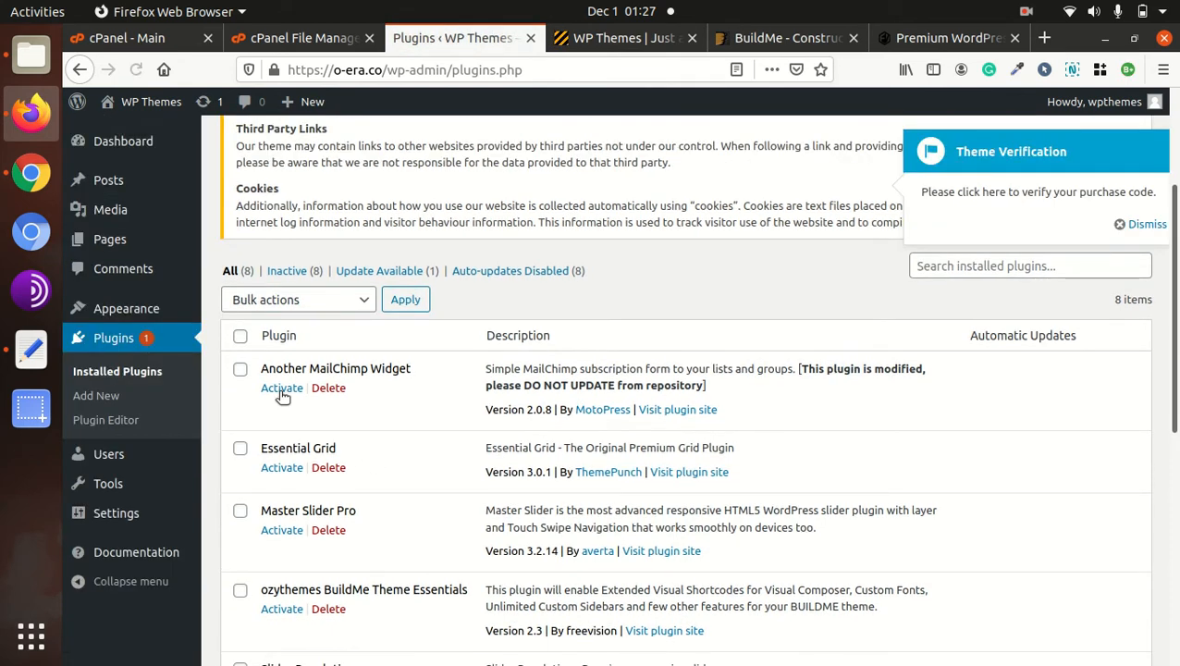
scroll(456, 381, down, 3)
scroll(370, 404, down, 3)
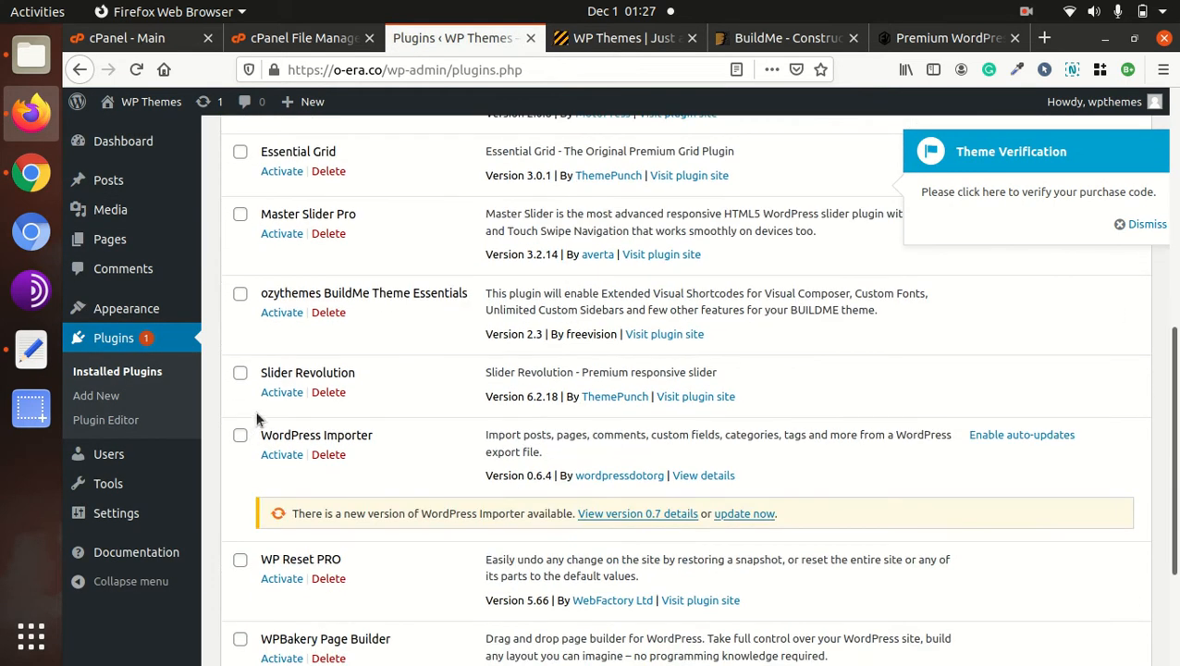
scroll(365, 457, down, 2)
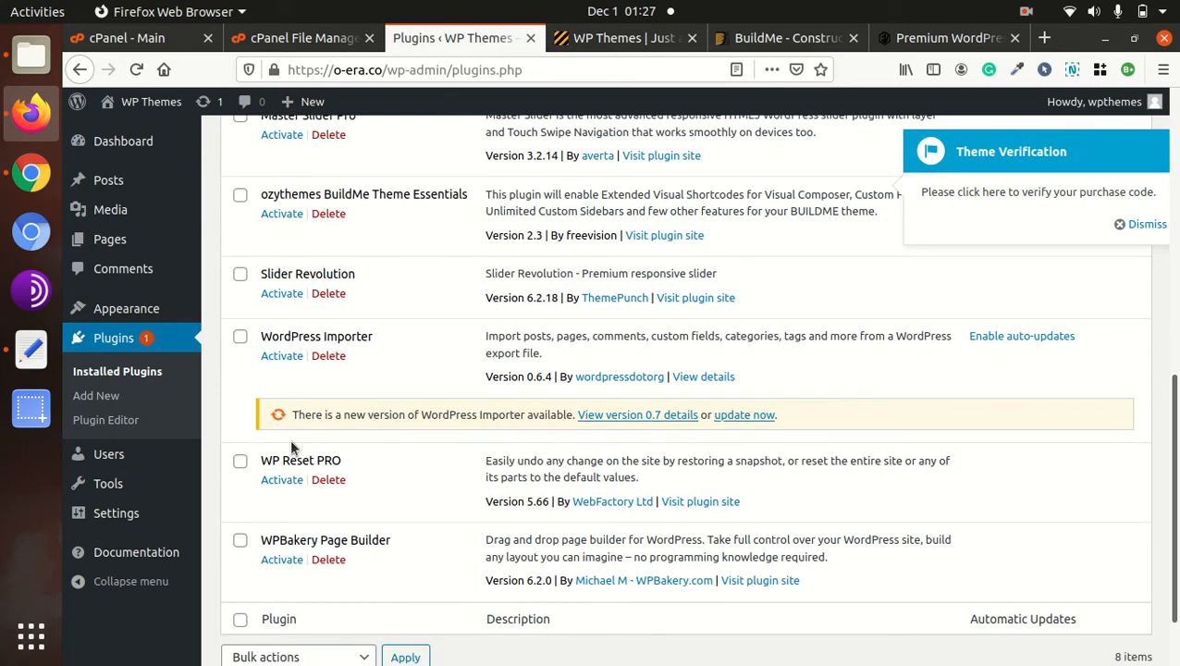
scroll(296, 435, up, 6)
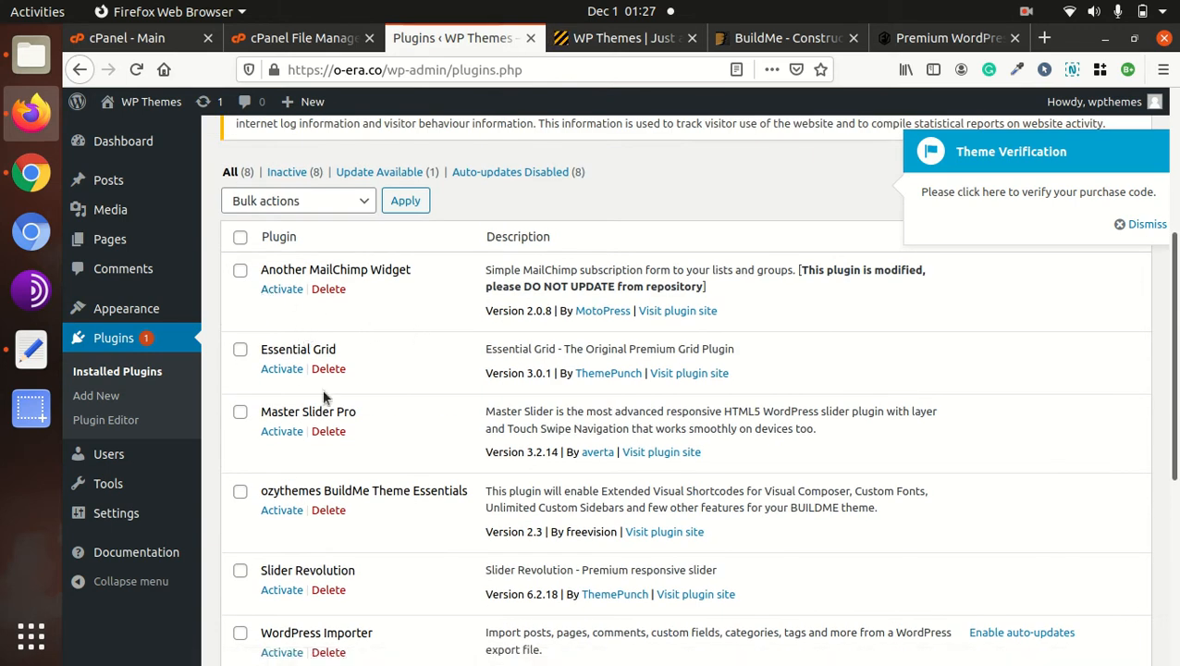
Activate the Slider Revolution and Another MailChimp Widget plugins
click(282, 590)
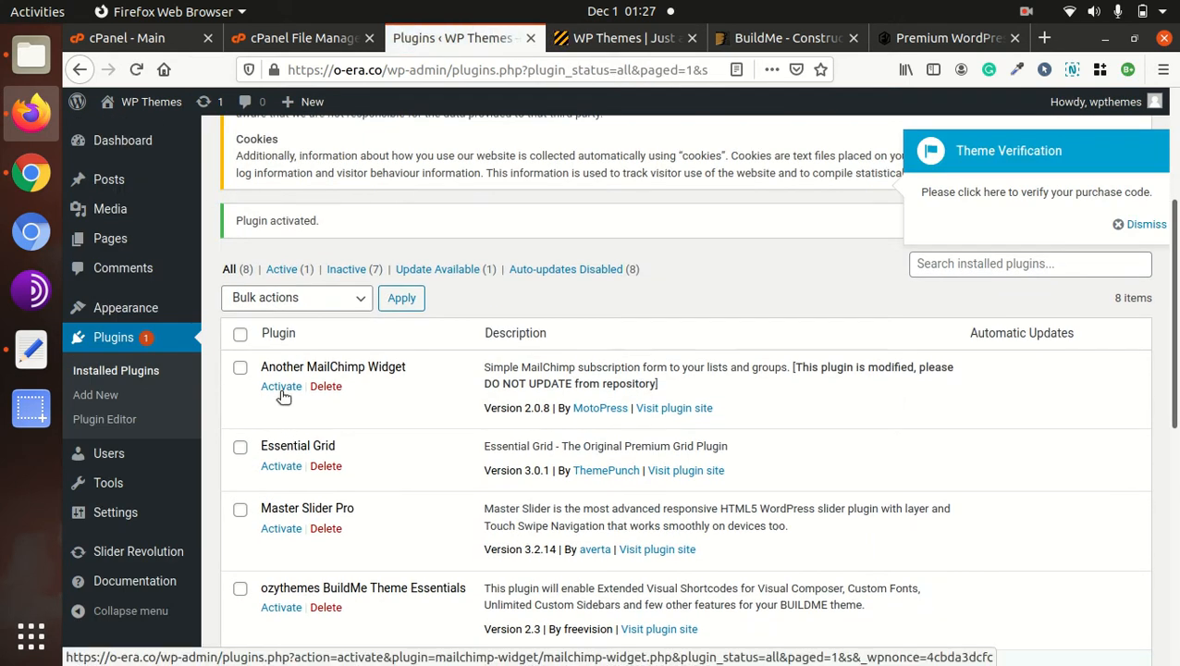
click(281, 386)
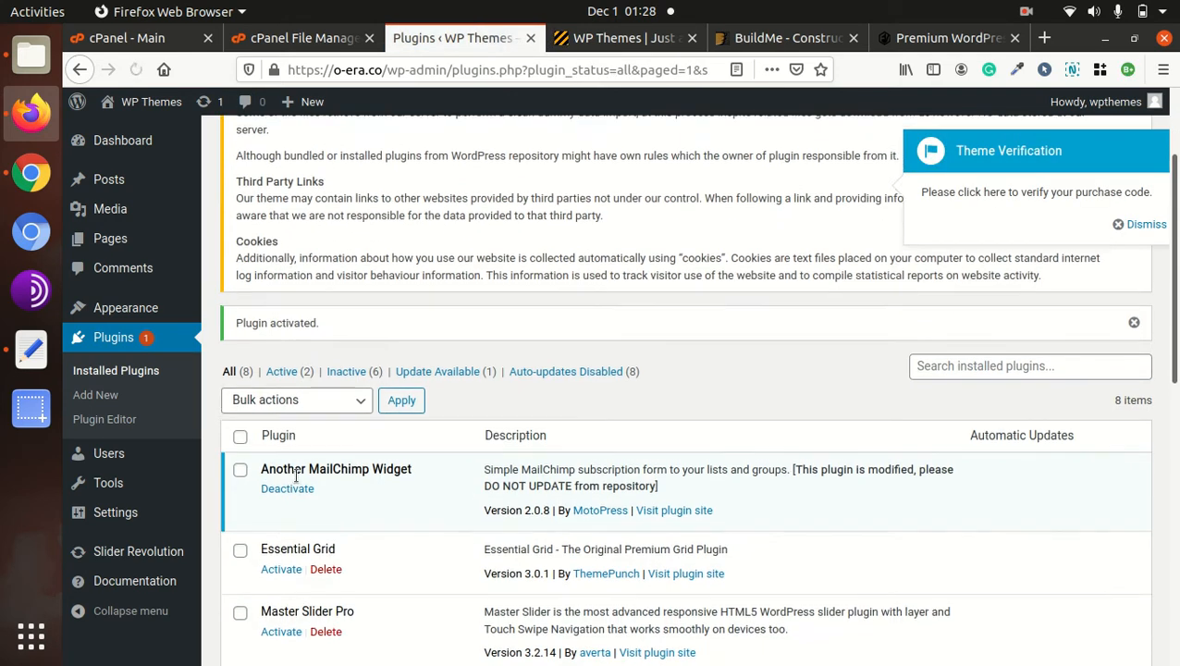
Activate the Essential Grid and ozythemes BuildMe Theme Essentials plugins and look over the ozy Essentials options
scroll(299, 482, down, 4)
click(282, 369)
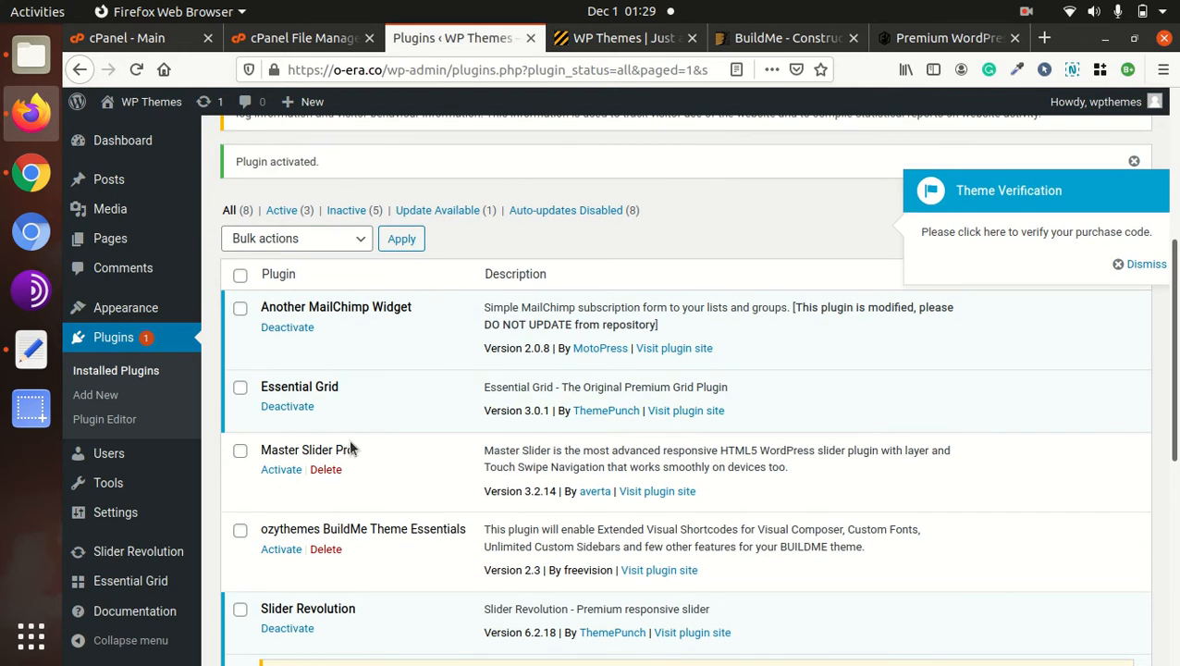
click(280, 550)
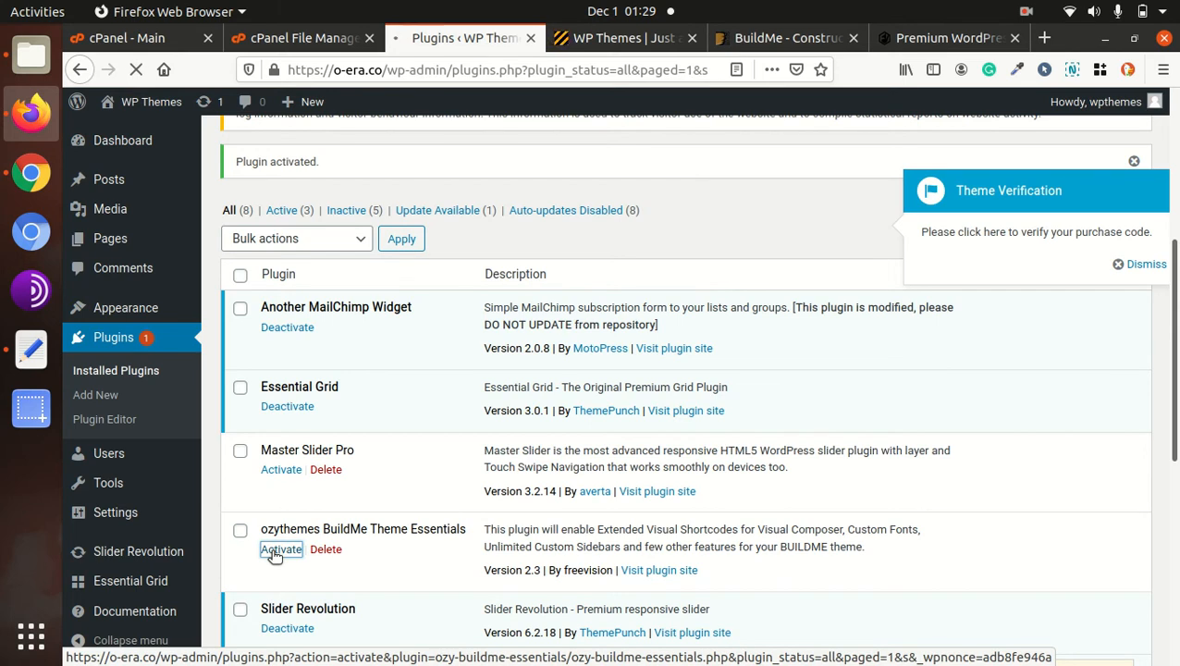
scroll(292, 549, down, 5)
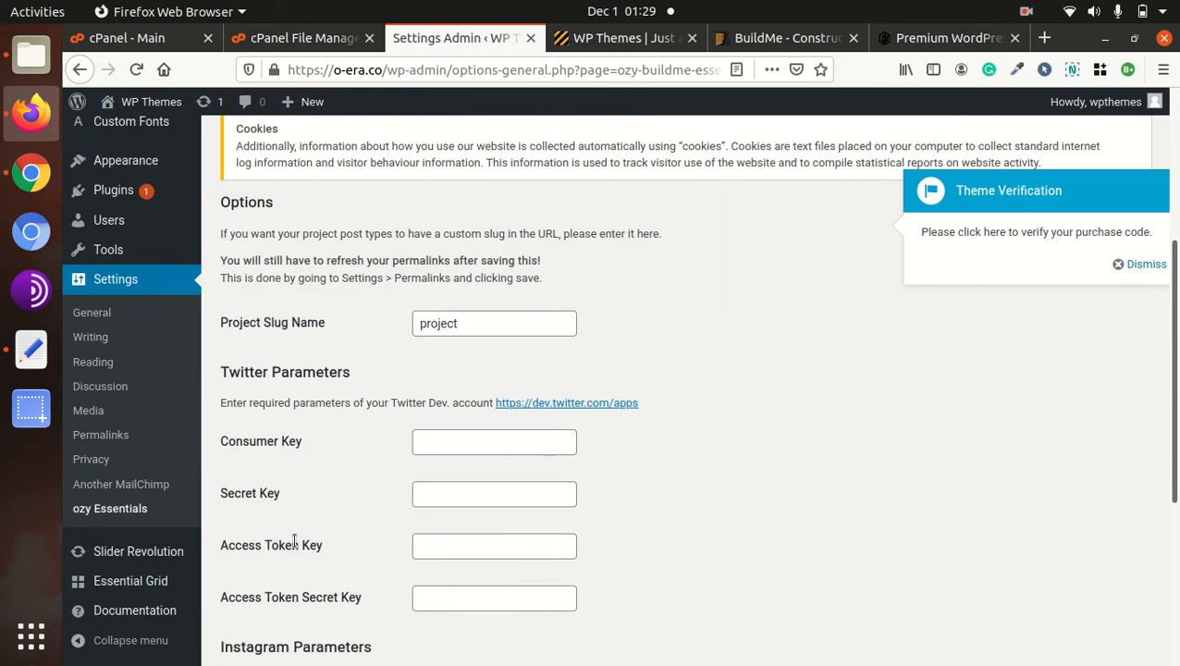
scroll(343, 546, up, 4)
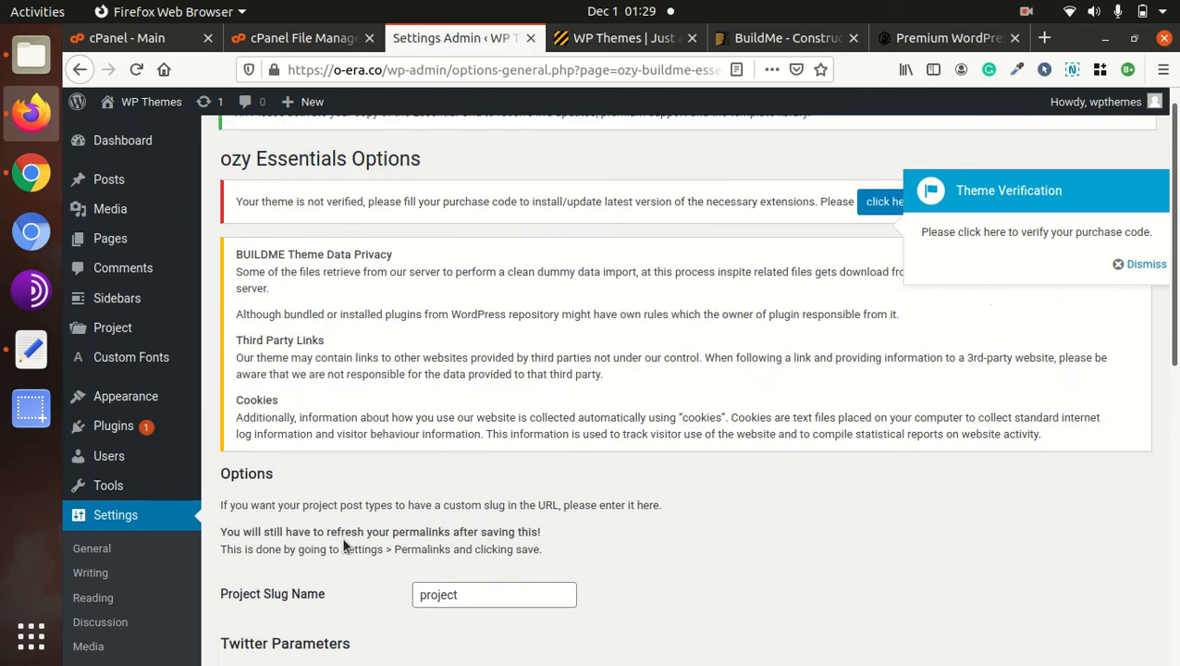
scroll(342, 545, down, 3)
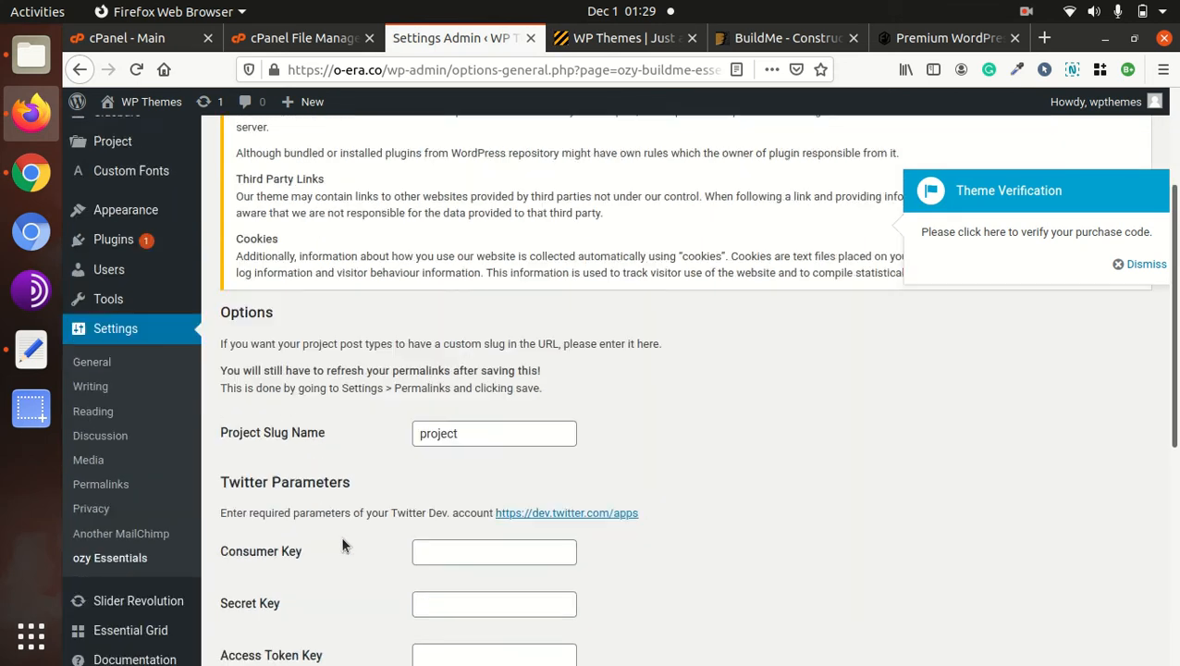
Return to the installed plugins list and activate WordPress Importer and WPBakery Page Builder
mouse_move(139, 229)
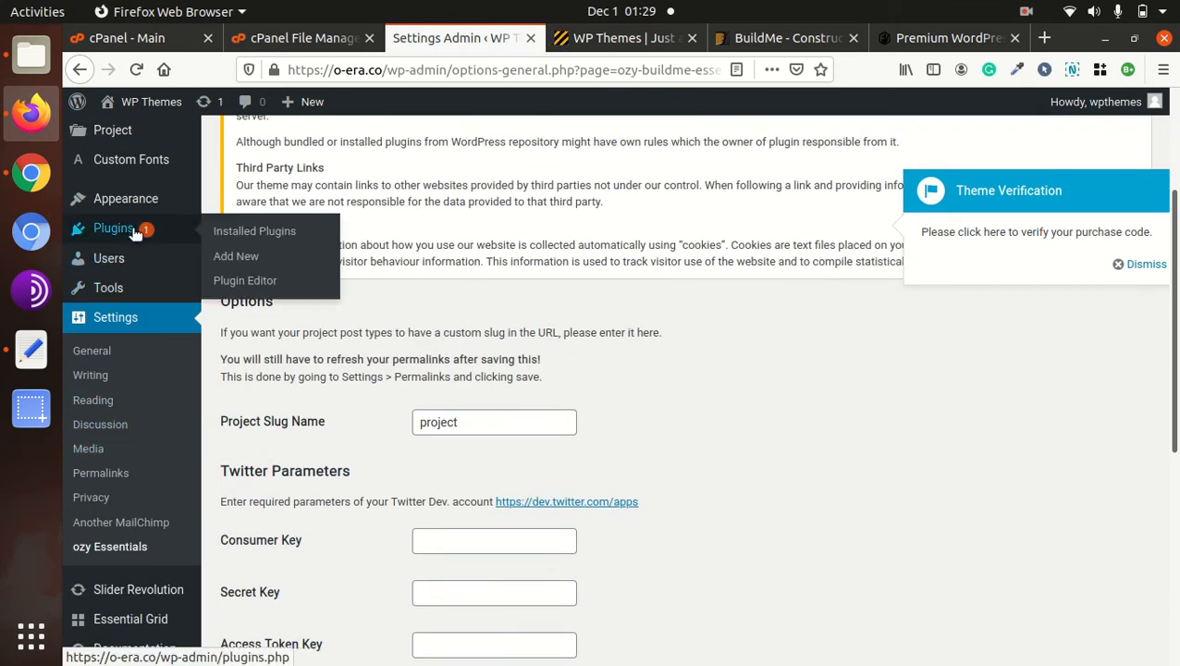
click(259, 230)
scroll(436, 416, down, 1)
scroll(418, 444, down, 4)
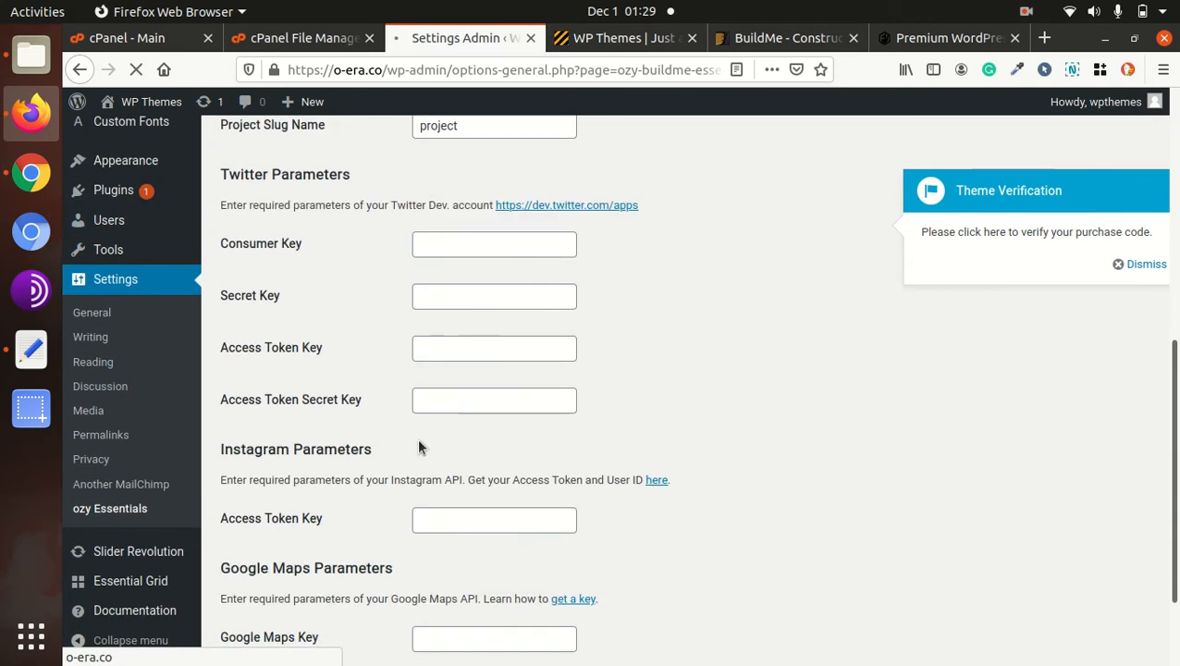
scroll(418, 441, down, 5)
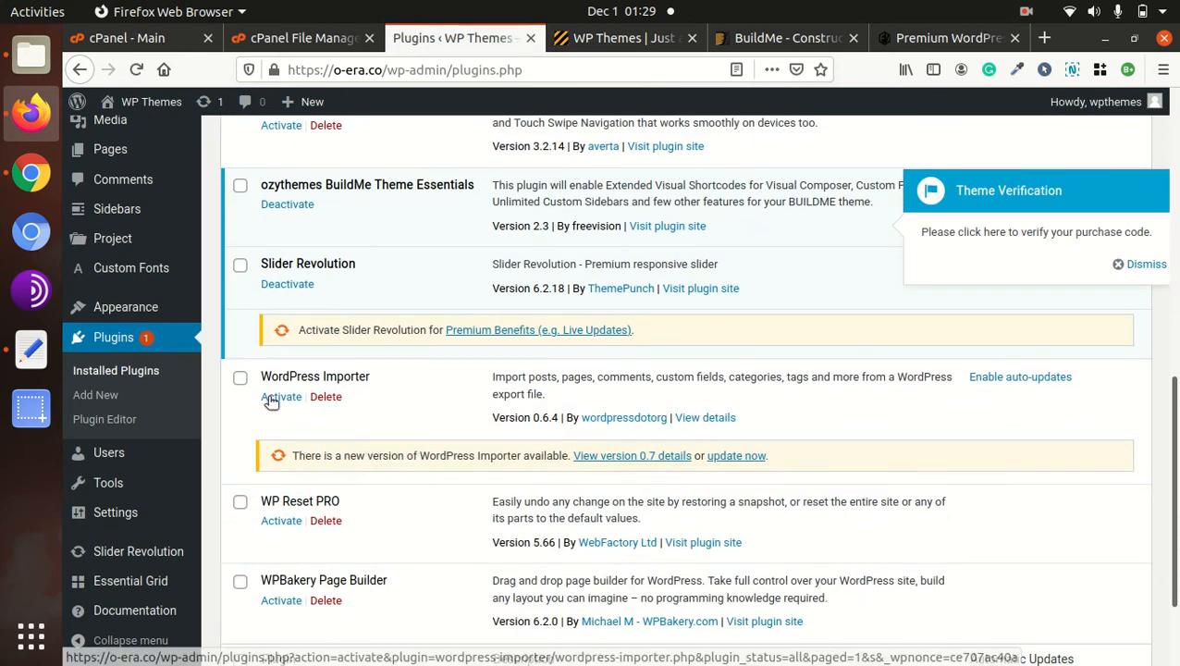
click(270, 397)
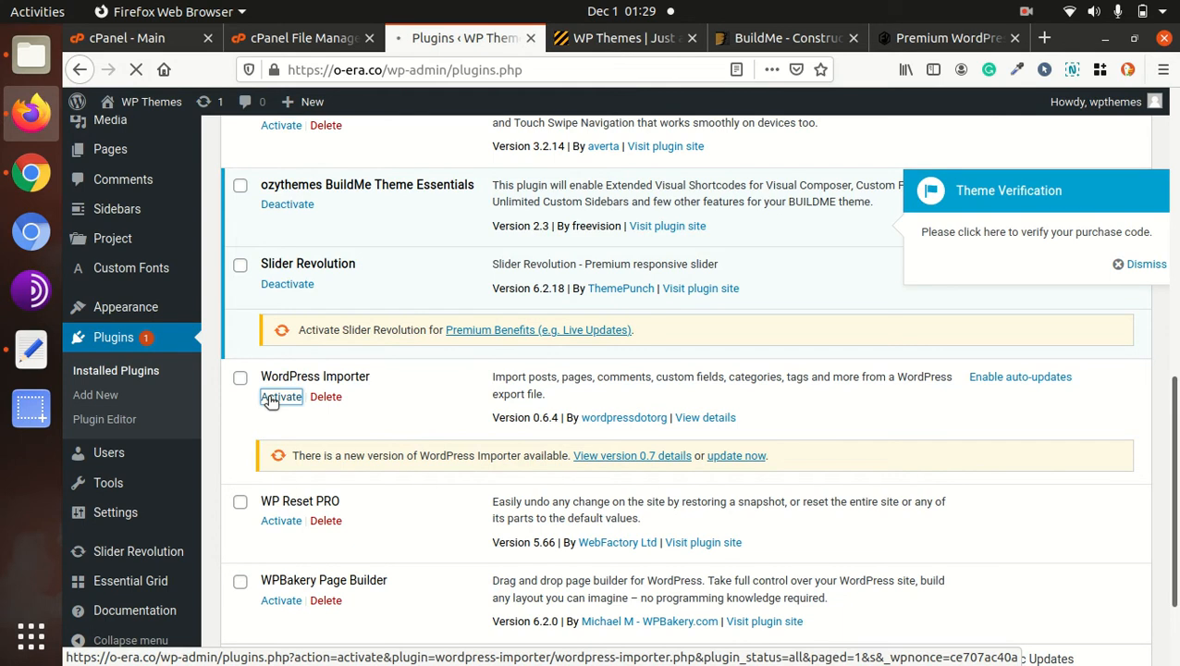
scroll(337, 415, down, 3)
scroll(338, 423, down, 5)
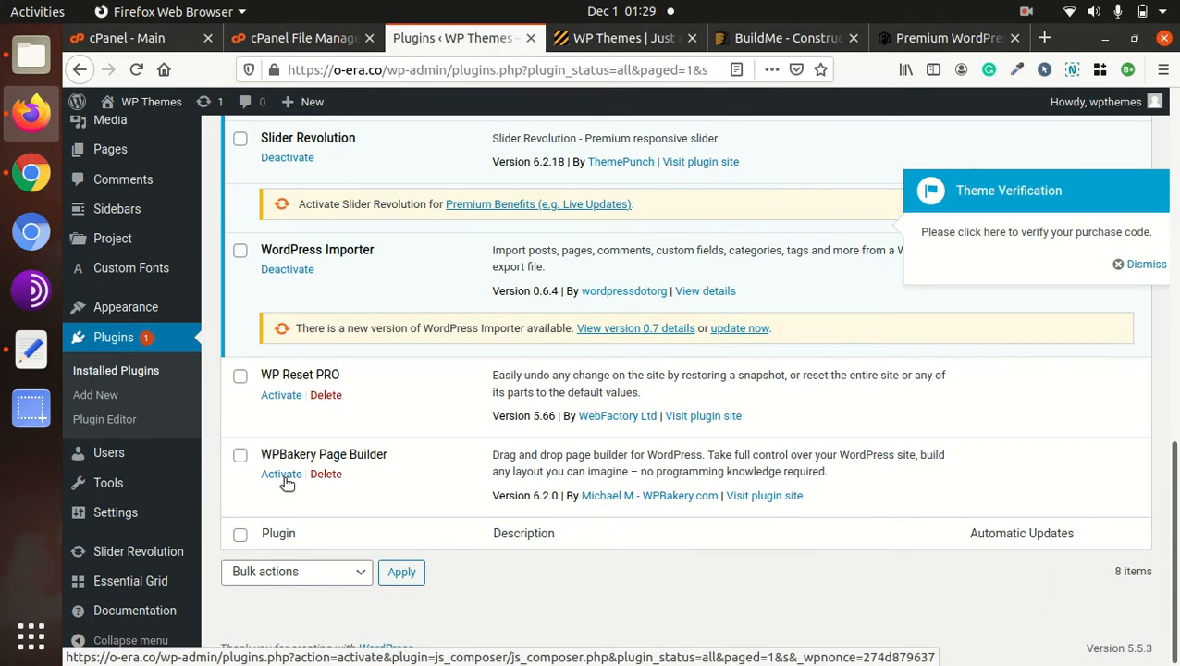
click(282, 475)
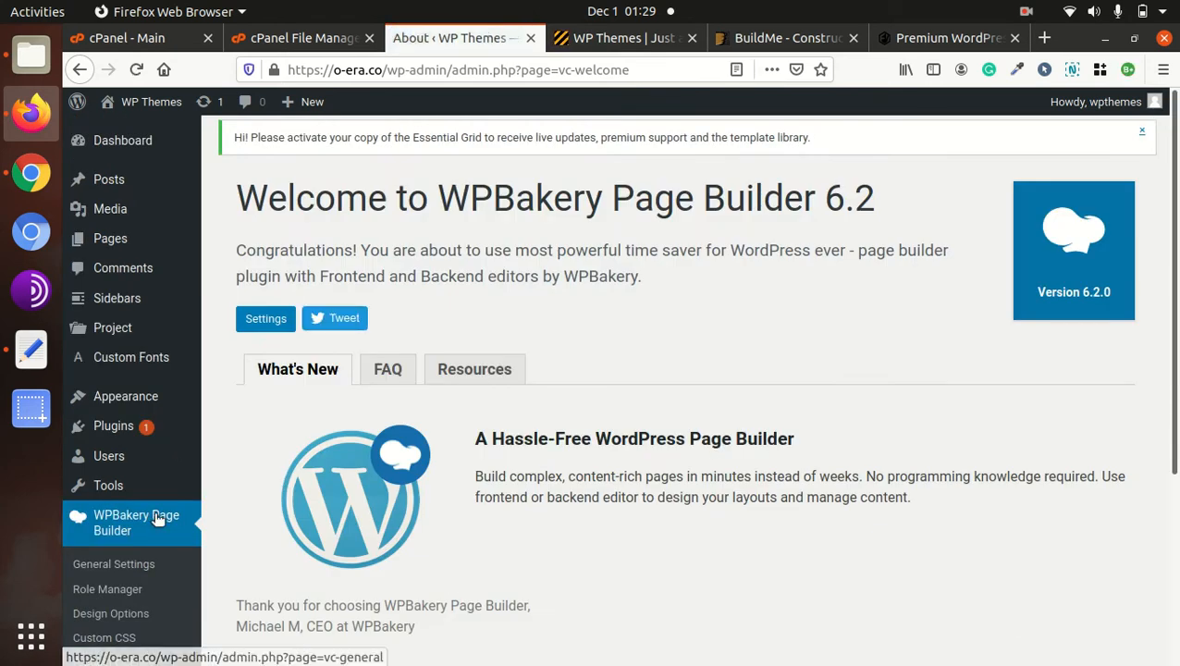
Reopen the installed plugins list, activate Master Slider Pro and check the activation status of the listed plugins
scroll(158, 516, down, 5)
scroll(158, 545, up, 5)
mouse_move(127, 424)
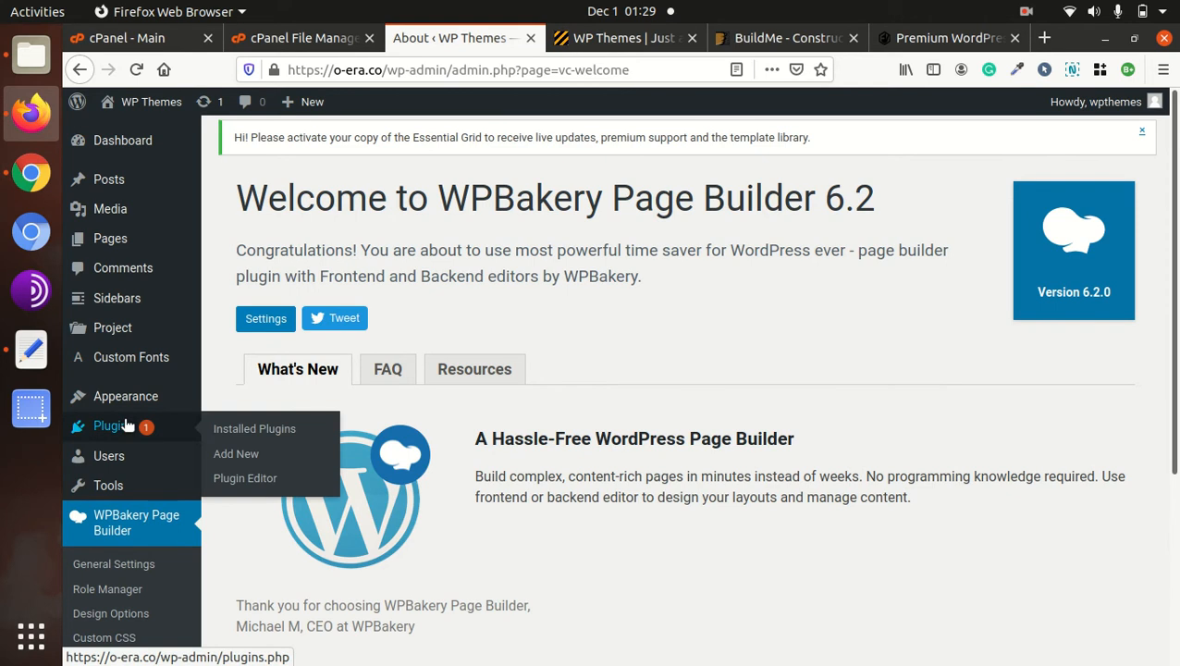
click(242, 431)
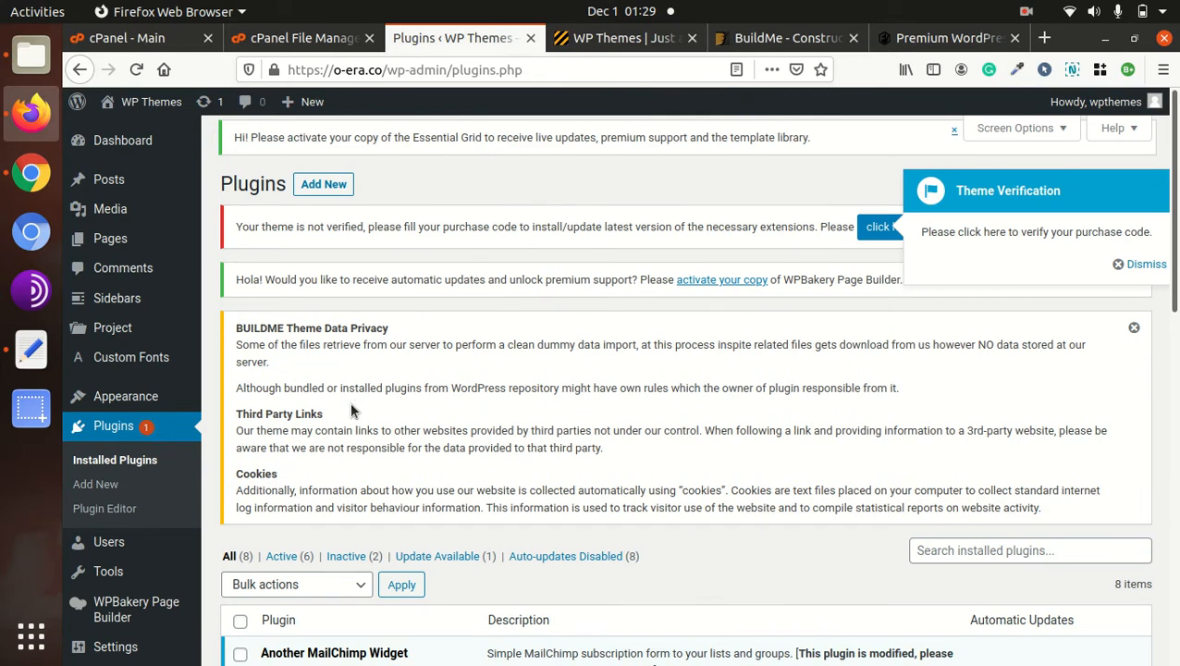
scroll(358, 435, down, 1)
scroll(358, 436, down, 5)
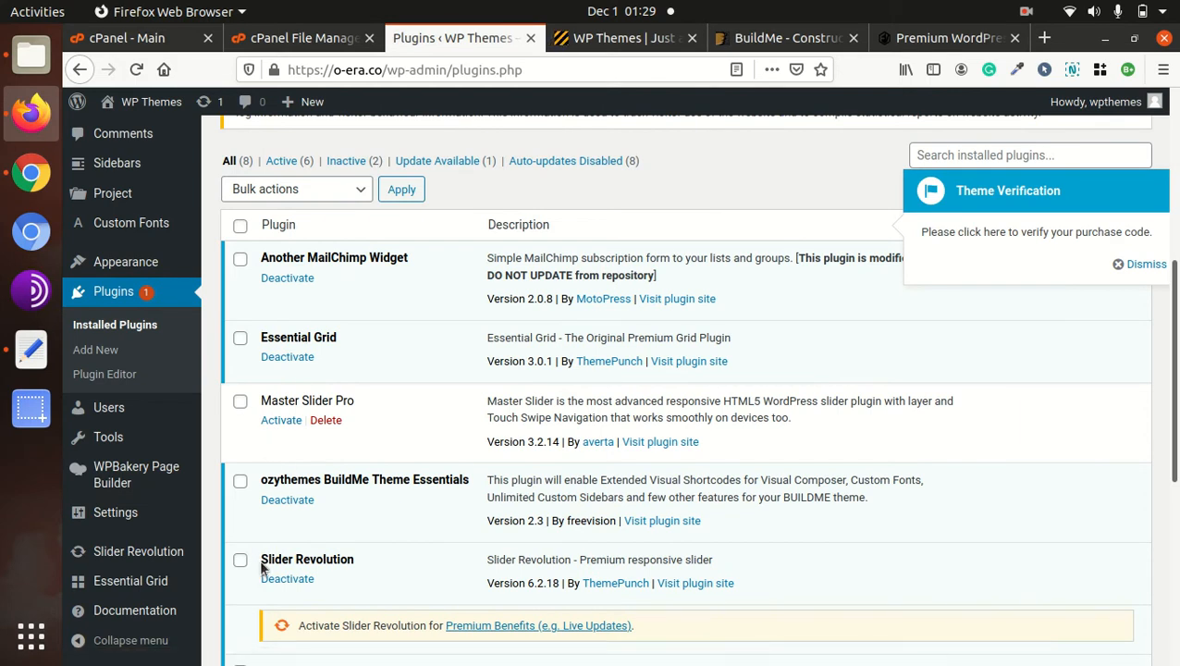
click(275, 424)
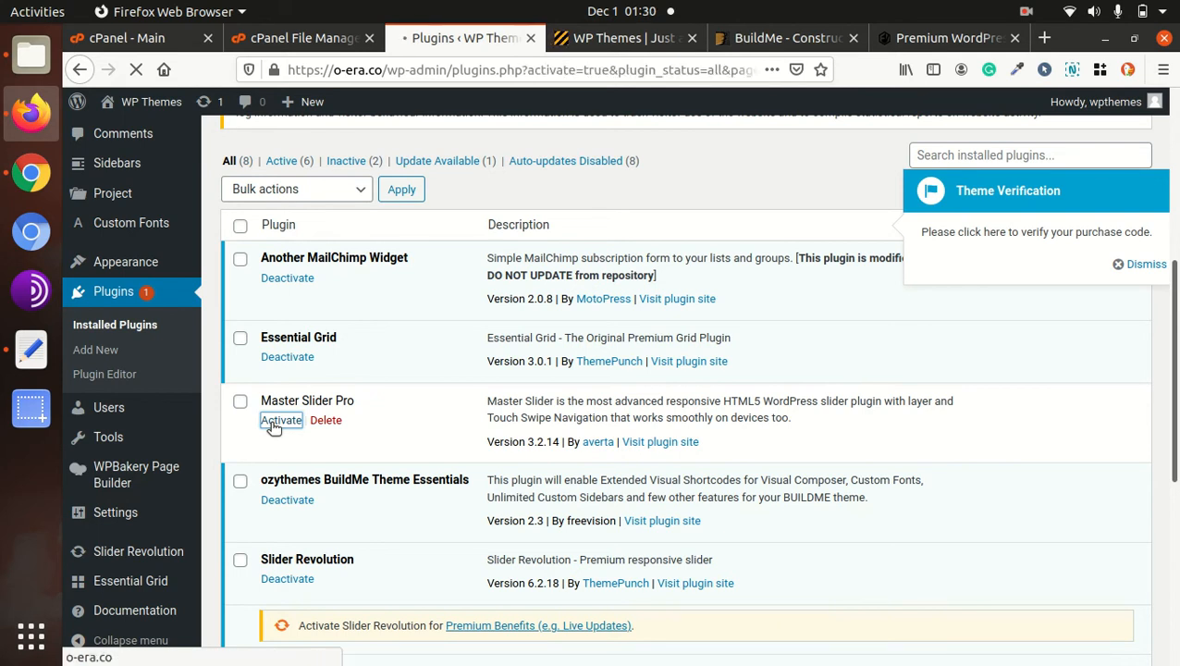
scroll(285, 430, down, 10)
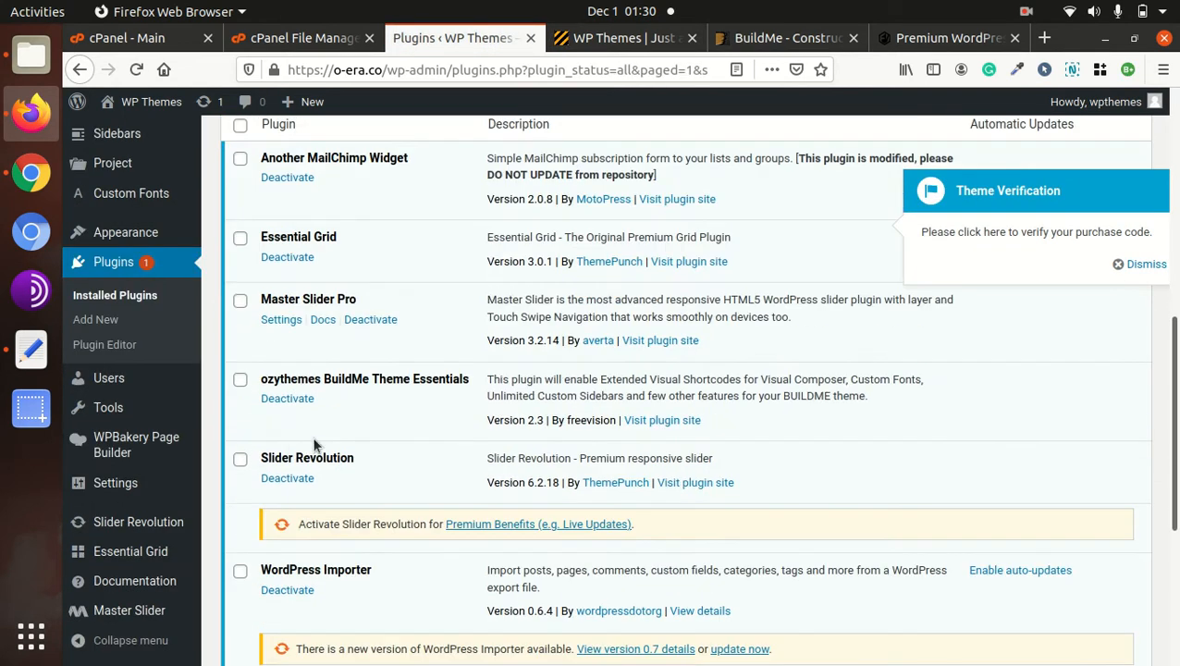
scroll(296, 462, down, 3)
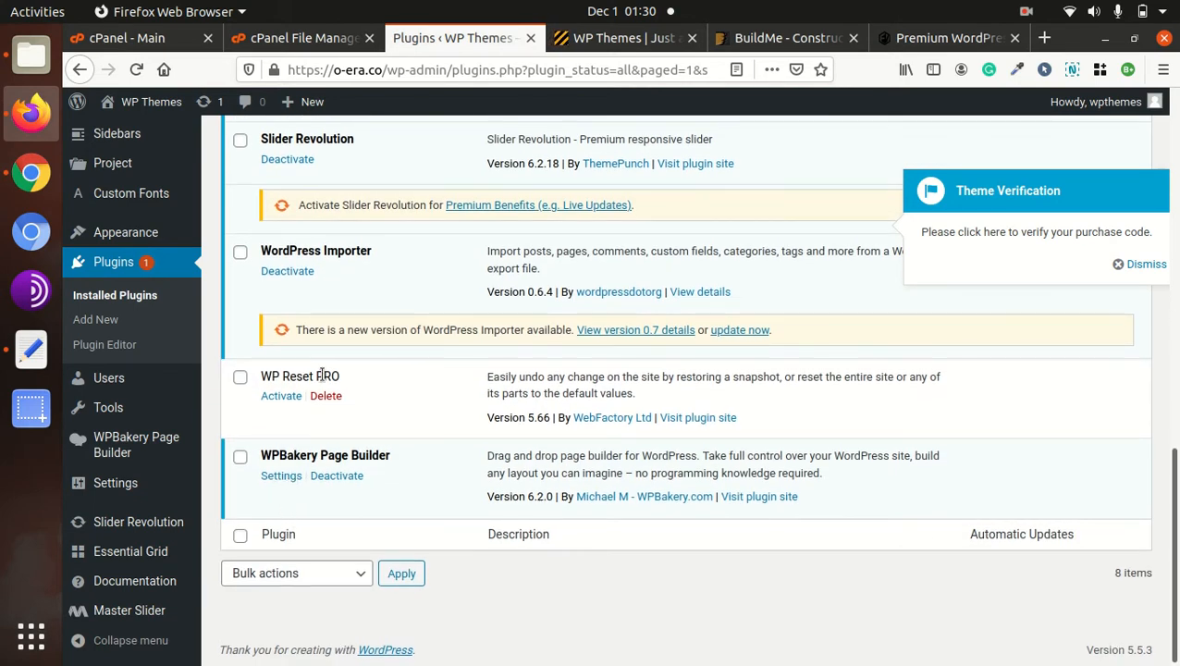
scroll(288, 395, up, 6)
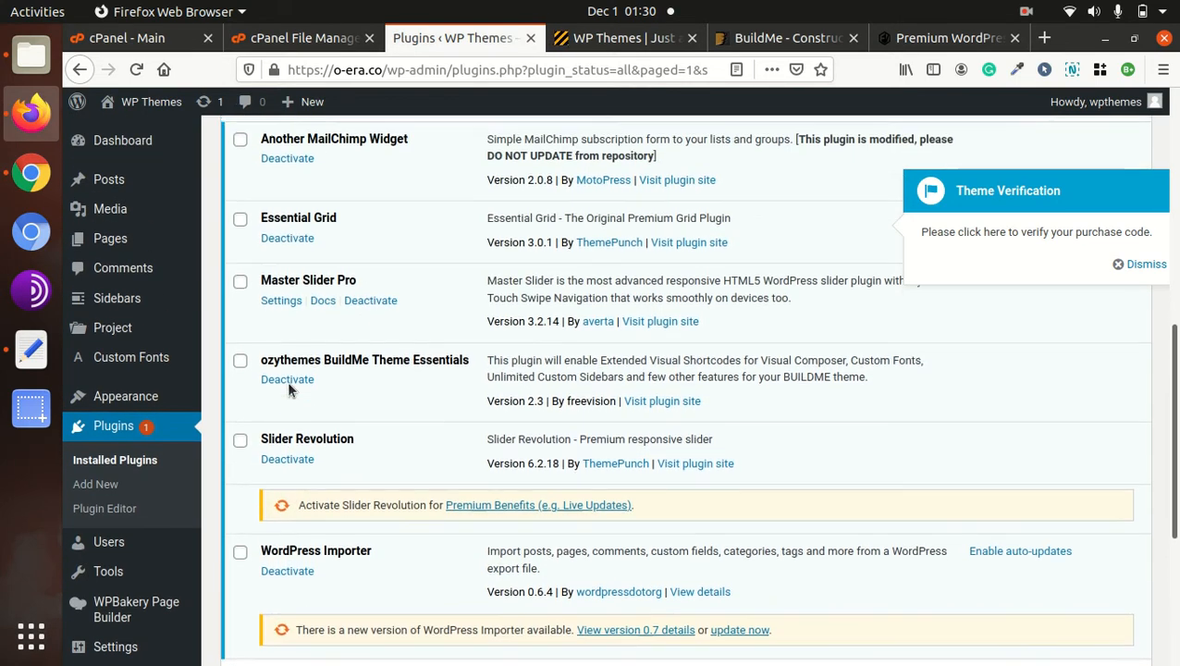
scroll(289, 390, up, 4)
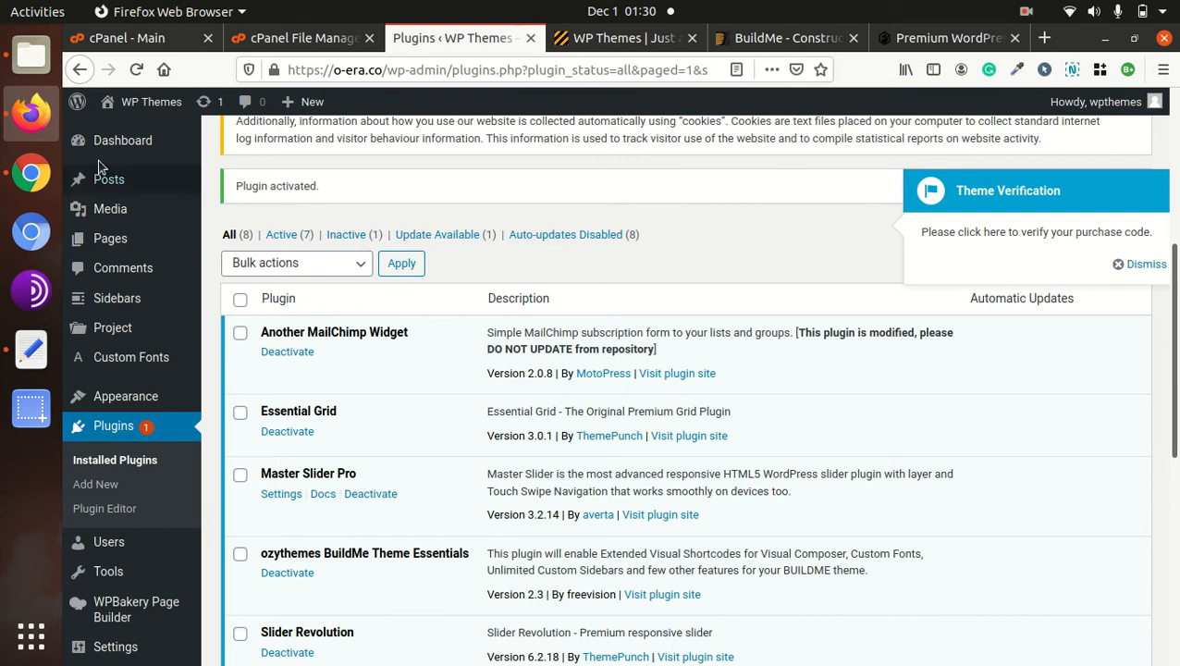
Switch to the Files app and browse buildme/dummy-data/content to inspect content.xml and content-with-products.xml
click(30, 54)
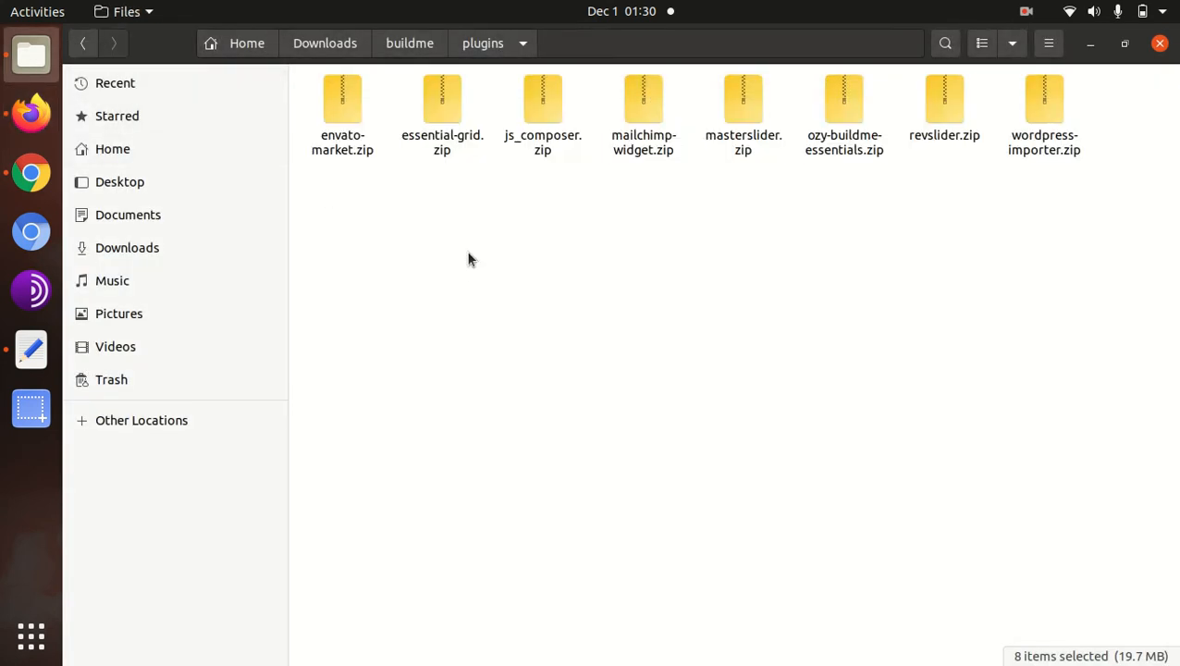
click(394, 52)
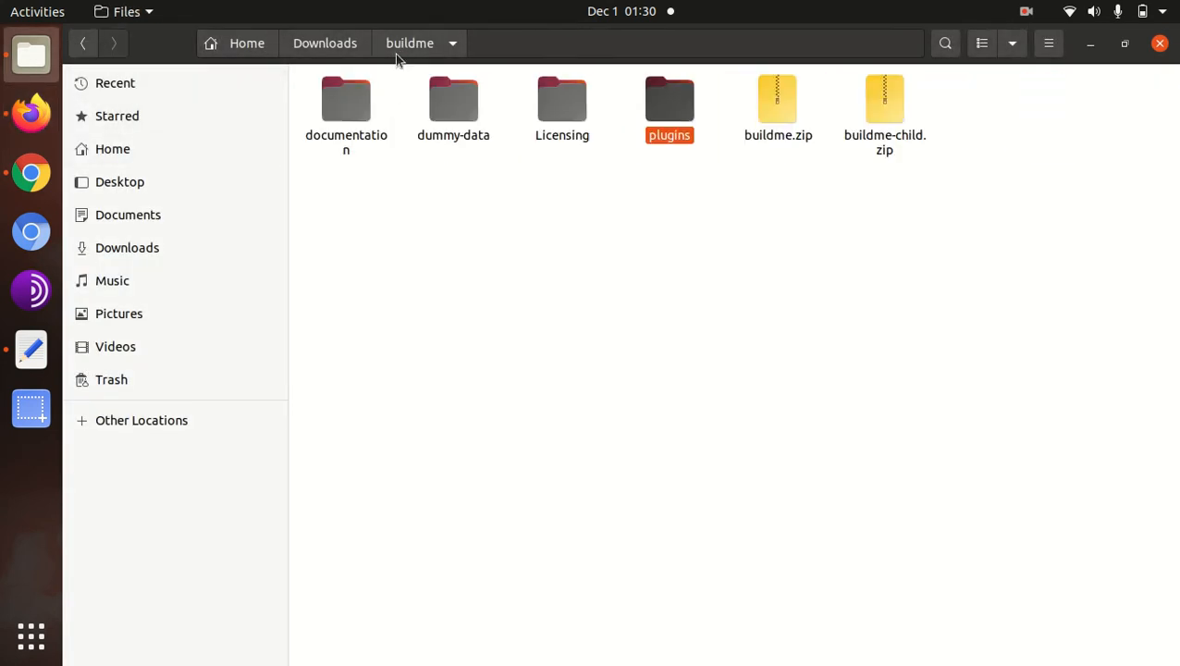
double_click(463, 113)
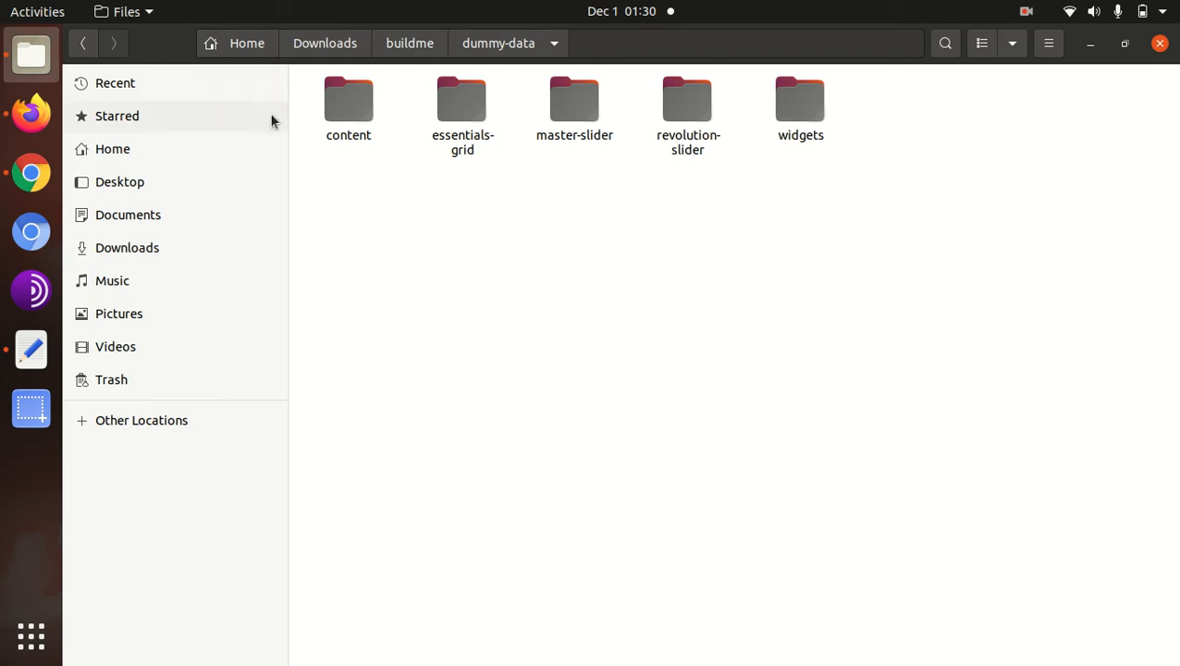
double_click(338, 111)
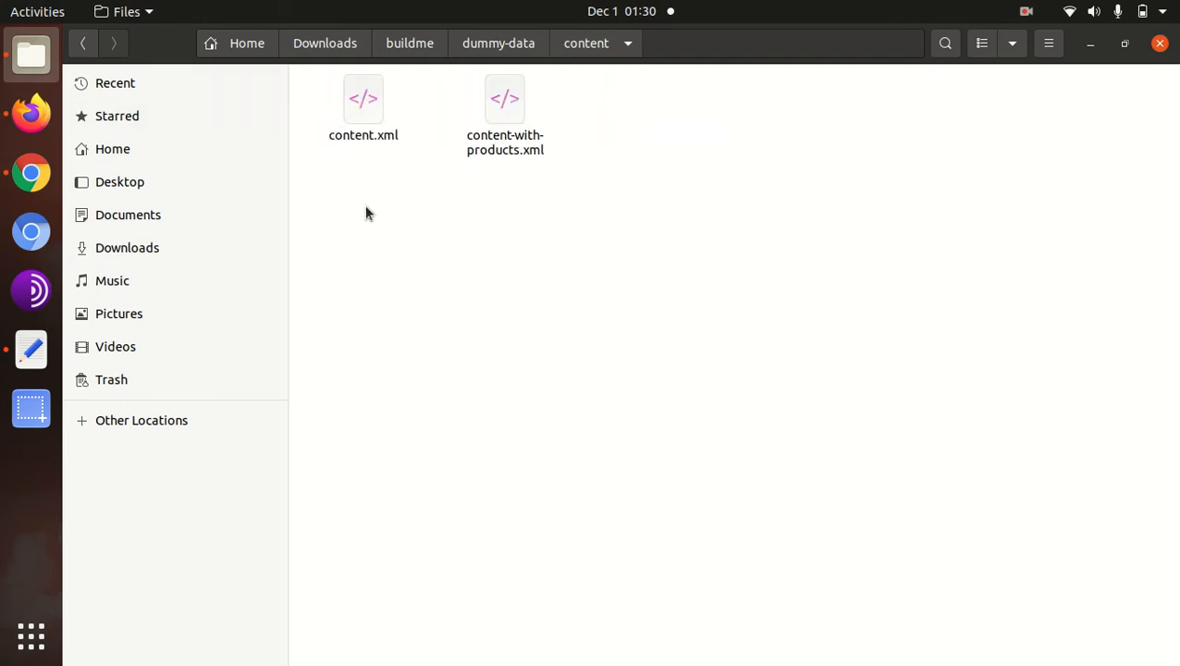
click(360, 130)
click(509, 124)
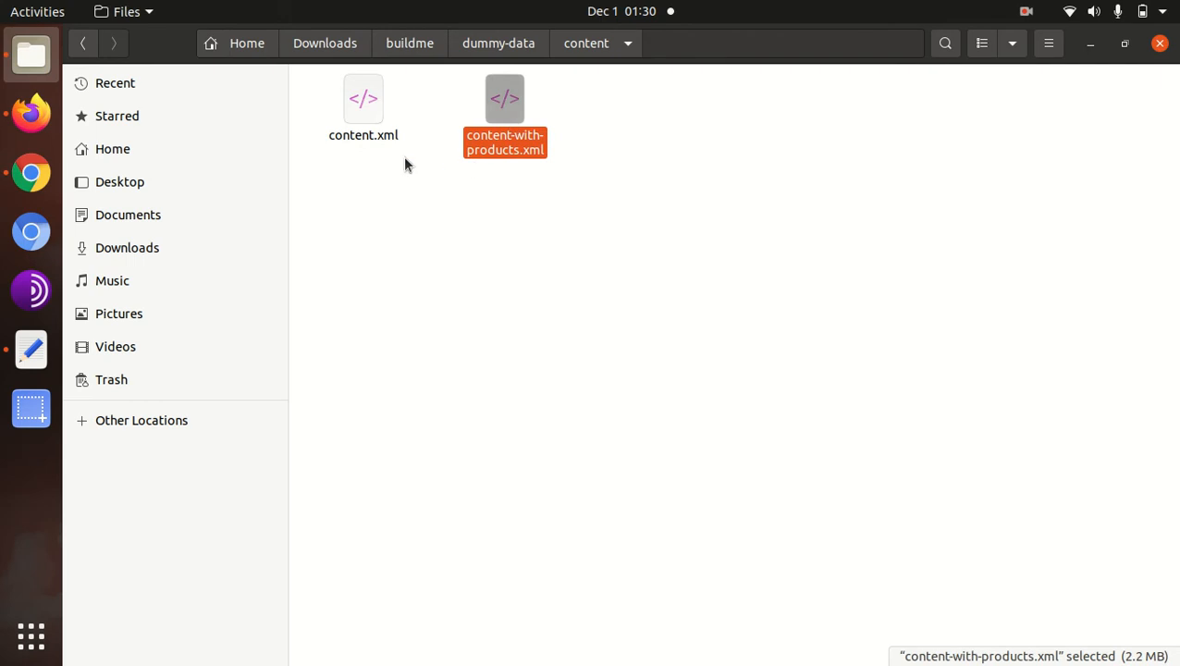
click(382, 137)
click(506, 134)
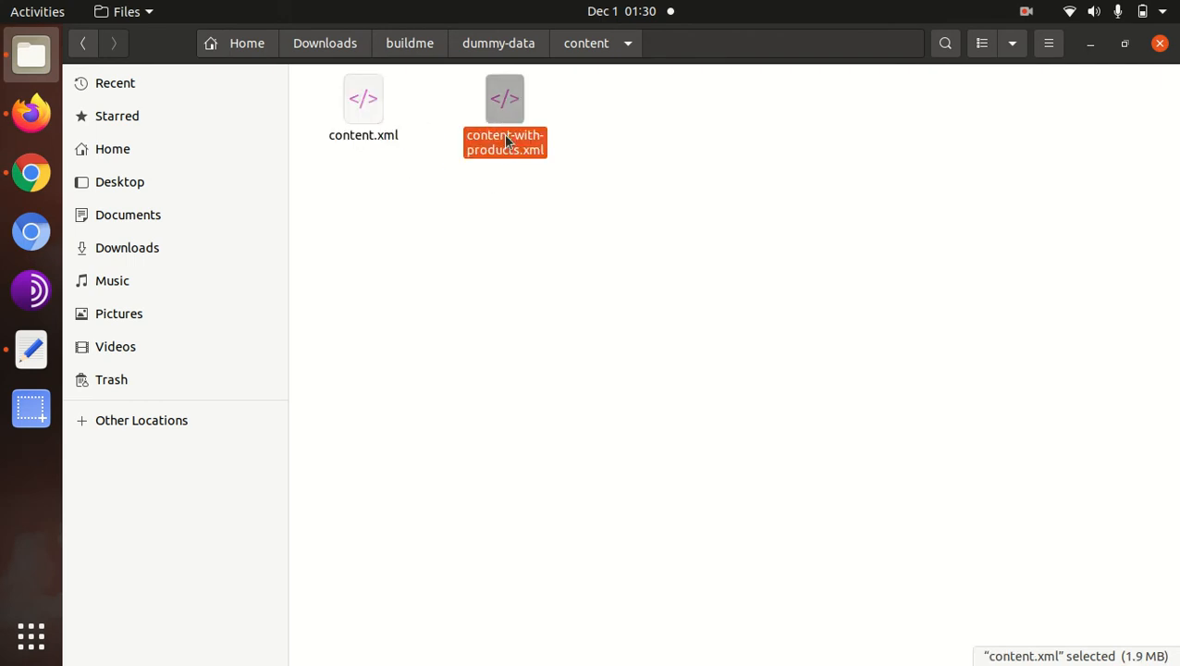
click(407, 273)
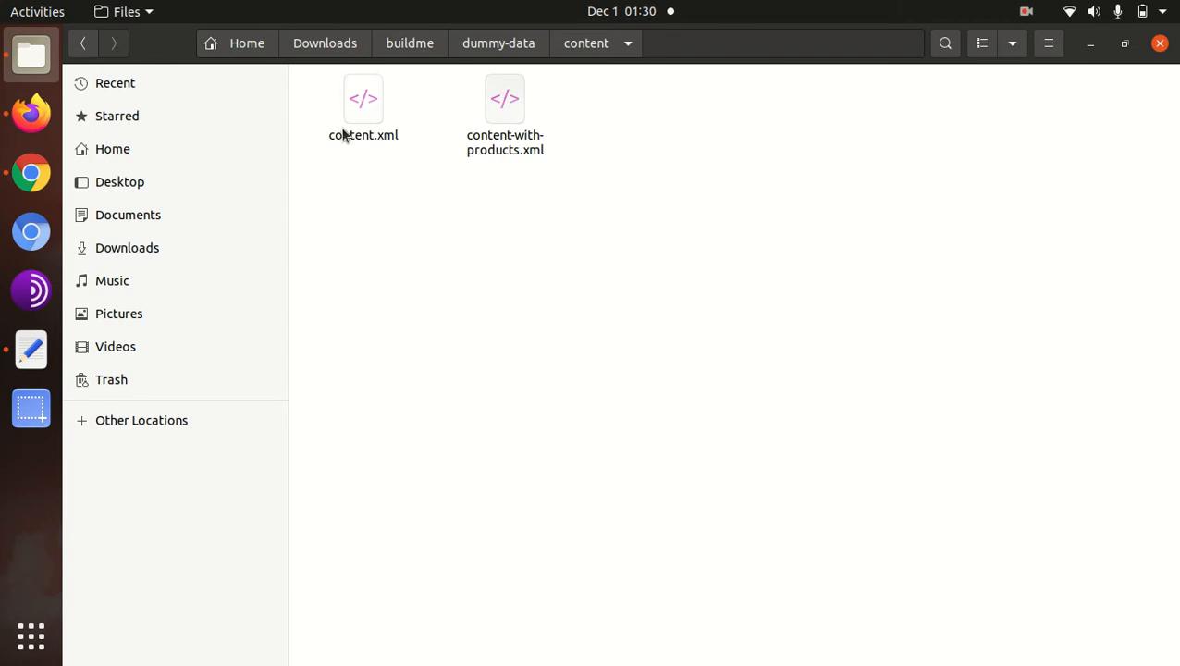
Return to Firefox and review the installed plugins list down to WP Reset PRO and WPBakery Page Builder
click(26, 117)
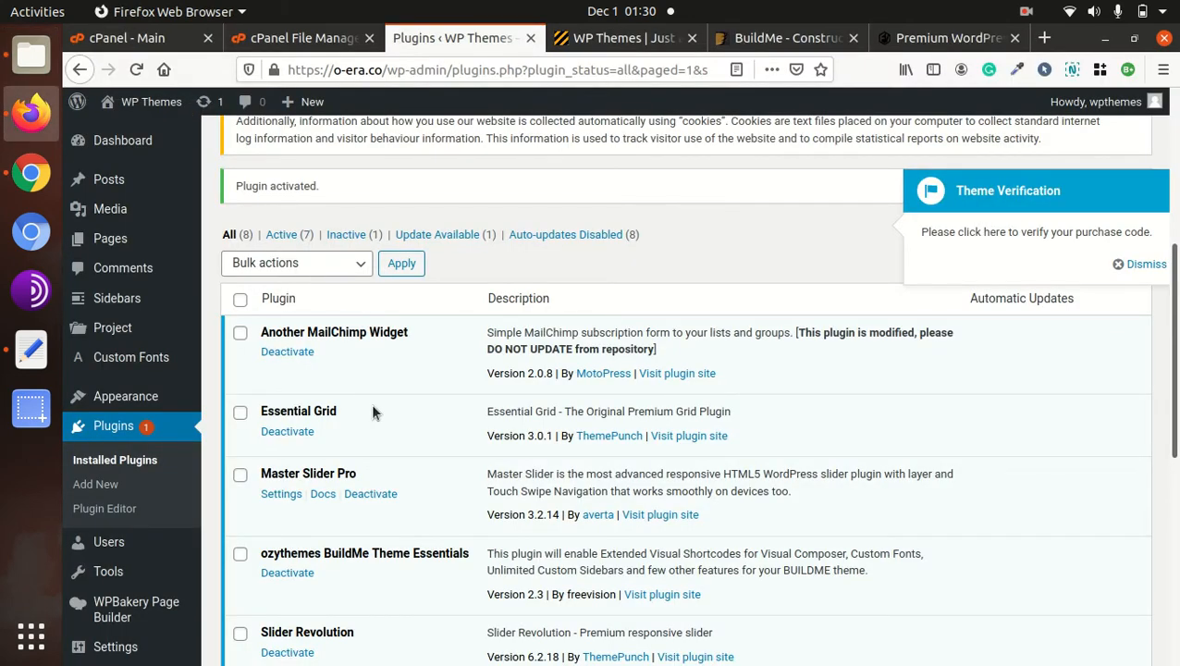
scroll(377, 417, down, 4)
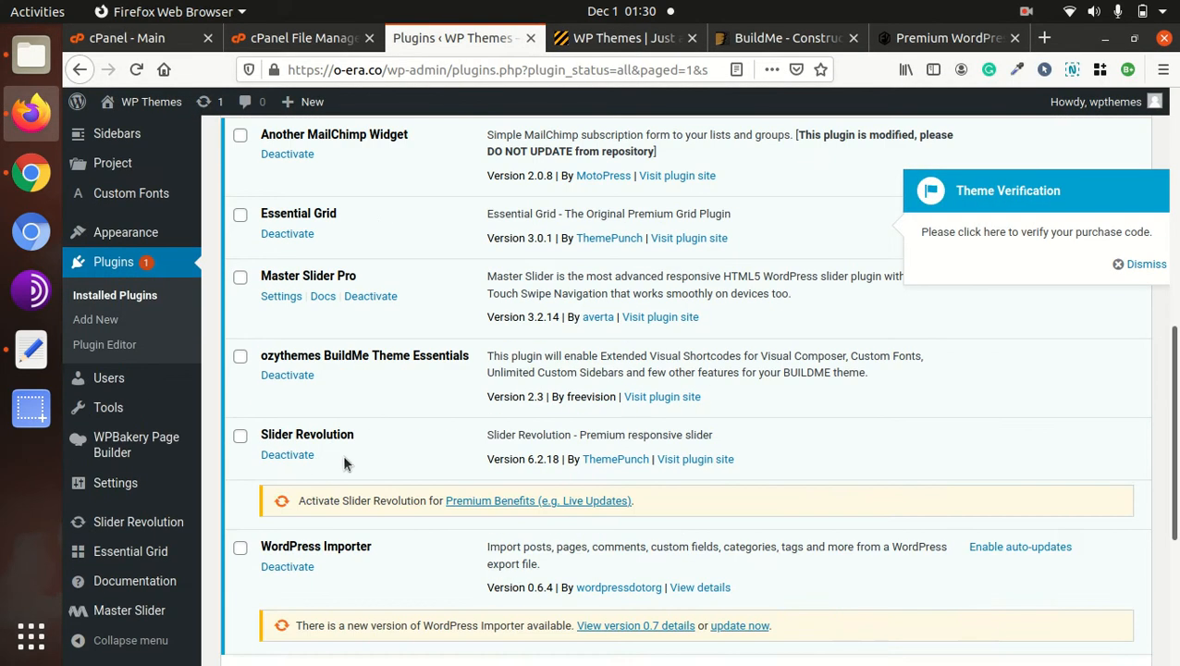
scroll(365, 442, down, 5)
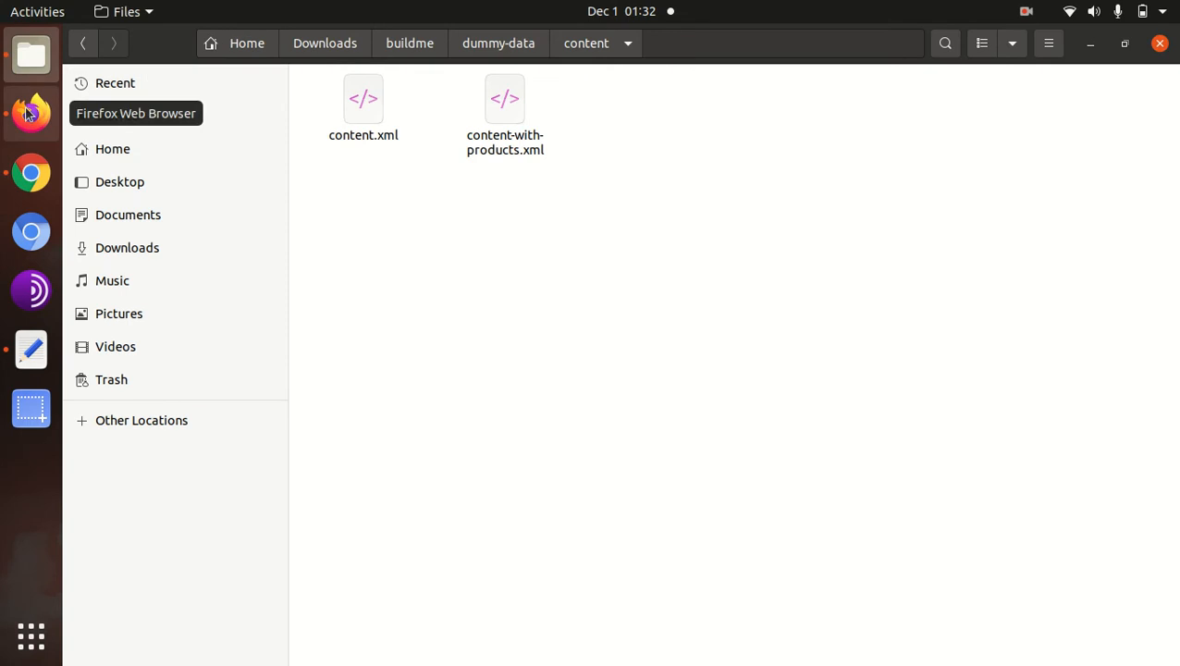
click(28, 112)
scroll(499, 392, down, 1)
scroll(508, 392, down, 5)
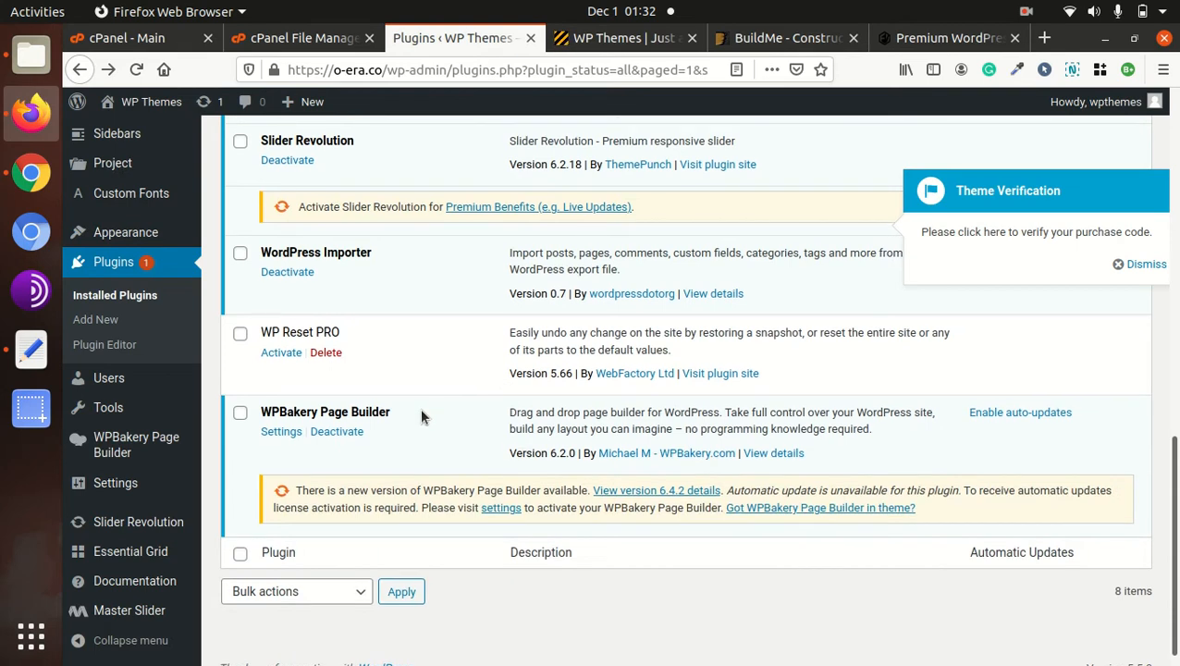
scroll(420, 408, up, 1)
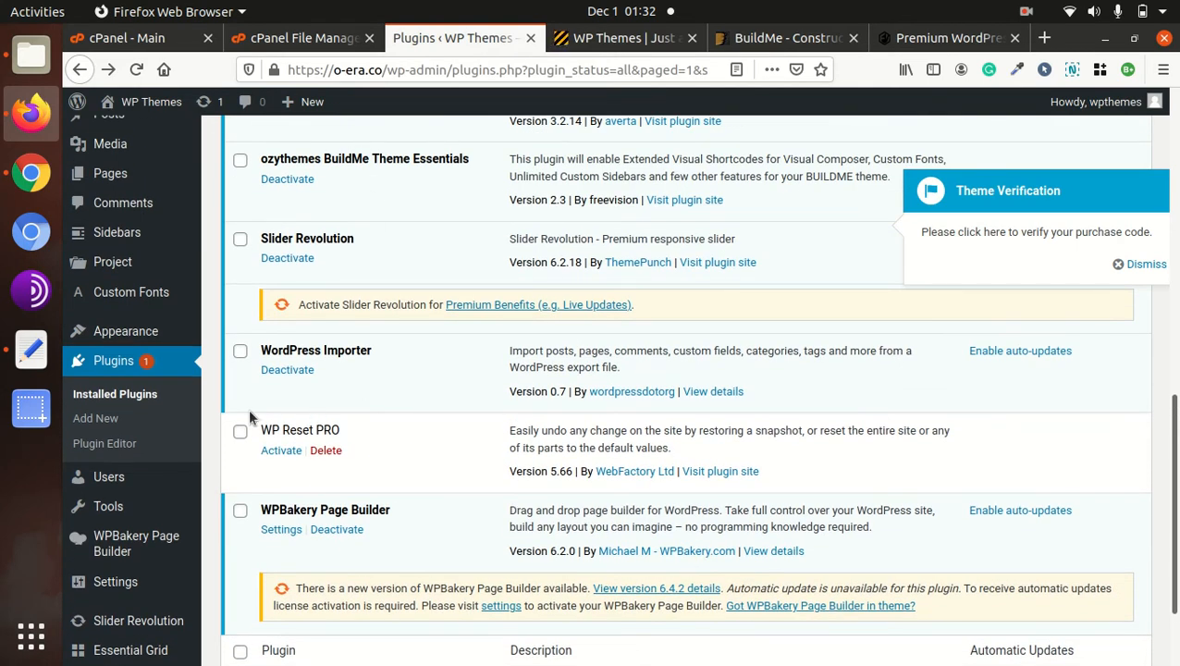
scroll(139, 398, down, 2)
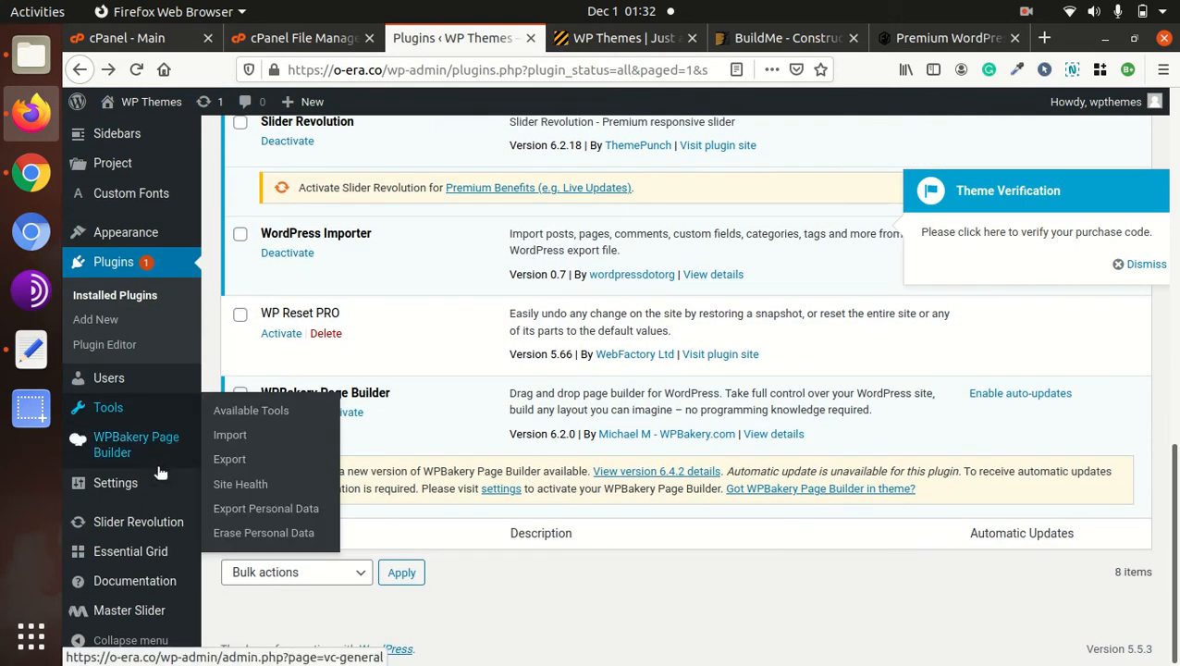
Open Essential Grid's Import/Export page at its import file selection
mouse_move(165, 553)
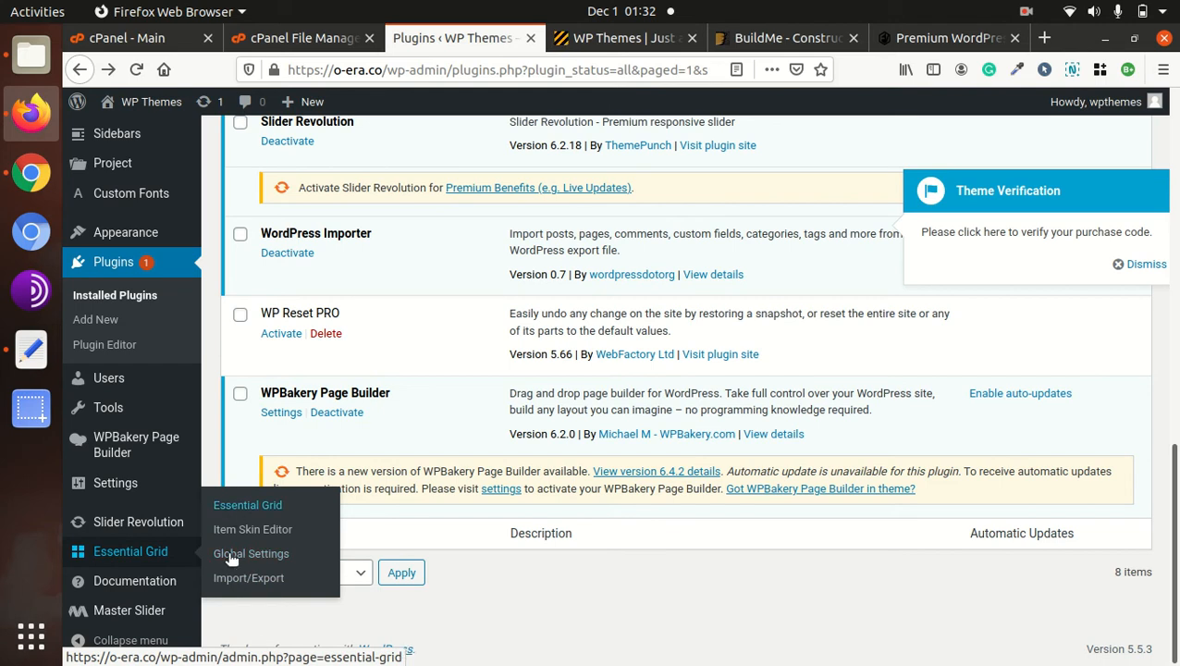
click(228, 581)
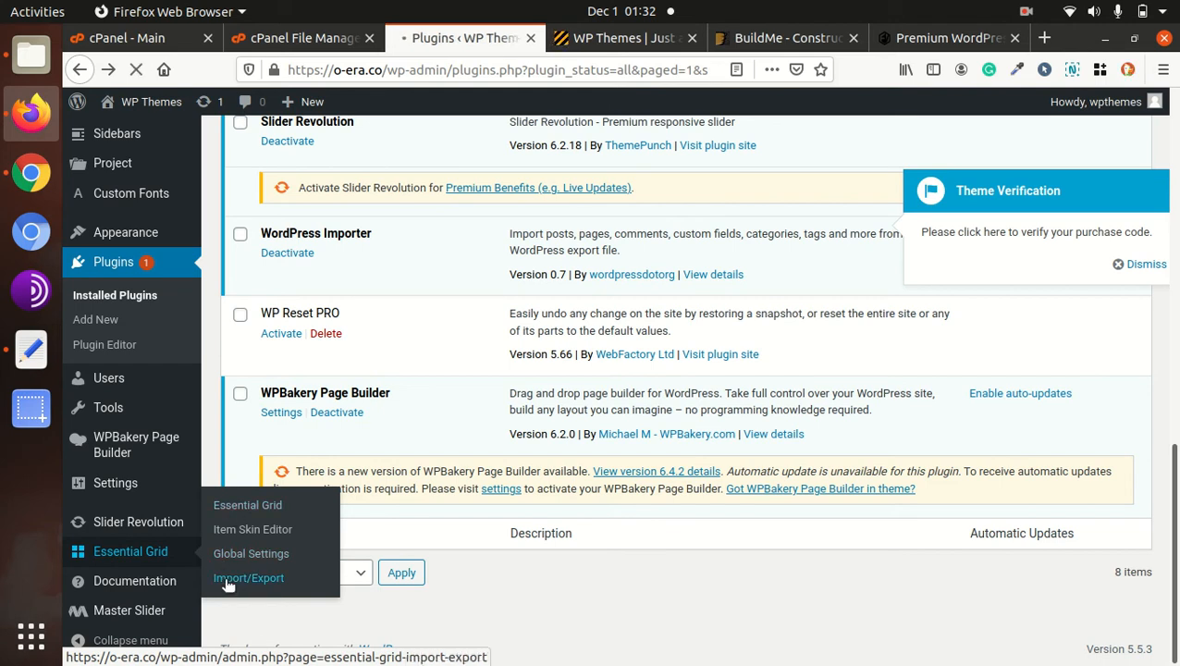
scroll(410, 467, down, 3)
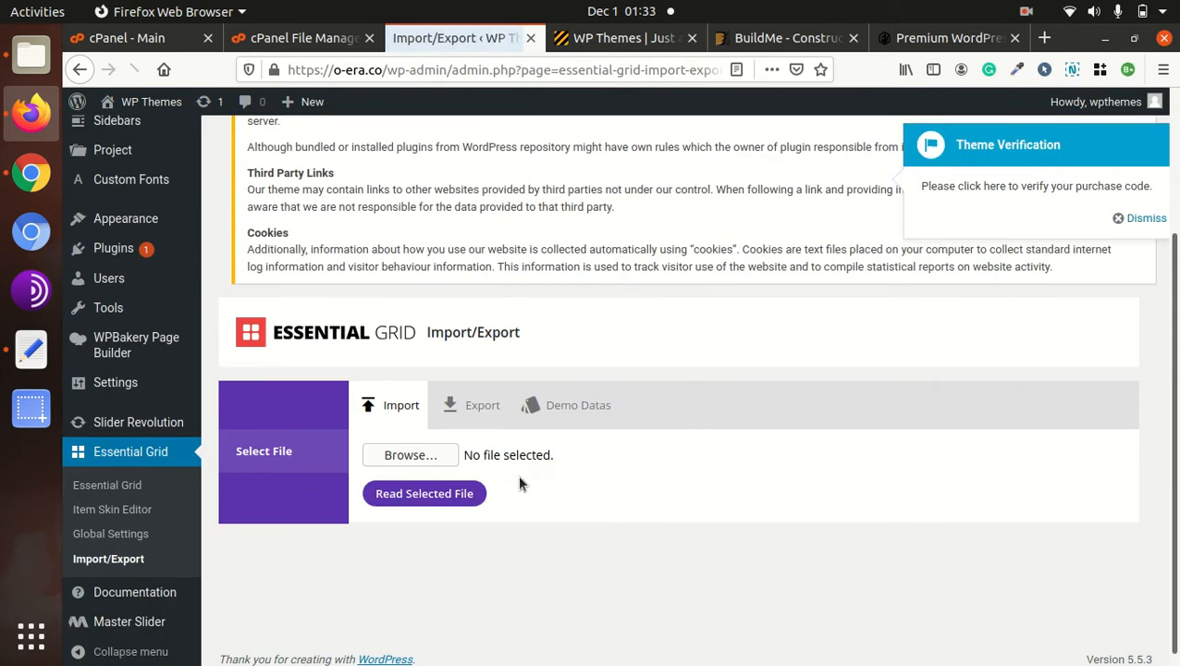
Load ess_grid.json from buildme/dummy-data/essentials-grid into Essential Grid's importer and read the selected file
click(412, 445)
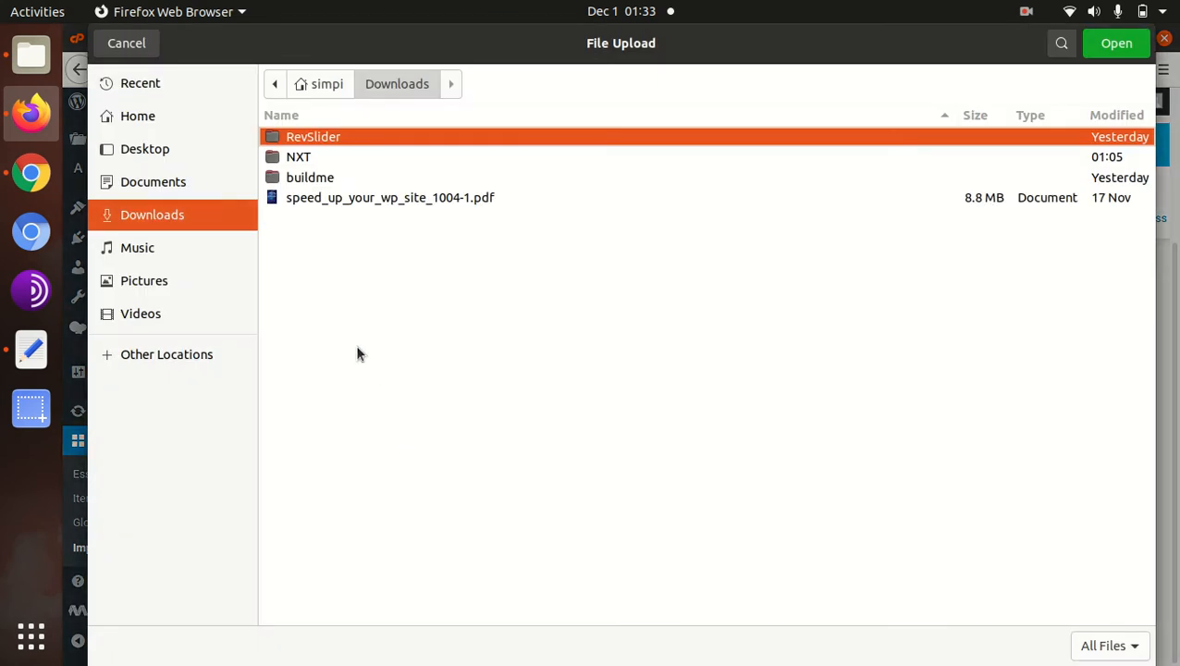
double_click(313, 180)
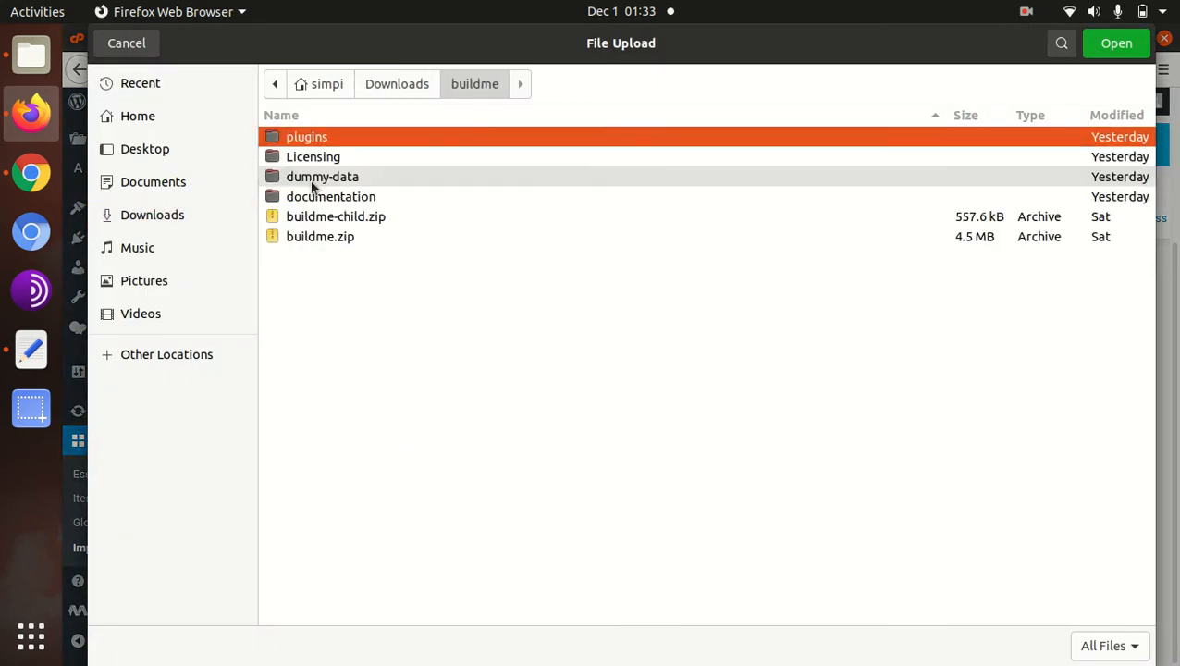
double_click(323, 176)
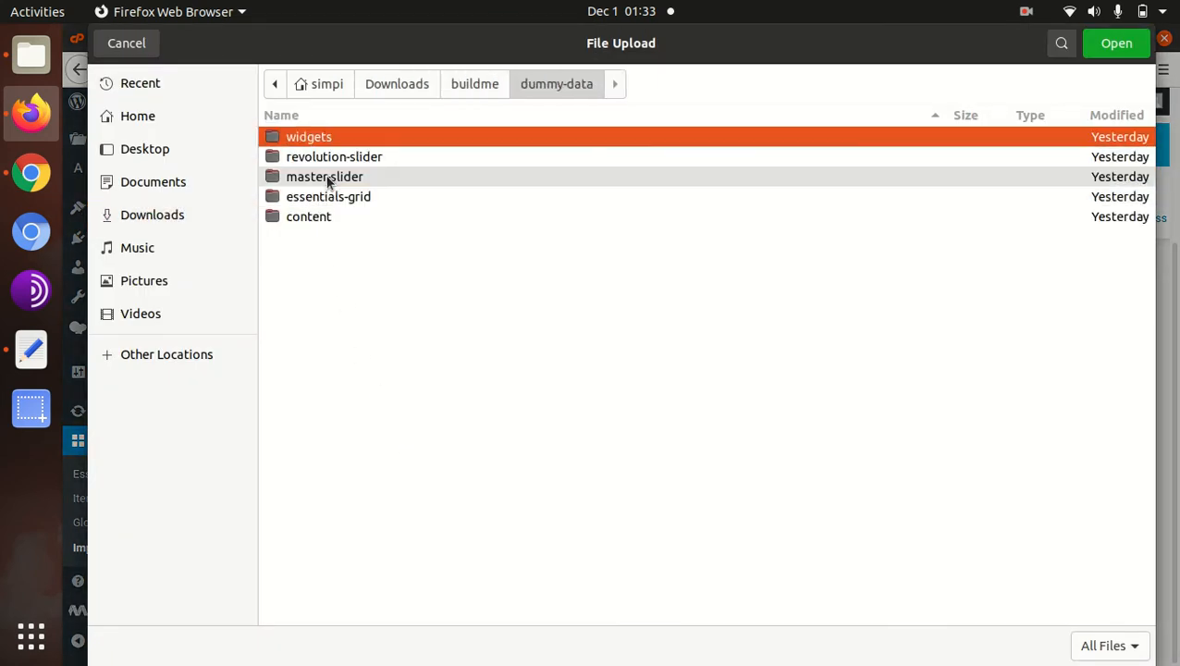
double_click(329, 197)
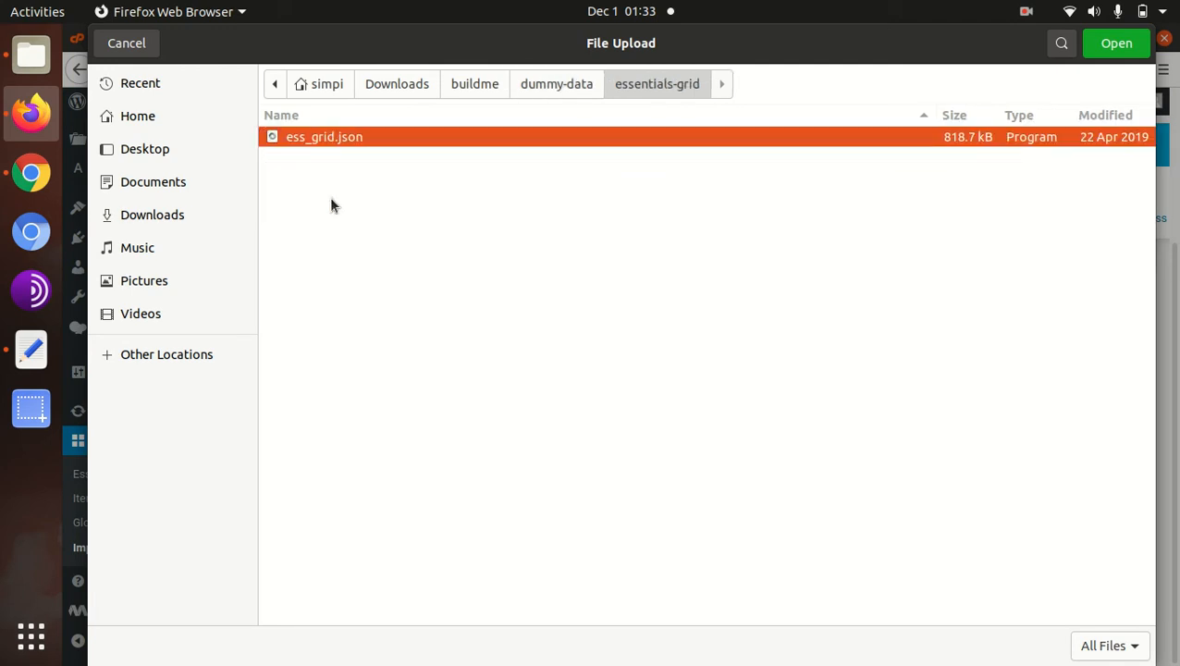
click(1115, 43)
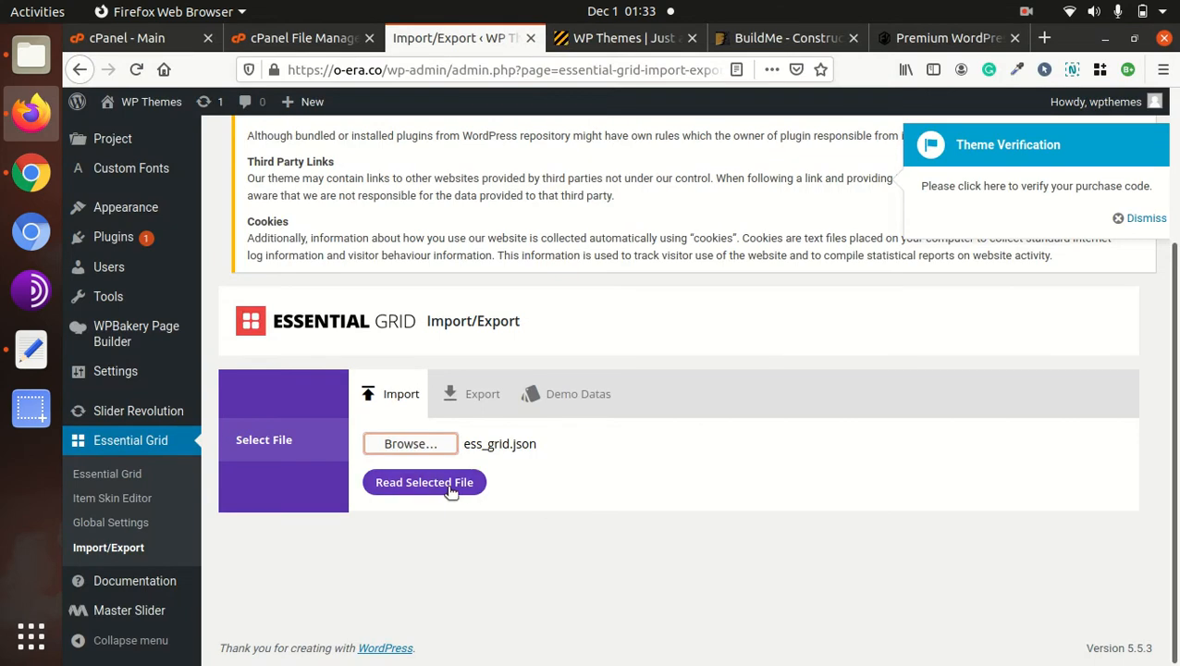
click(424, 483)
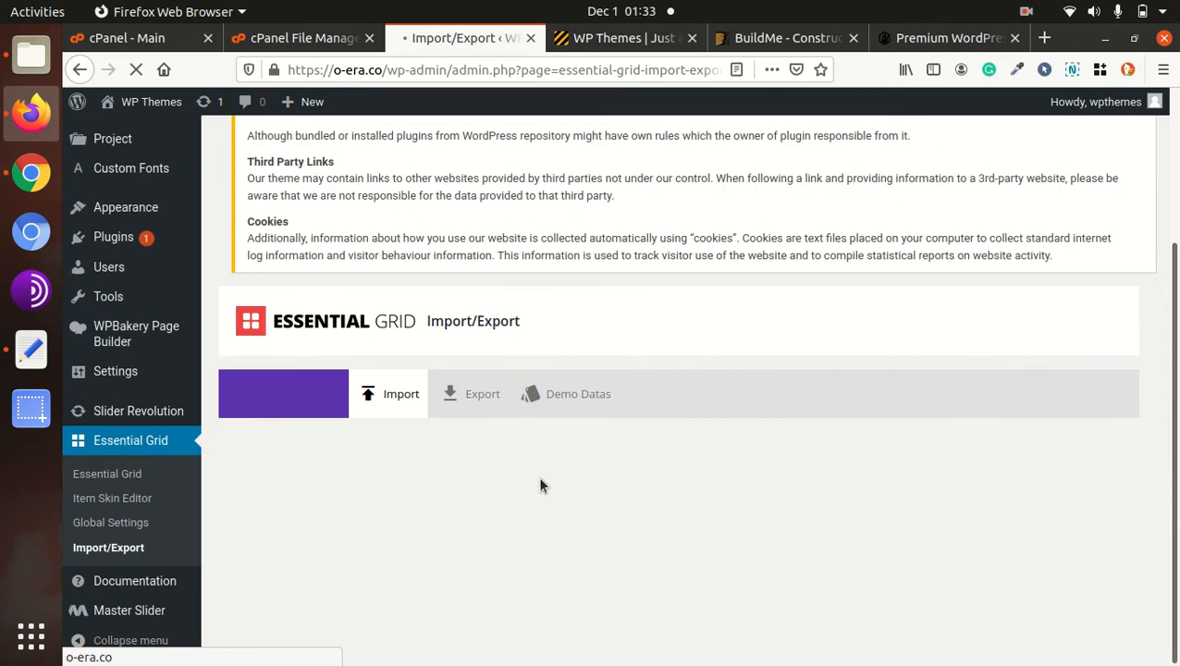
Import all the preselected Essential Grid data with Append as New, and check the current grids list
scroll(499, 476, down, 3)
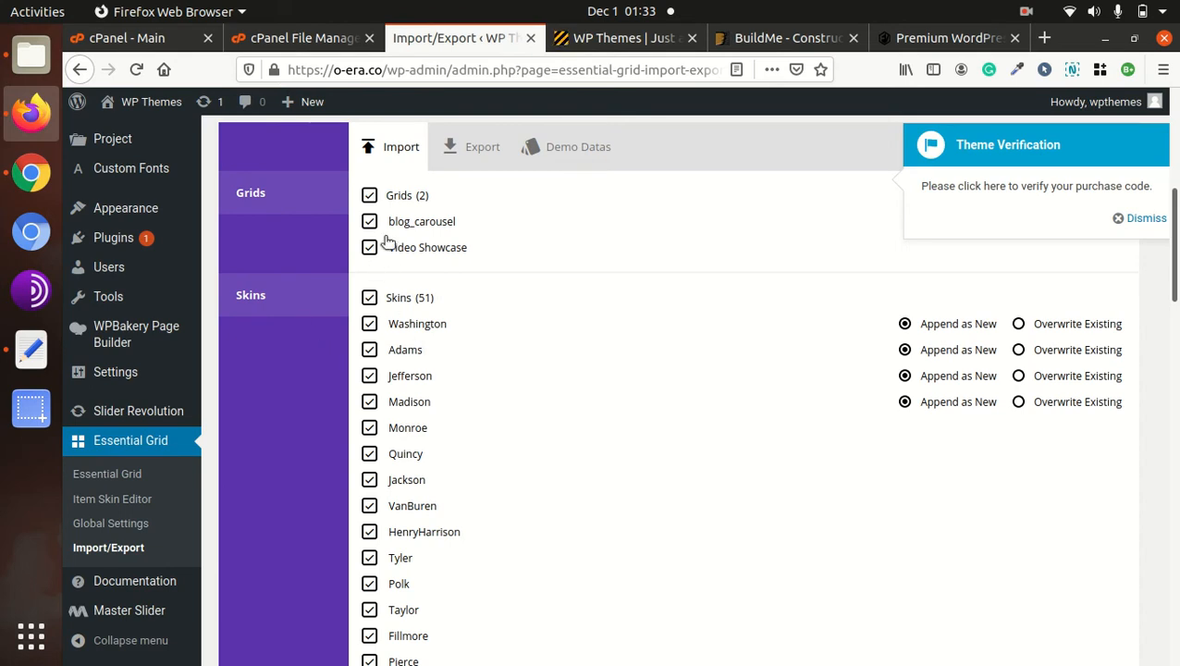
scroll(706, 344, down, 3)
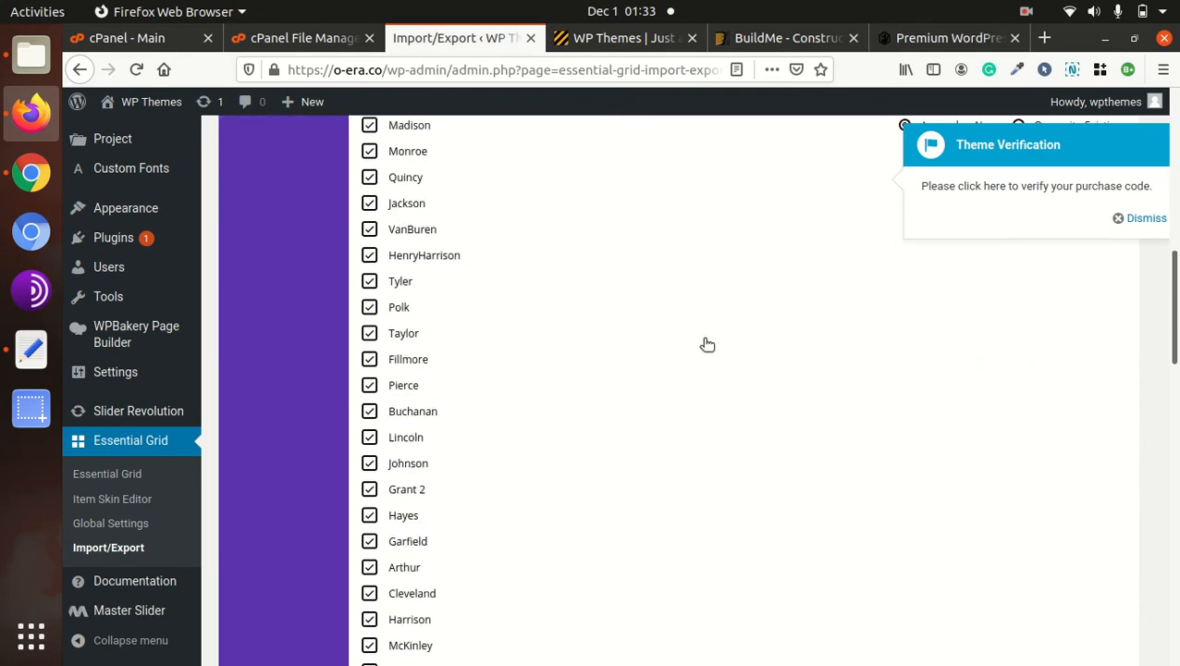
scroll(707, 344, down, 15)
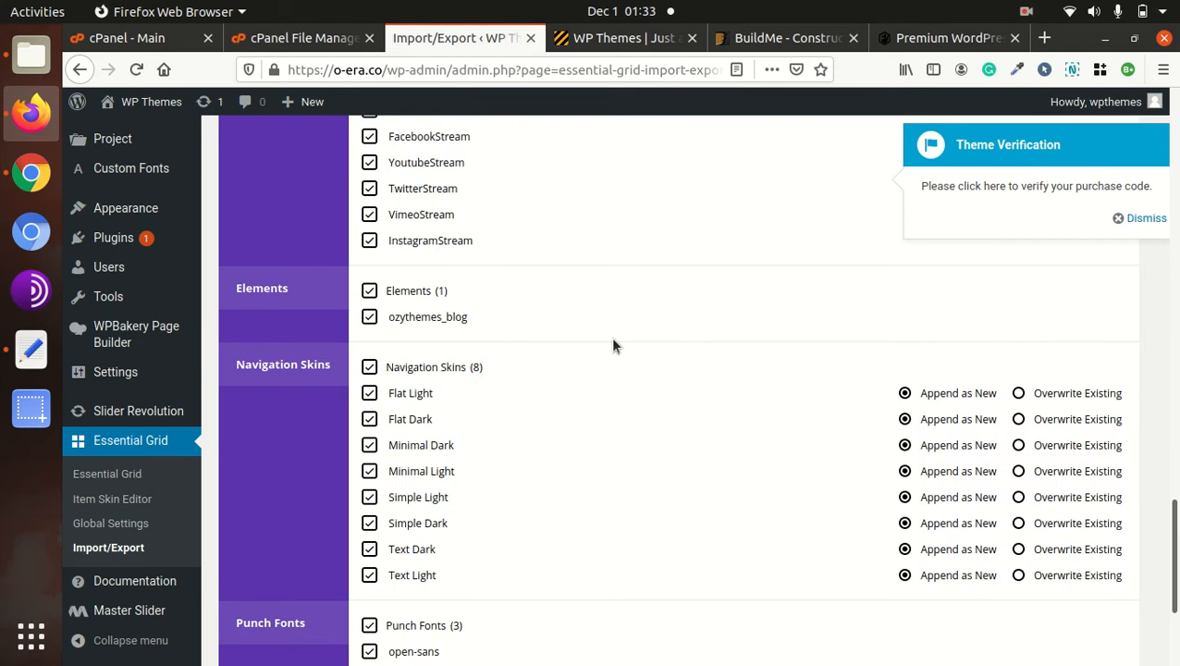
scroll(508, 345, down, 3)
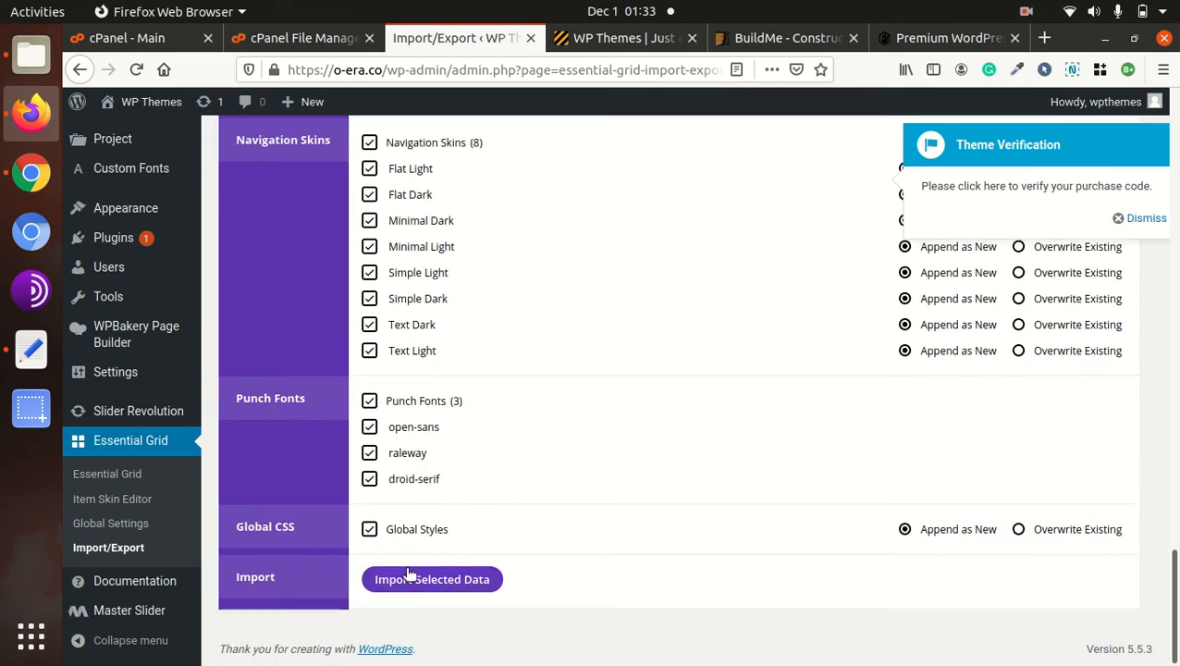
click(416, 584)
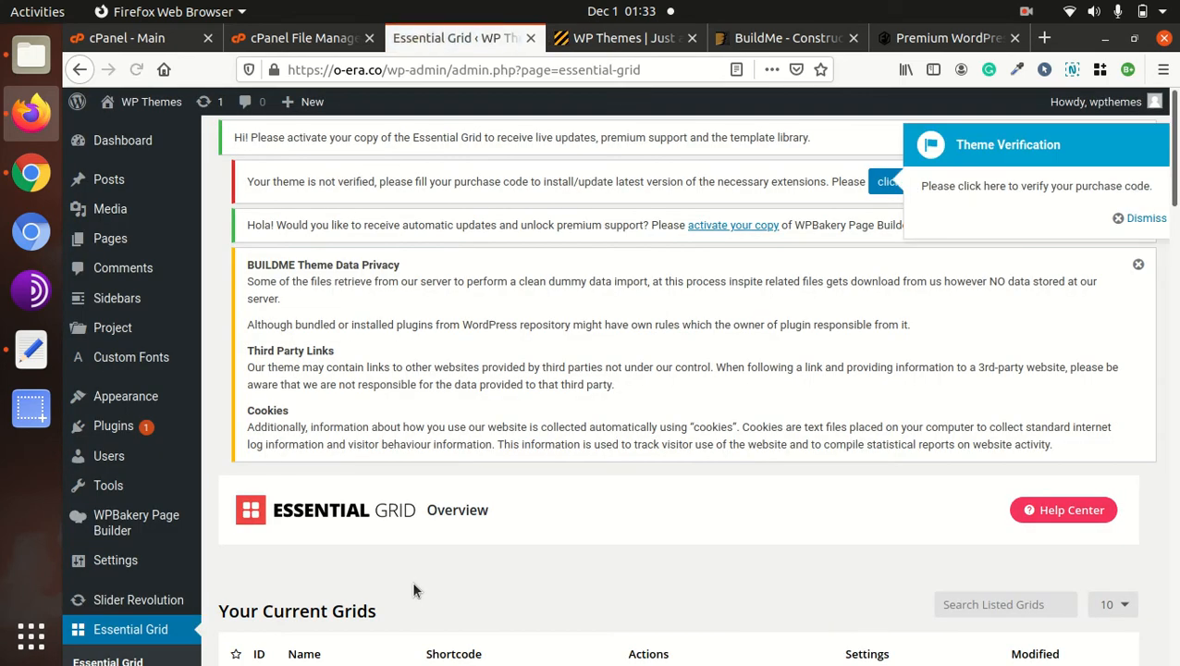
scroll(608, 504, down, 5)
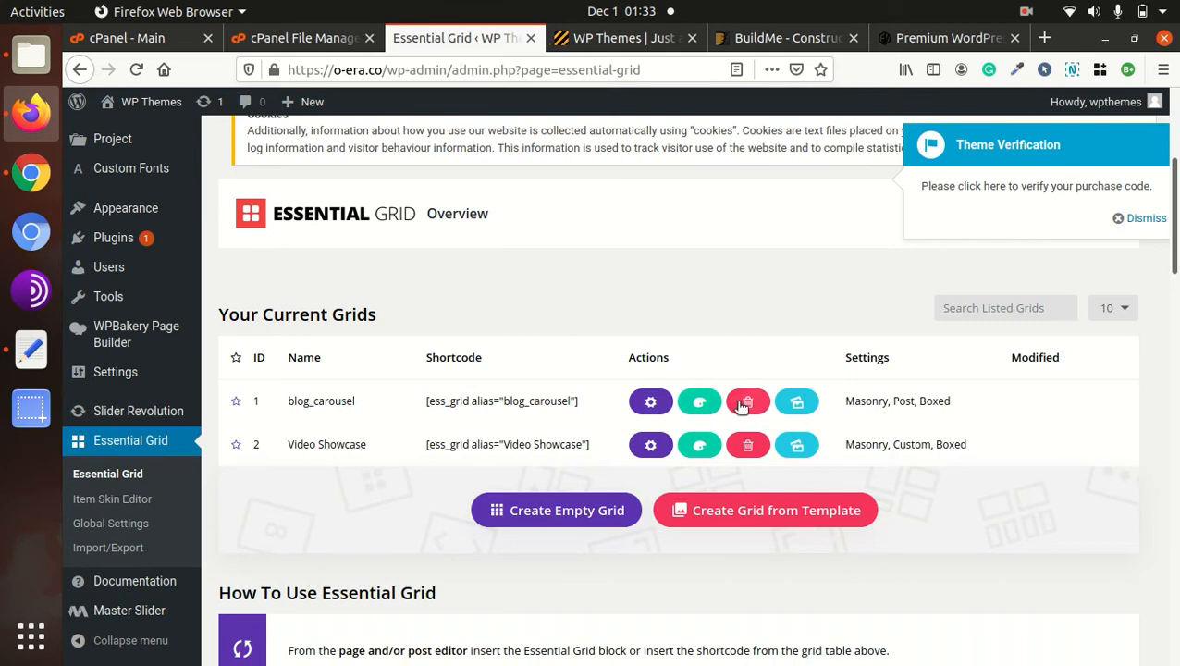
scroll(577, 462, down, 2)
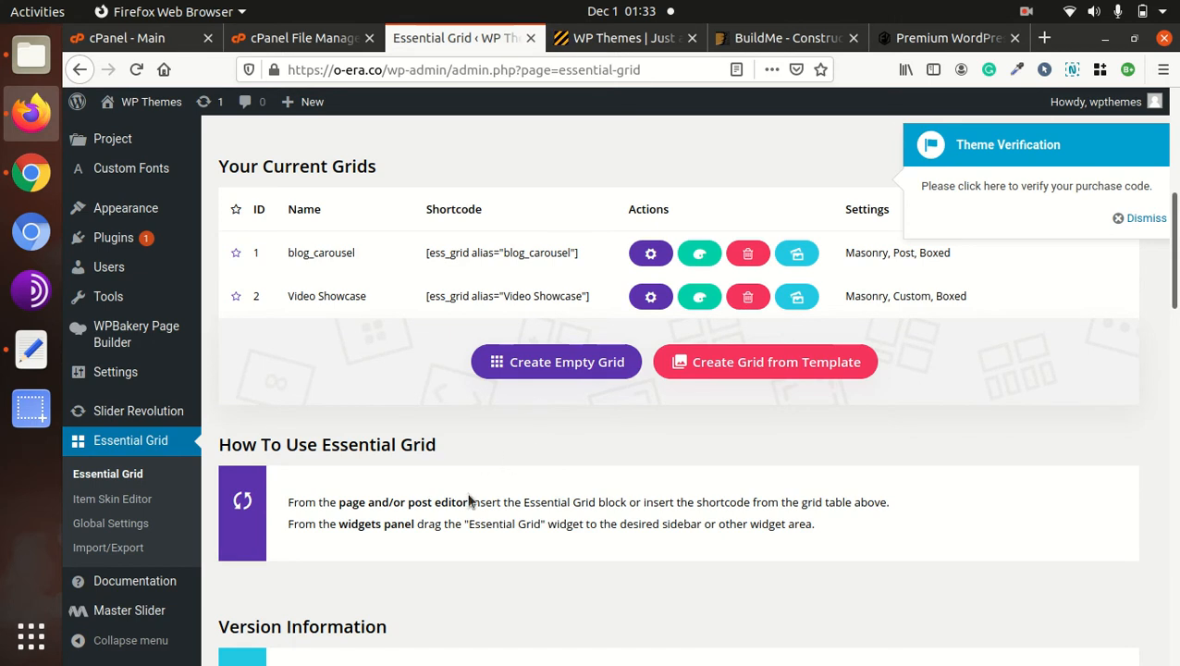
Switch to the Files app and inspect the essentials-grid, master-slider and revolution-slider folders in dummy-data
click(30, 54)
click(498, 44)
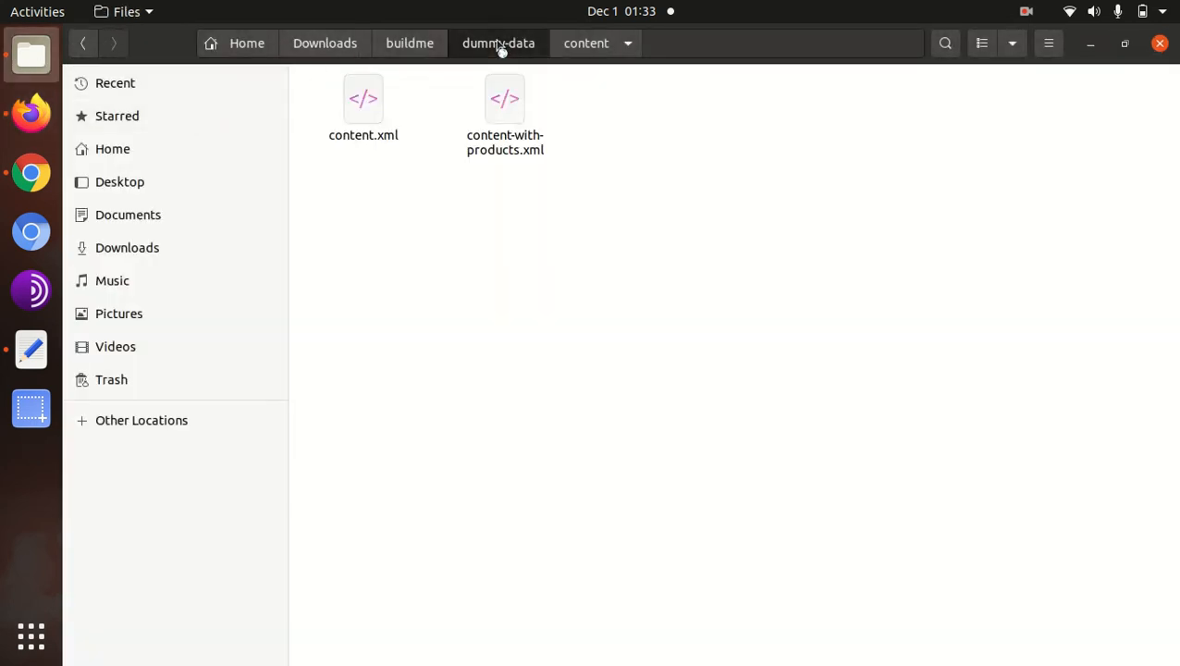
click(462, 99)
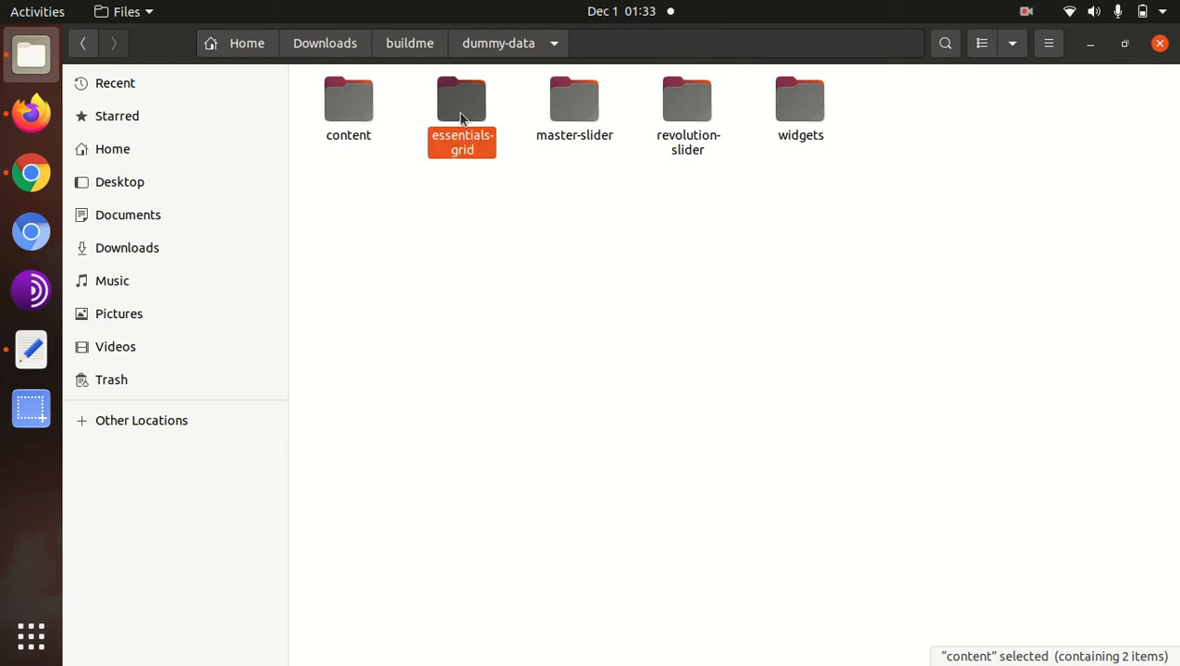
click(560, 113)
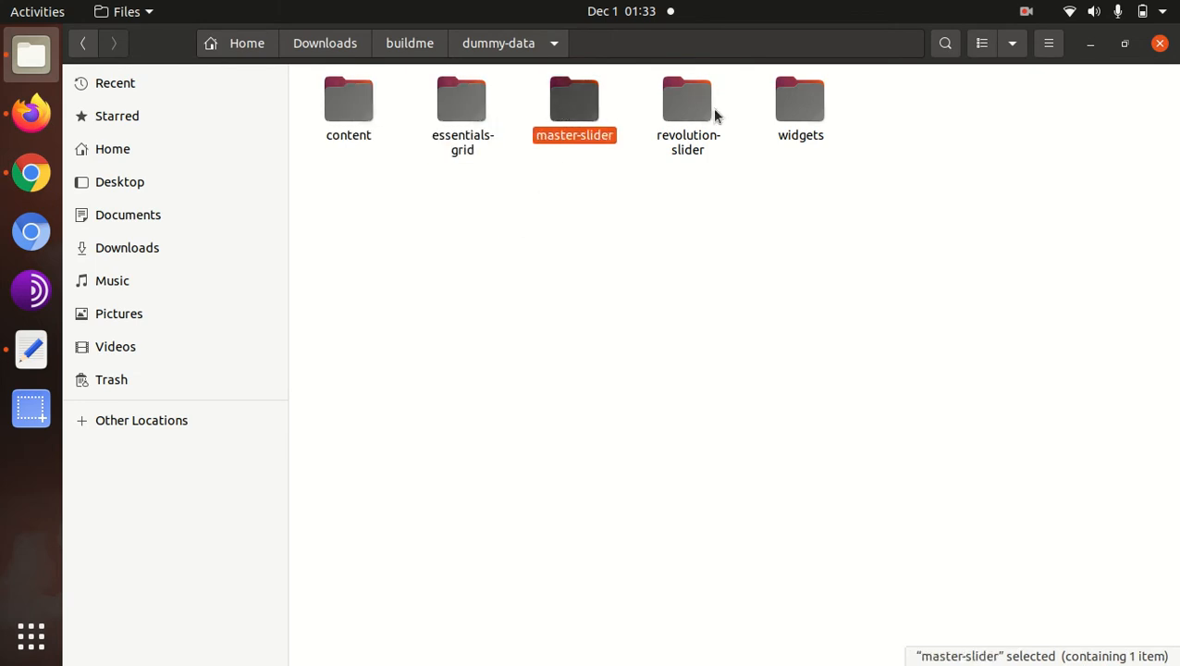
click(637, 119)
click(574, 113)
click(687, 104)
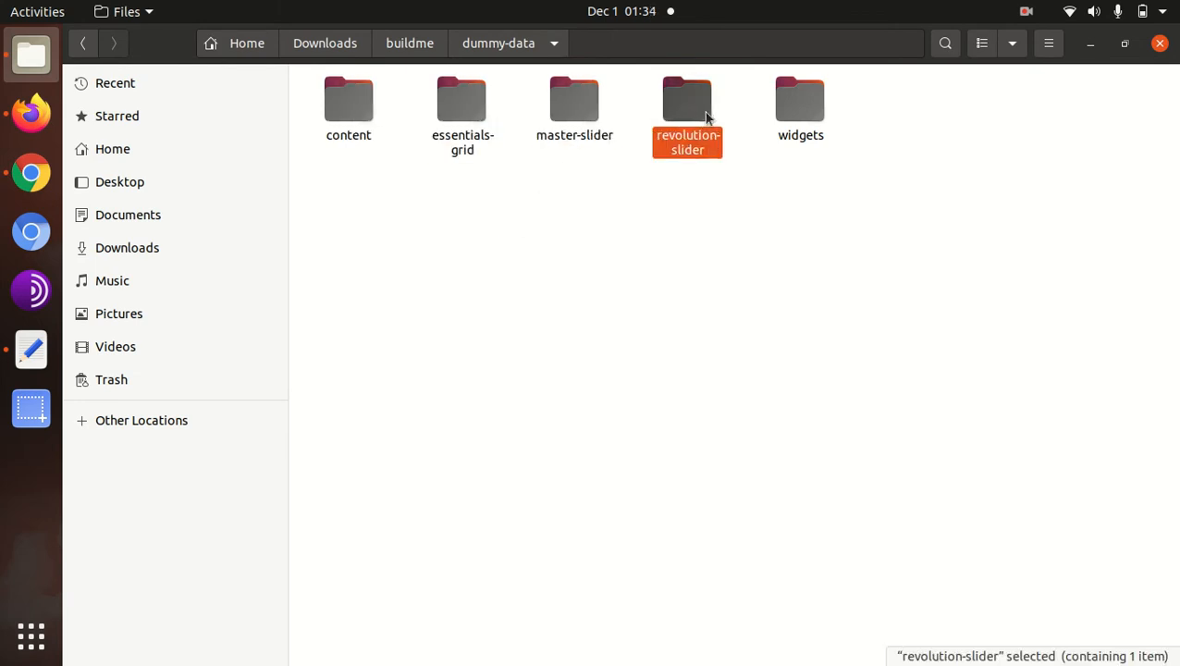
click(567, 112)
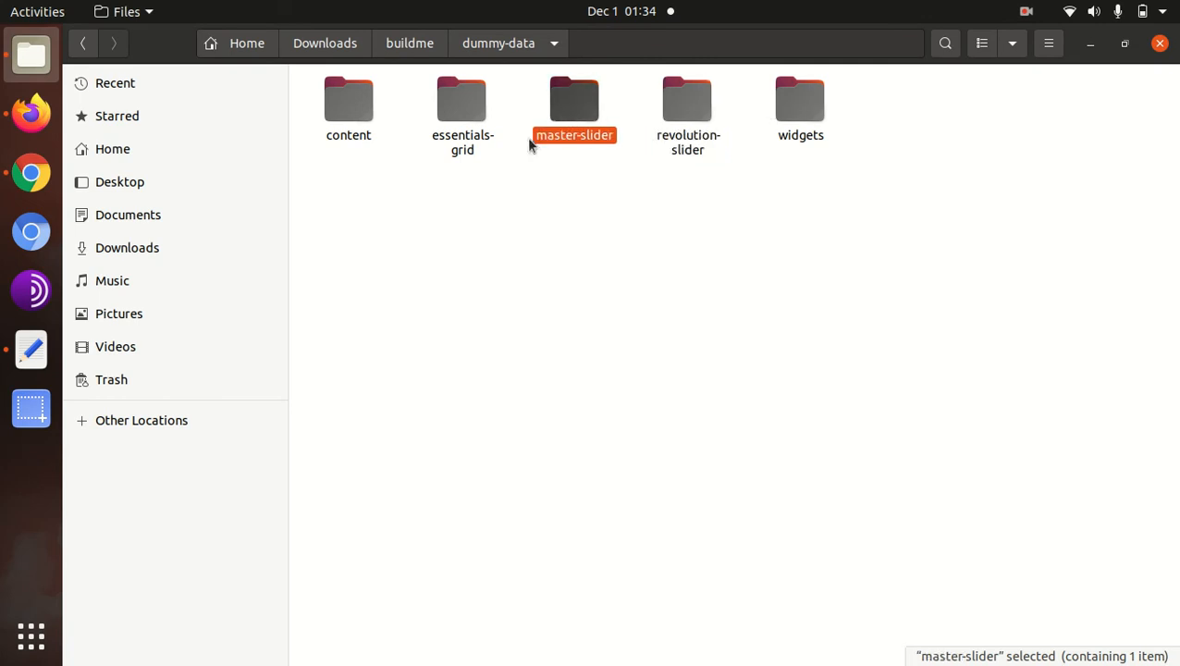
click(673, 116)
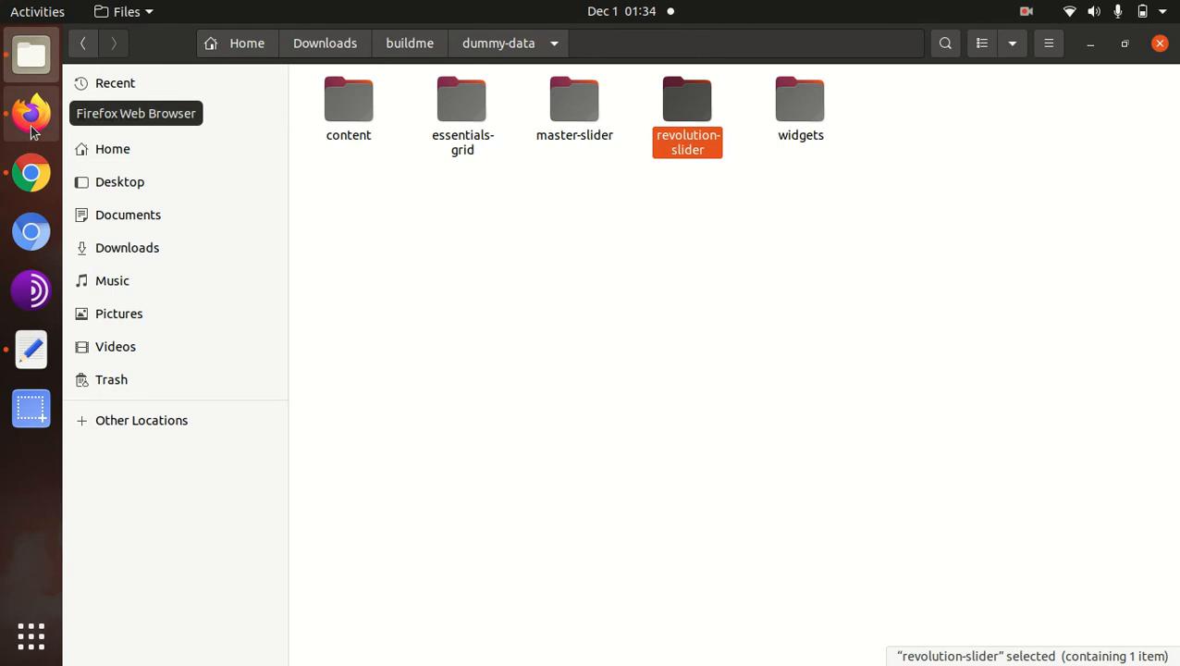
Return to Firefox and open Master Slider's Import Sliders page at its slider selection
click(30, 172)
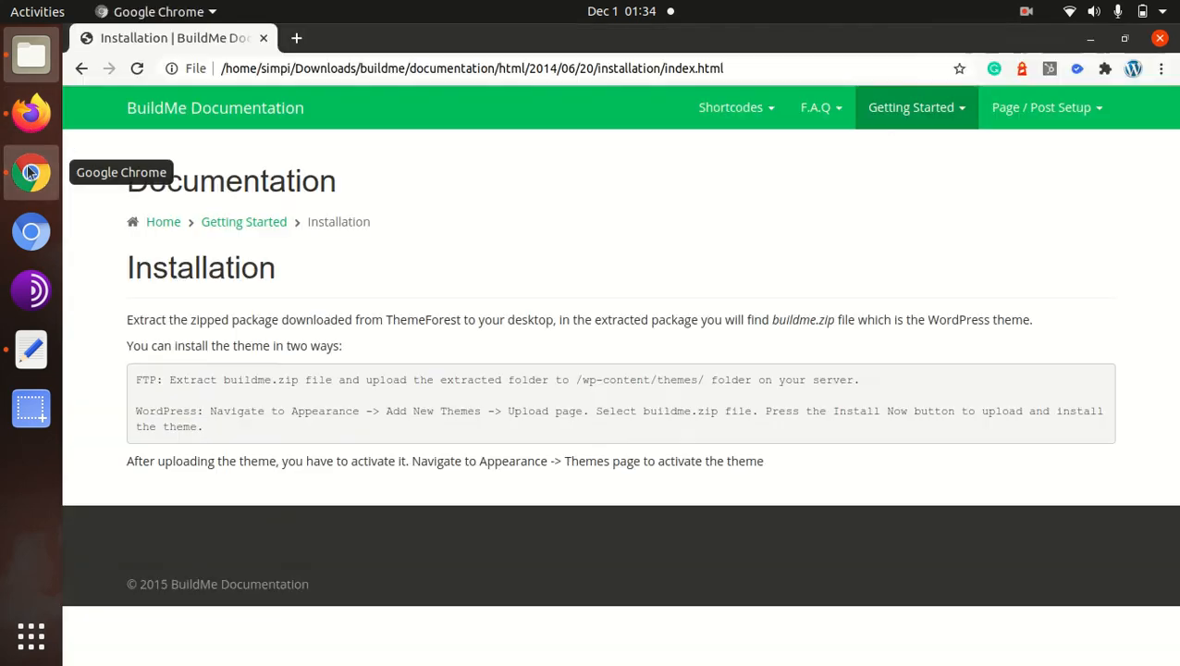
click(31, 113)
scroll(127, 545, down, 3)
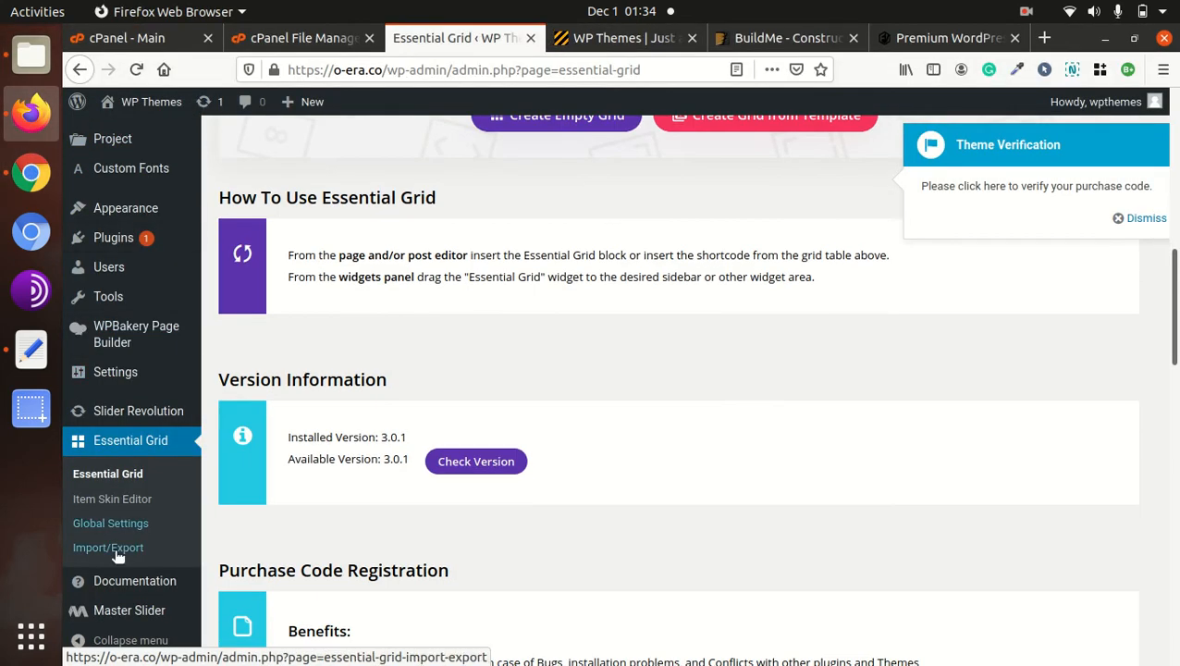
mouse_move(128, 614)
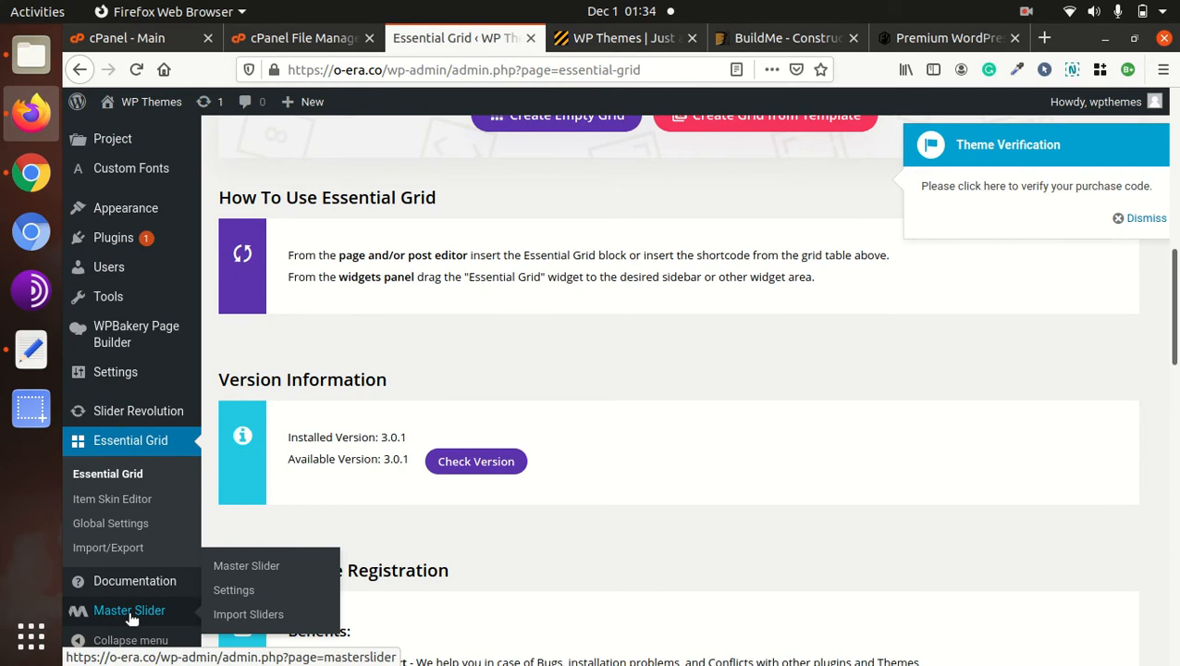
click(227, 622)
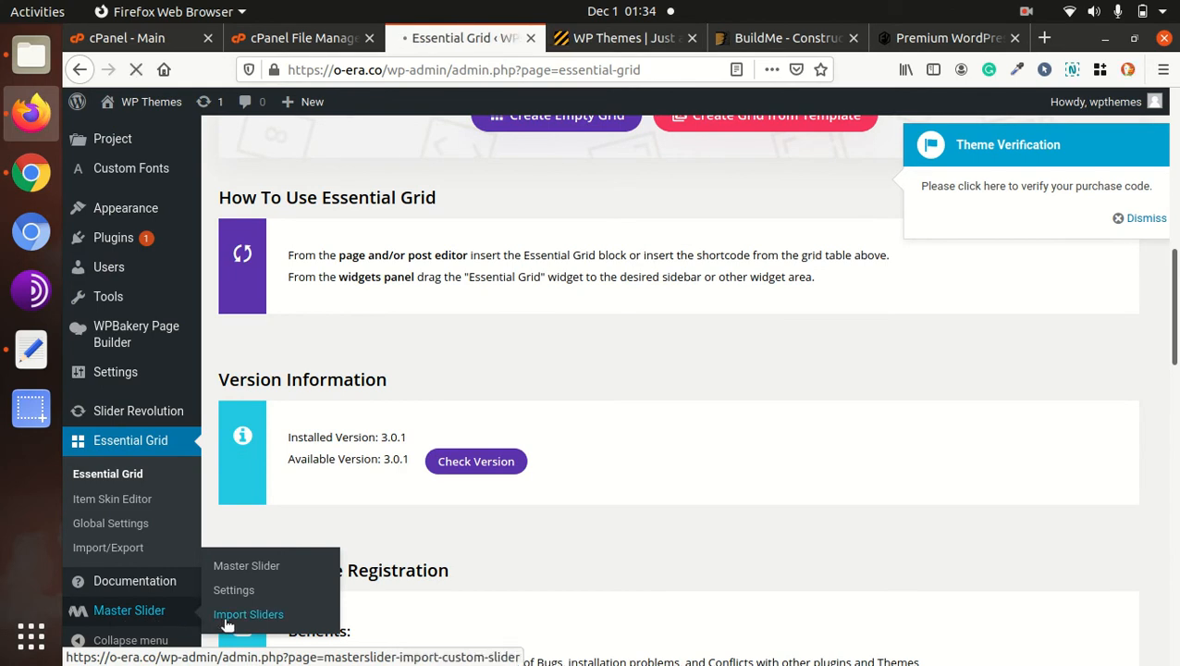
scroll(380, 497, down, 4)
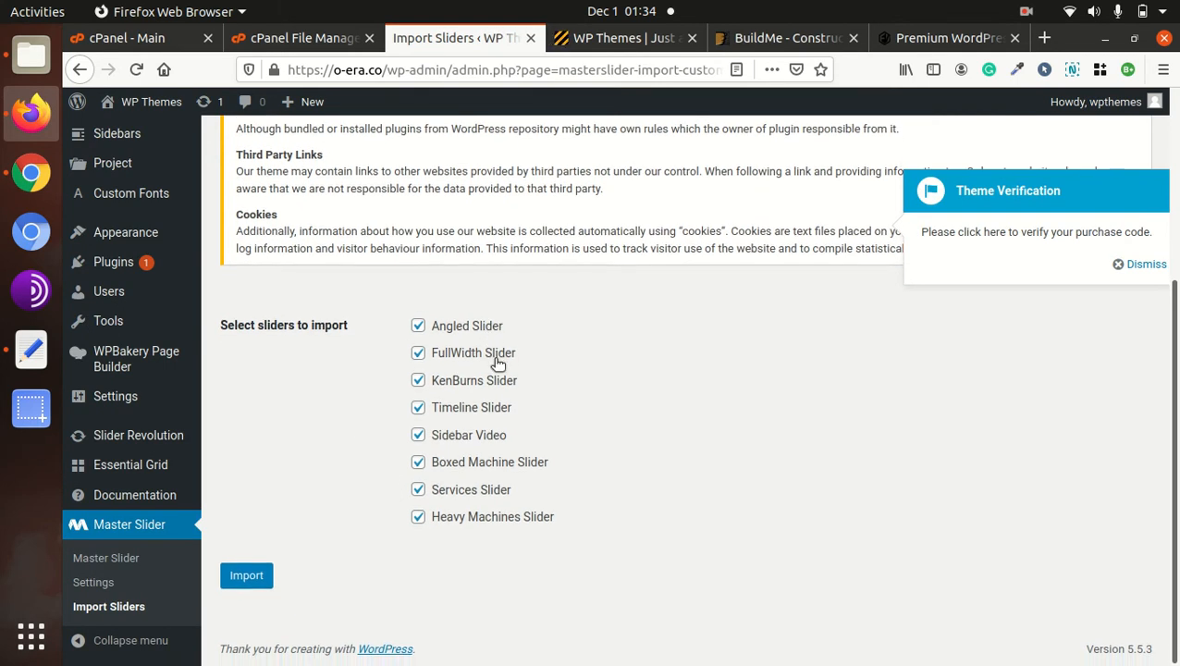
Dismiss the Theme Verification notice and import all listed sliders, from Angled Slider to Heavy Machines Slider
scroll(567, 379, up, 5)
scroll(567, 379, down, 5)
scroll(658, 407, up, 5)
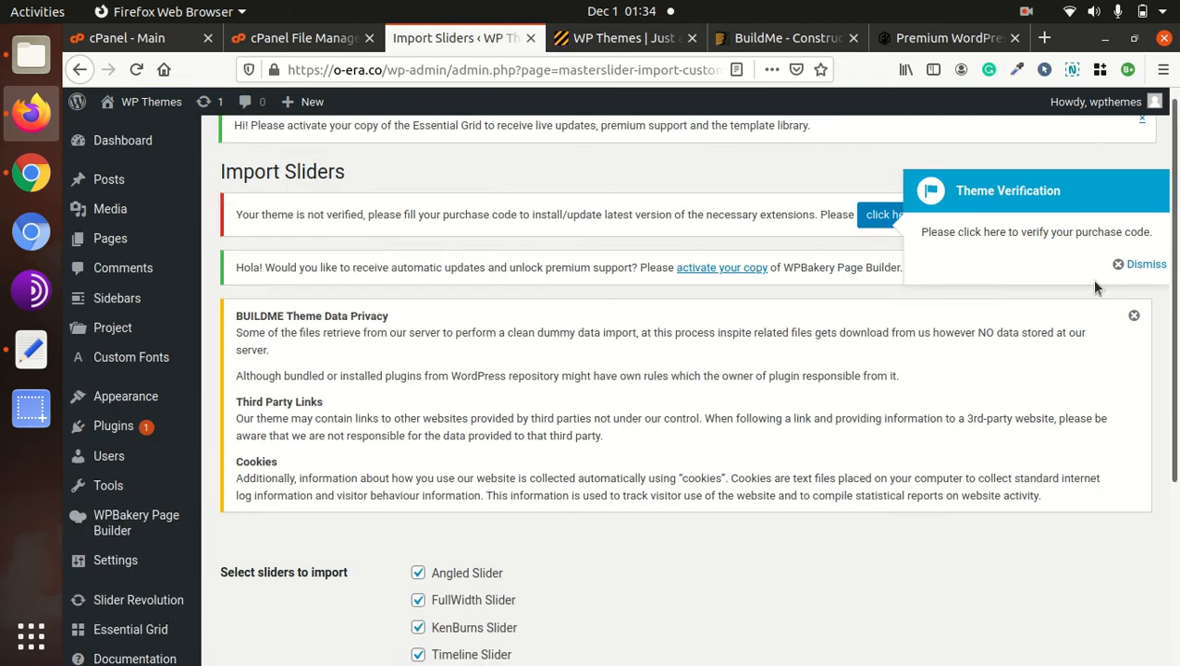
click(1139, 263)
scroll(564, 407, down, 4)
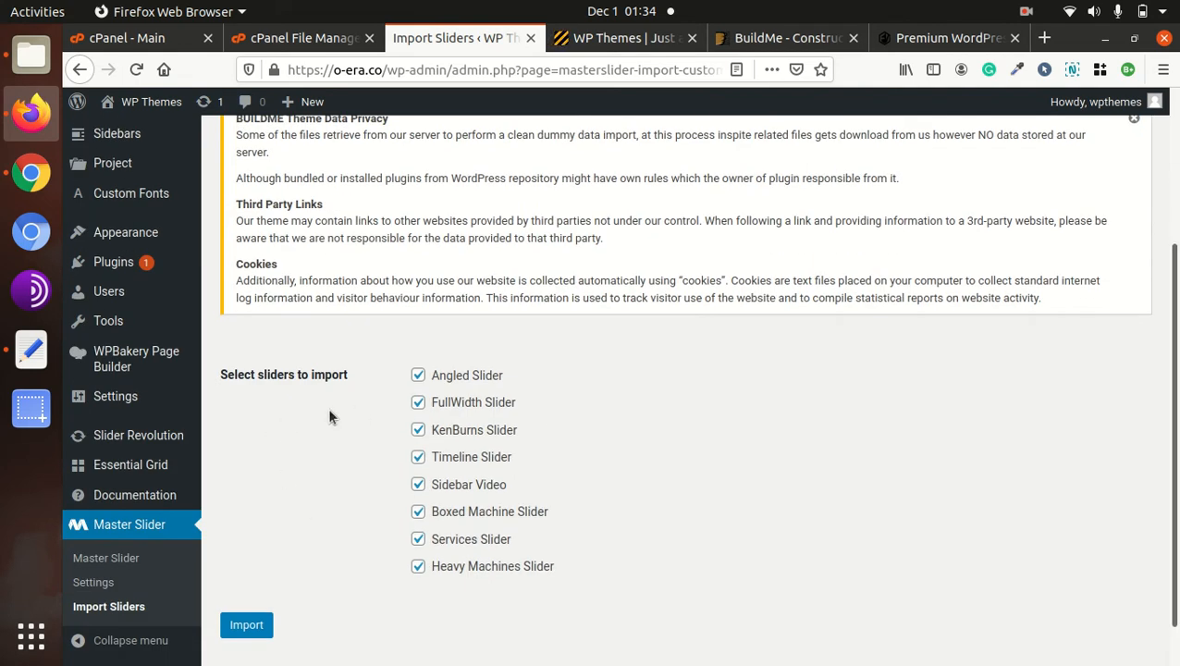
click(242, 633)
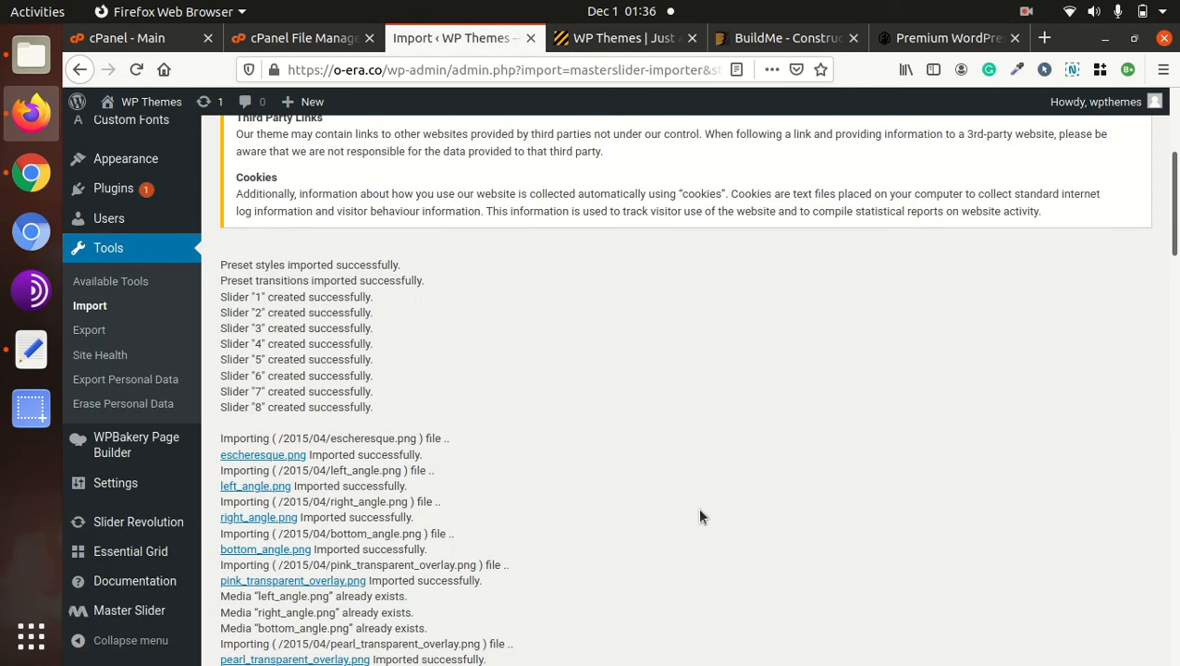
Review the Master Slider import log, from the created sliders down to the final status line
scroll(648, 507, down, 3)
scroll(499, 490, up, 3)
scroll(416, 483, up, 1)
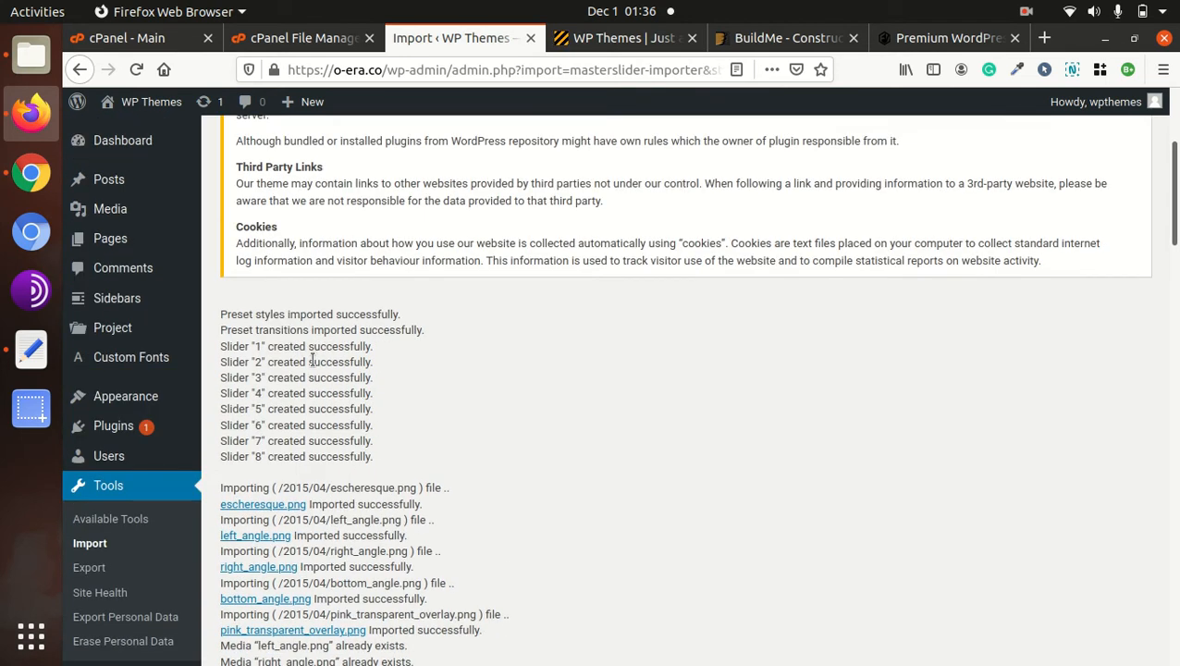
drag(250, 354, 325, 449)
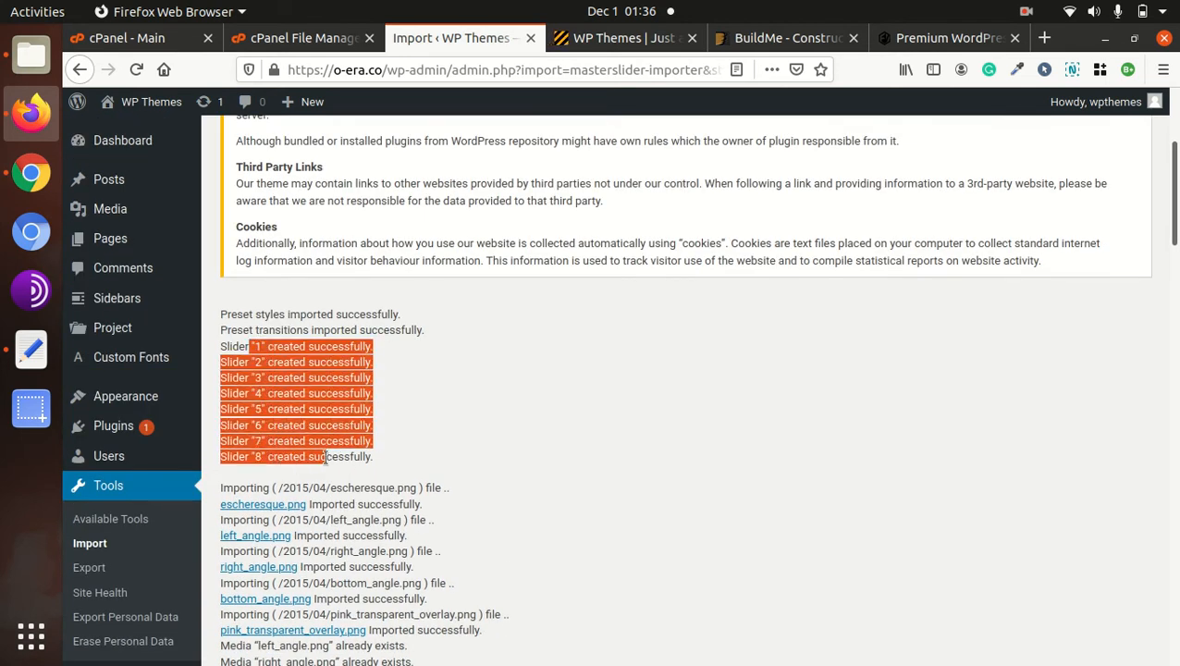
scroll(471, 466, down, 7)
scroll(470, 465, down, 10)
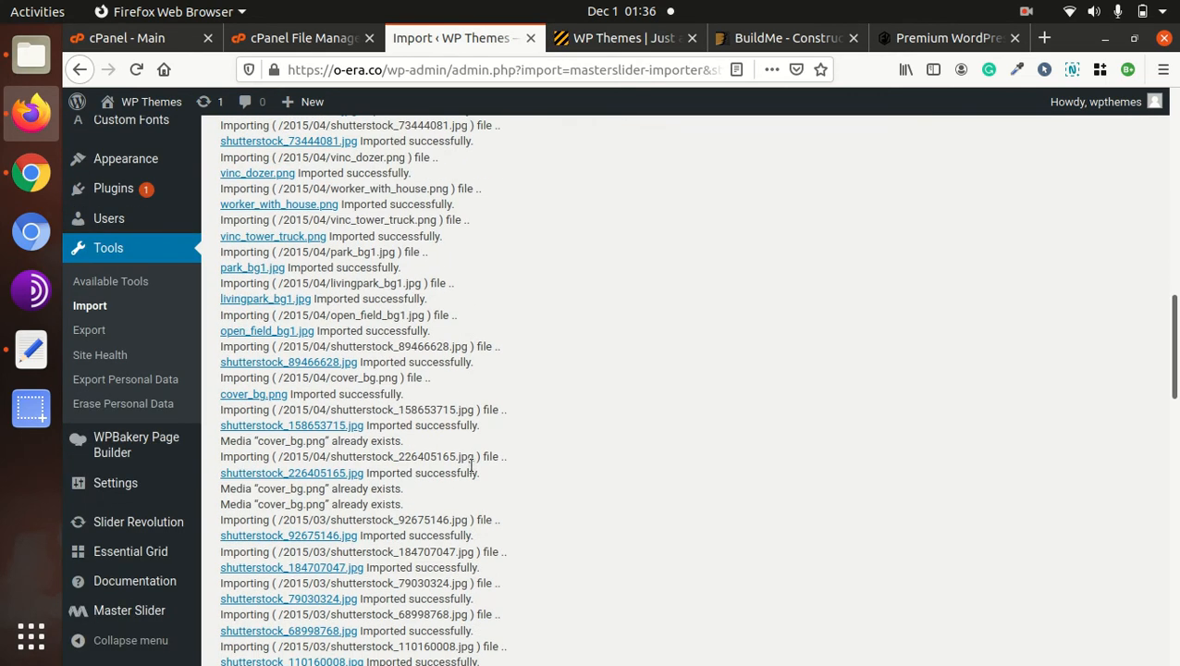
scroll(471, 465, down, 20)
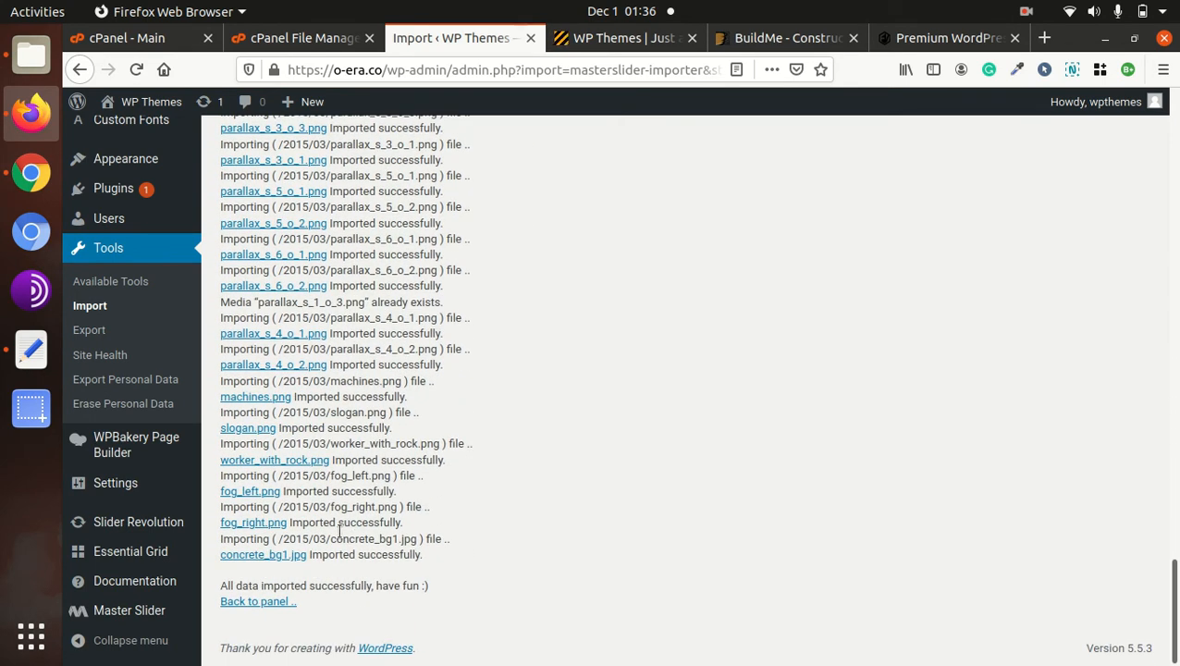
drag(233, 585, 420, 585)
click(580, 582)
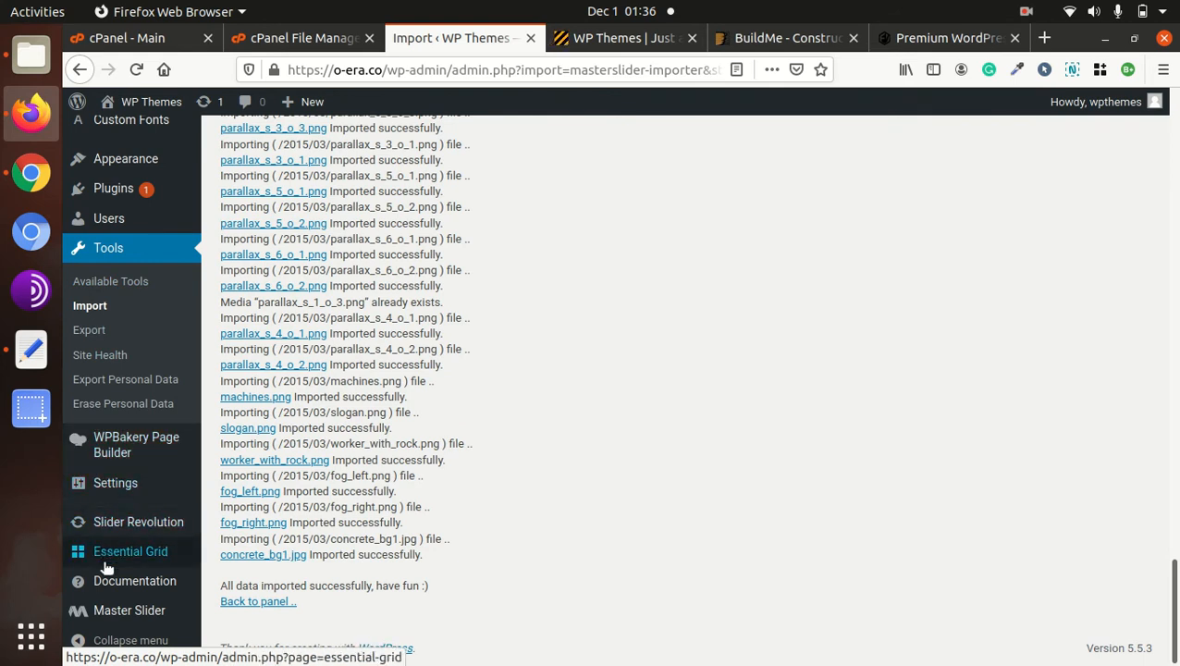
Open the Master Slider overview to view the imported sliders
scroll(118, 517, up, 5)
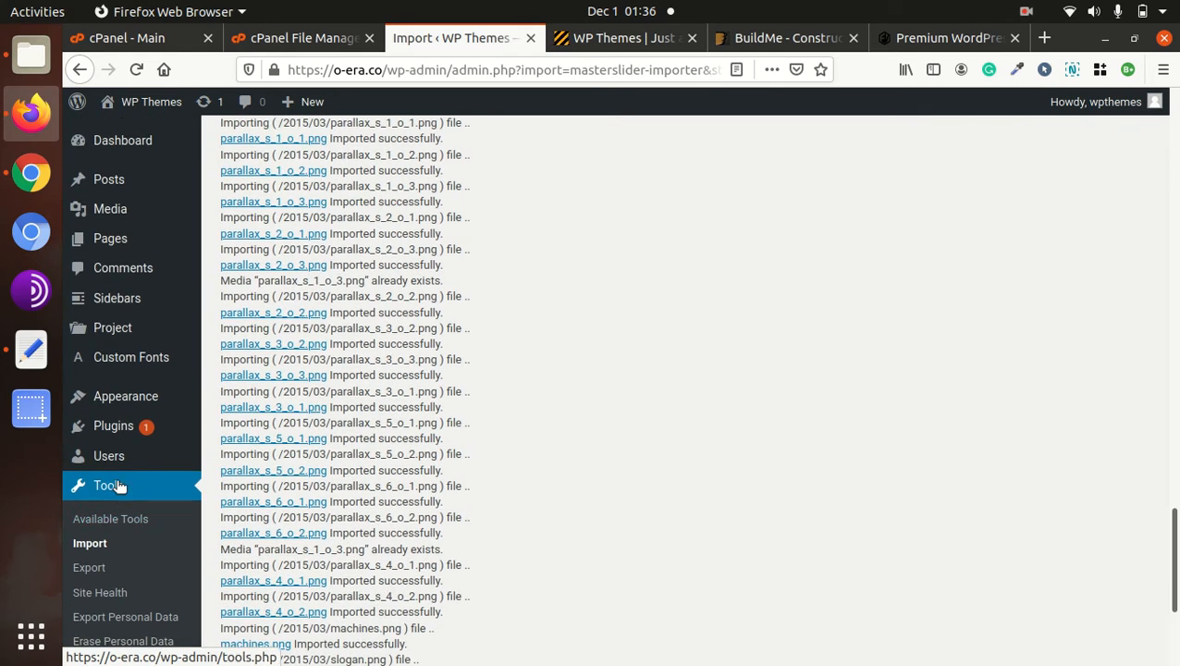
scroll(118, 487, down, 5)
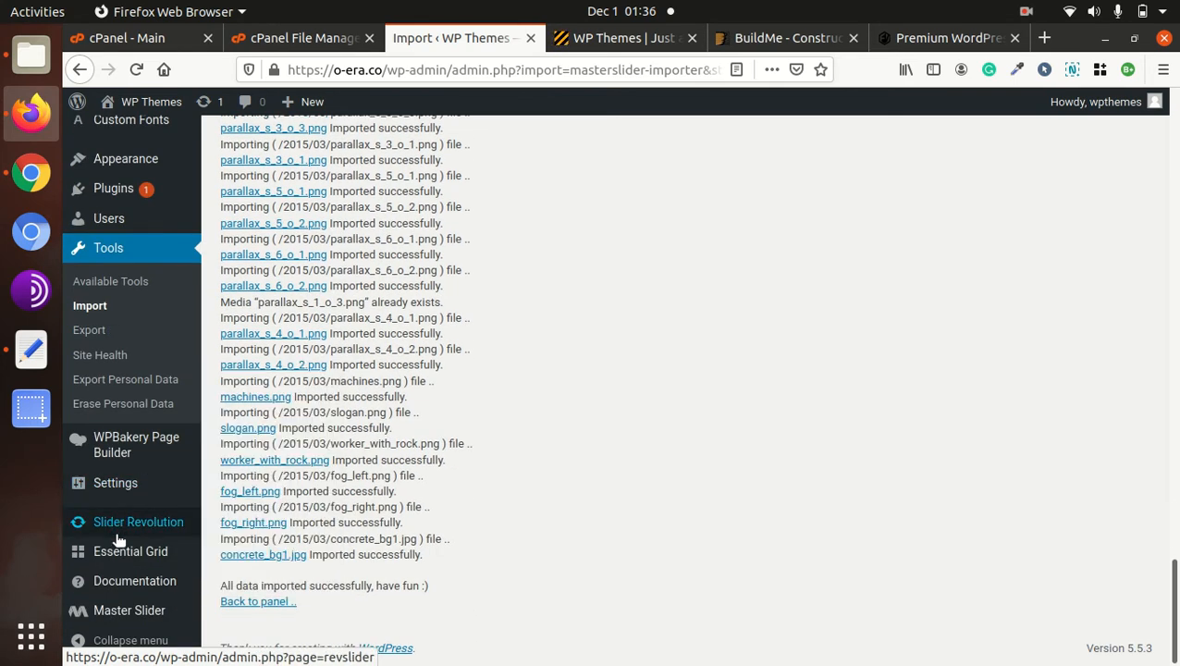
click(120, 611)
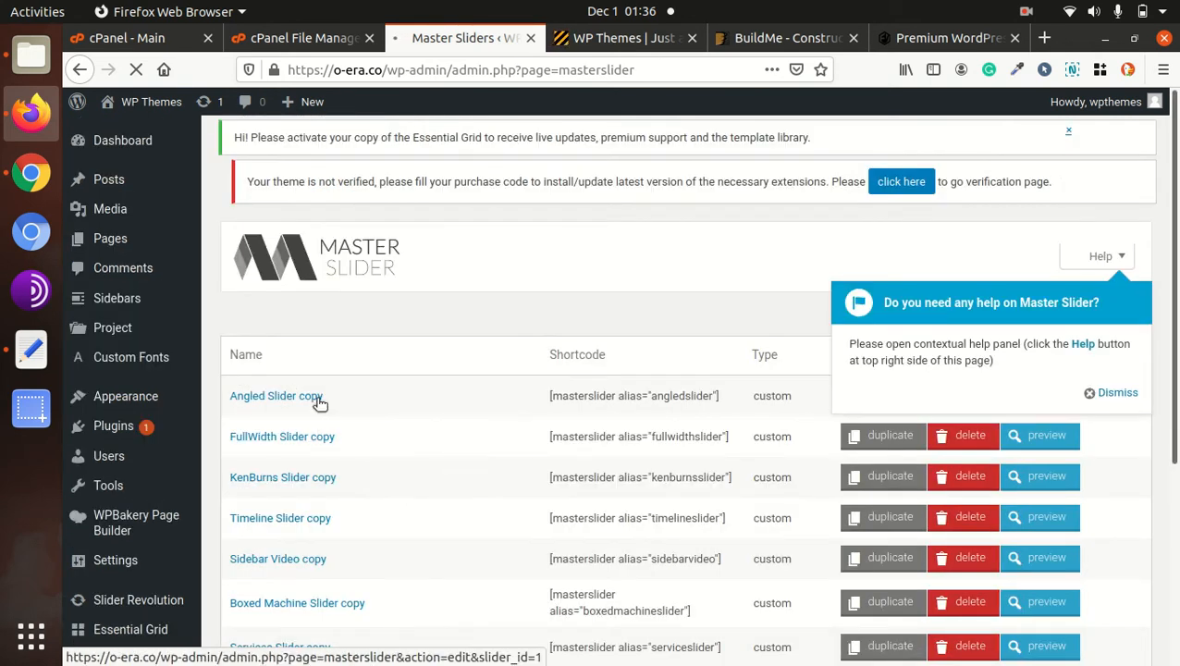
Look through the Master Slider list and open its Import & Export dialog
scroll(379, 421, down, 2)
scroll(379, 429, down, 2)
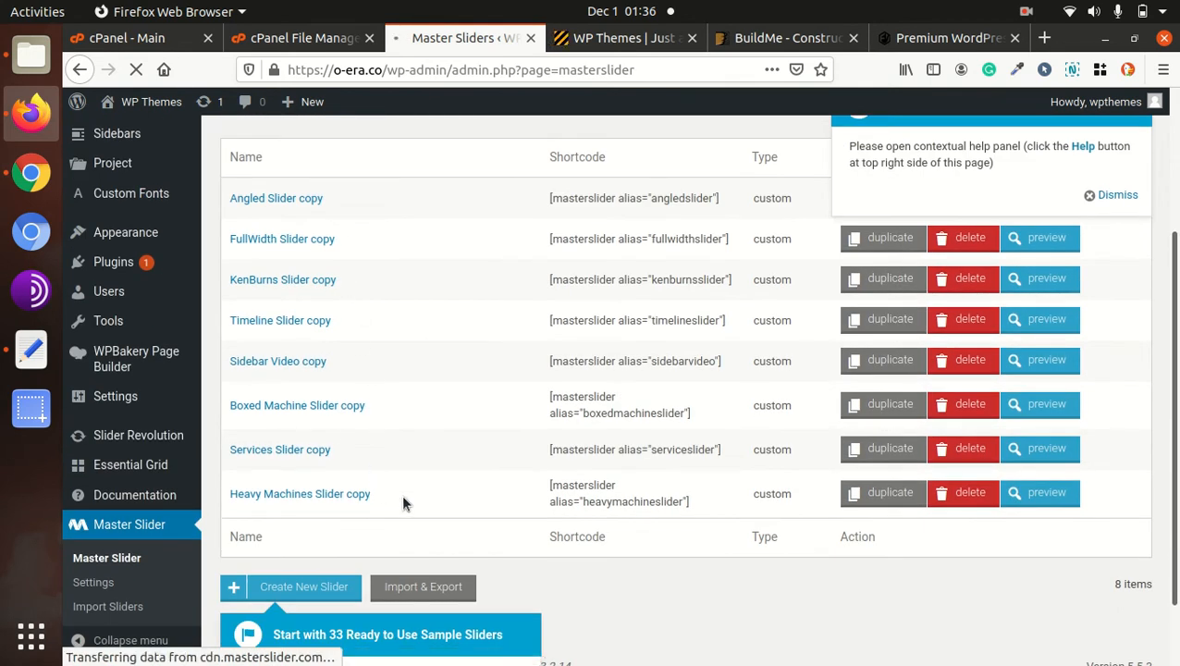
scroll(404, 501, down, 2)
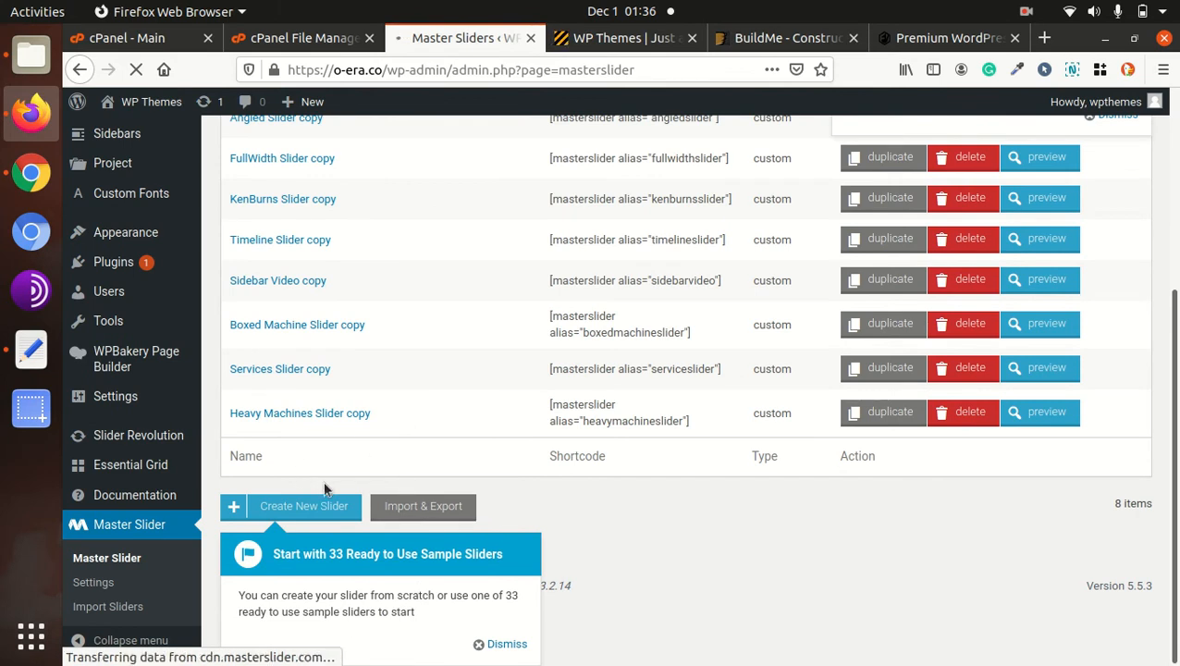
click(416, 509)
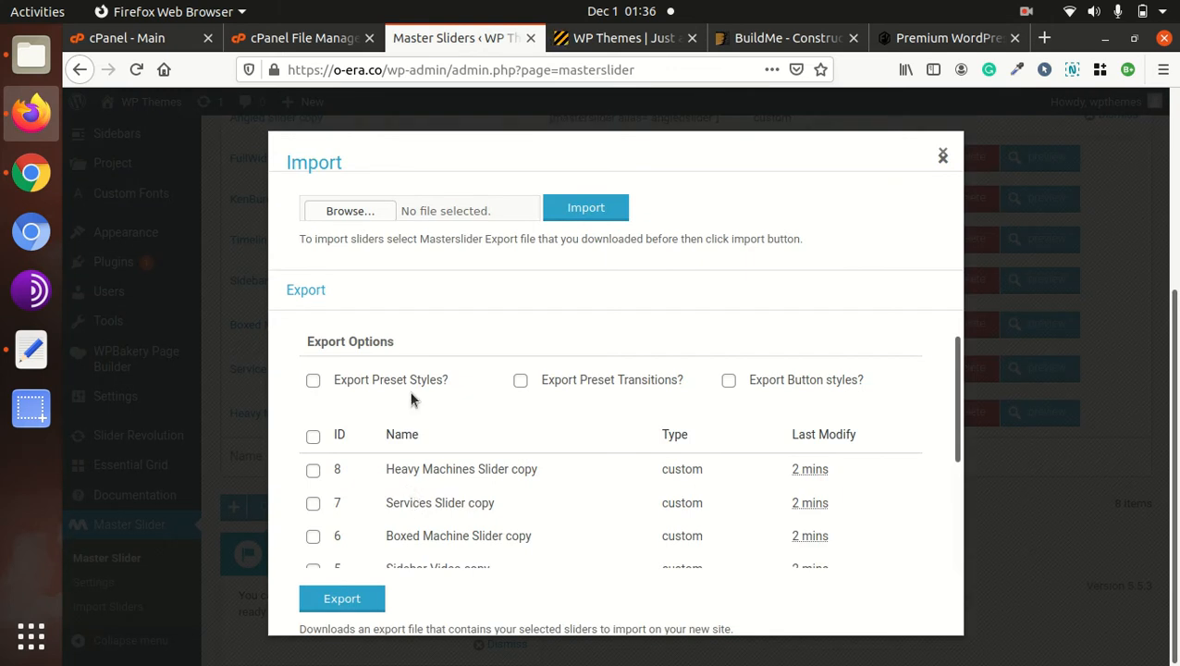
Import masterslider.json from the master-slider folder in buildme/dummy-data into Master Slider
click(377, 212)
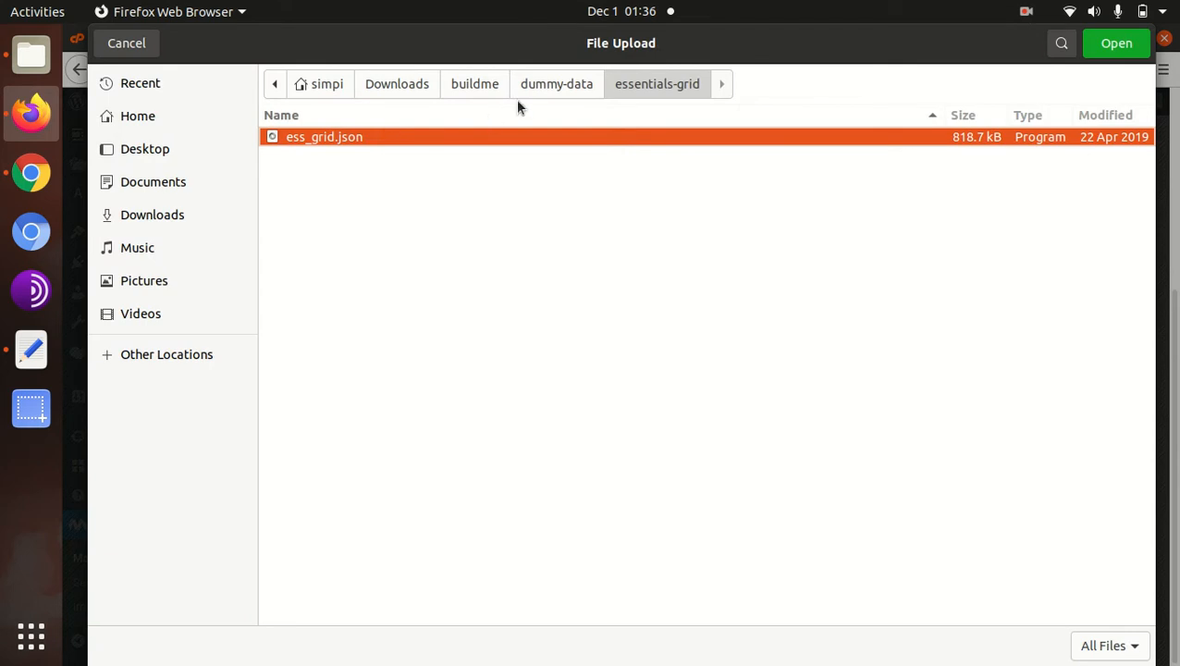
click(536, 89)
click(358, 180)
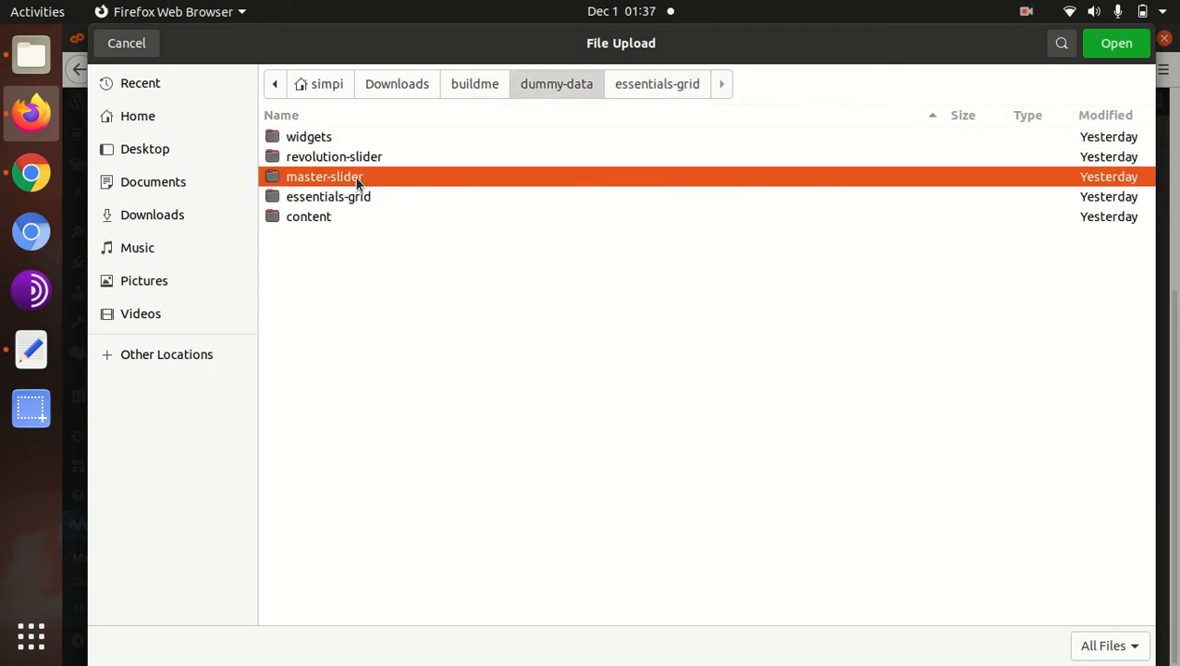
double_click(358, 179)
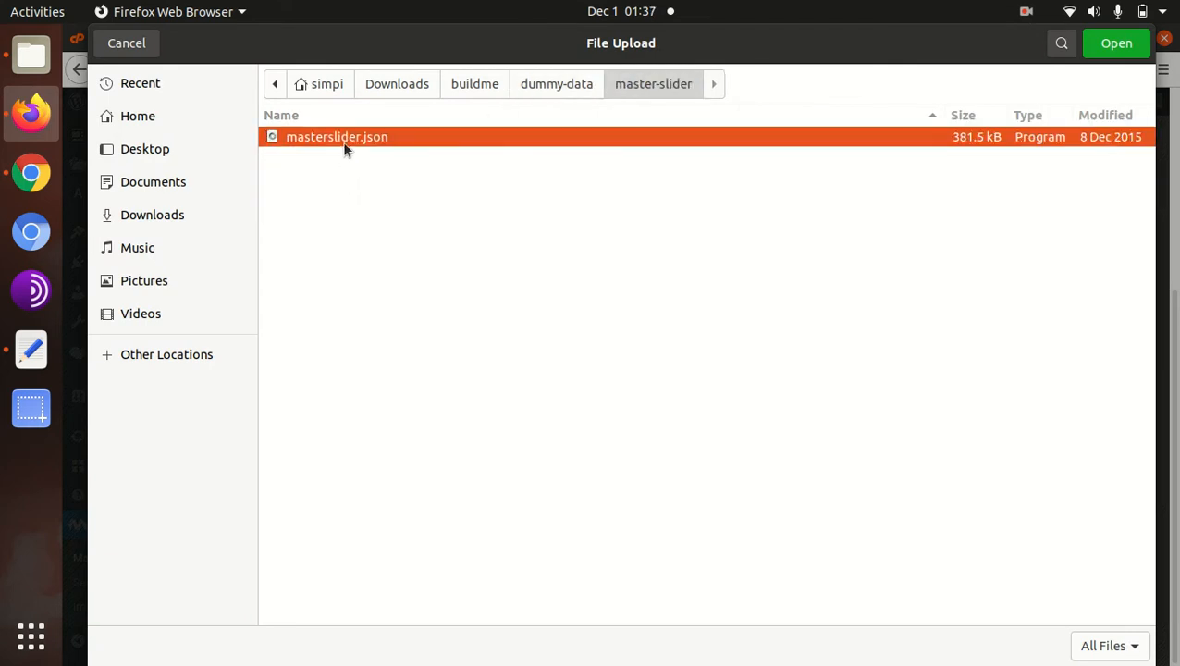
click(1090, 47)
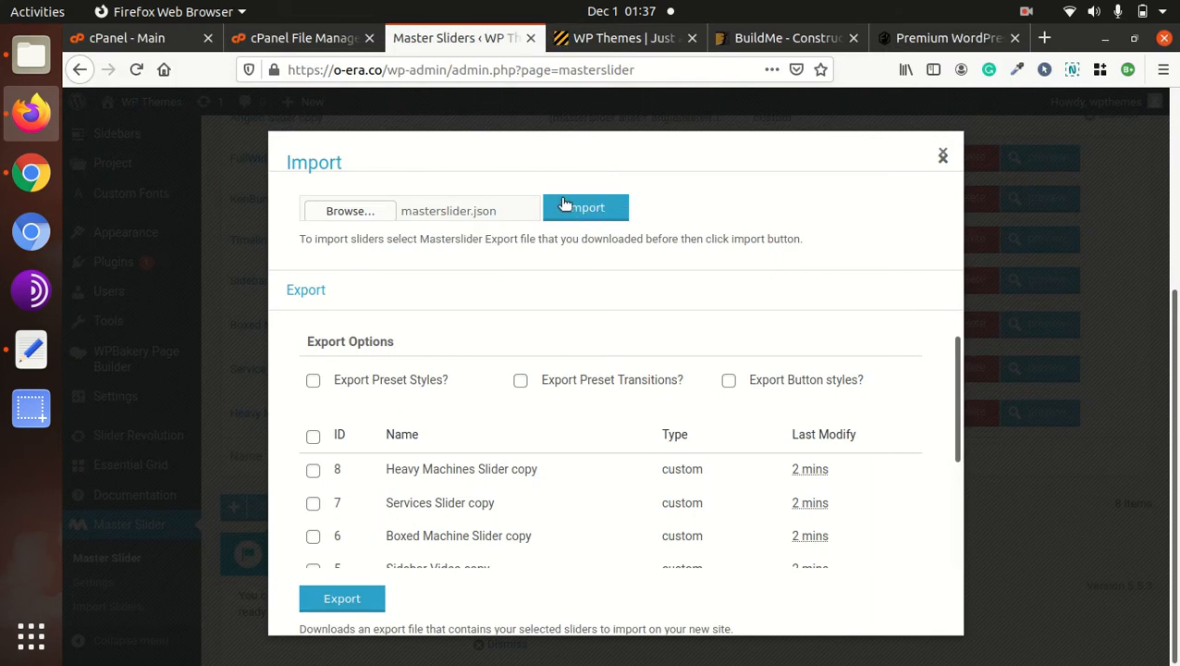
click(585, 210)
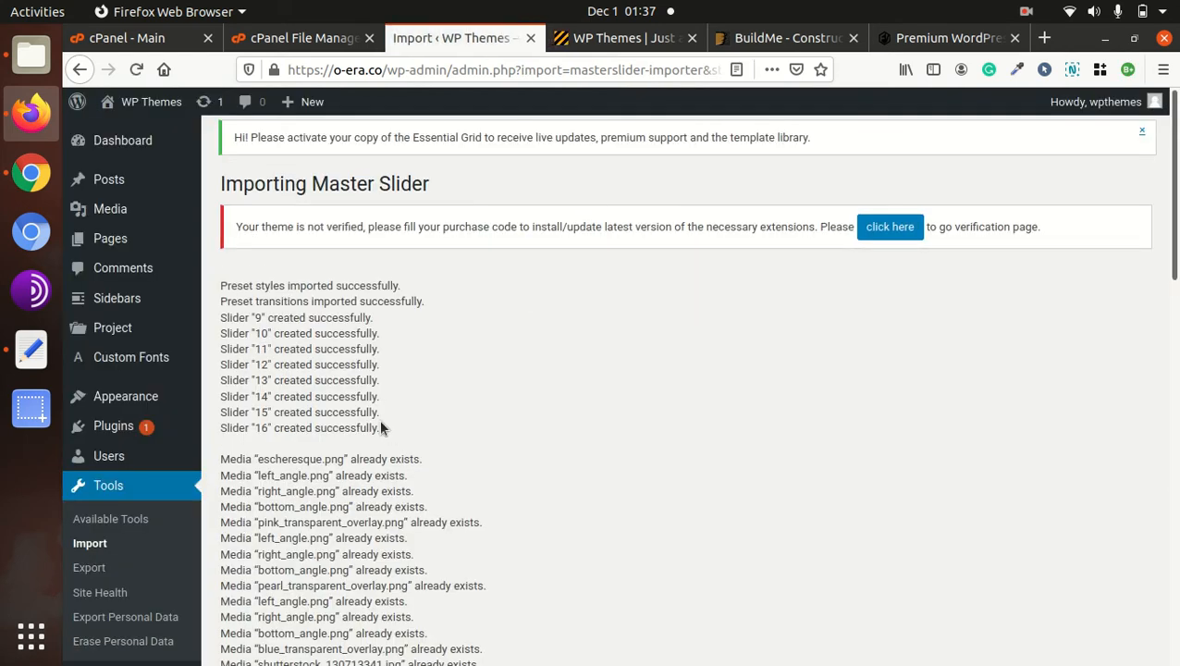
Review the log of the masterslider.json import, from the preset styles down to its end
drag(222, 287, 299, 287)
click(407, 279)
scroll(451, 333, down, 10)
scroll(473, 372, down, 5)
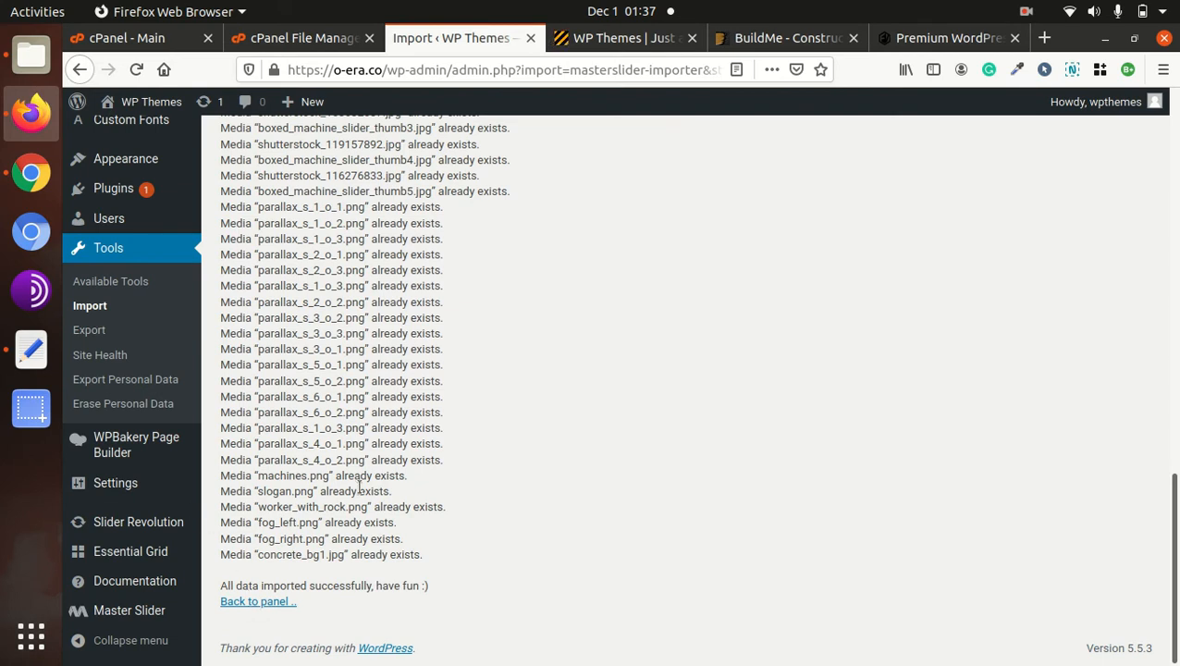
Return to the Master Slider overview and check the full list of imported sliders
mouse_move(126, 611)
click(245, 530)
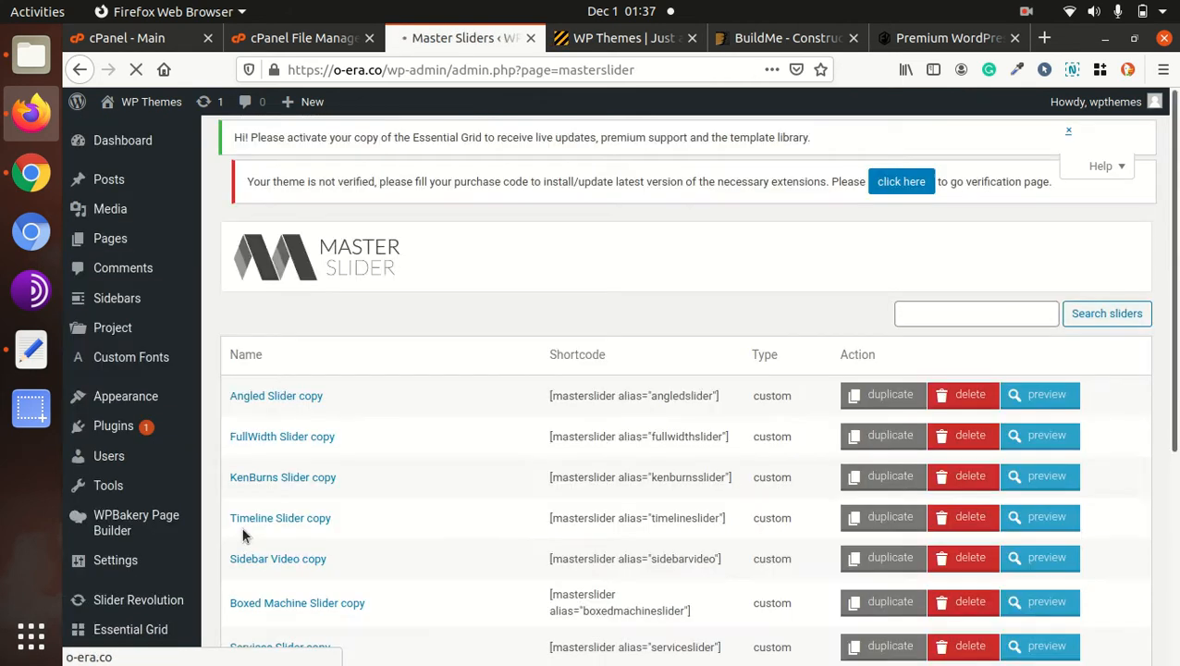
scroll(476, 493, down, 5)
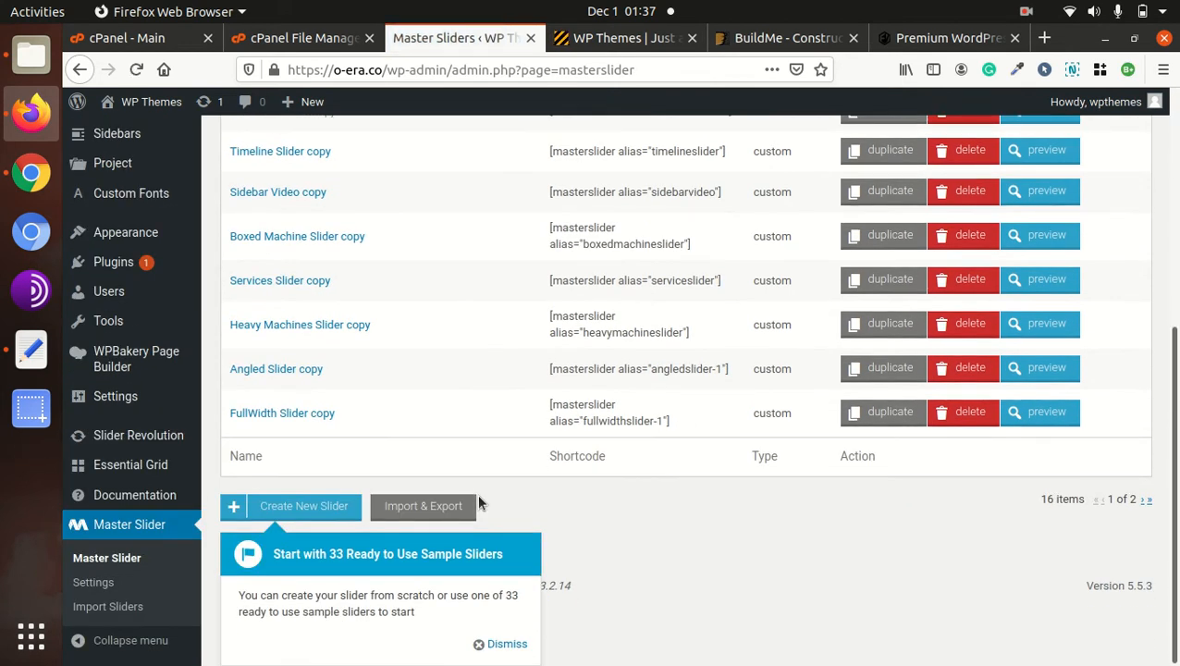
scroll(478, 502, up, 4)
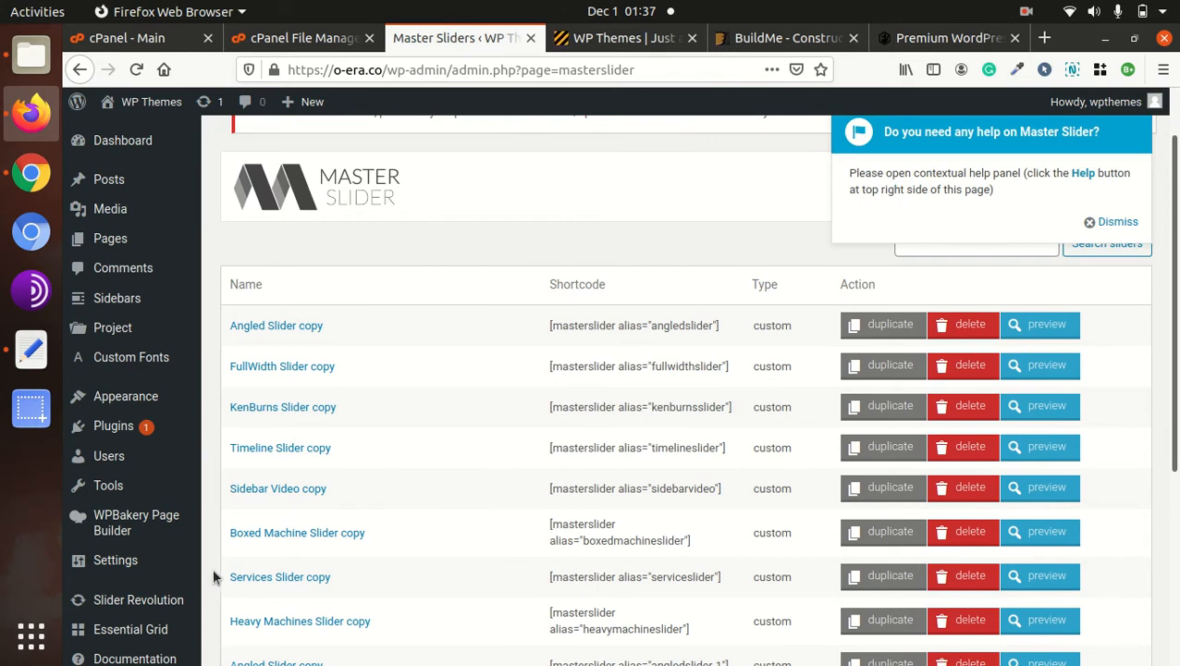
scroll(212, 568, down, 2)
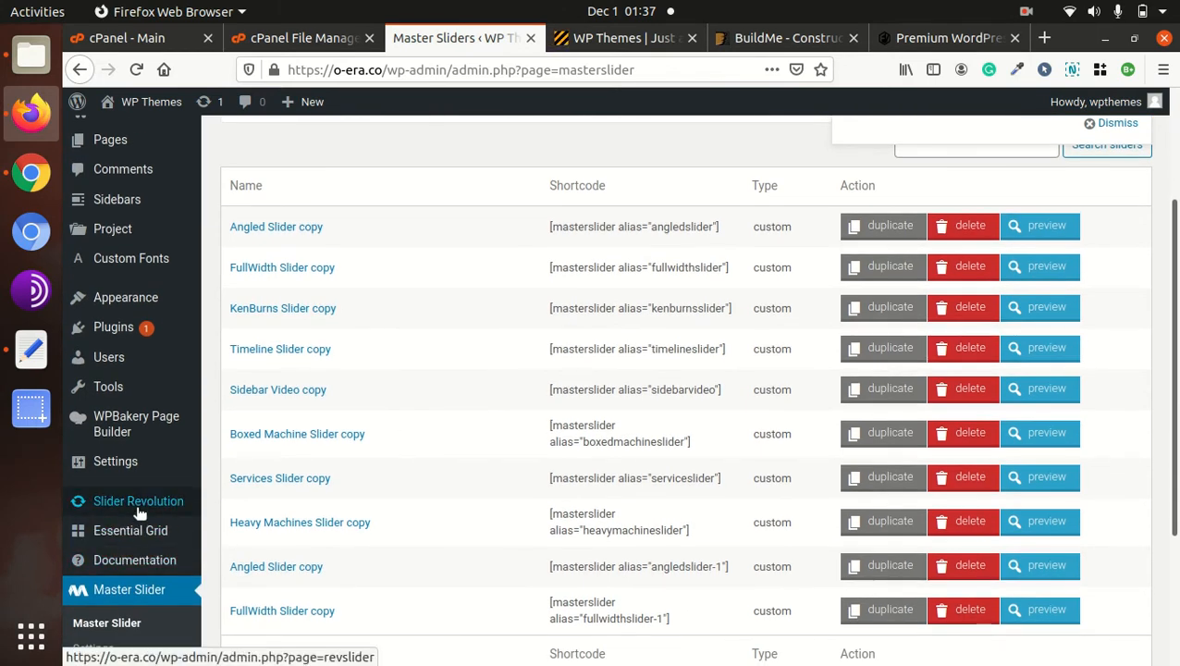
Open Slider Revolution's module overview and start a manual import
click(139, 510)
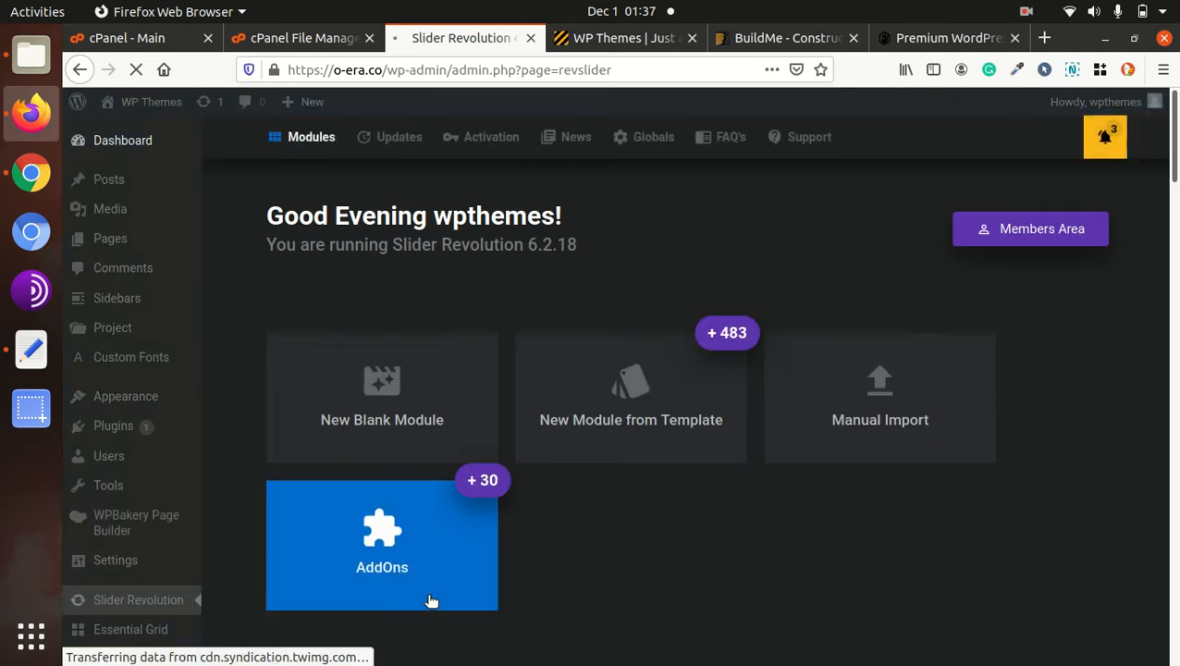
scroll(430, 600, down, 5)
scroll(490, 572, up, 3)
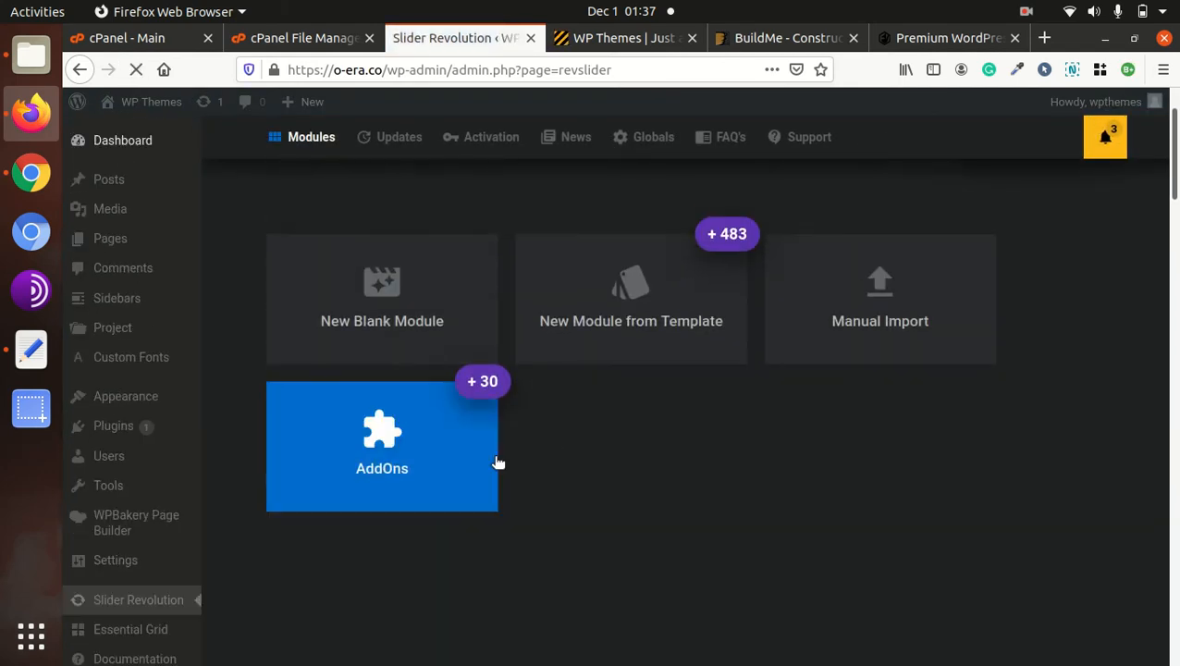
click(852, 321)
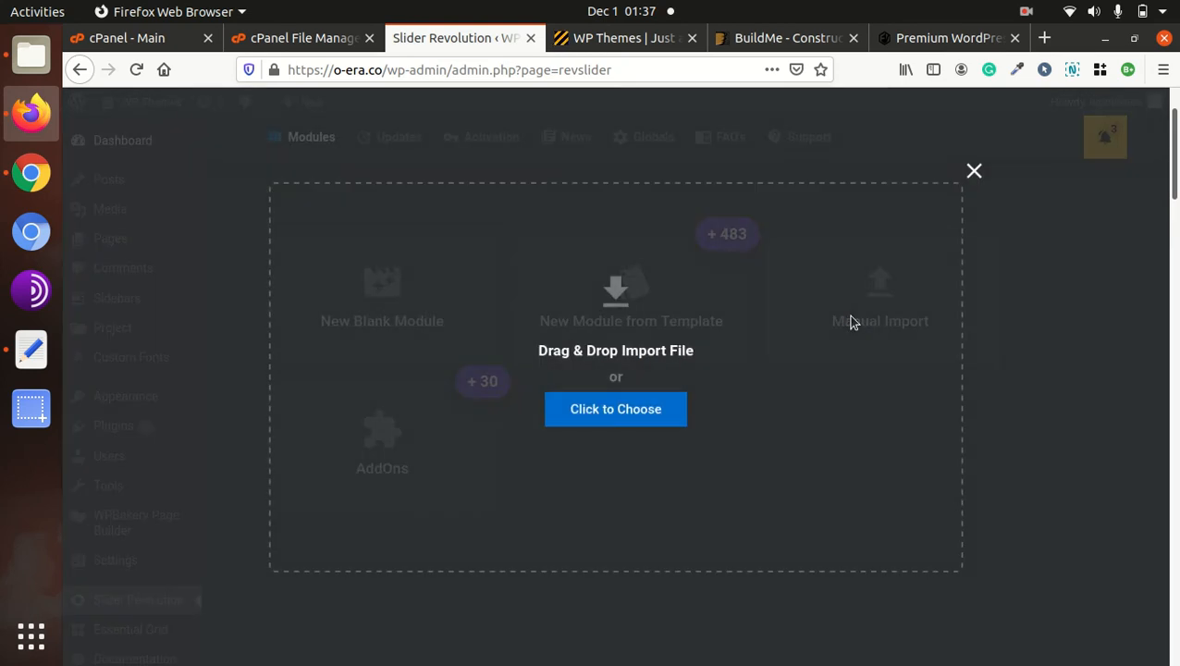
Import project_showcase.zip from the revolution-slider folder in buildme/dummy-data and check the module list
click(604, 422)
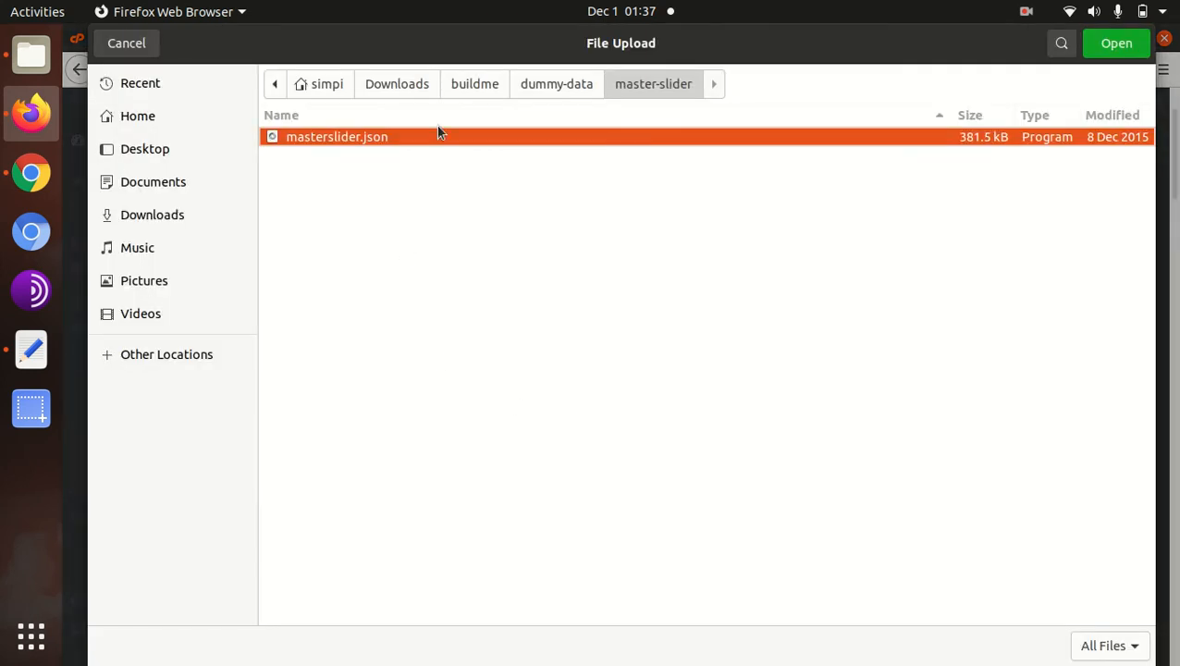
click(557, 84)
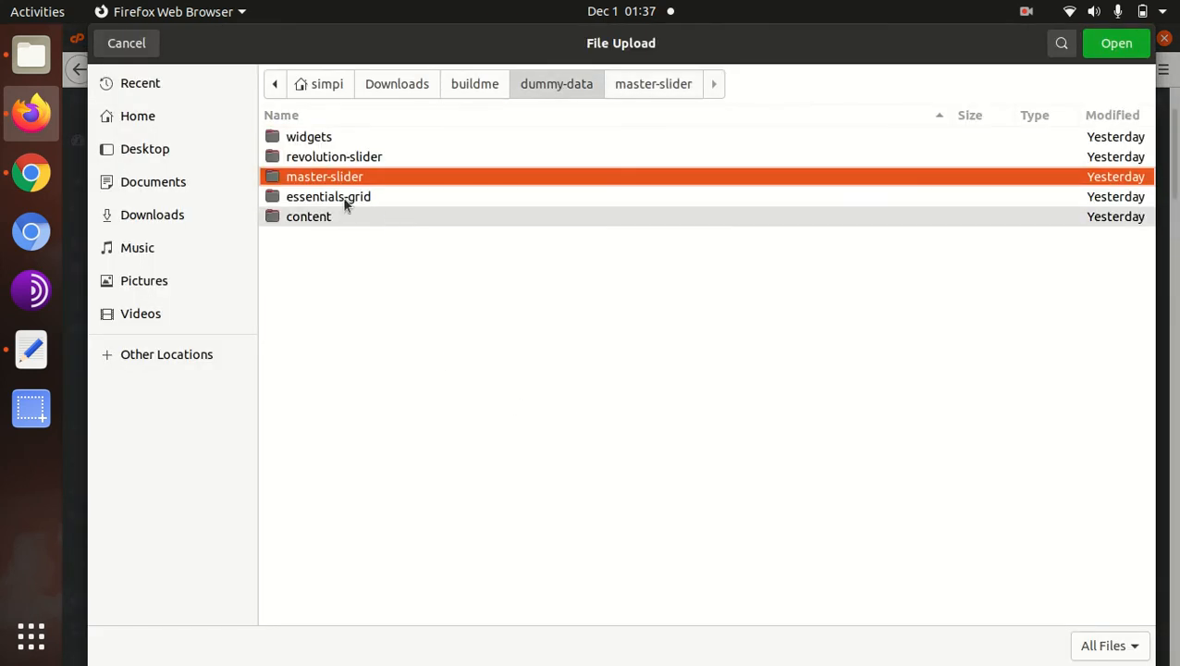
double_click(339, 157)
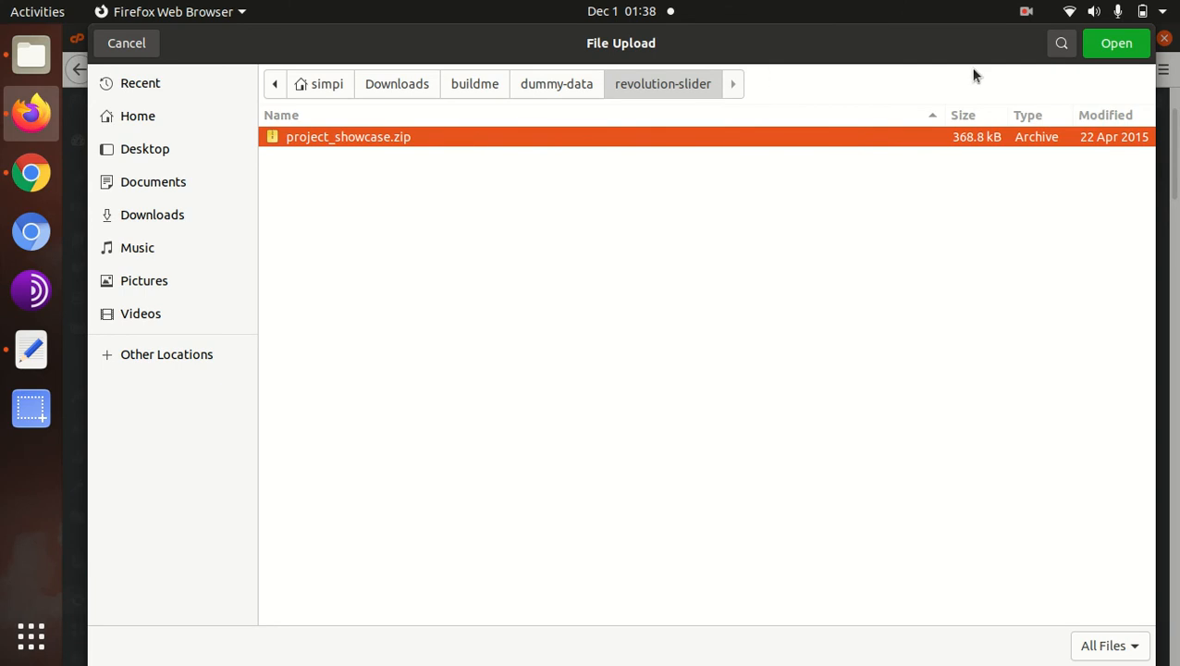
click(1114, 43)
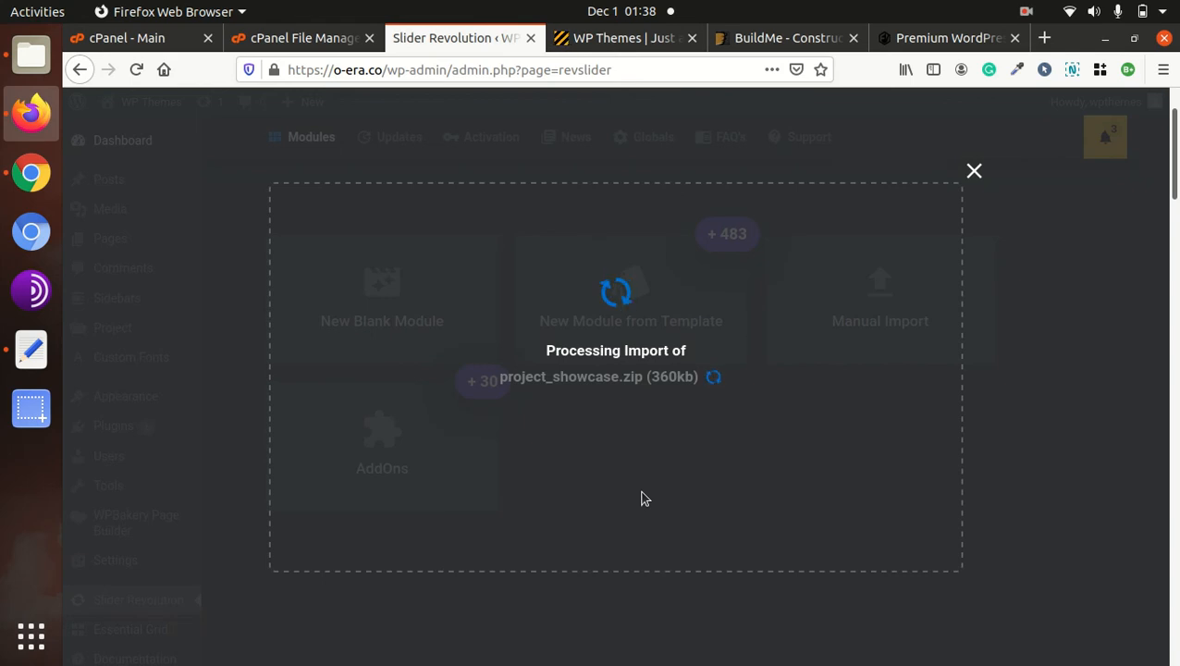
scroll(592, 507, down, 3)
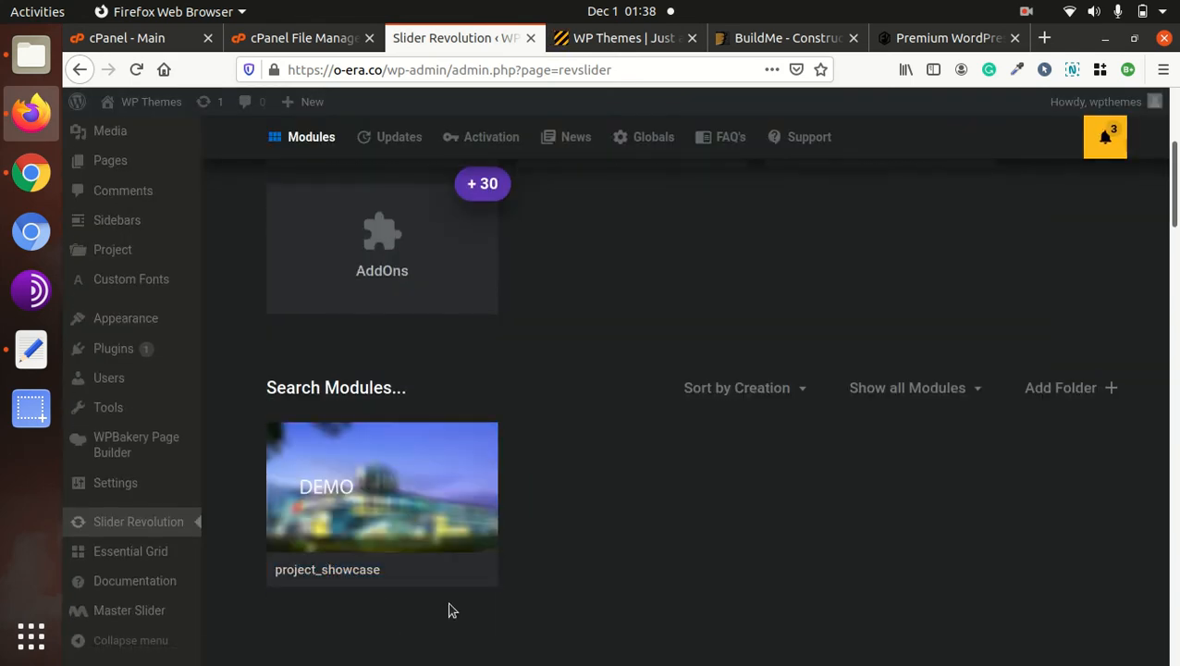
scroll(449, 610, up, 3)
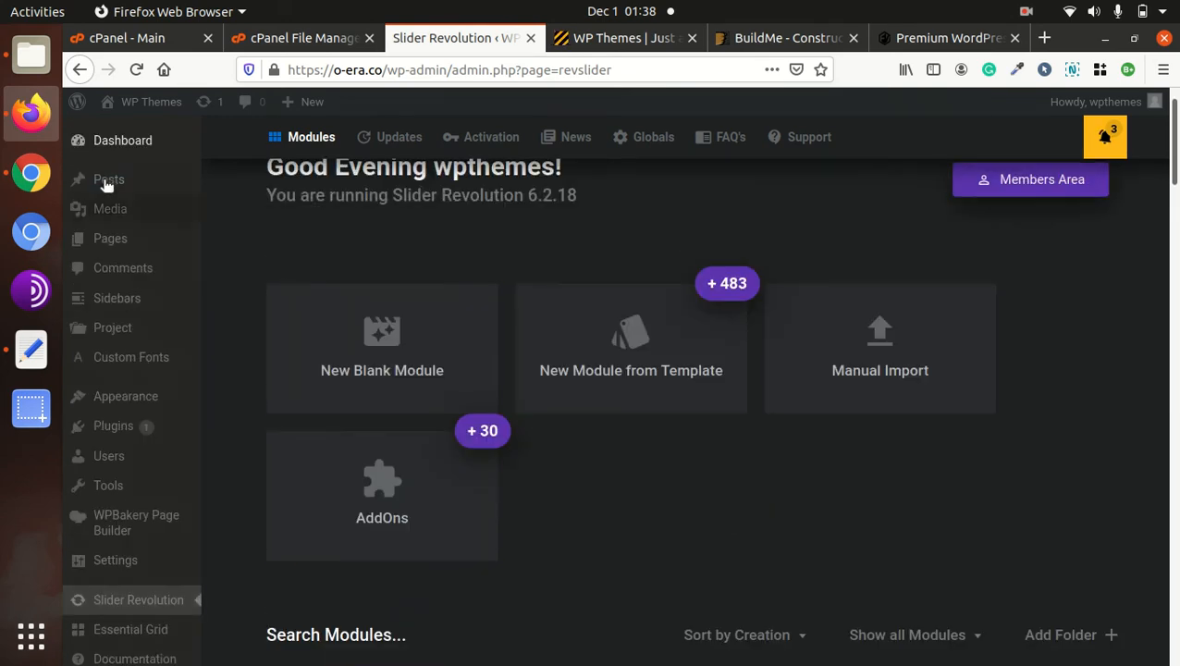
Switch to Files, go through the subfolders of buildme/dummy-data, and open the widgets folder
click(39, 70)
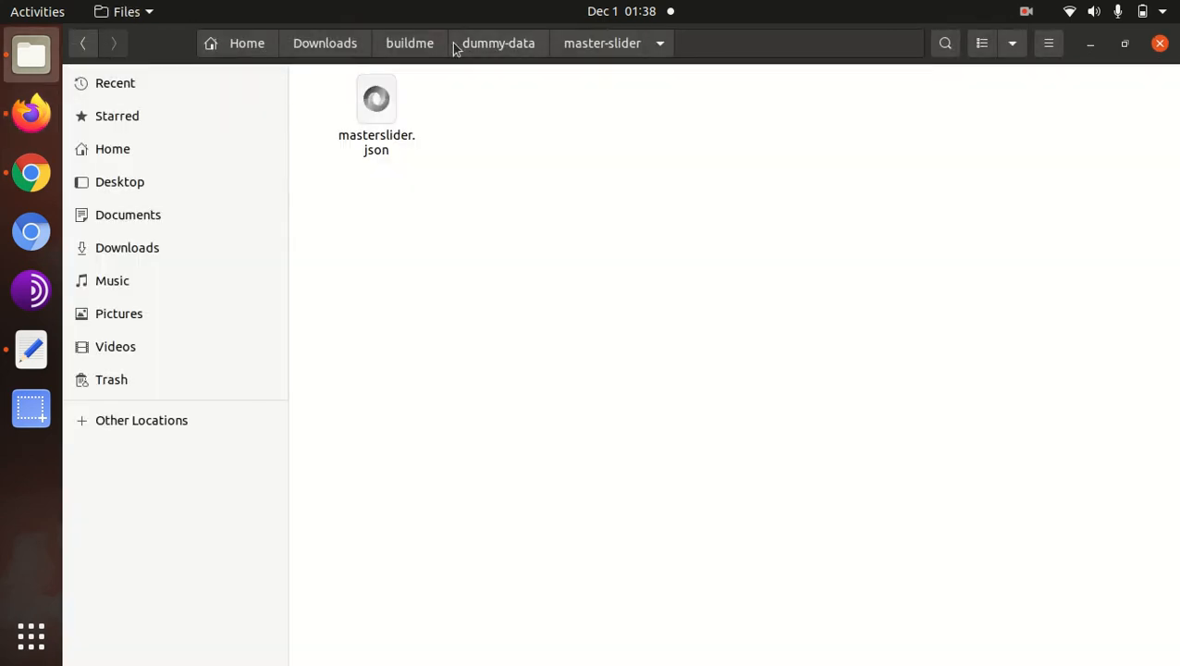
click(421, 45)
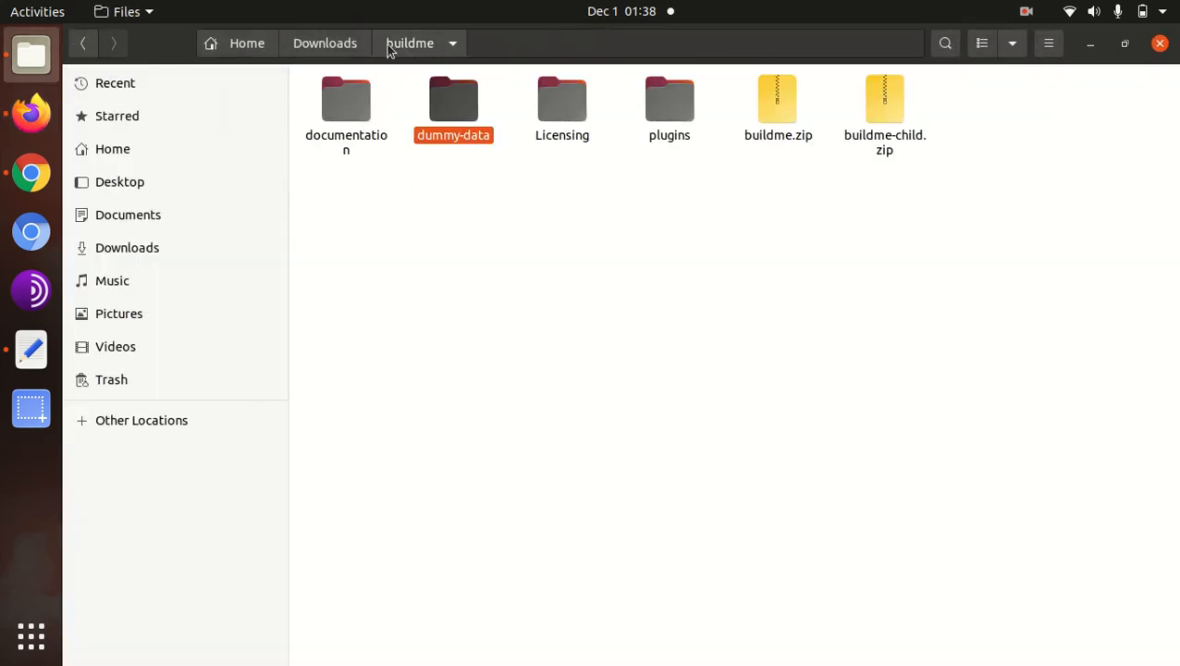
double_click(453, 111)
click(466, 112)
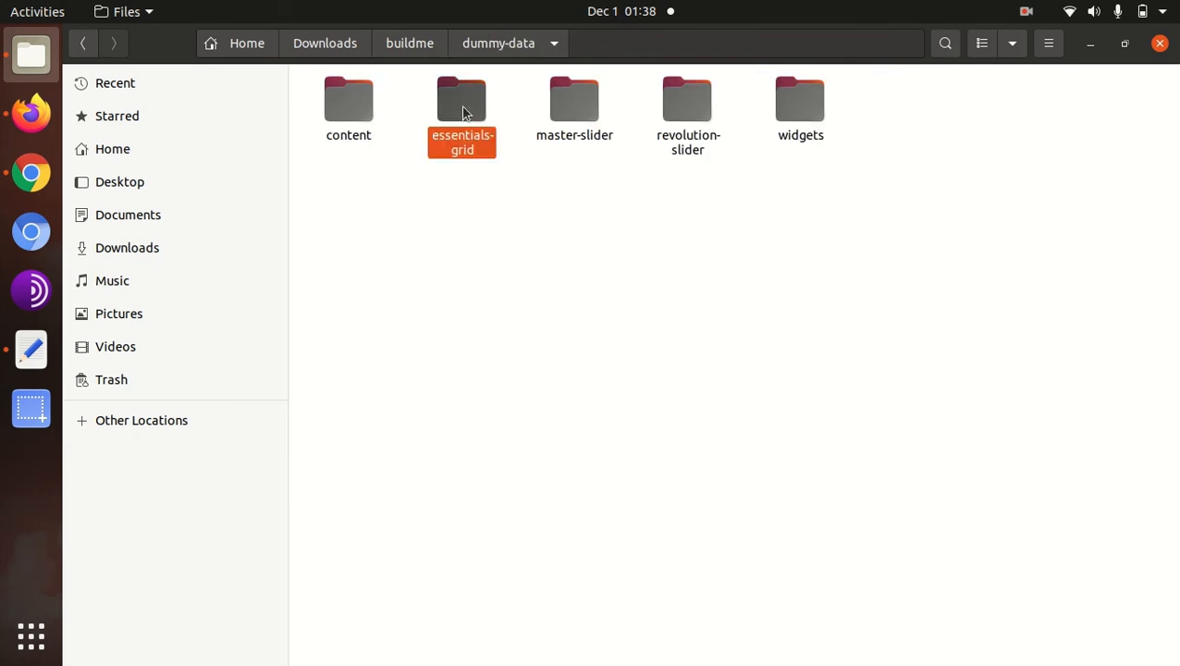
click(558, 109)
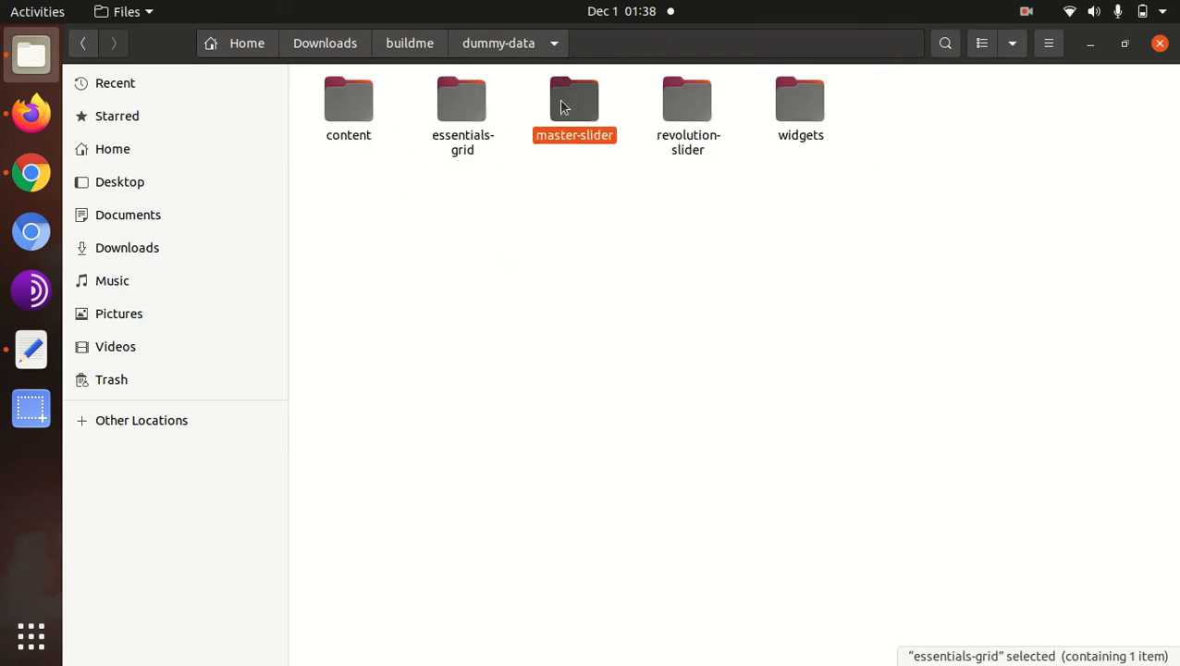
click(680, 126)
double_click(790, 113)
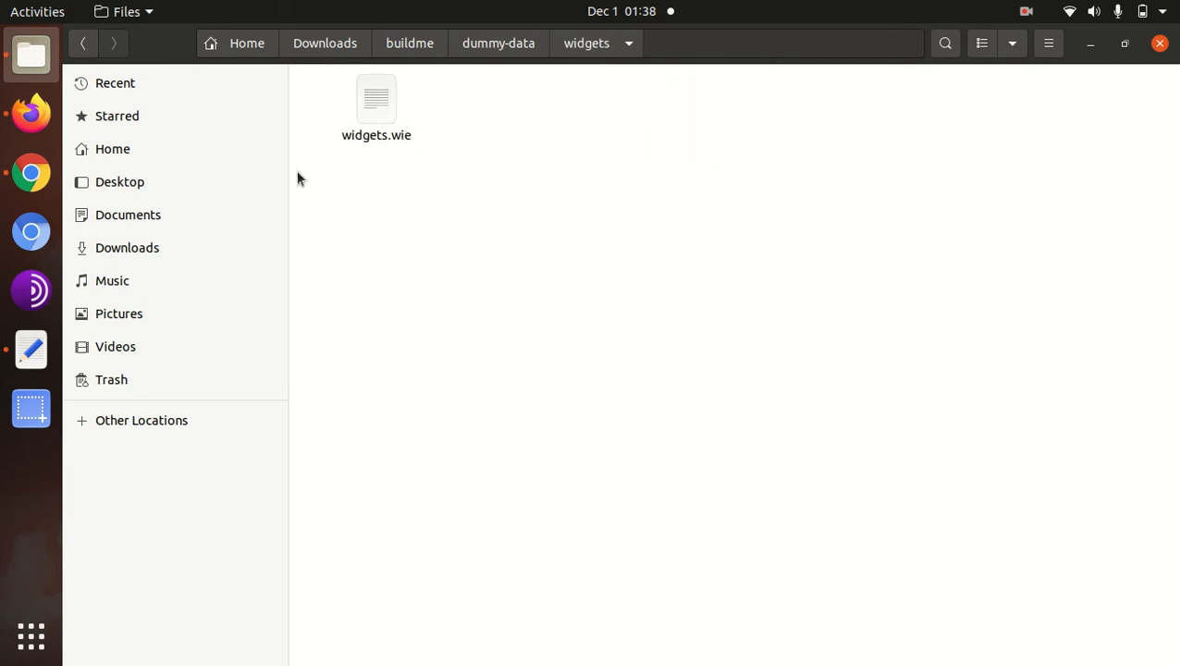
Return to Firefox, go back to the WordPress dashboard, and open the Import tools page to view the available importers
click(37, 129)
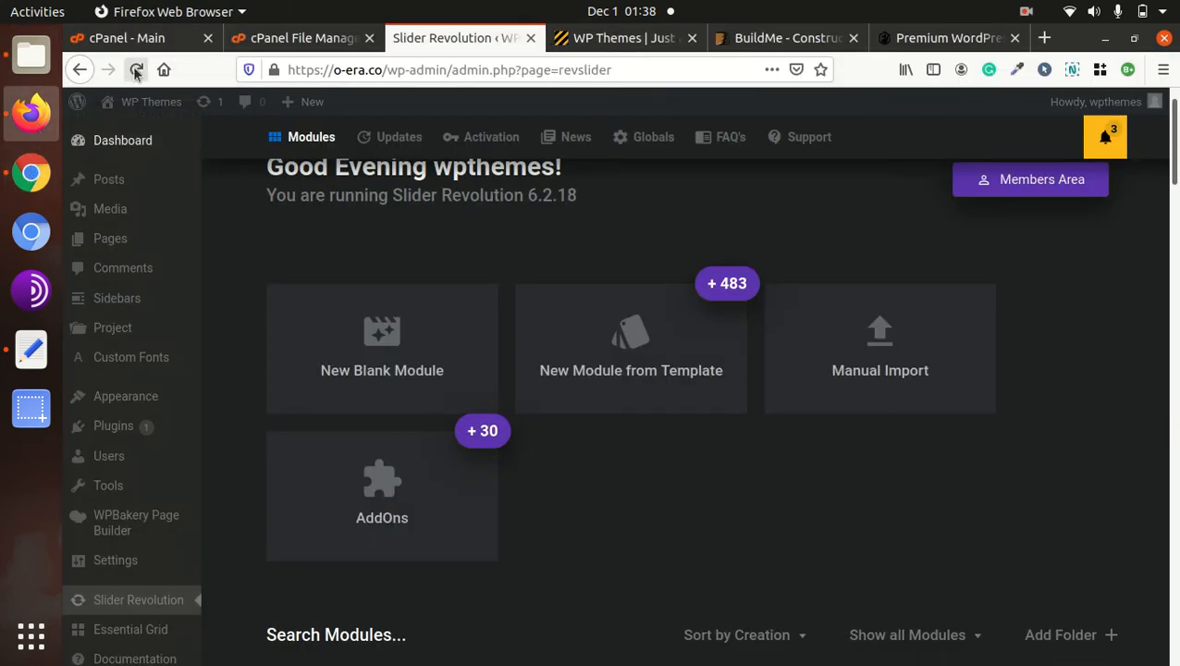
click(124, 140)
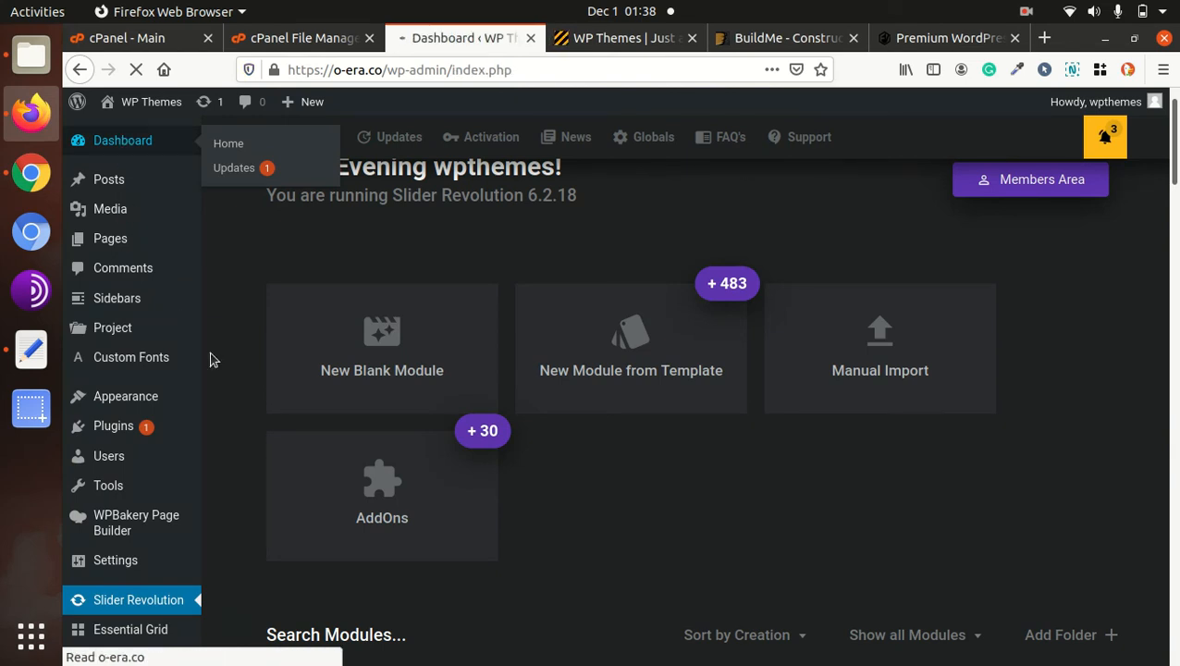
scroll(211, 361, down, 6)
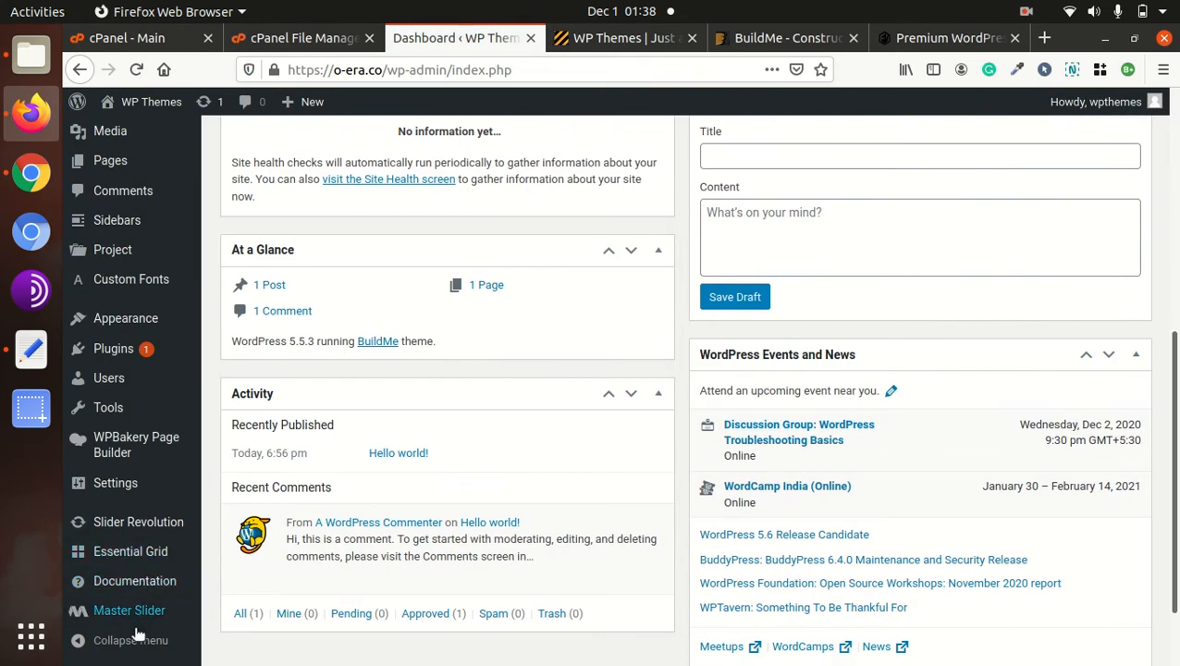
mouse_move(135, 616)
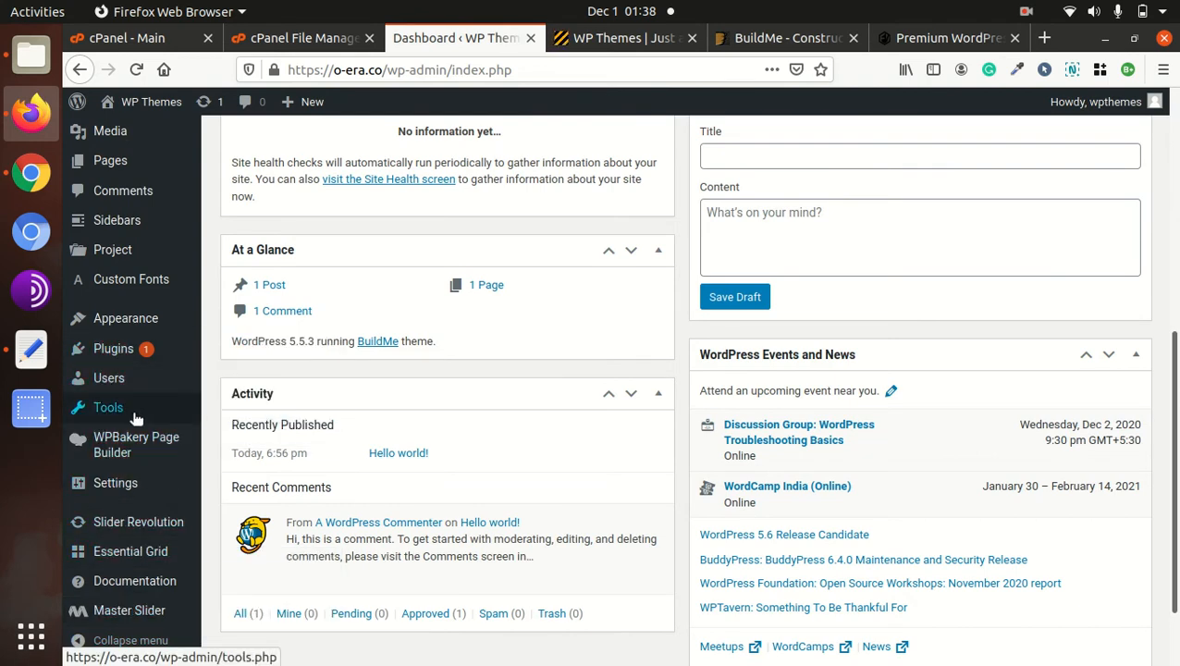
mouse_move(134, 419)
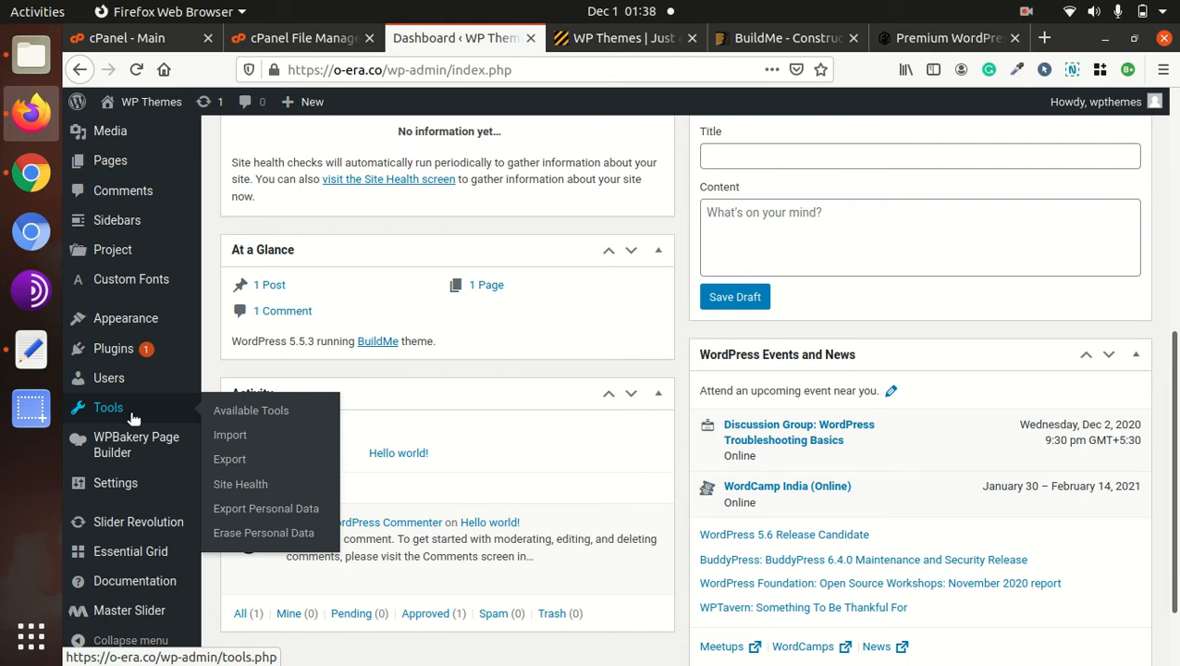
click(224, 438)
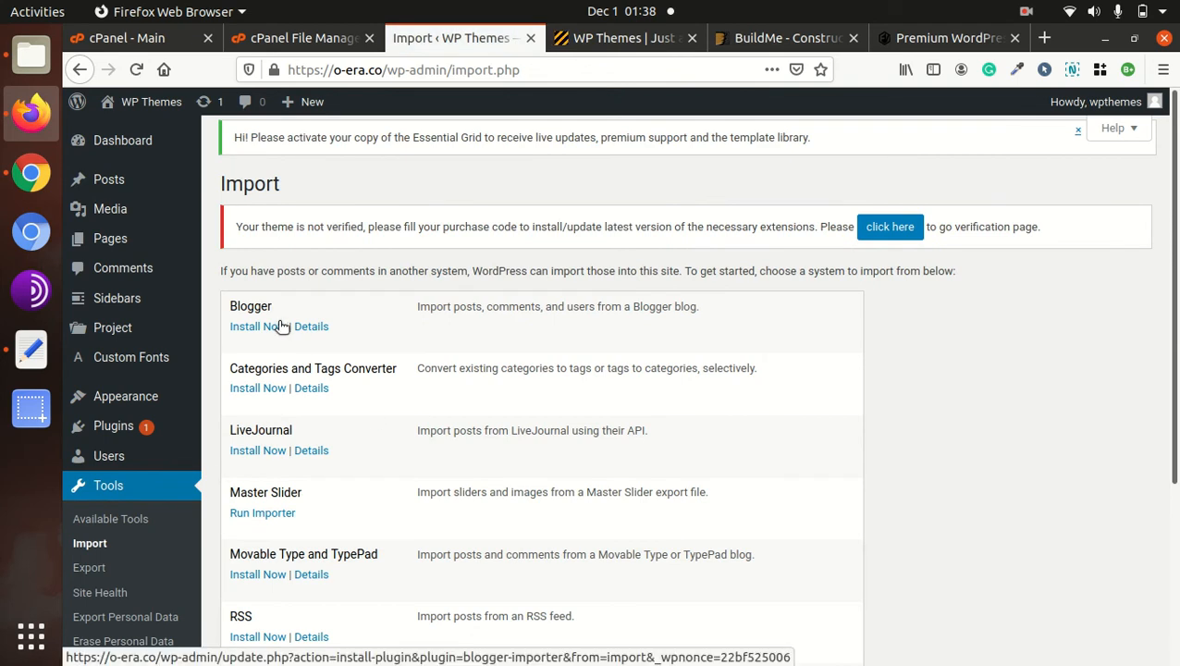
scroll(283, 333, down, 5)
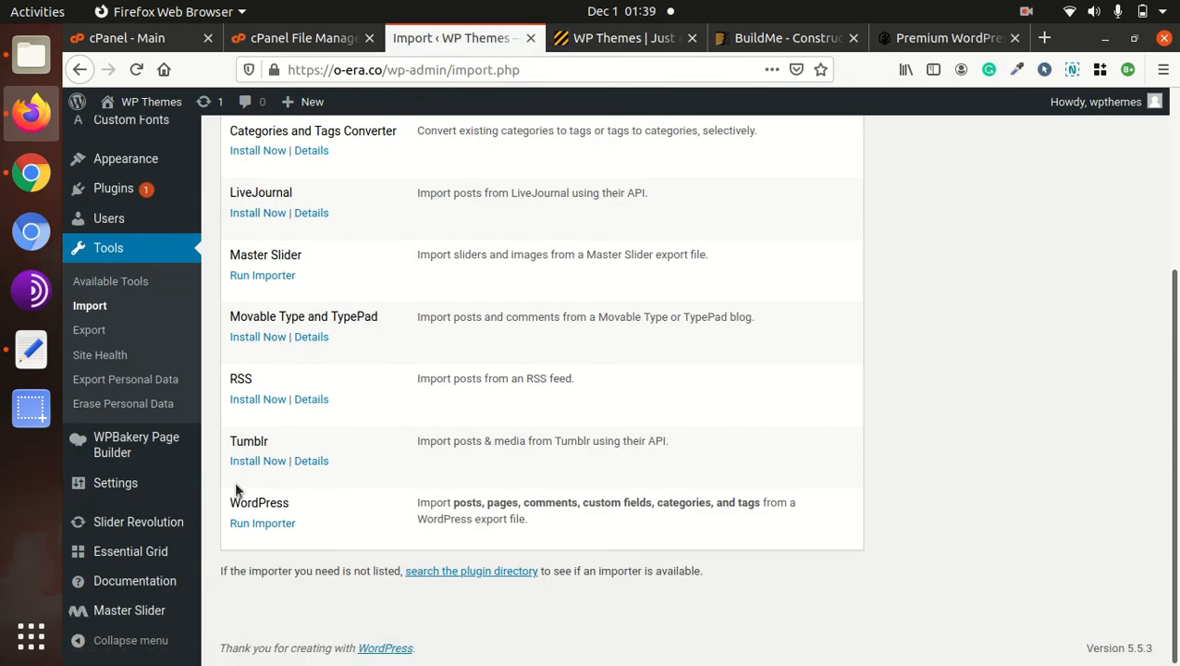
scroll(288, 322, up, 3)
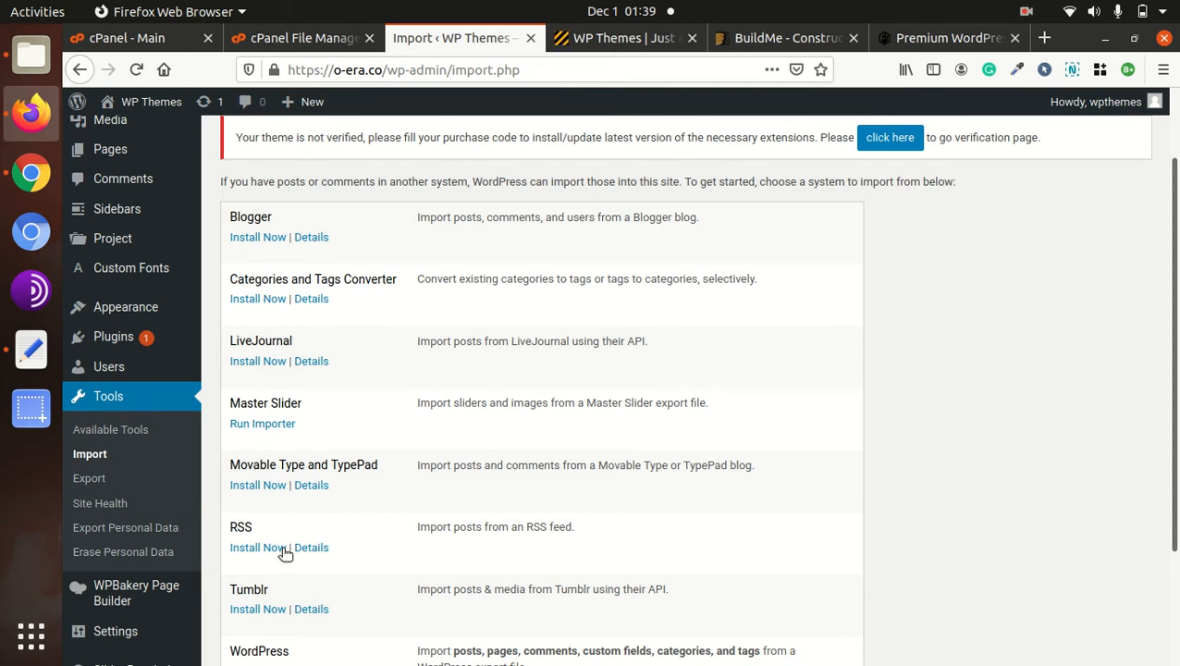
Go to the page for adding new plugins and search the plugin directory for "widgets importer"
scroll(285, 547, down, 2)
scroll(224, 514, up, 3)
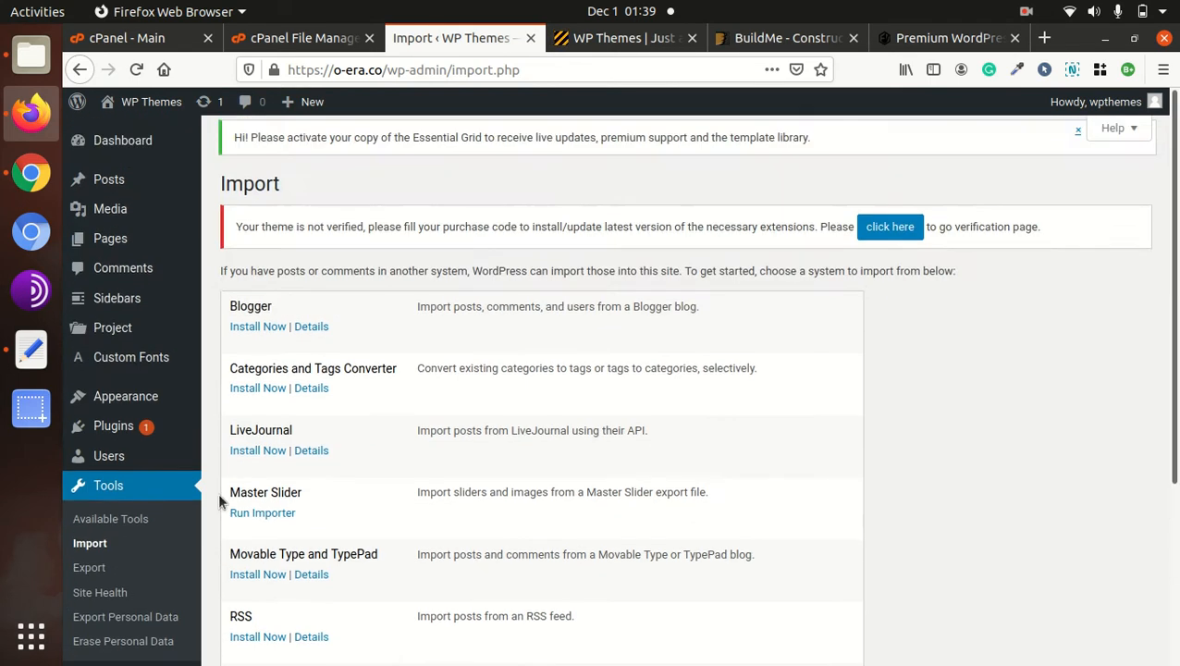
mouse_move(144, 421)
scroll(129, 414, down, 5)
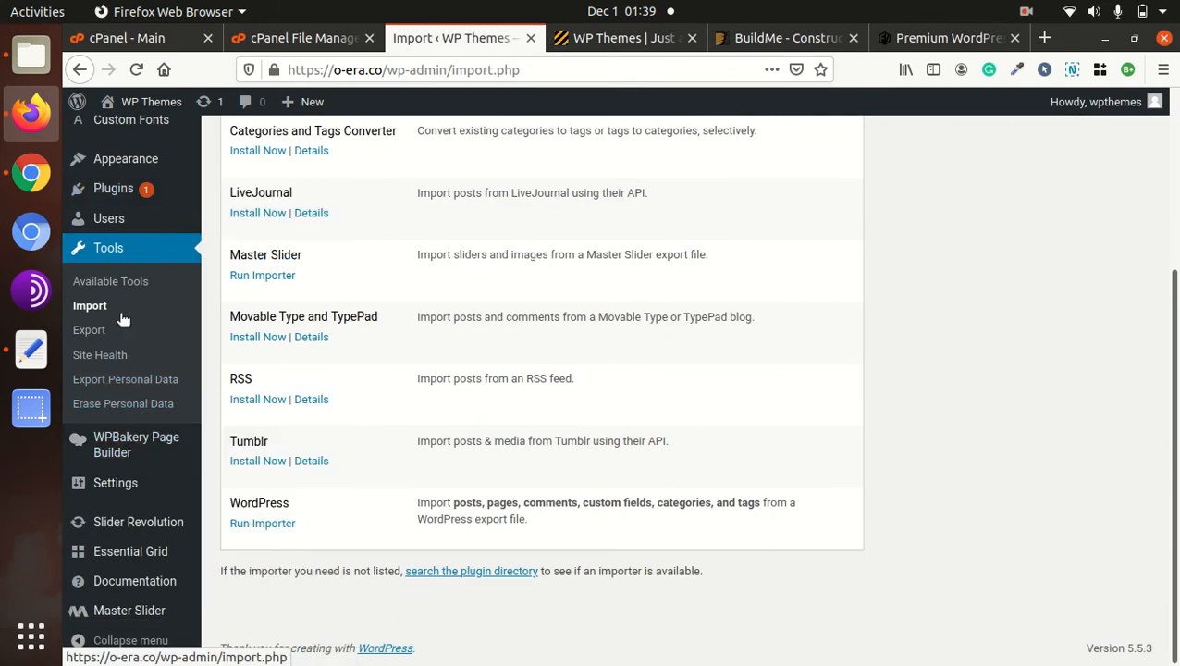
scroll(111, 319, up, 2)
mouse_move(119, 298)
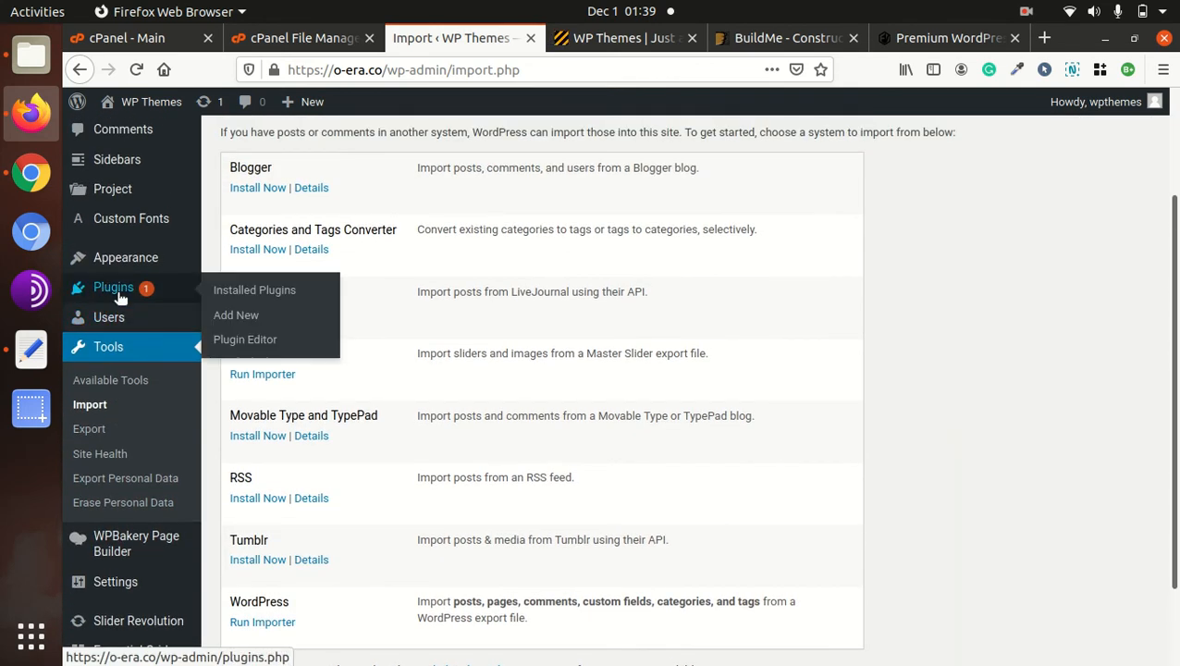
click(240, 317)
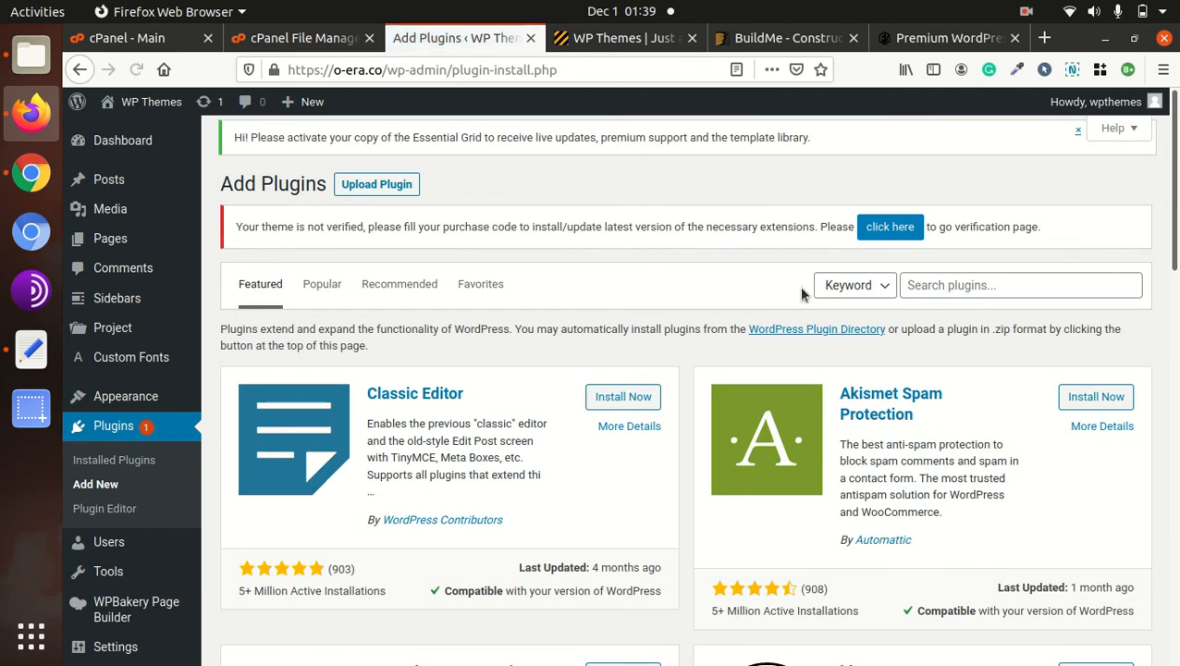
click(942, 288)
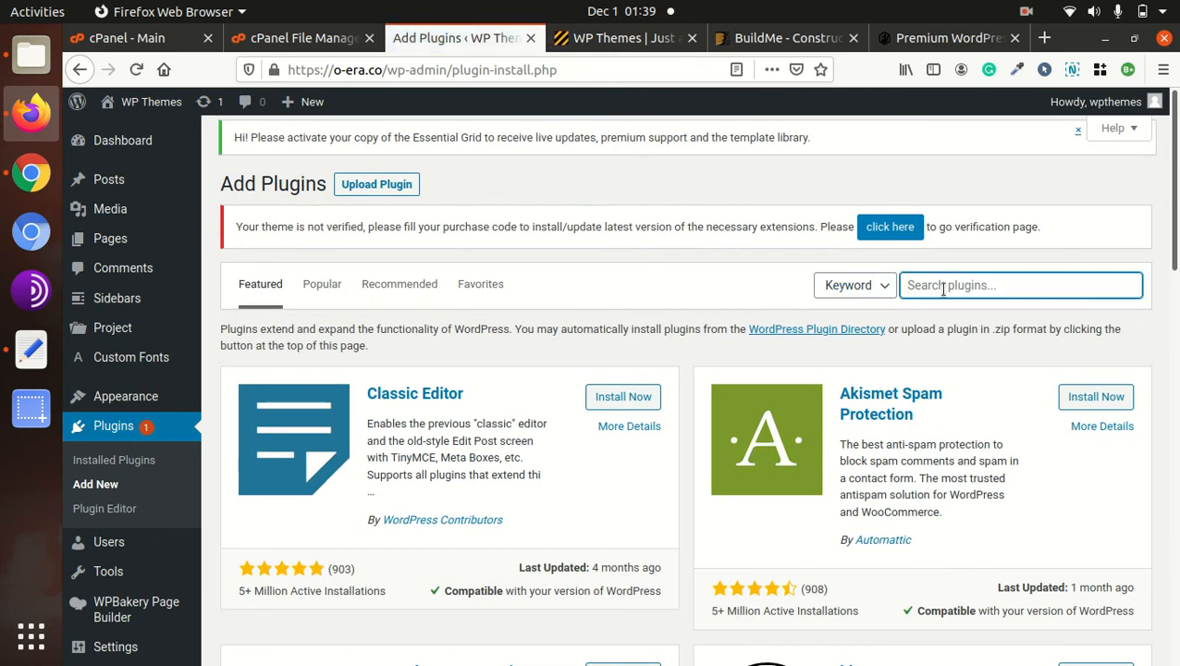
text(wid)
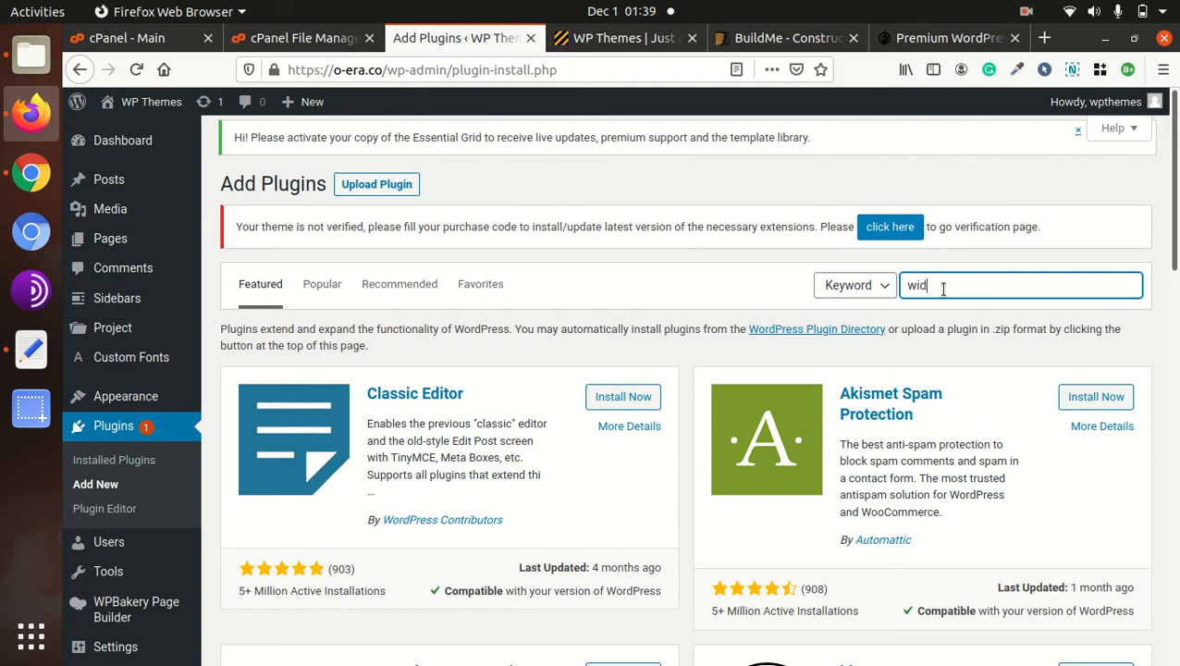
text(get)
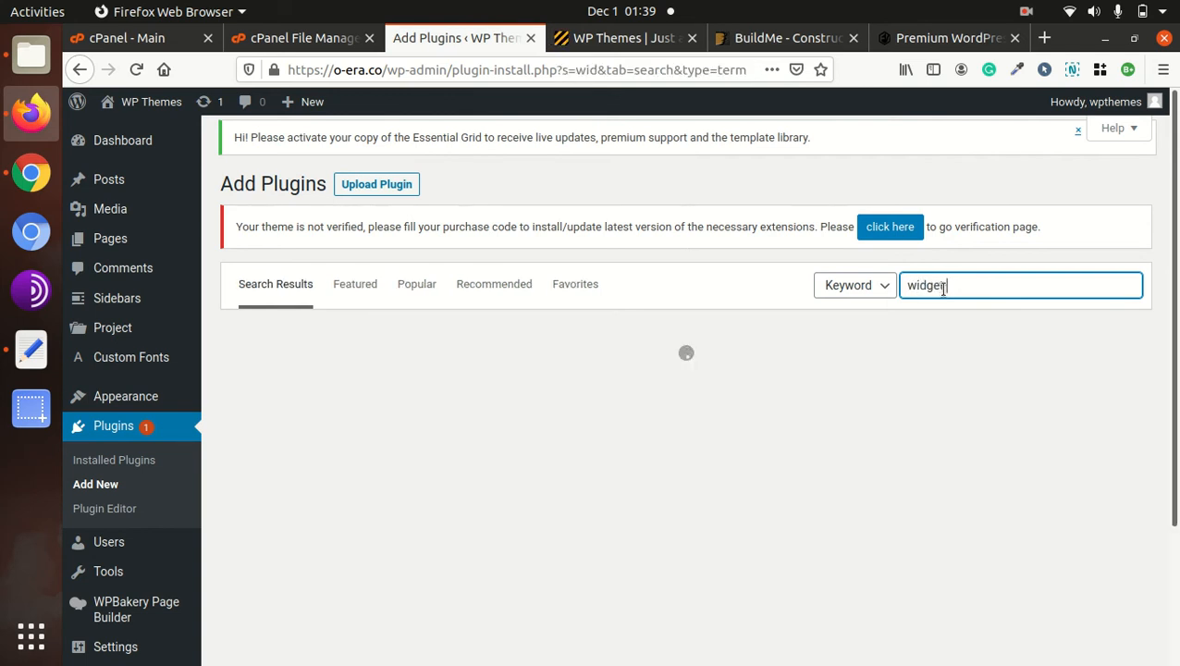
text( importer)
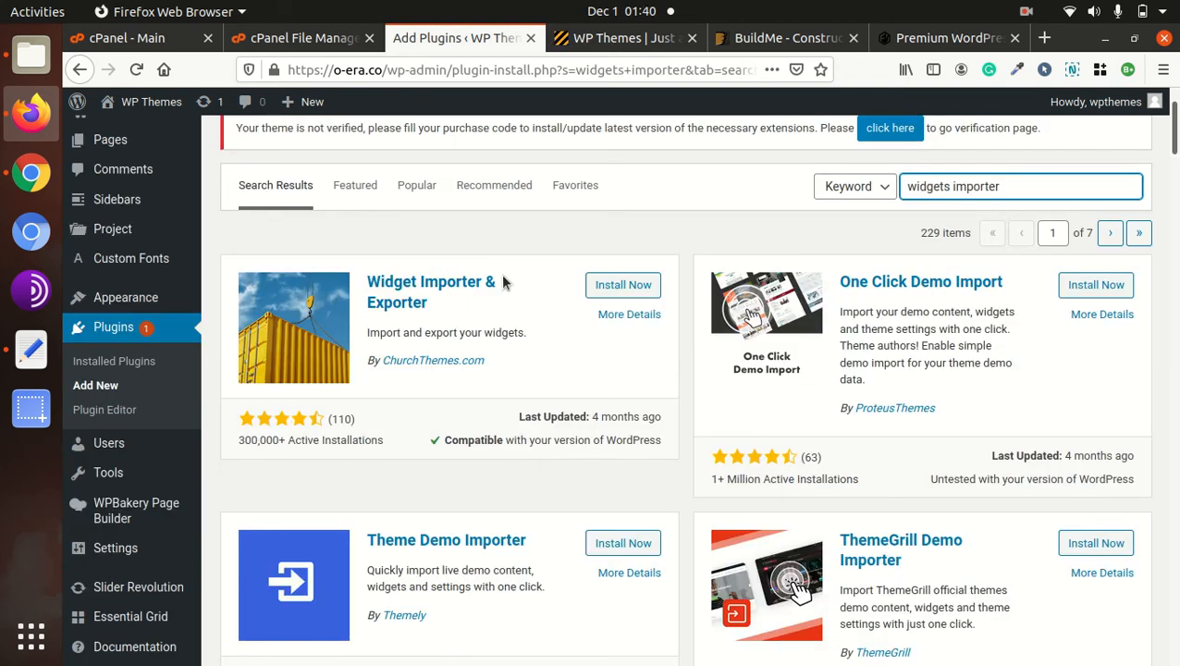
Install and activate the Widget Importer & Exporter plugin by ChurchThemes.com, and open its tools page
click(611, 285)
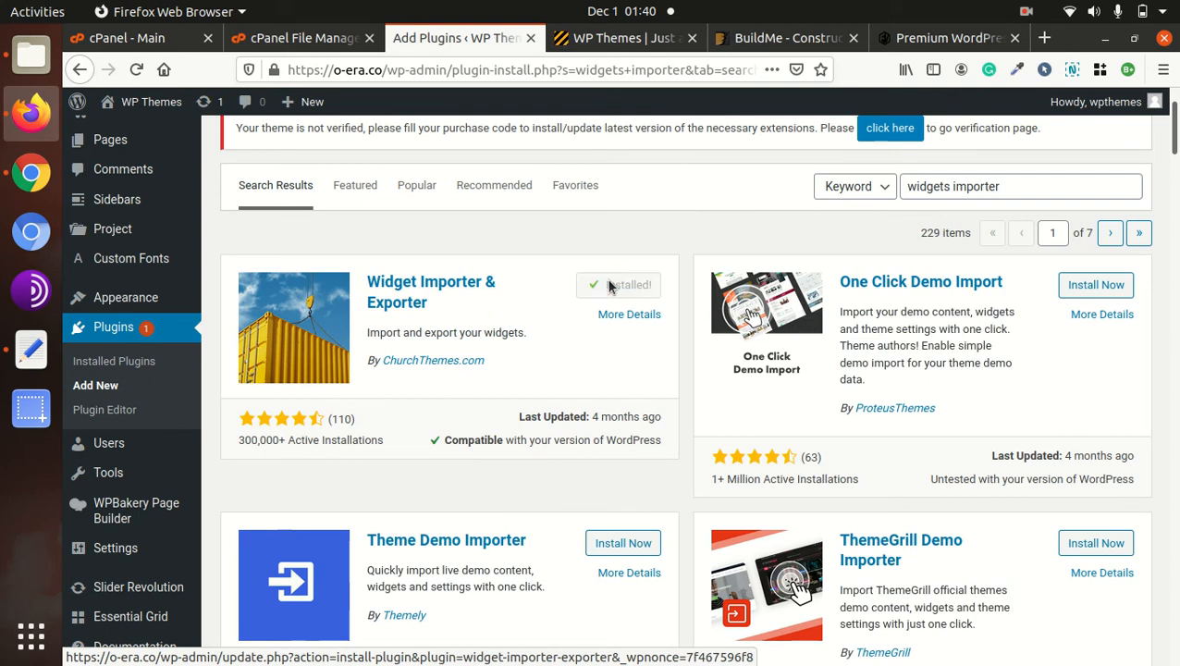
click(613, 288)
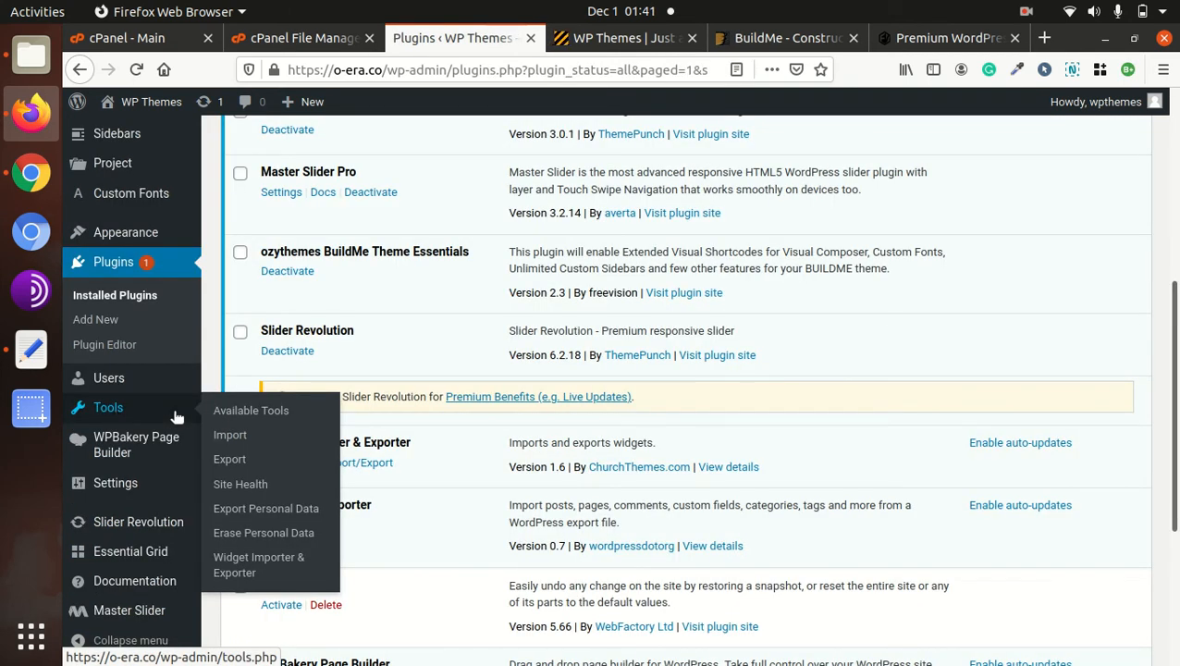
click(238, 572)
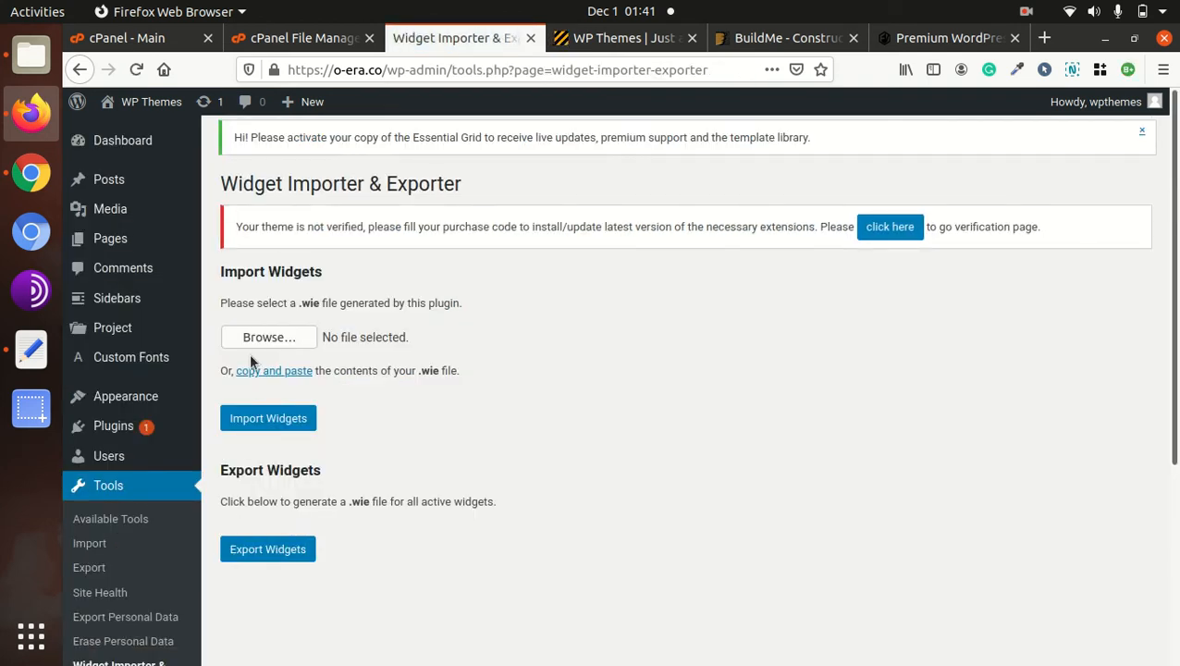
Import the widgets from widgets.wie in the buildme/dummy-data/widgets folder
click(248, 344)
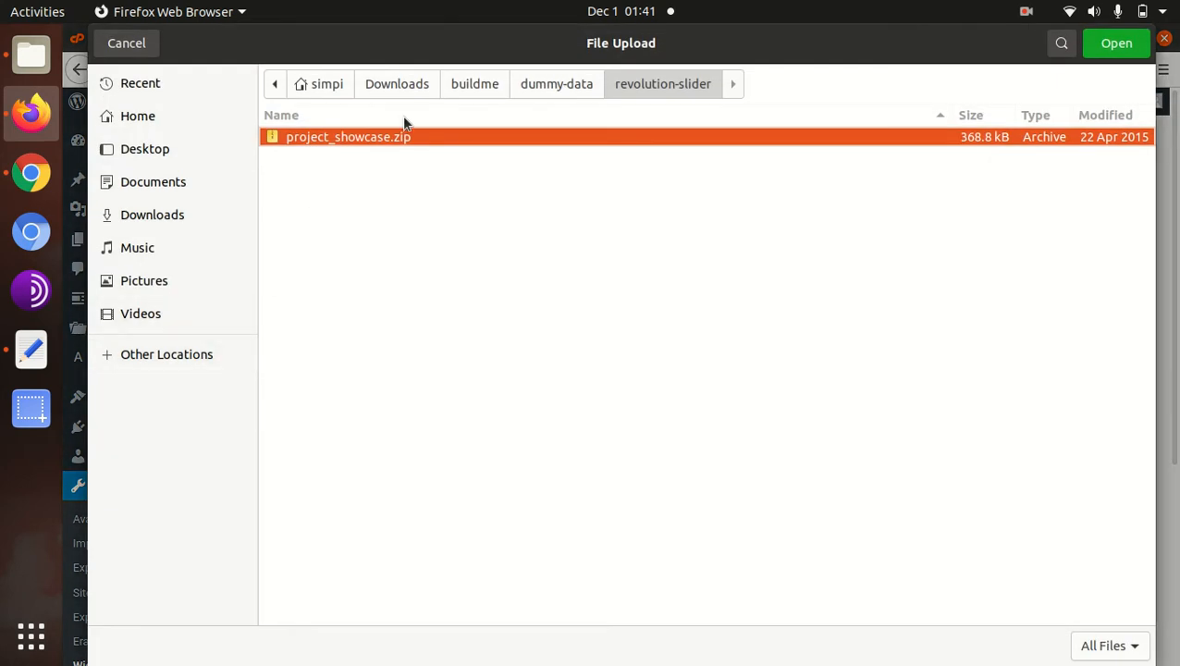
click(545, 88)
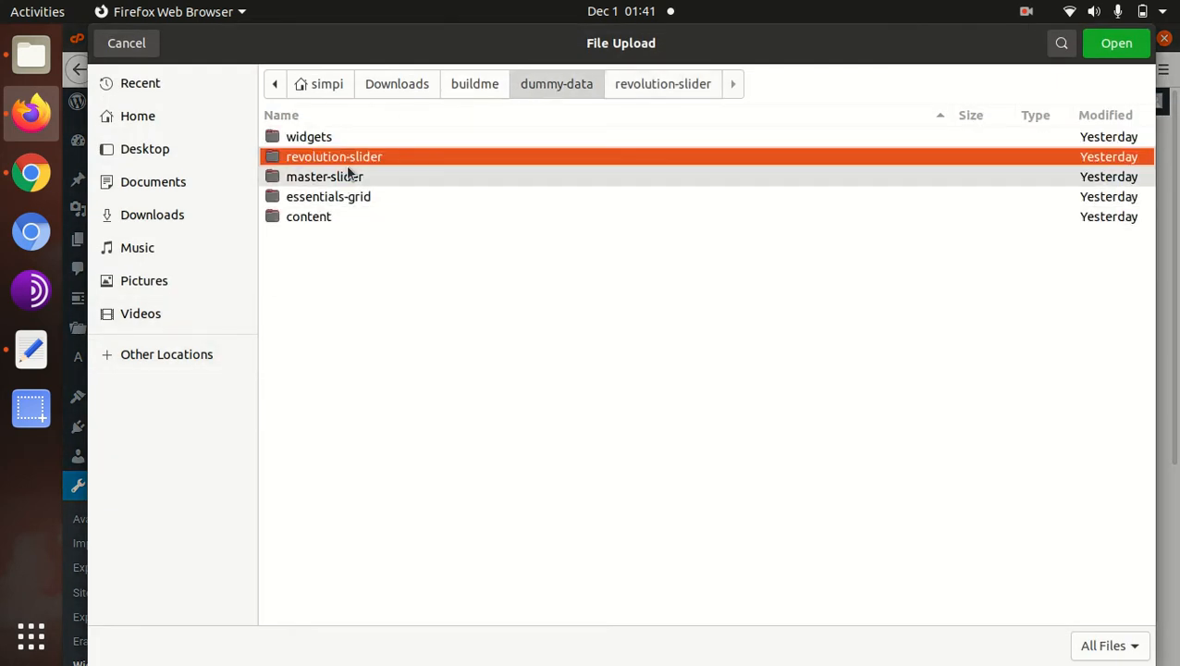
click(352, 139)
double_click(351, 139)
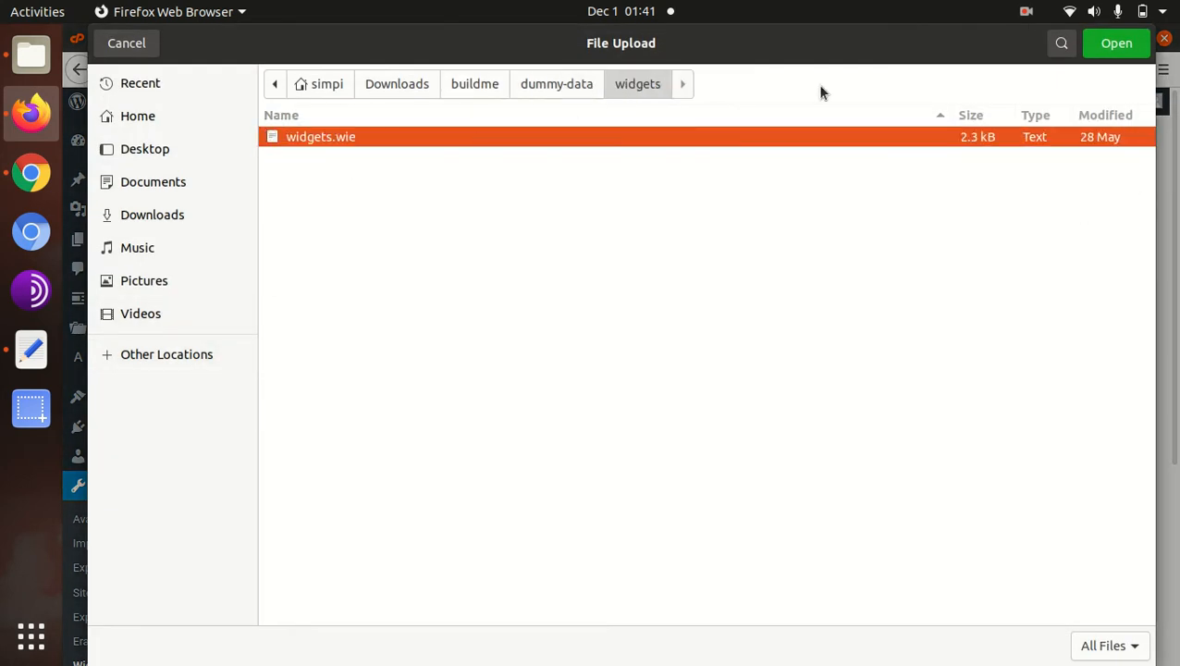
click(1099, 47)
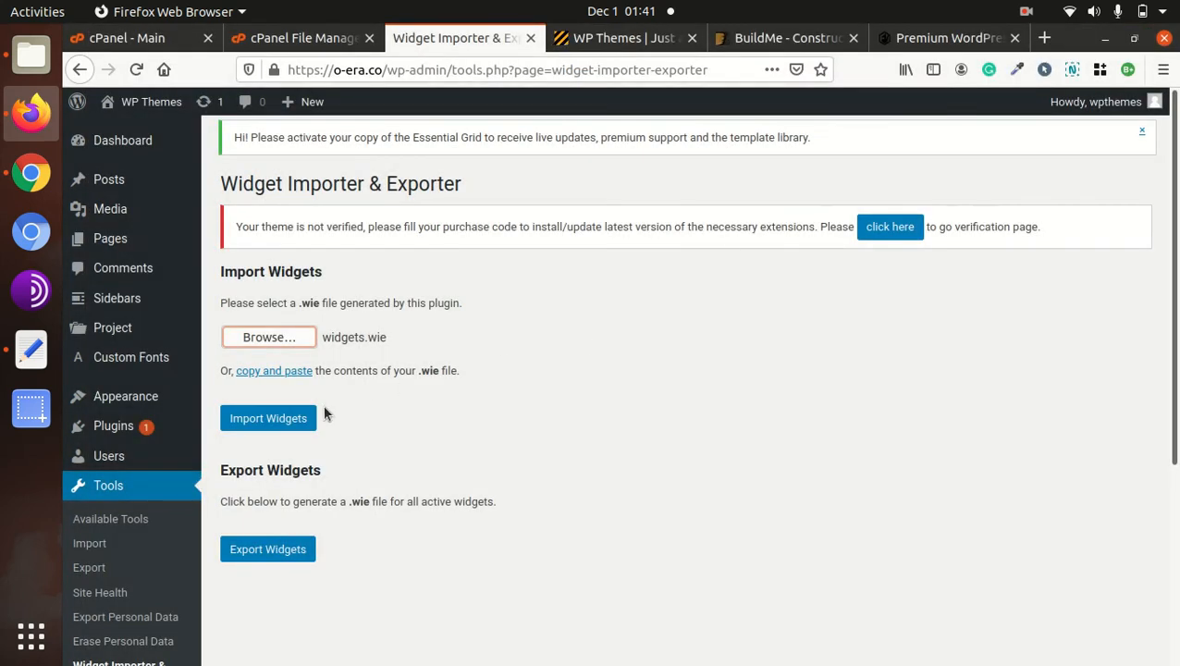
click(264, 421)
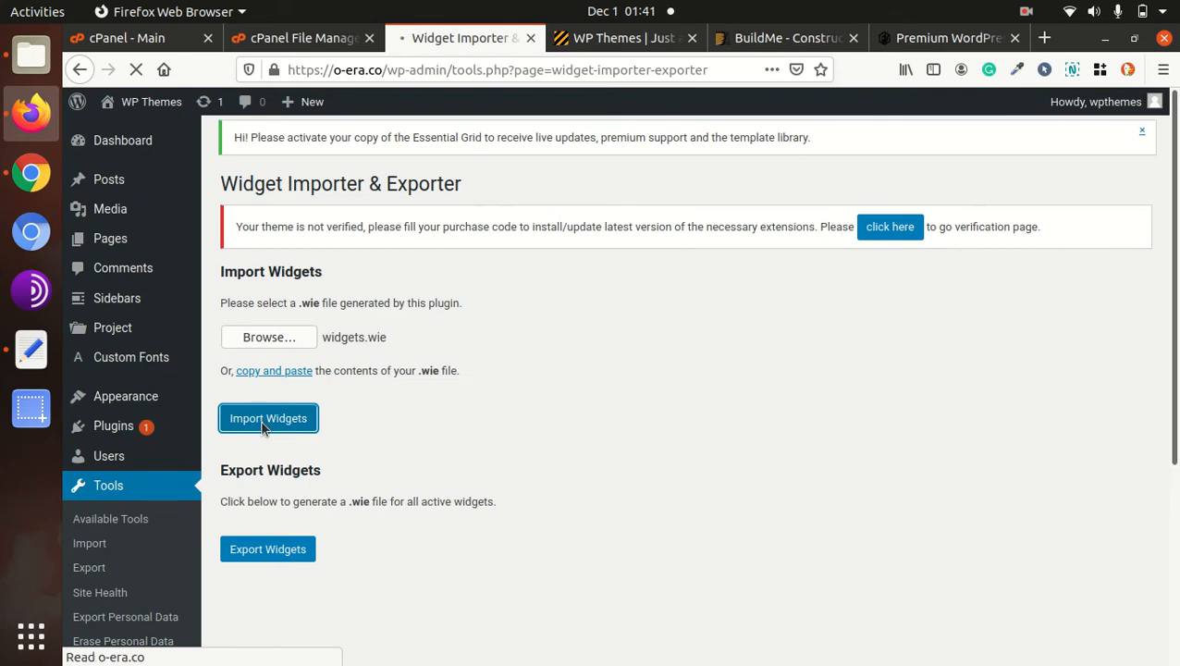
Review the widget import results for each footer widget bar and sidebar
drag(544, 353, 627, 468)
click(645, 467)
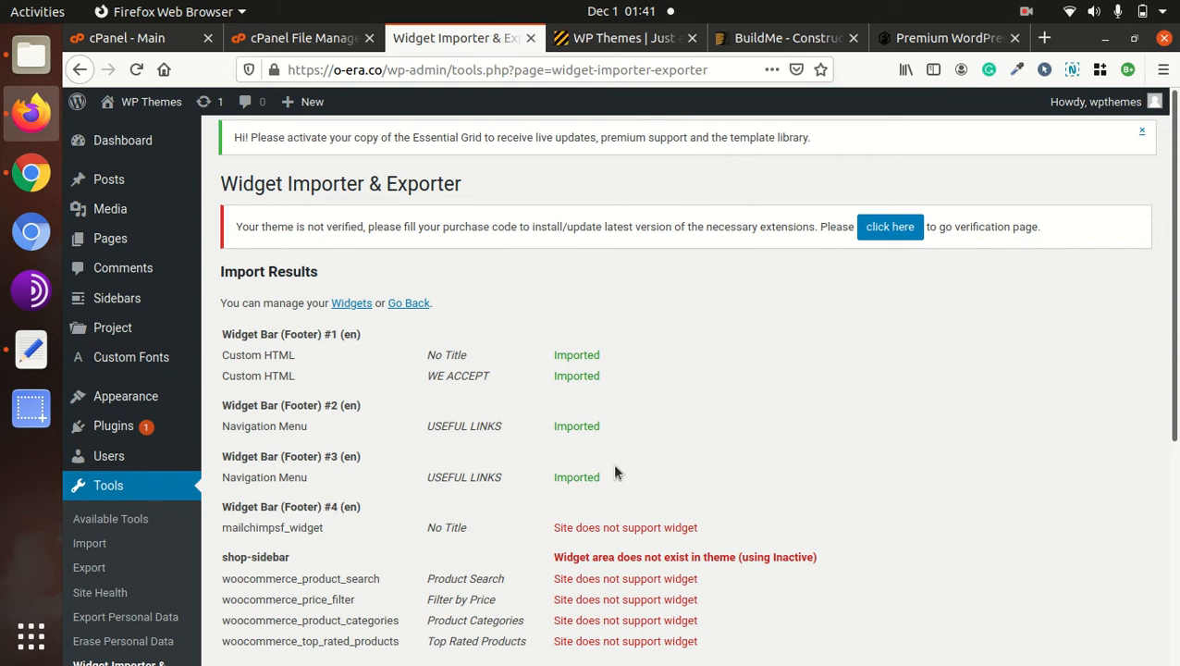
scroll(612, 458, down, 4)
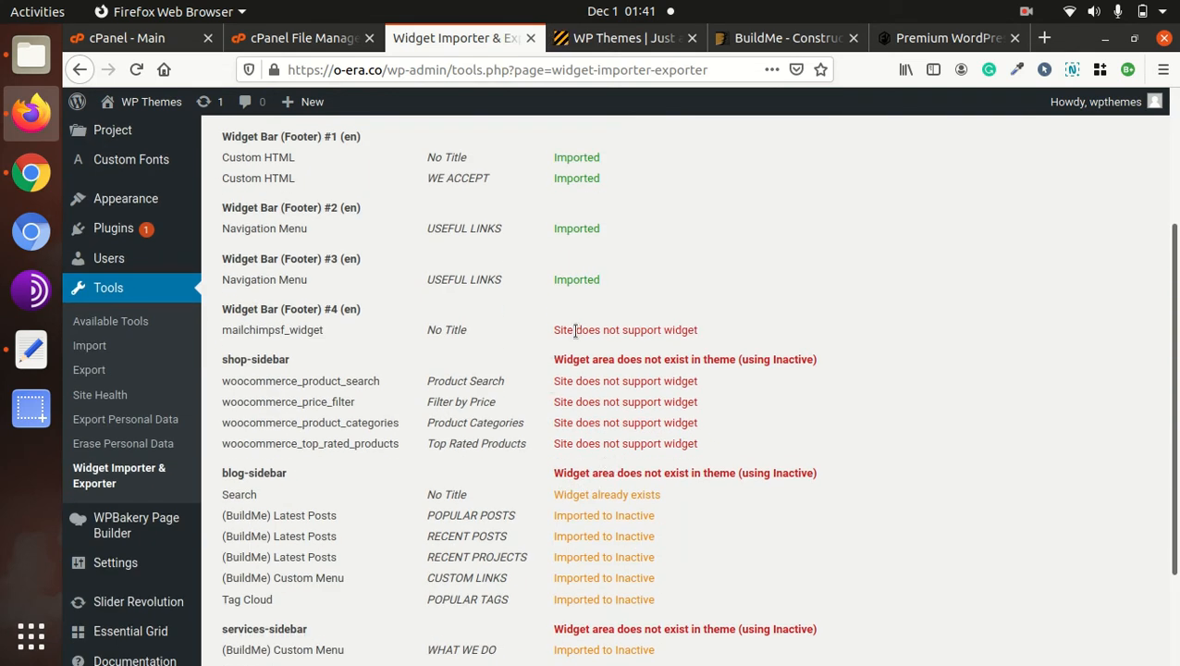
scroll(582, 335, down, 3)
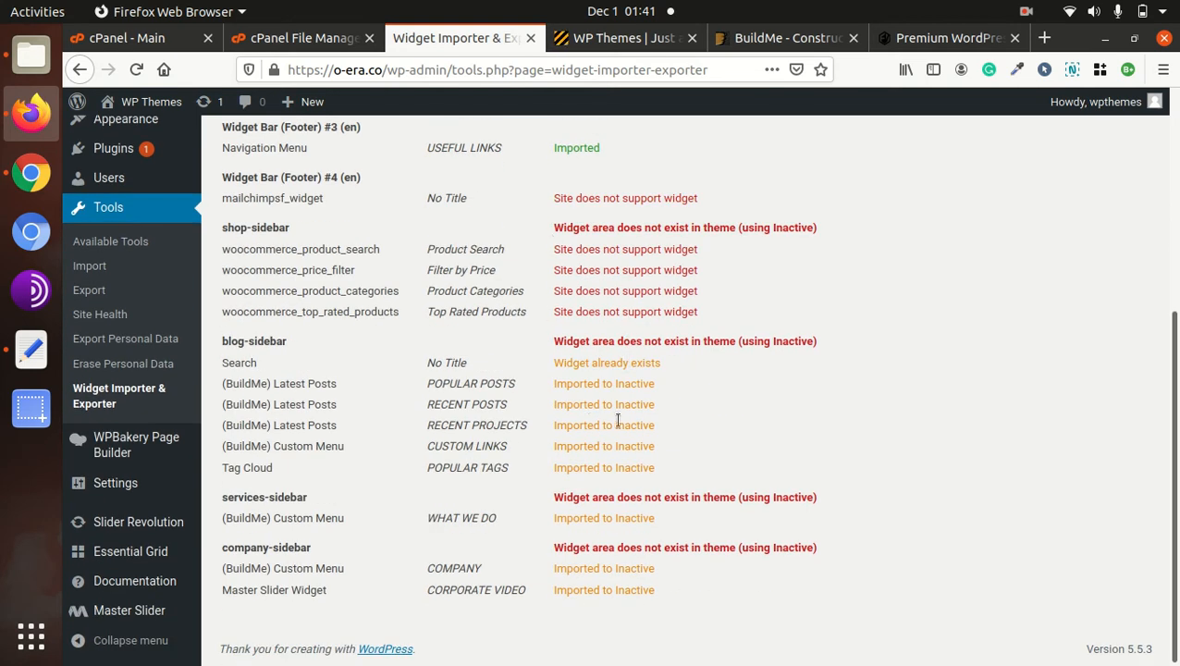
scroll(646, 458, up, 5)
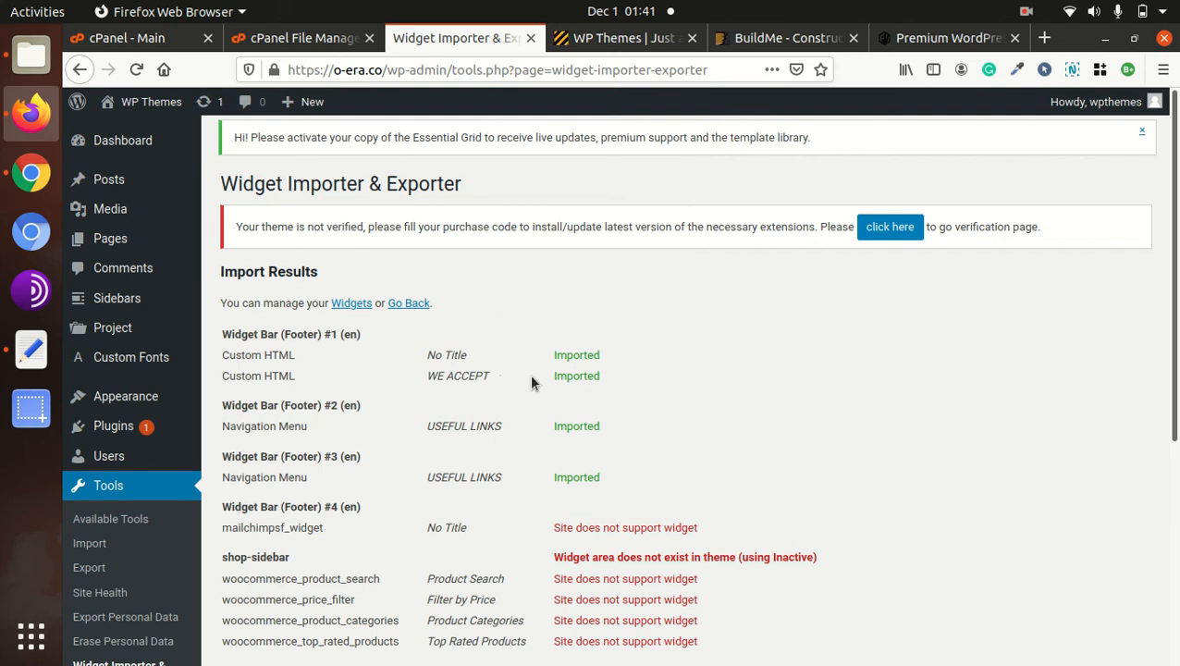
scroll(520, 380, down, 5)
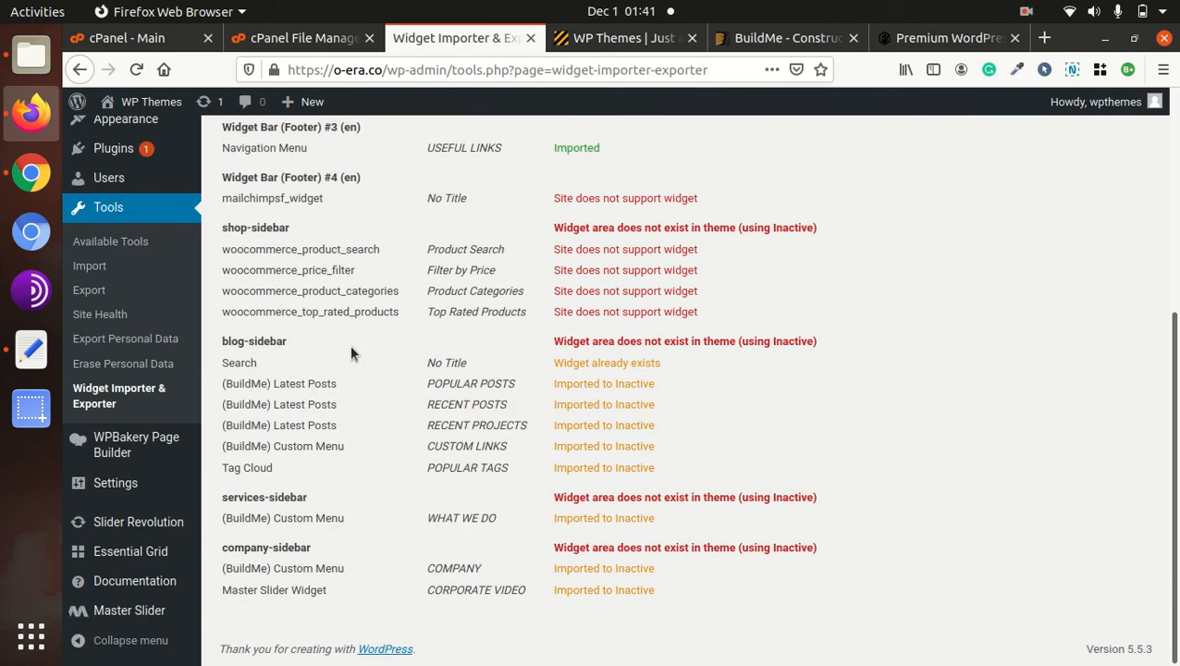
scroll(350, 352, up, 5)
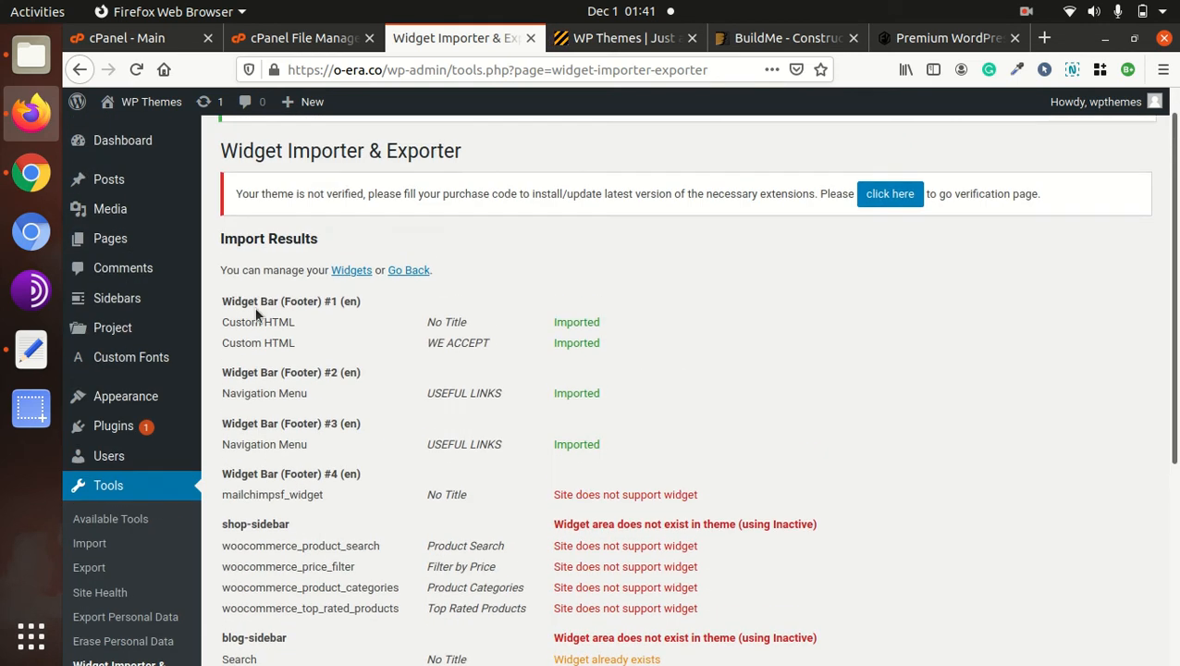
Switch to Files, open the content folder in buildme/dummy-data, and locate content.xml
click(40, 61)
click(482, 43)
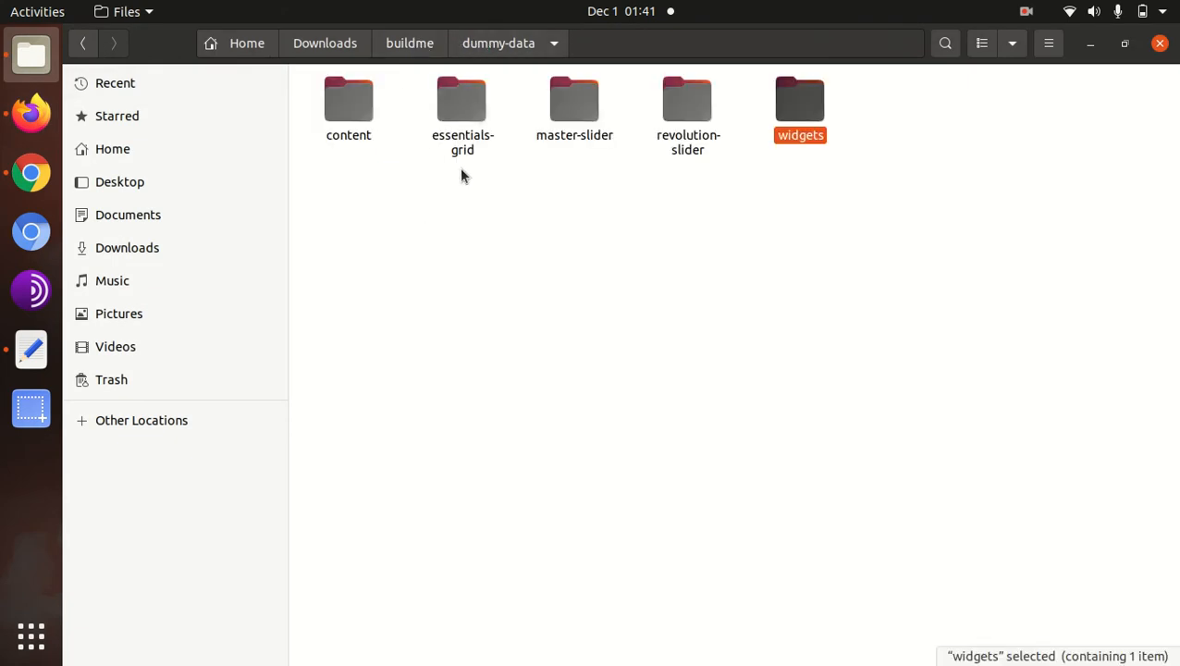
drag(440, 174, 801, 105)
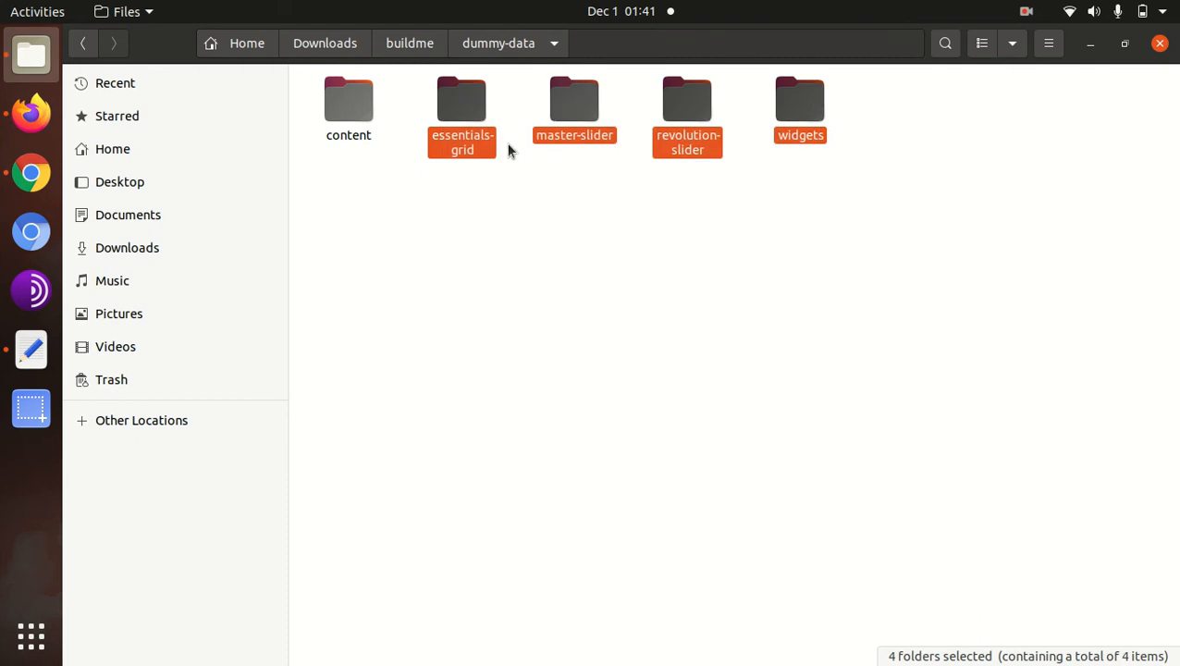
double_click(351, 109)
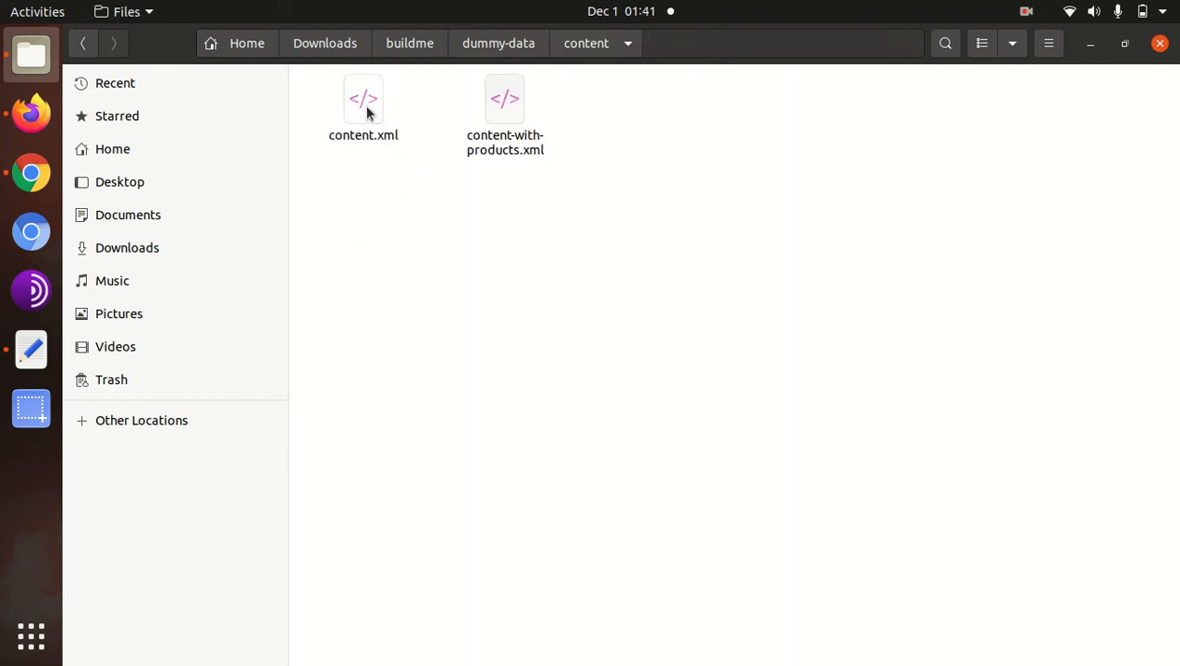
click(366, 112)
click(481, 231)
click(365, 136)
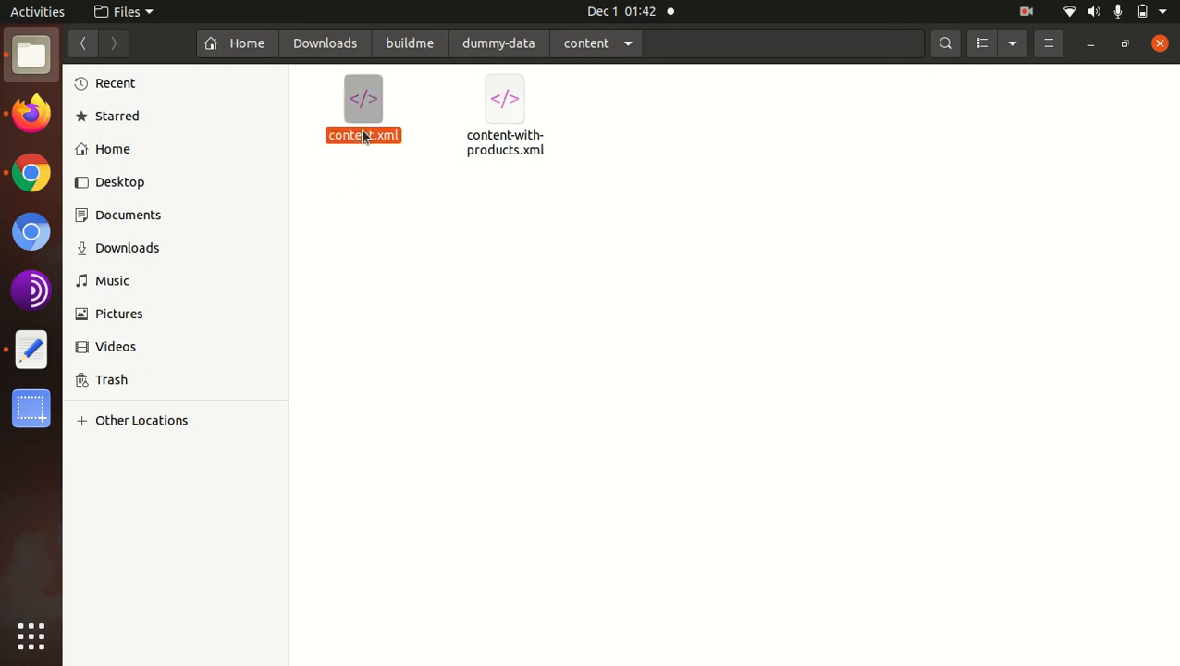
Return to Firefox, open the Import tools page, and run the WordPress importer
click(31, 112)
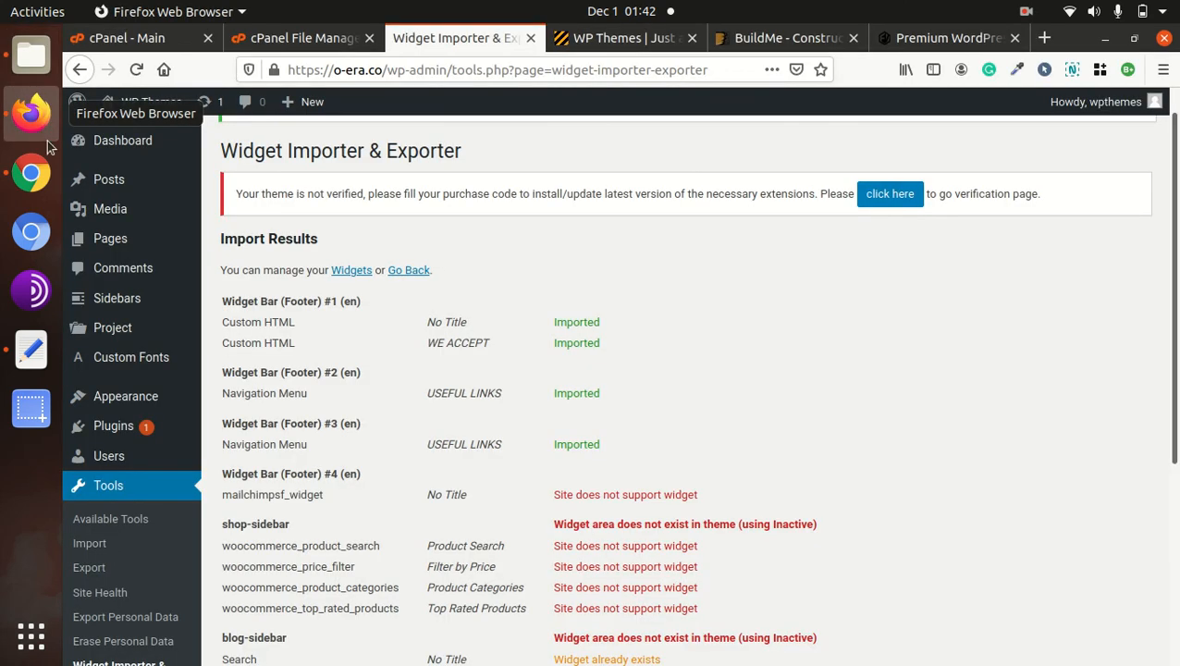
scroll(92, 546, down, 4)
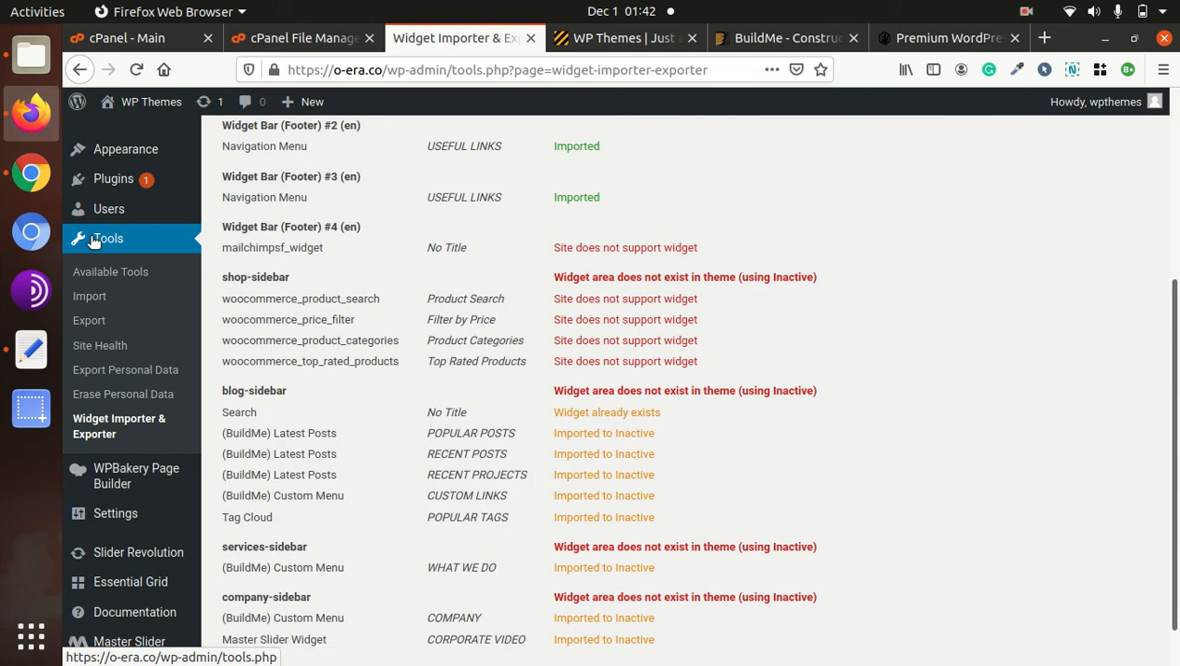
click(89, 300)
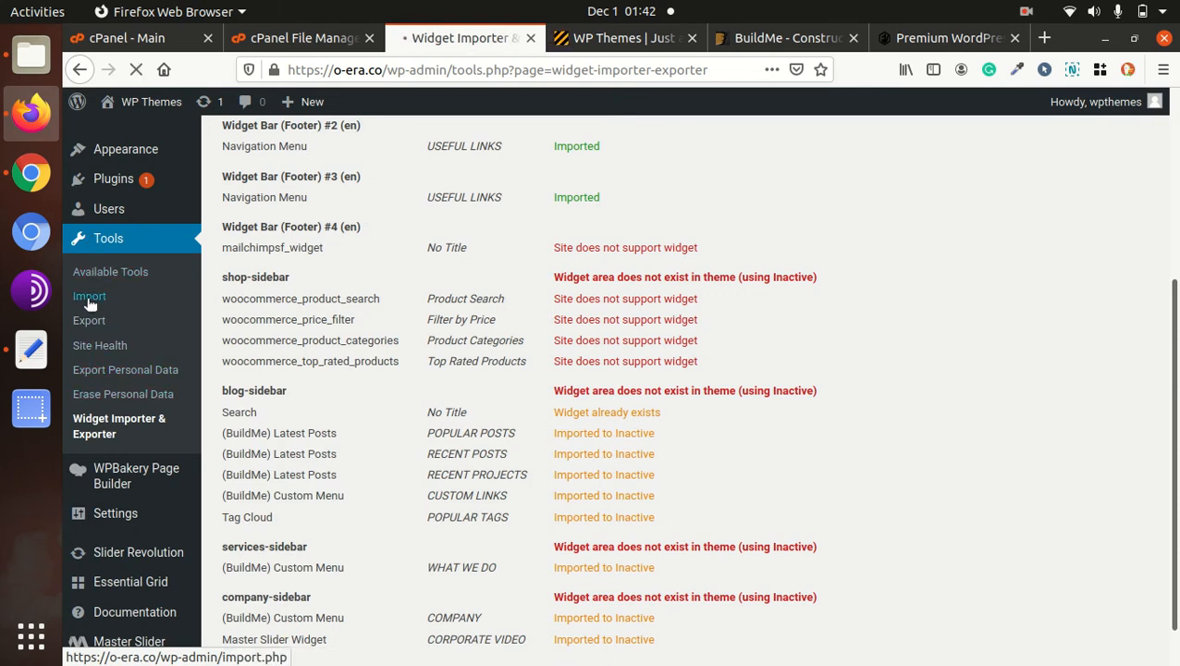
scroll(352, 433, down, 3)
scroll(352, 443, down, 2)
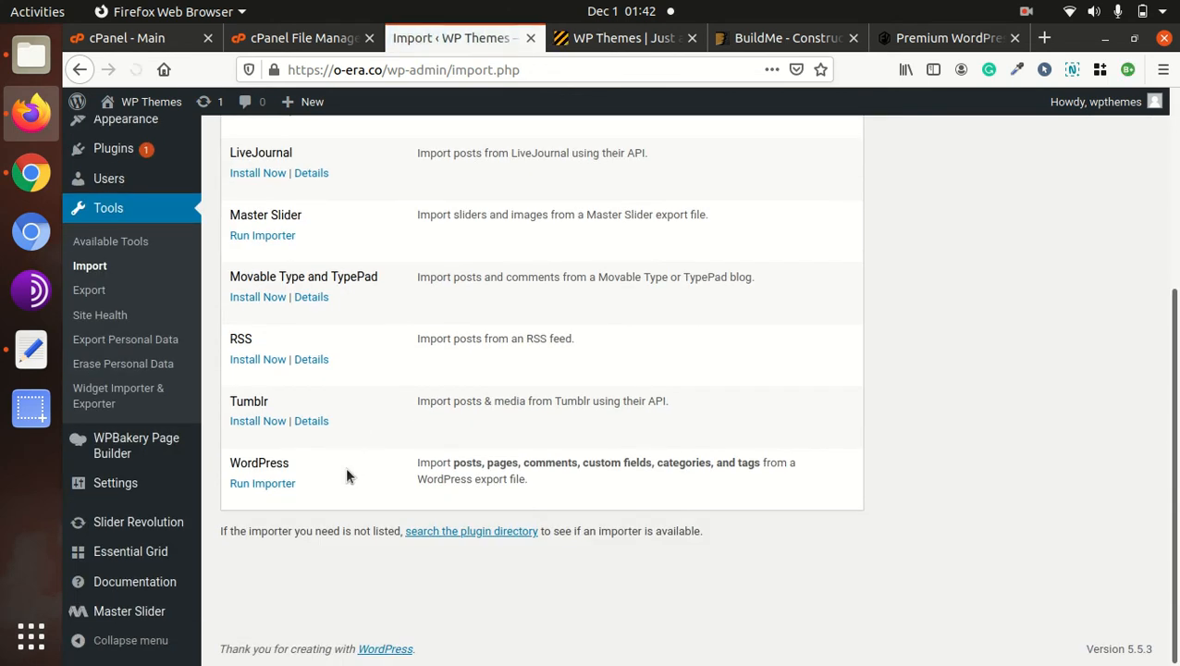
click(260, 483)
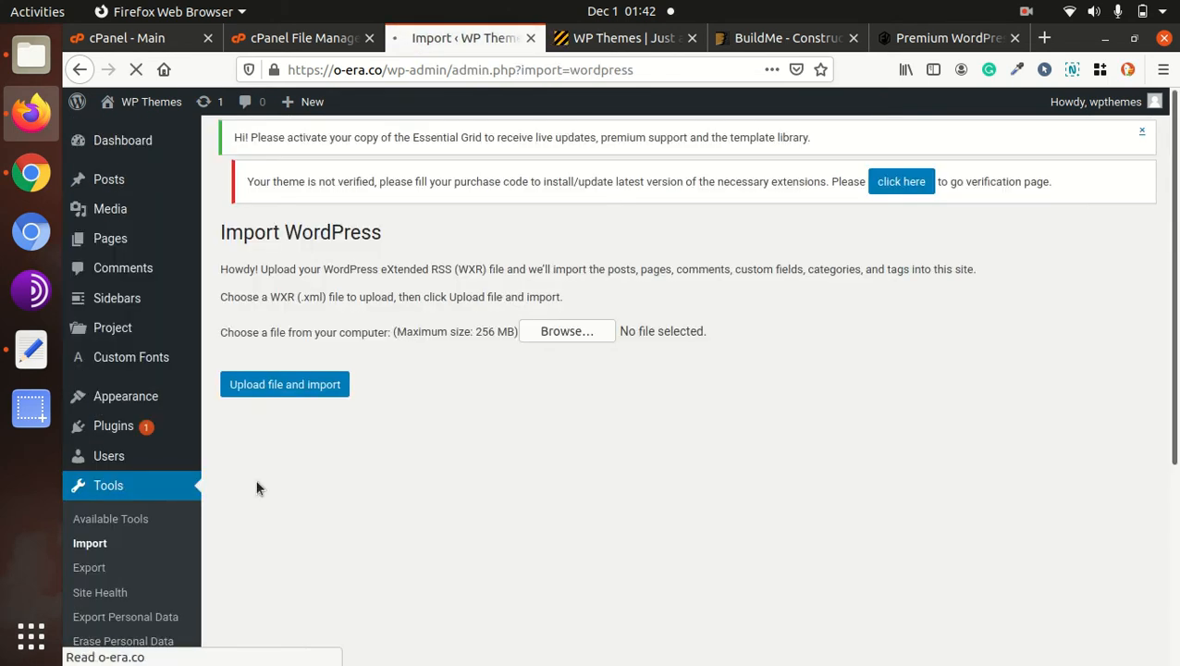
Upload content.xml from the buildme/dummy-data/content folder to the WordPress importer
click(564, 333)
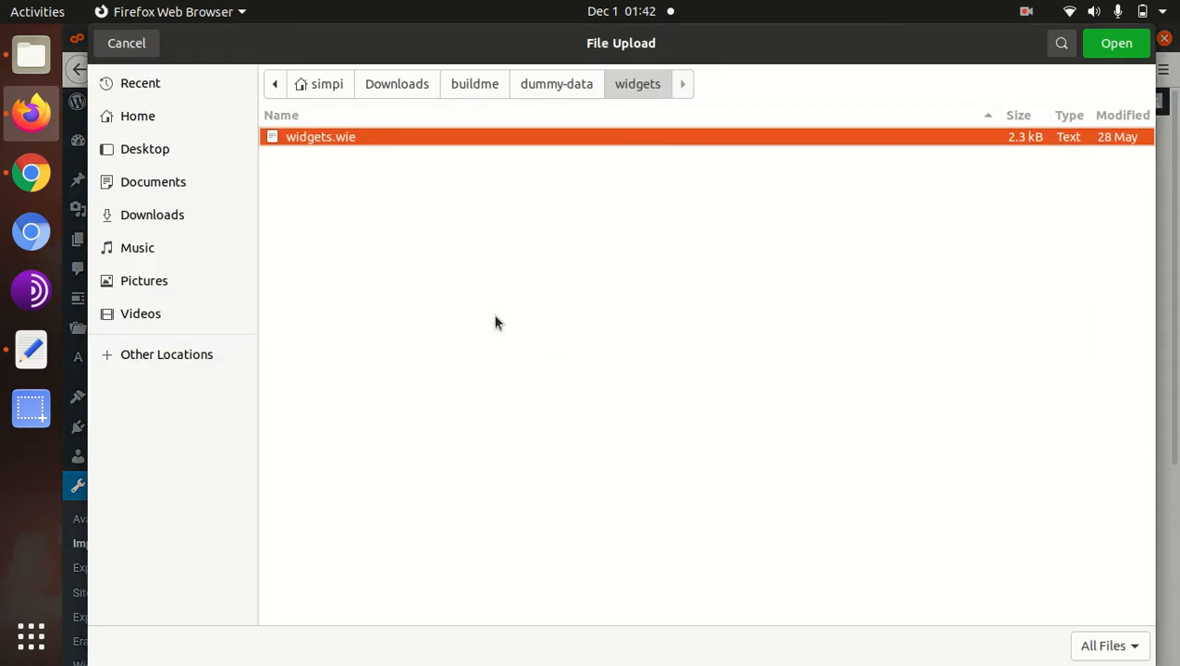
click(533, 93)
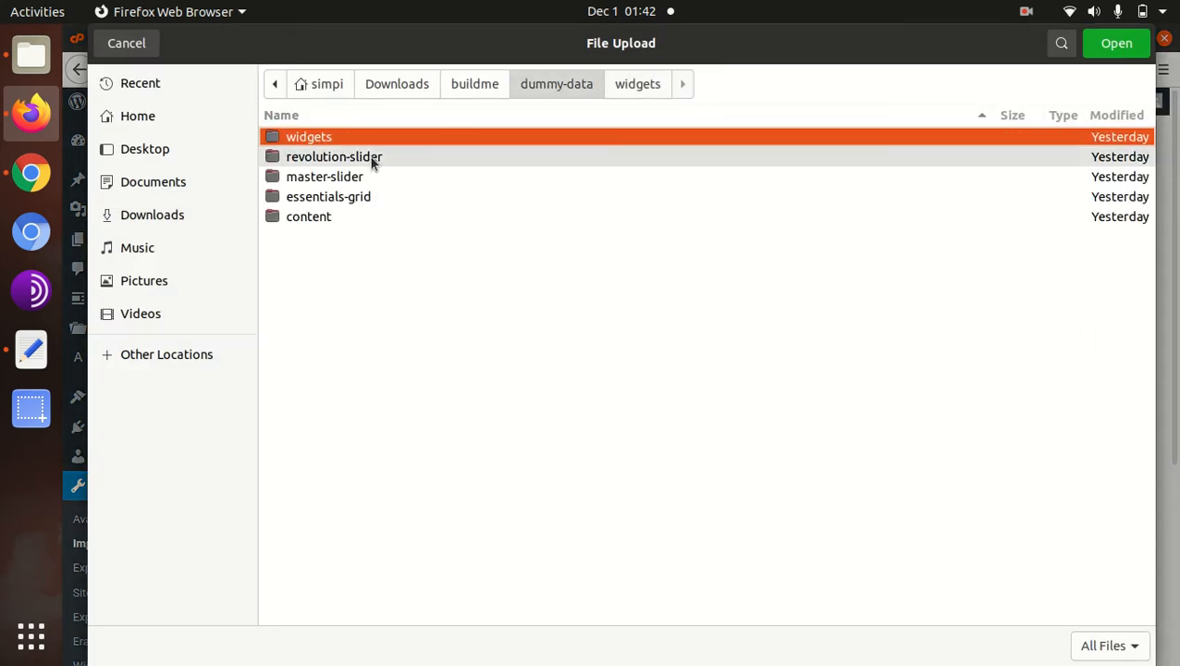
double_click(320, 221)
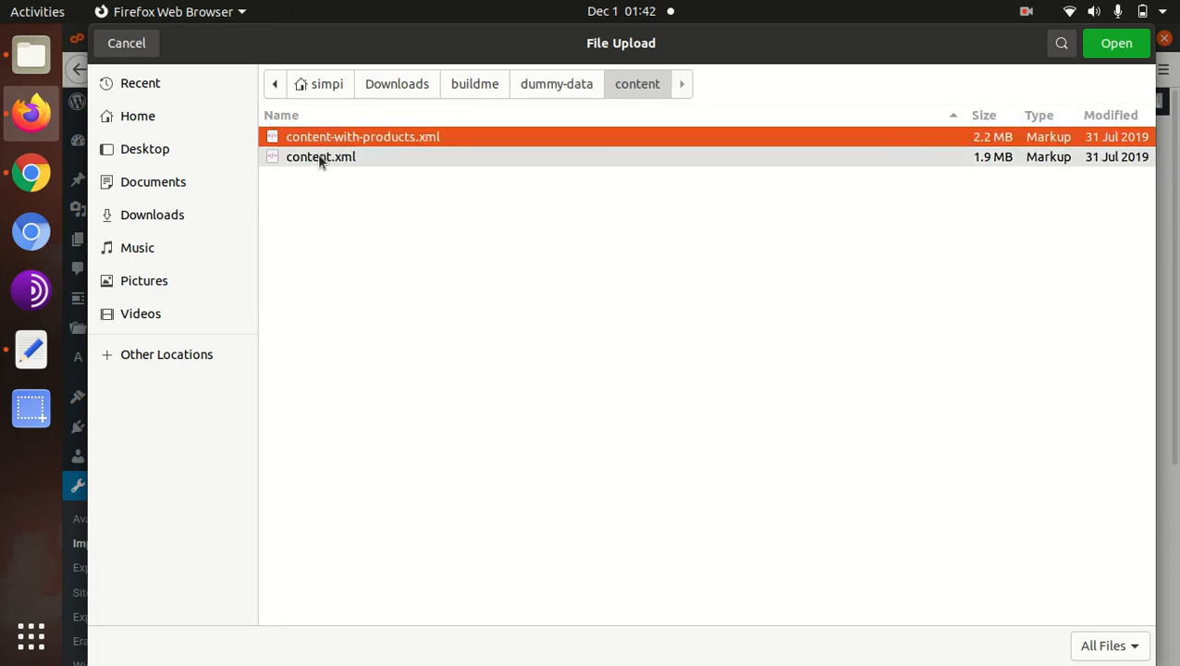
click(322, 160)
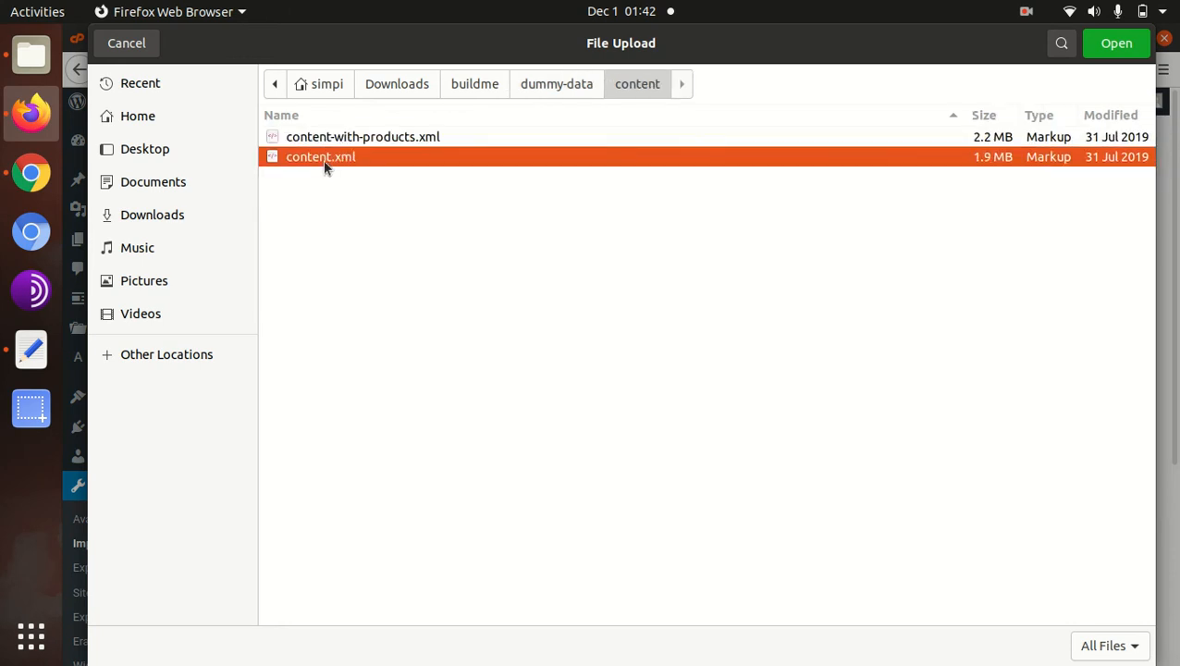
click(1105, 46)
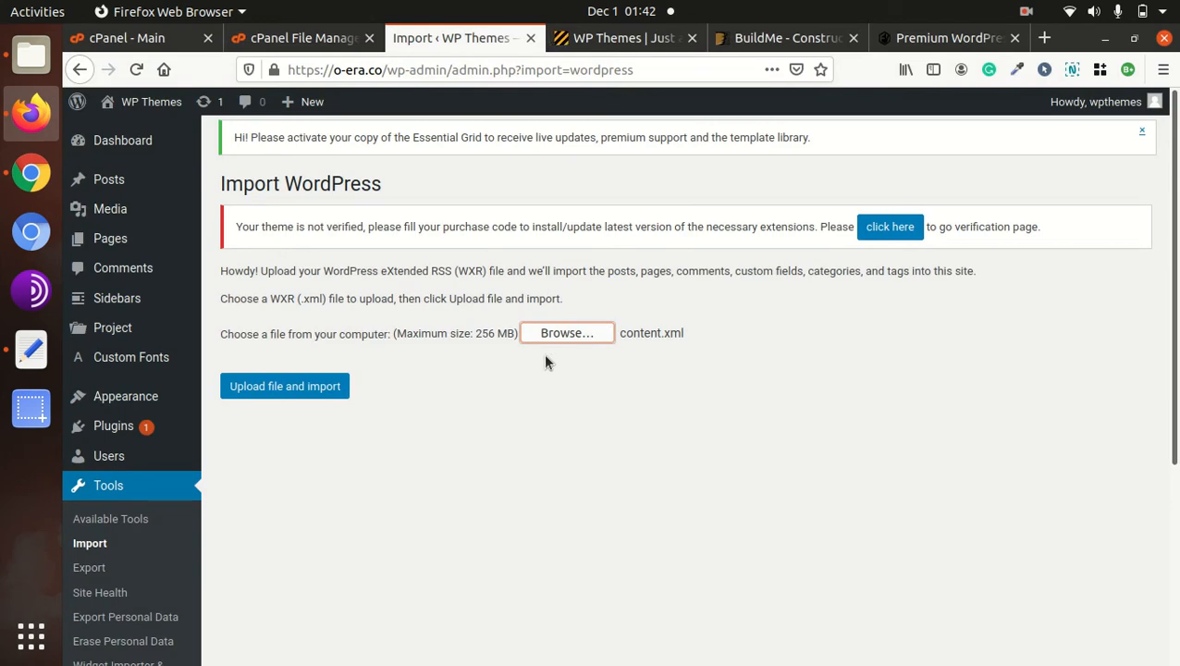
click(298, 387)
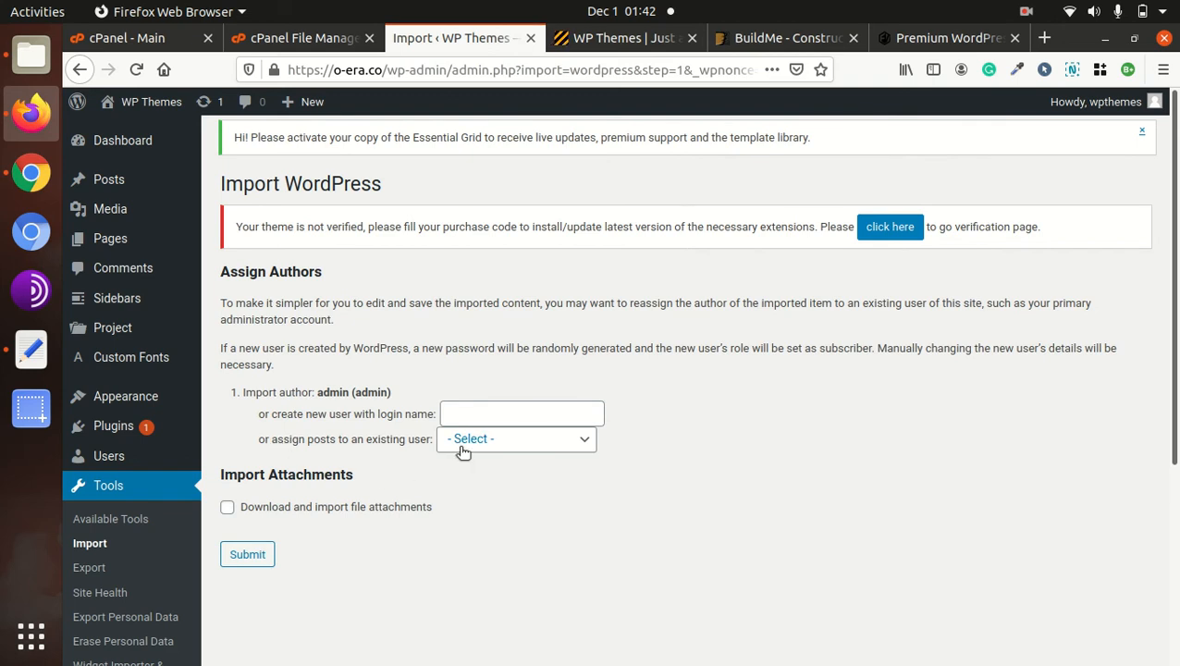
Assign the imported posts to the existing user wpthemes, include downloading file attachments, and submit the import
click(501, 446)
click(490, 487)
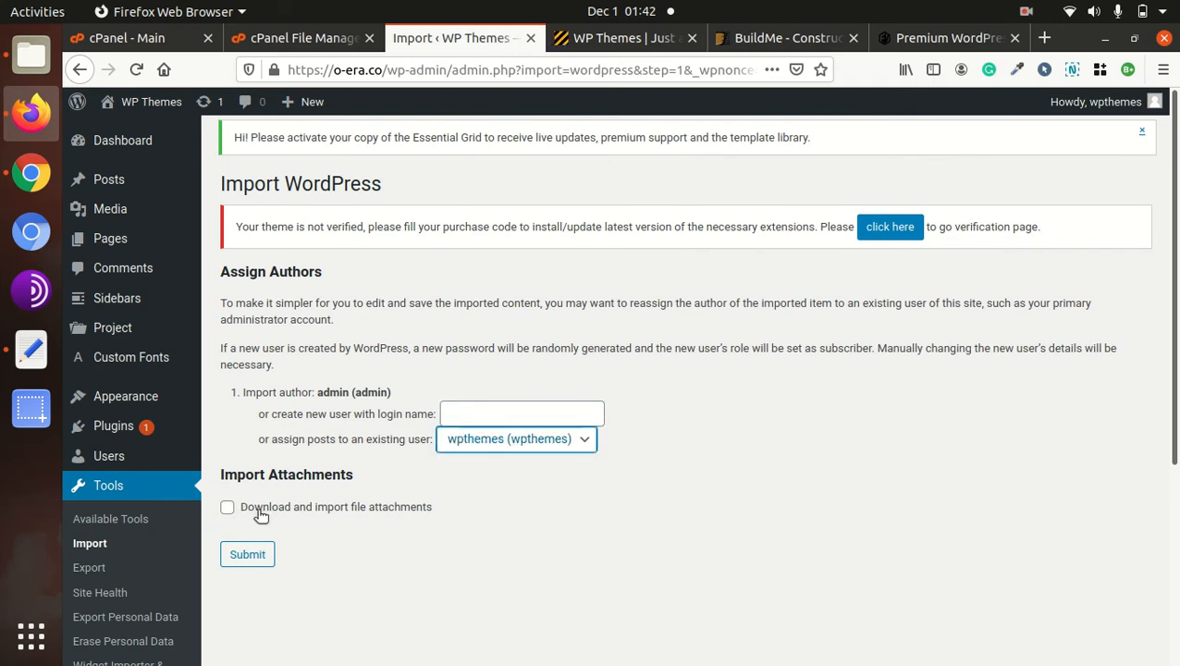
click(228, 508)
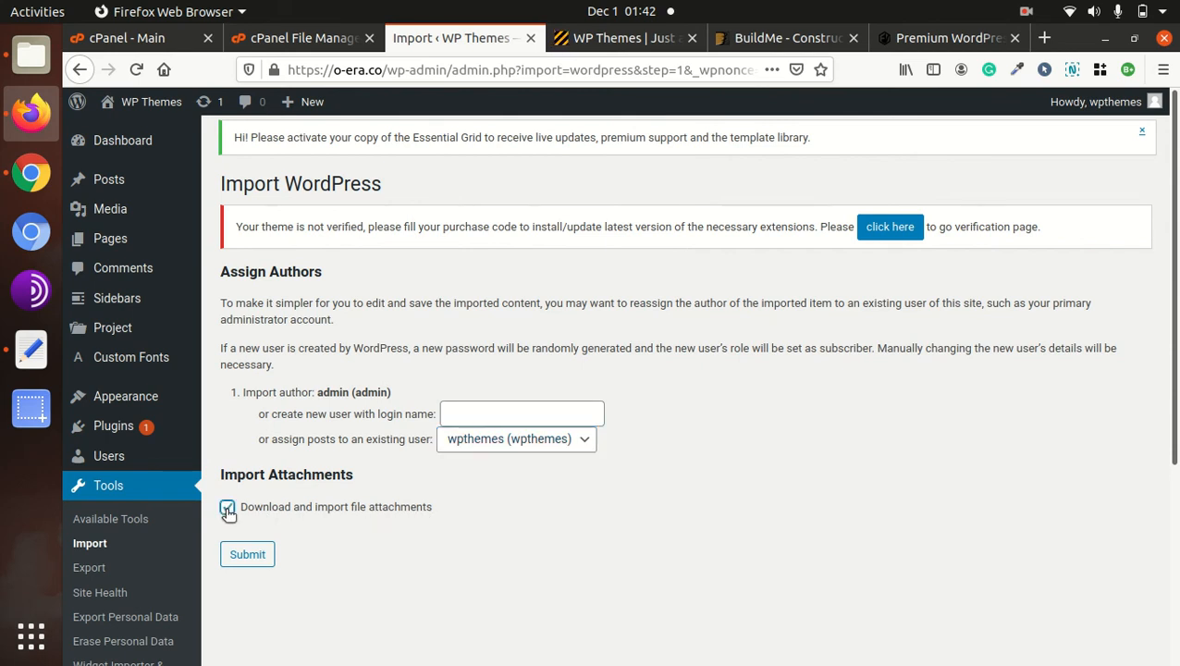
click(263, 561)
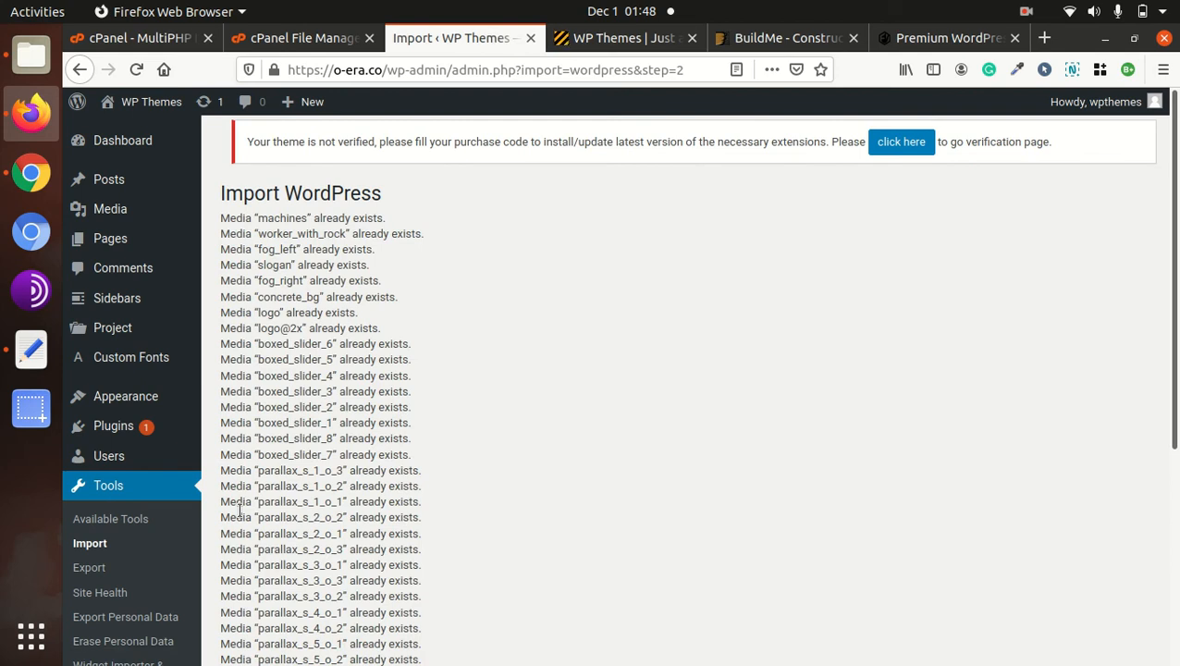
Review the WordPress import results and examine the imported images in the Media Library in a new tab
scroll(238, 510, down, 2)
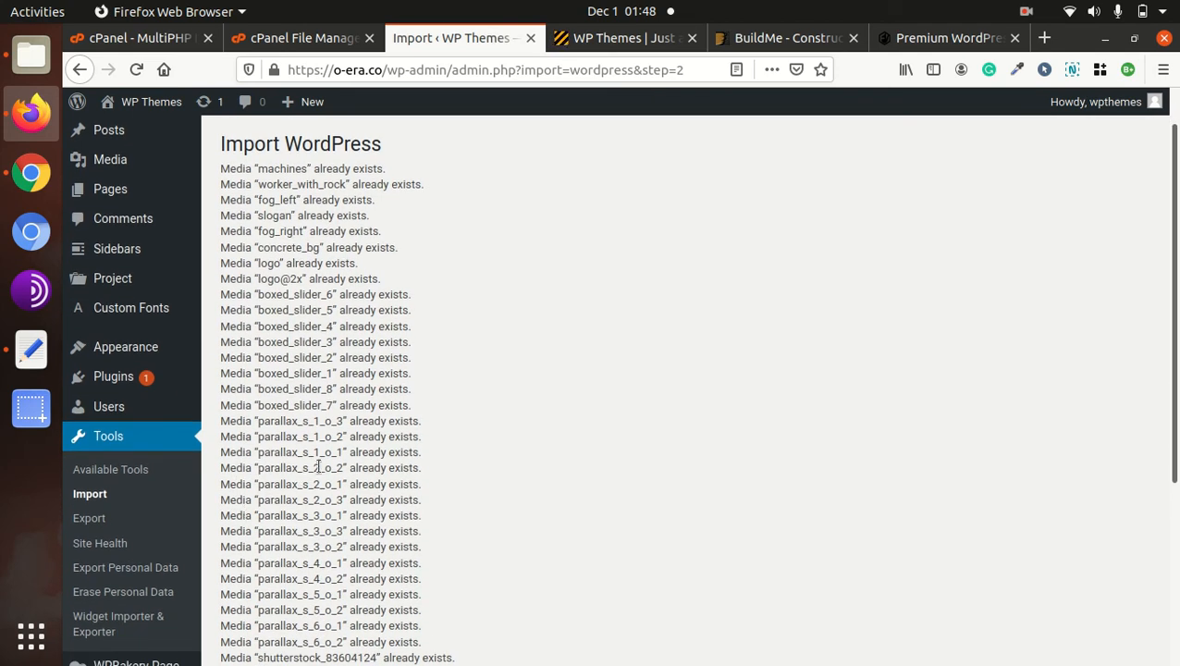
scroll(358, 433, down, 2)
scroll(359, 433, down, 3)
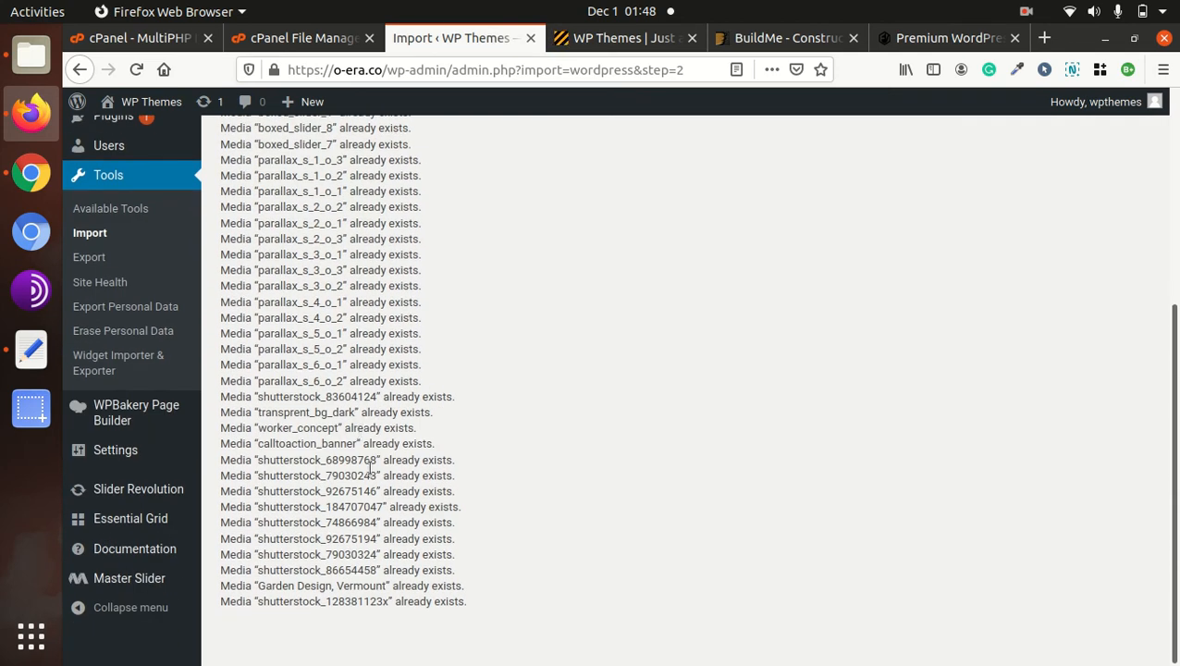
scroll(460, 492, up, 4)
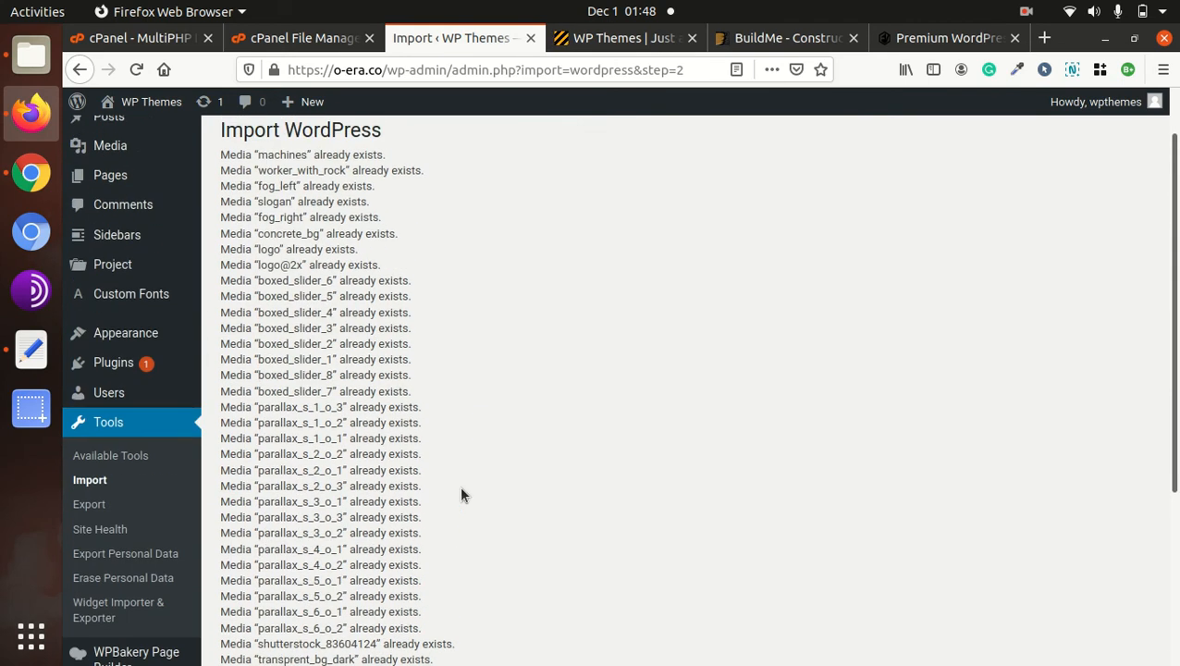
scroll(460, 494, up, 2)
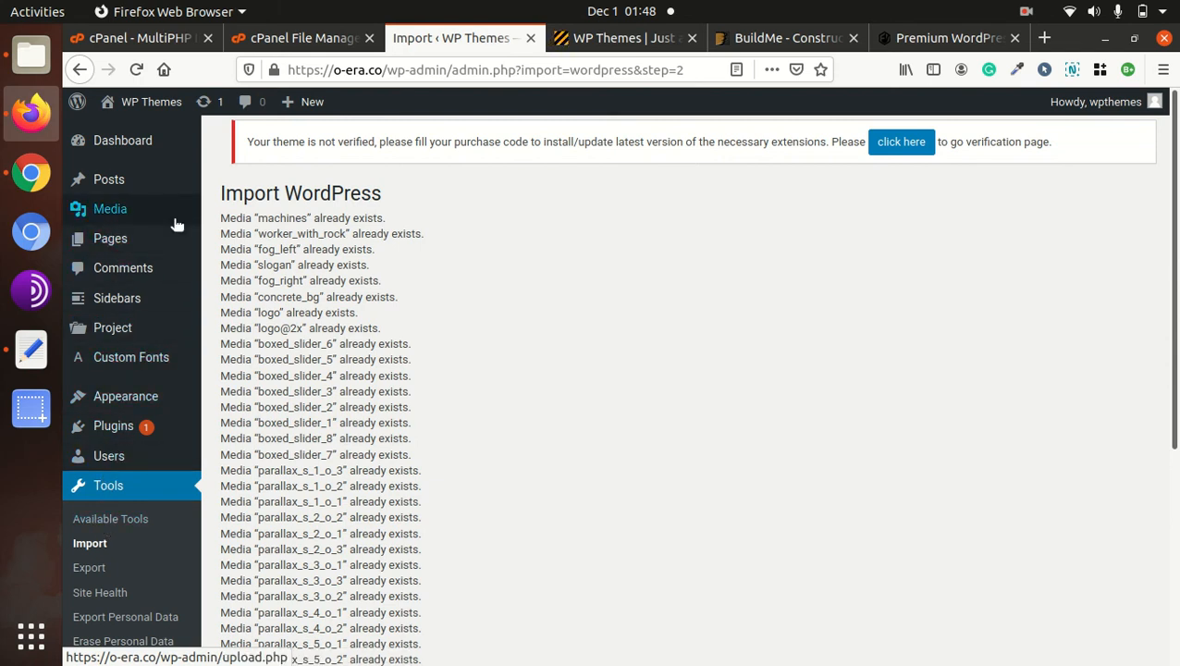
mouse_move(153, 224)
middle_click(231, 237)
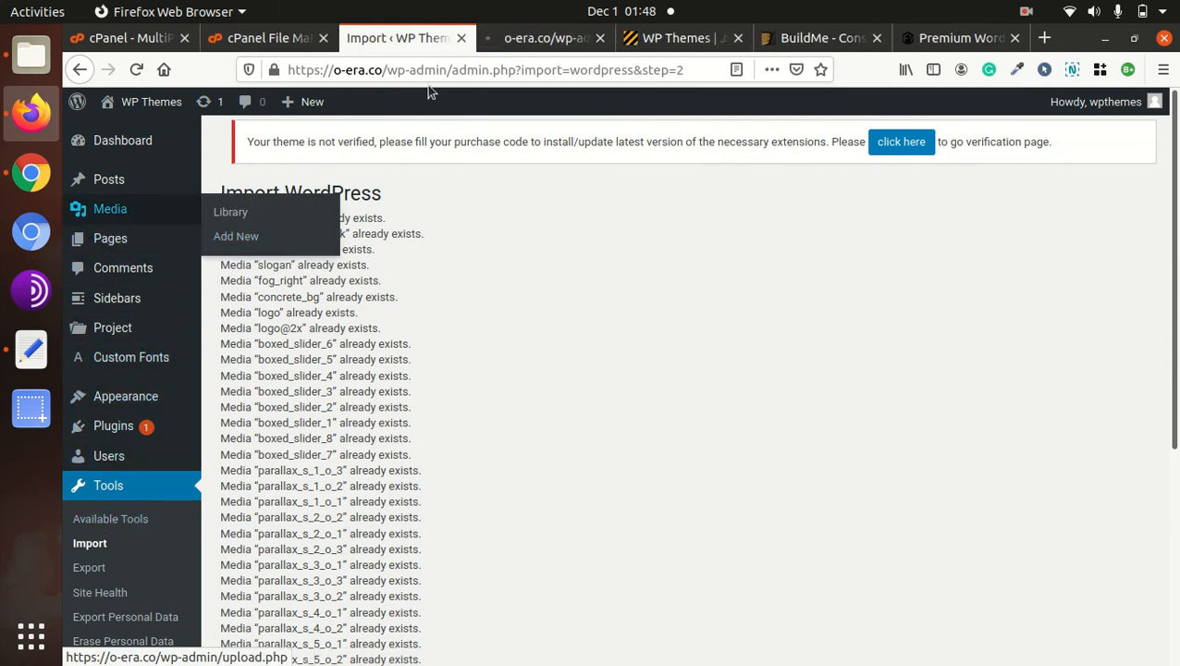
click(532, 38)
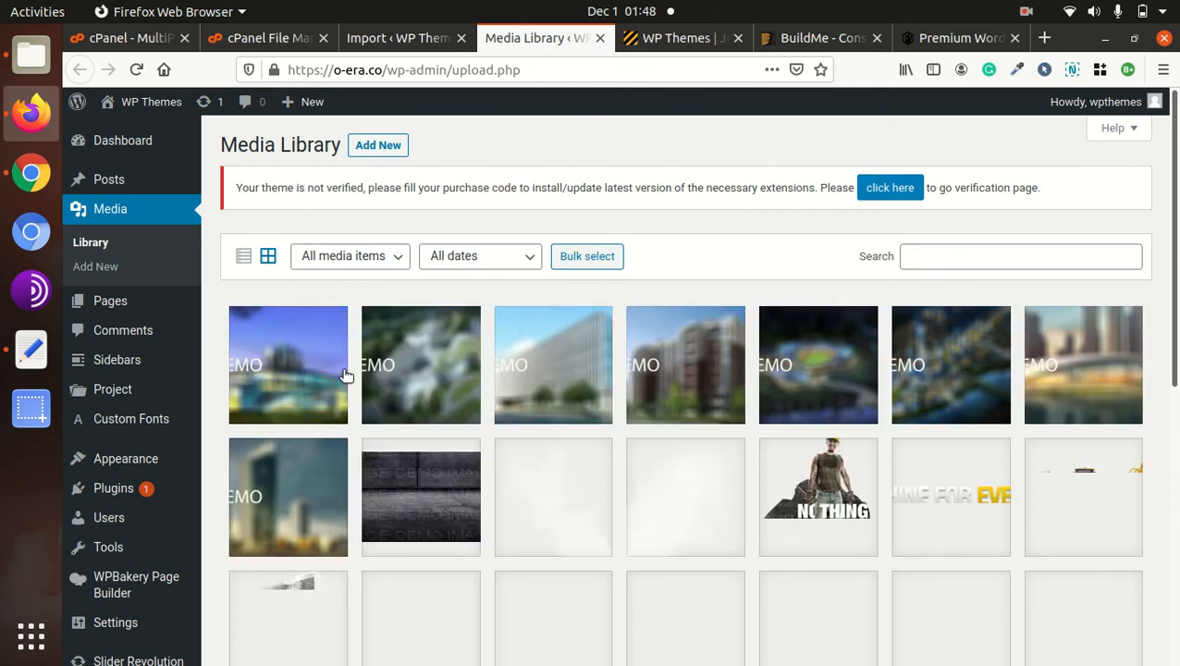
scroll(608, 378, down, 5)
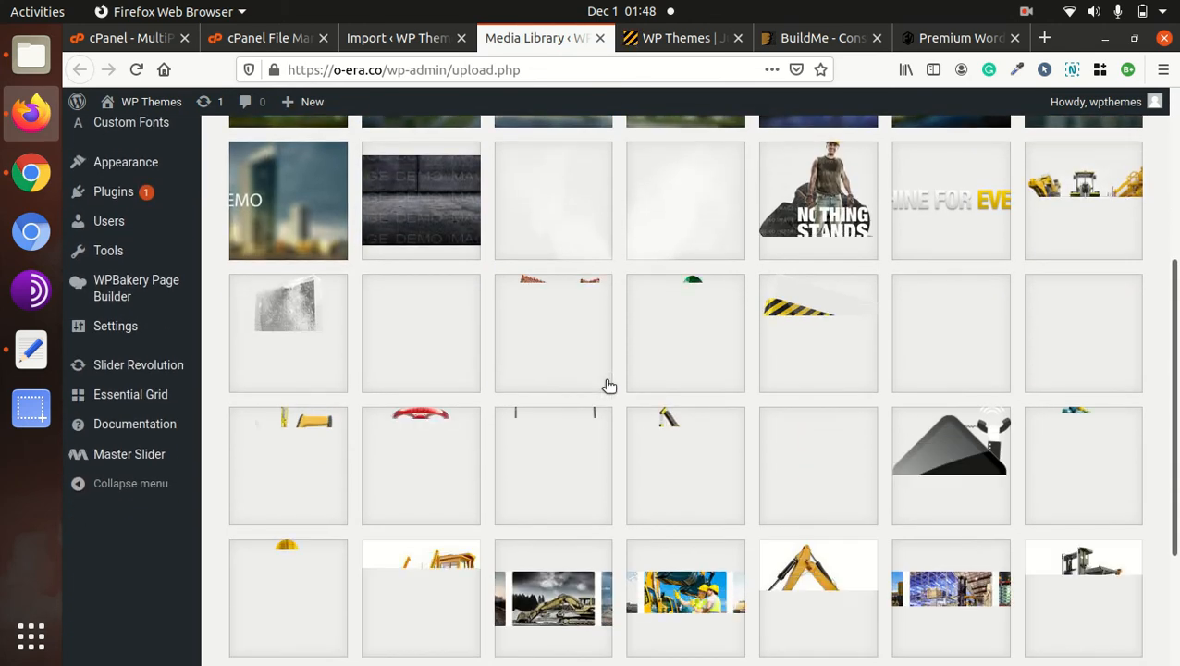
scroll(607, 384, up, 4)
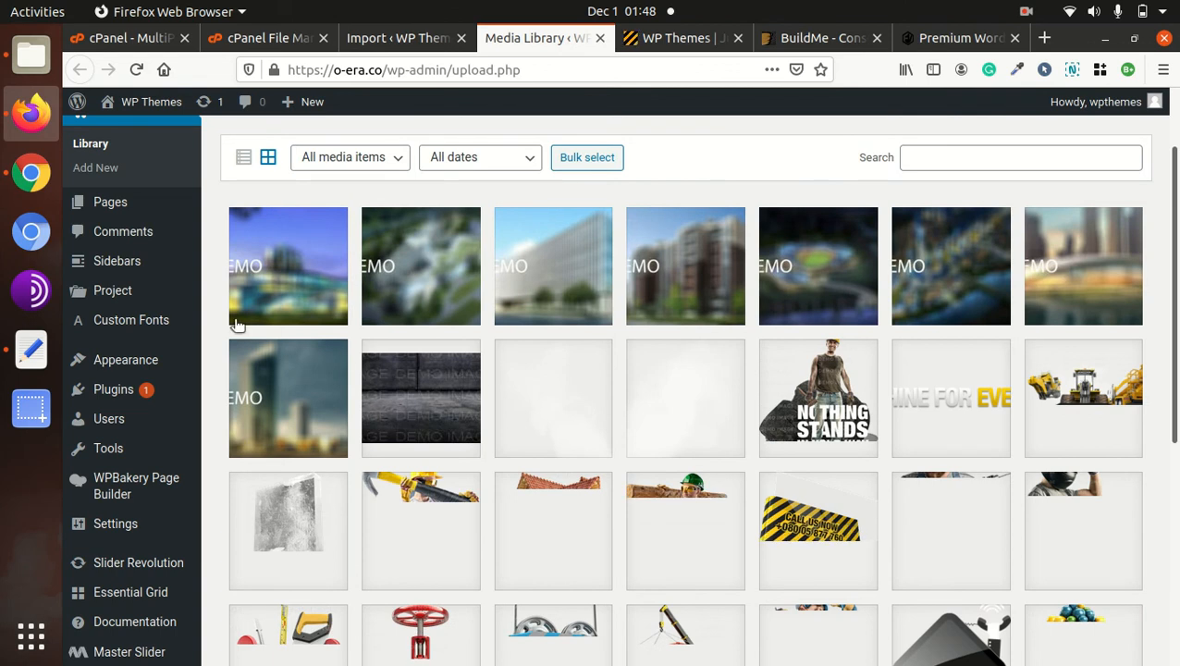
Open the list of all pages in a new tab and switch to it
mouse_move(120, 424)
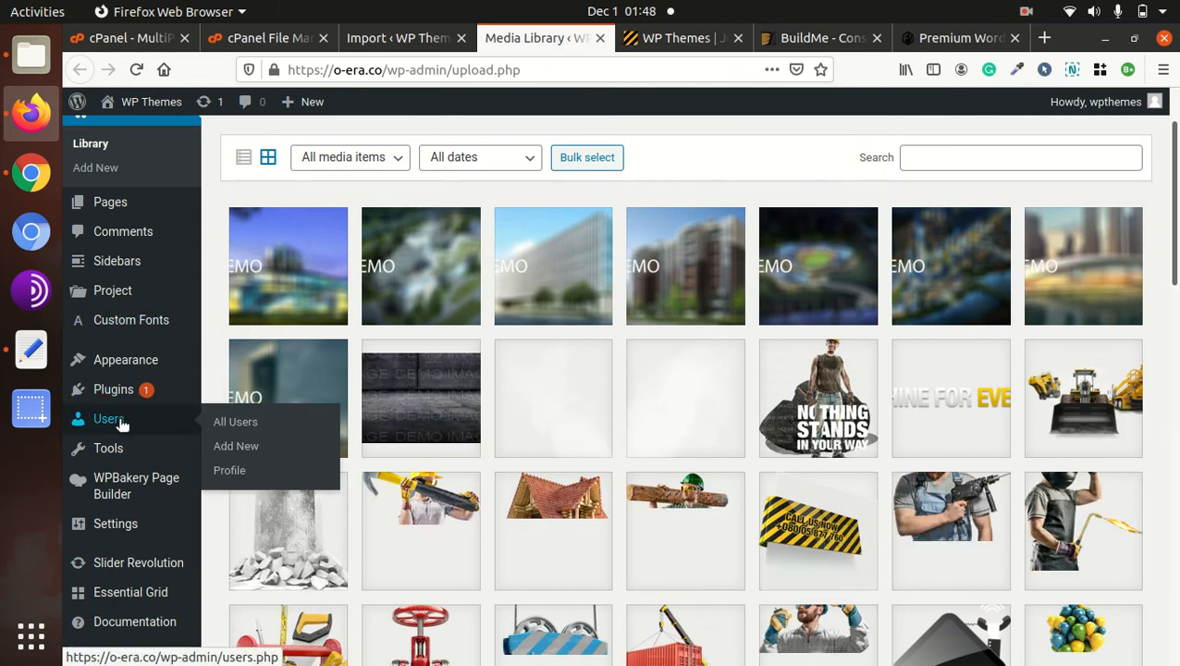
mouse_move(118, 207)
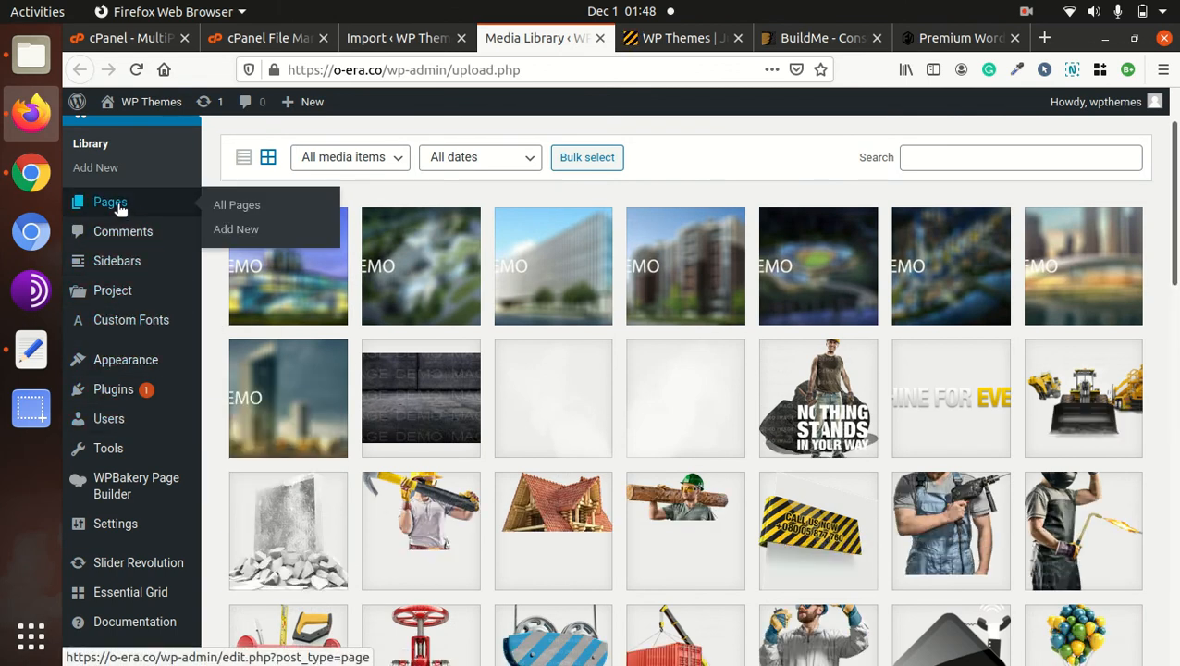
middle_click(256, 205)
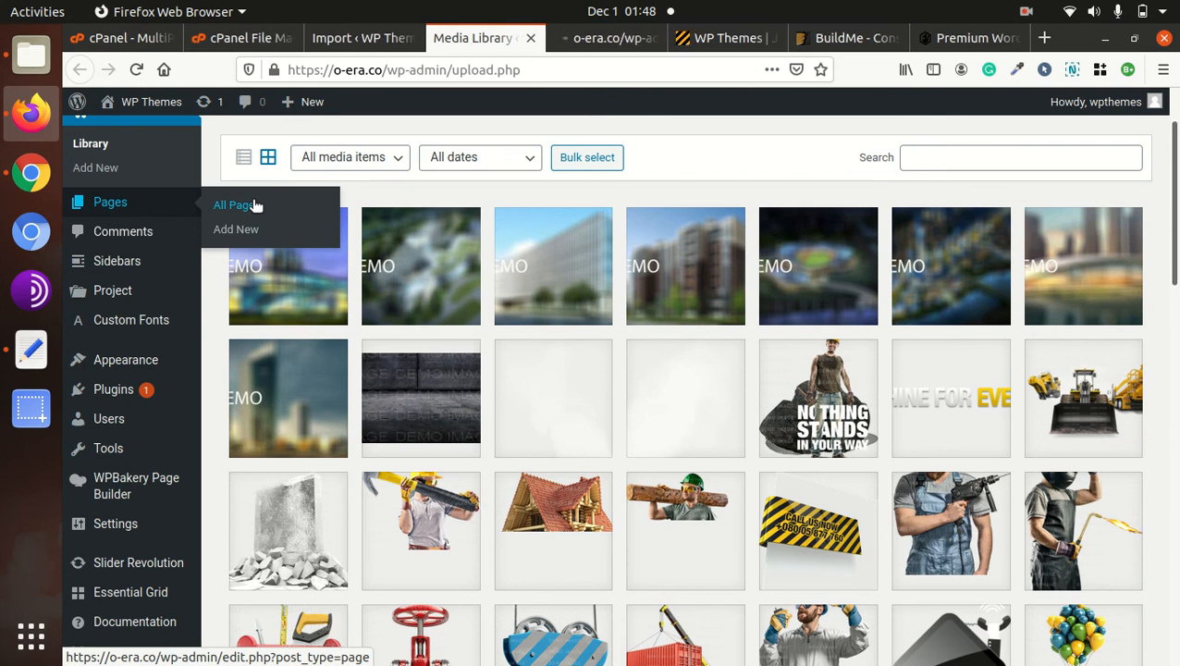
click(592, 38)
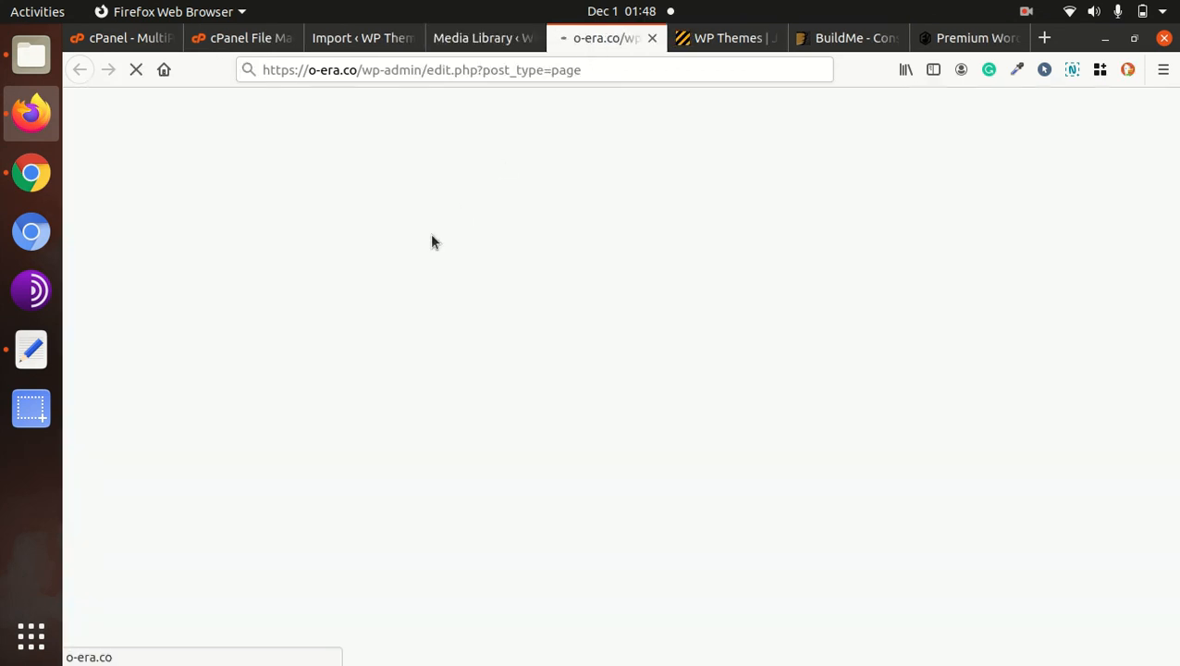
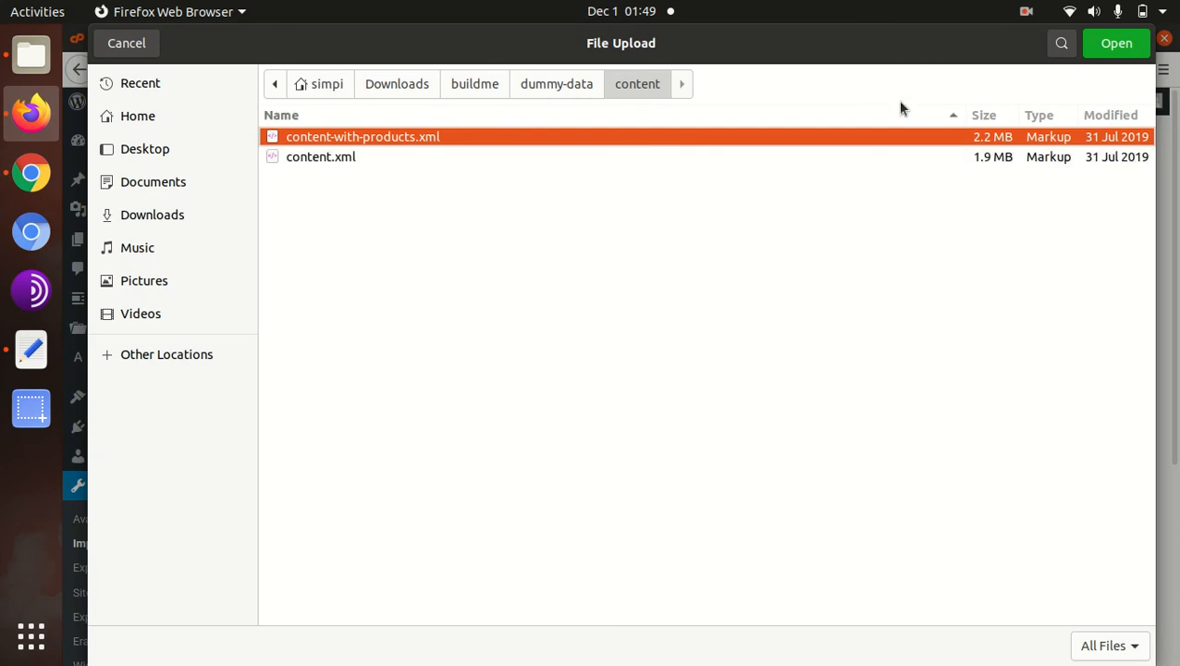
Import content-with-products.xml, assigning its posts to the existing user wpthemes and downloading the file attachments
click(1119, 54)
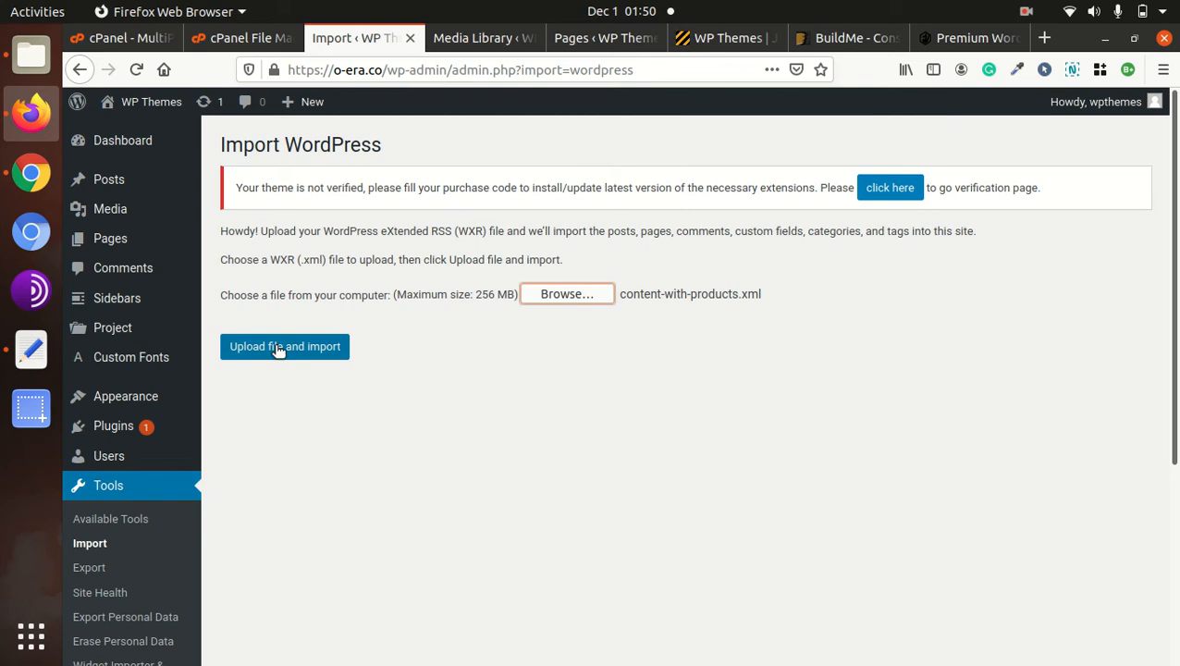
click(280, 352)
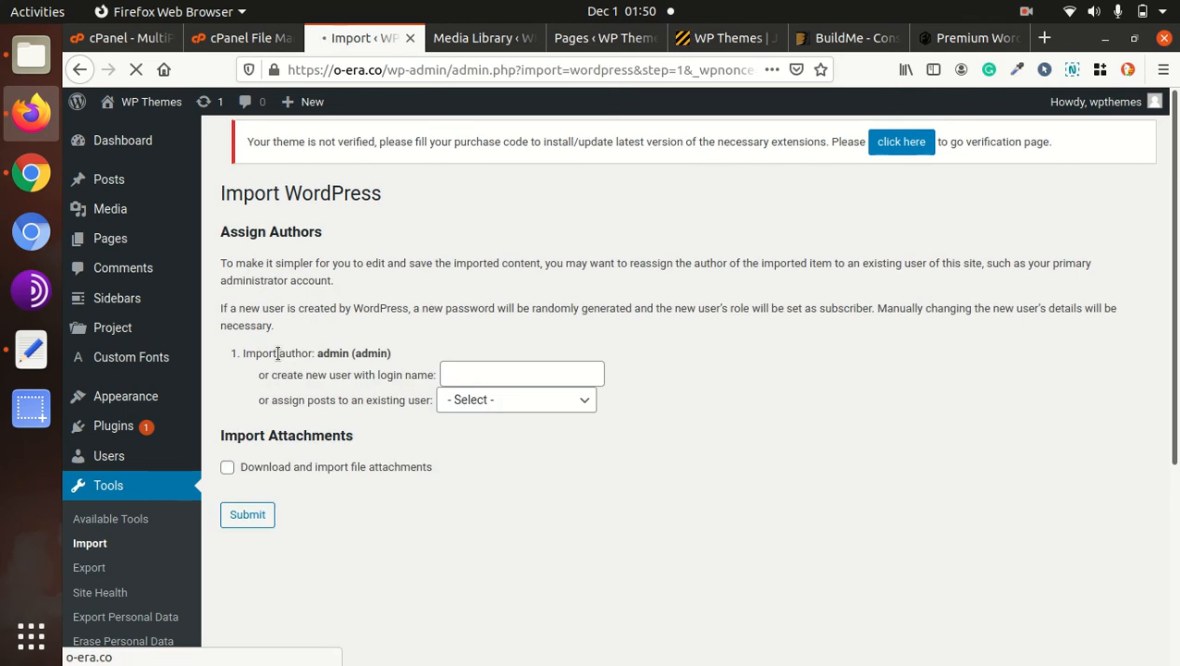
click(499, 400)
click(495, 448)
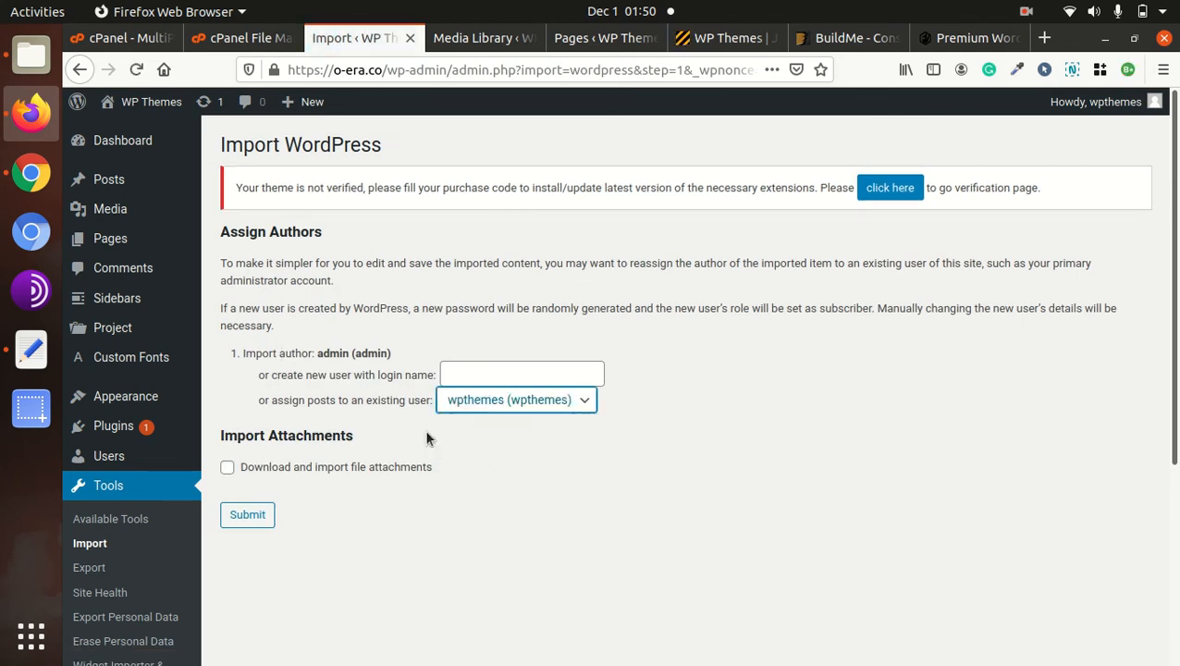
click(227, 468)
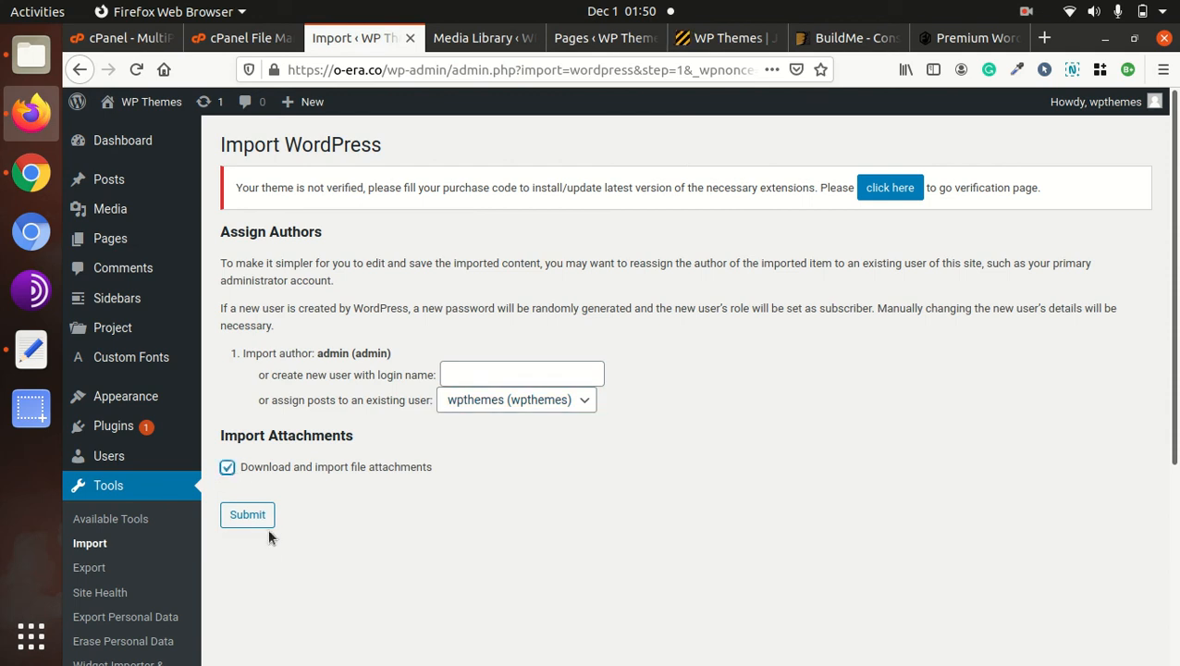
click(247, 515)
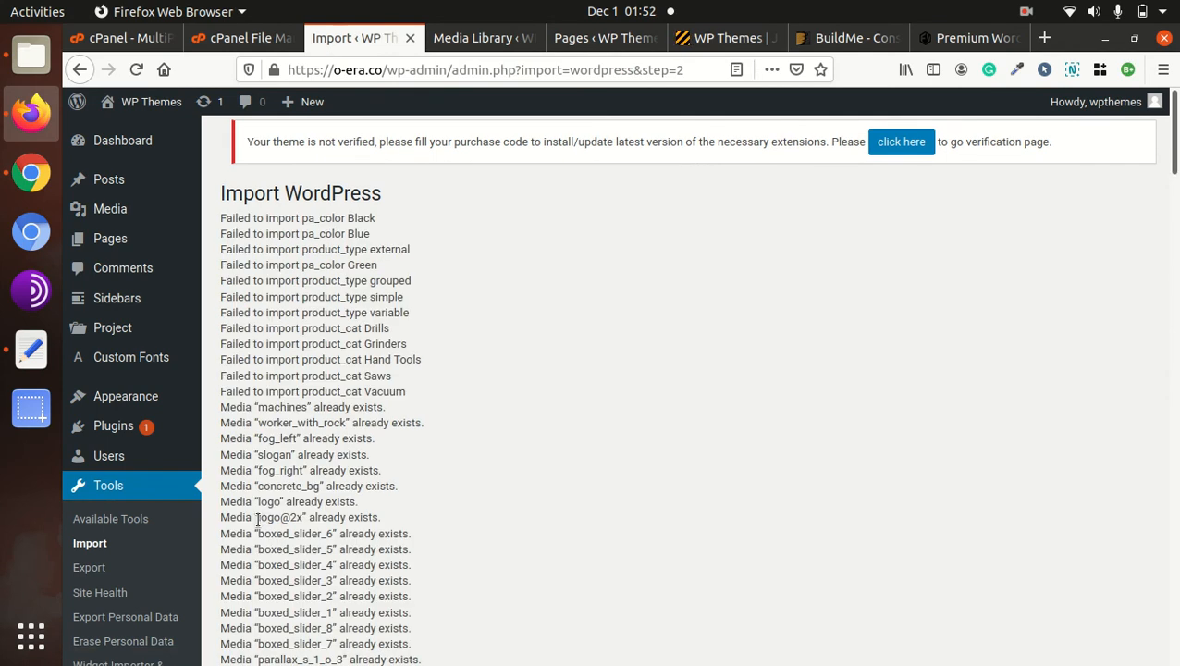
Review the import results for the product attributes, product categories and media of content-with-products.xml
scroll(482, 308, down, 5)
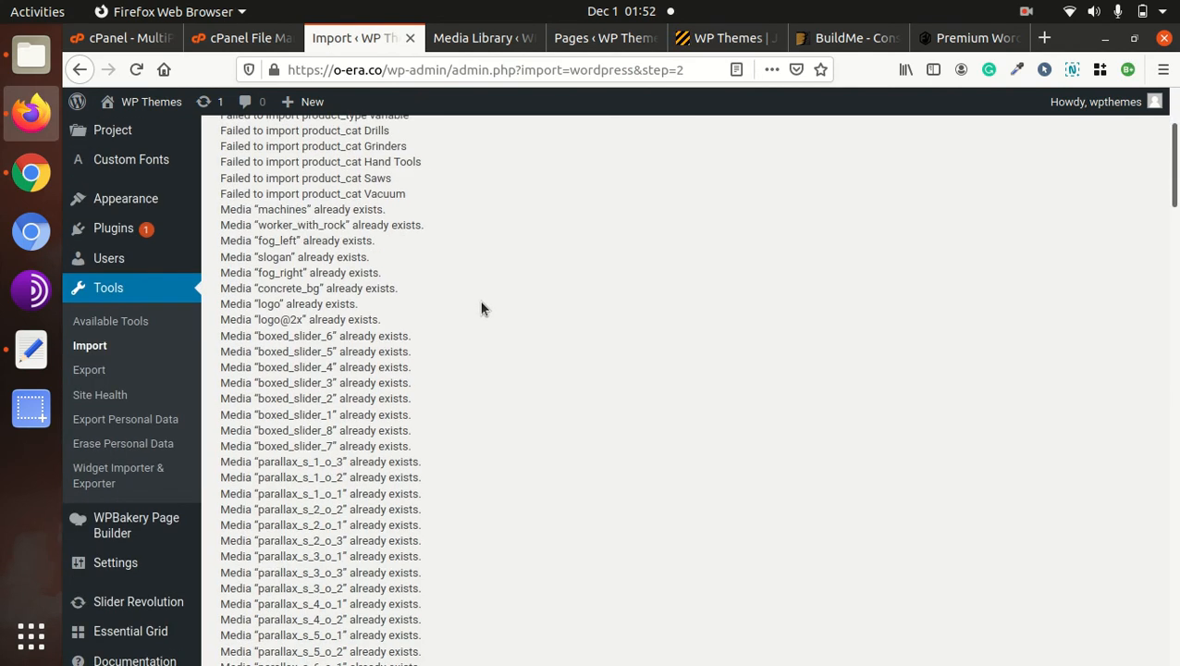
scroll(482, 308, down, 10)
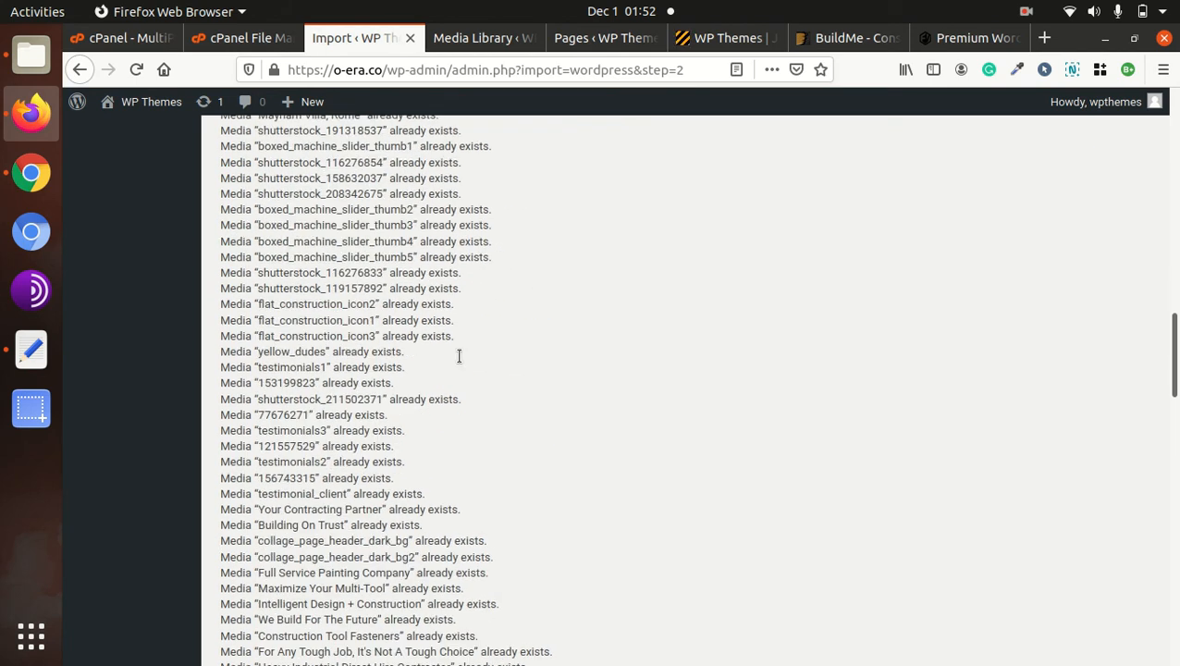
scroll(326, 301, down, 10)
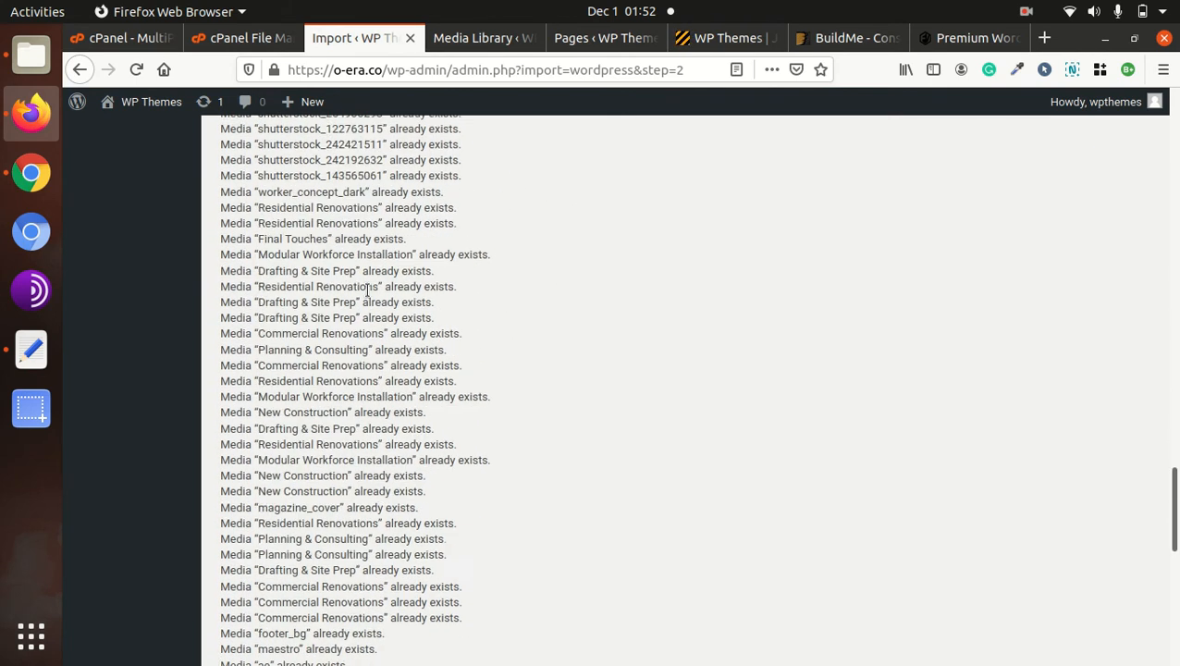
scroll(367, 291, down, 4)
scroll(367, 300, up, 20)
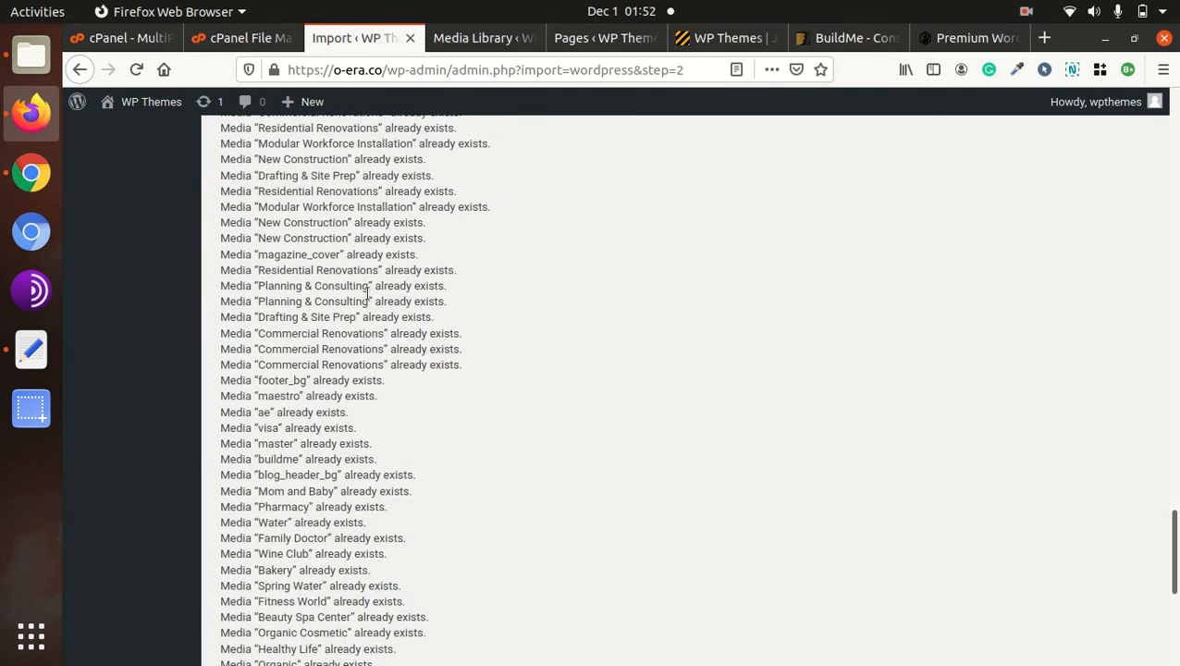
scroll(367, 293, up, 15)
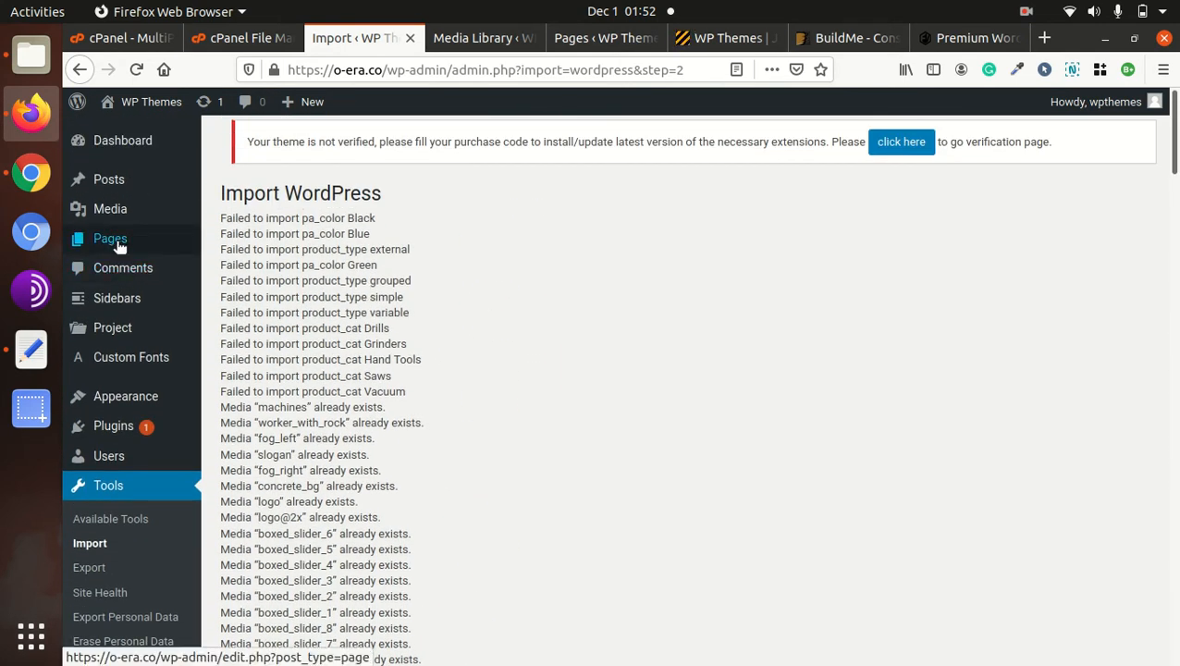
Check the site's Pages list in a new tab and close the Media Library tab
middle_click(118, 246)
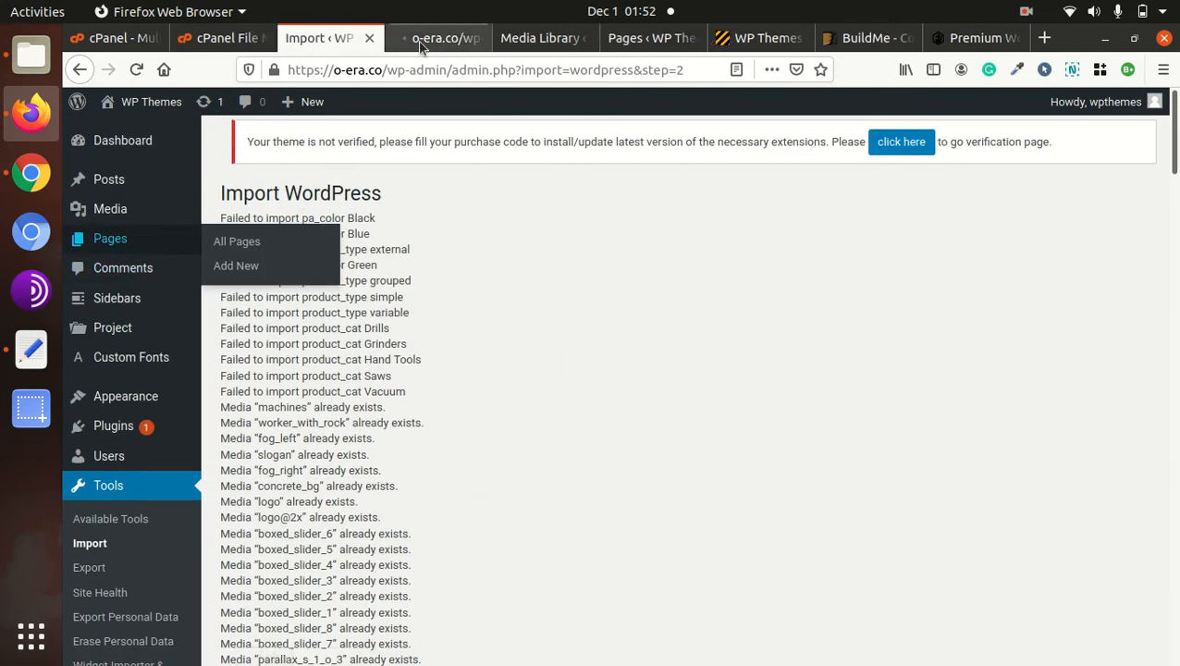
click(421, 38)
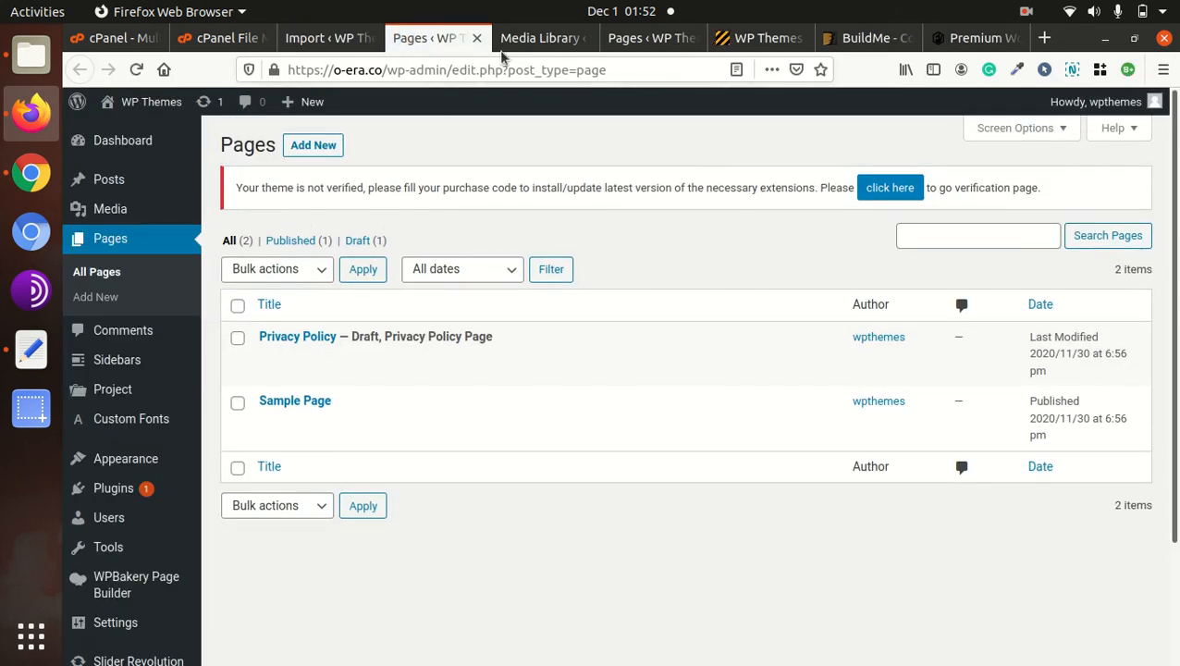
click(551, 50)
click(584, 38)
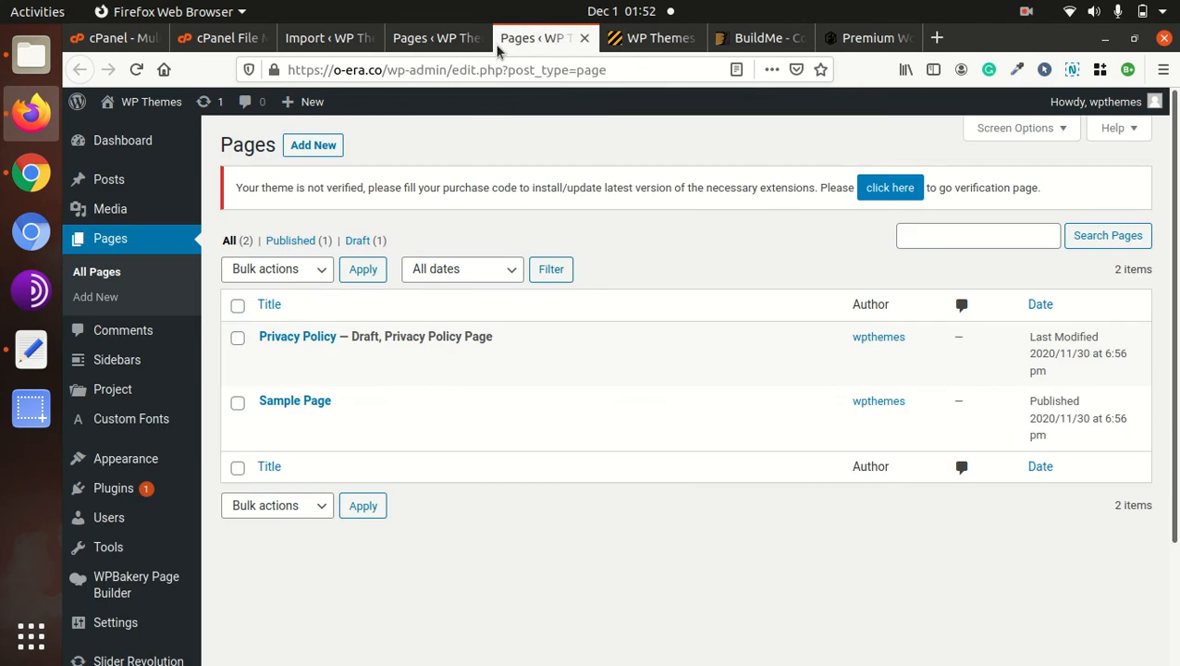
Close the duplicate Pages tab and run the WordPress importer again from the Import tab
click(474, 44)
click(477, 40)
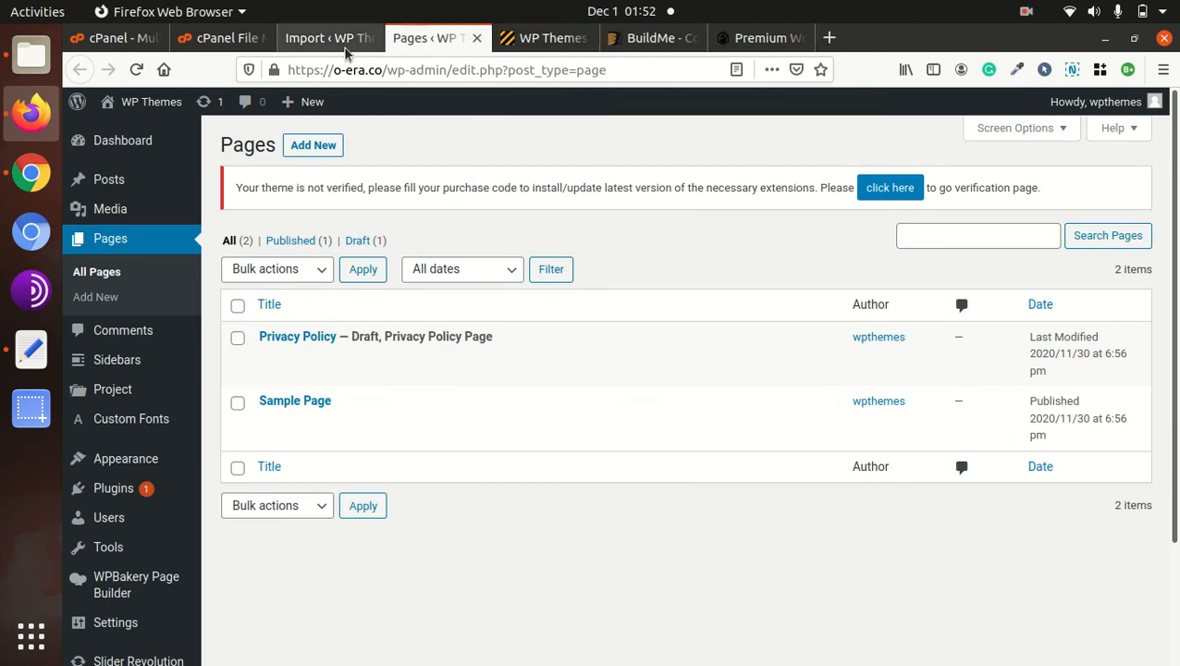
click(338, 40)
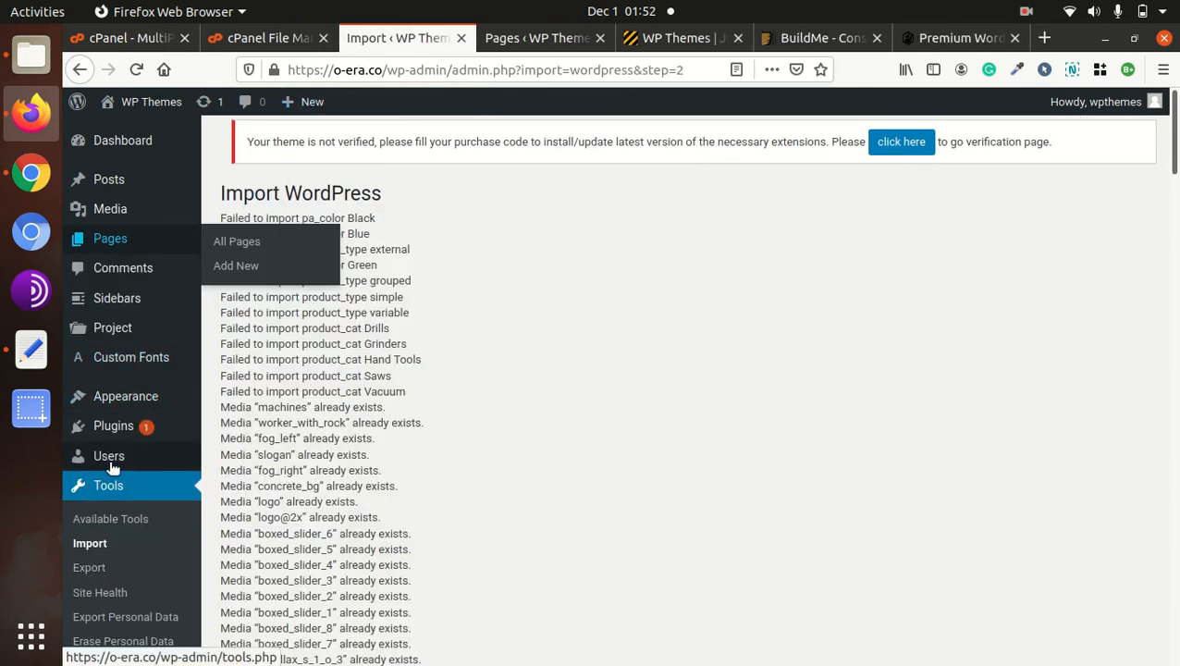
click(91, 545)
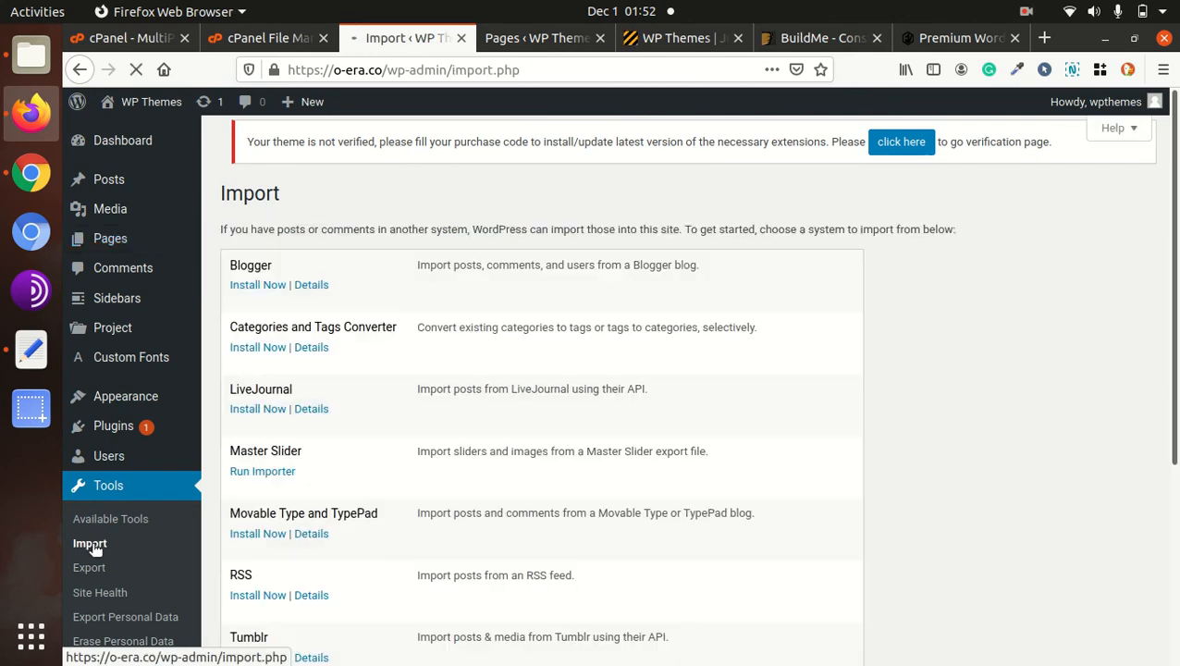
scroll(259, 416, down, 4)
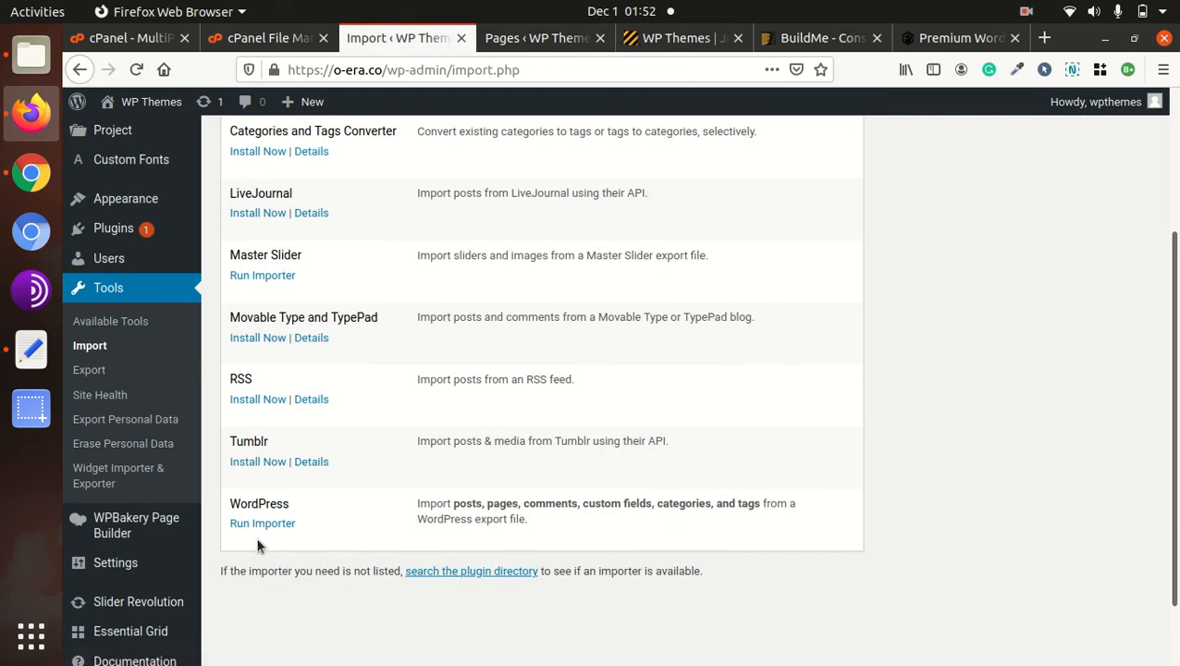
click(260, 524)
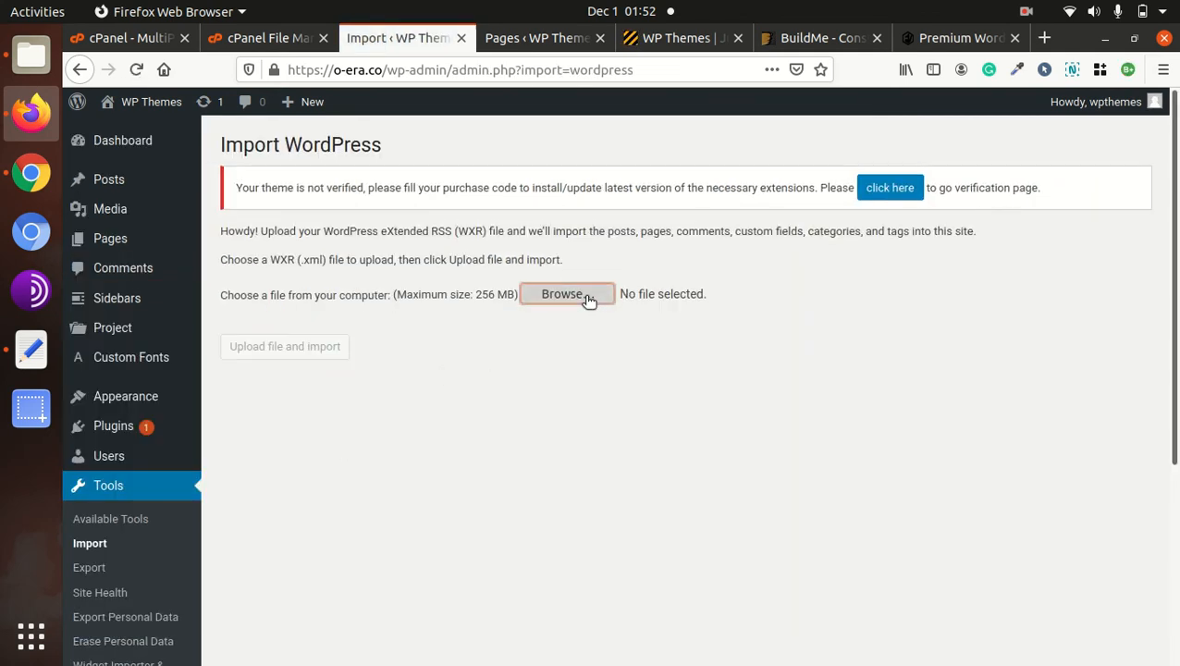
Upload content.xml from the buildme dummy-data content folder to the WordPress importer
click(583, 294)
click(333, 162)
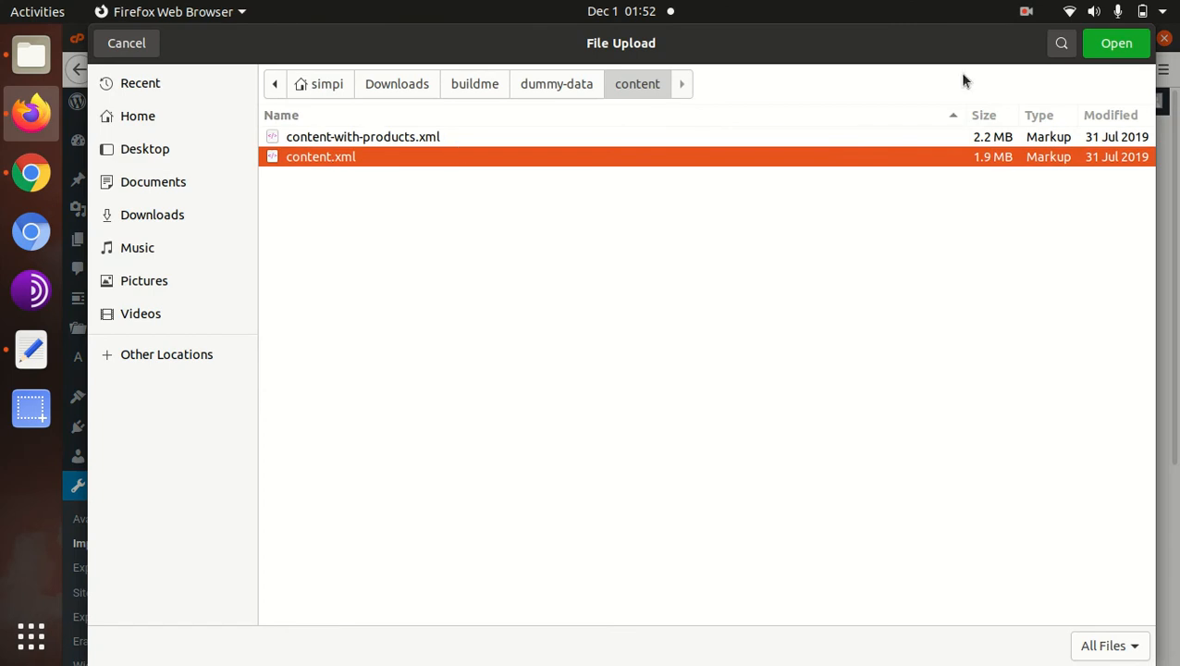
click(1117, 43)
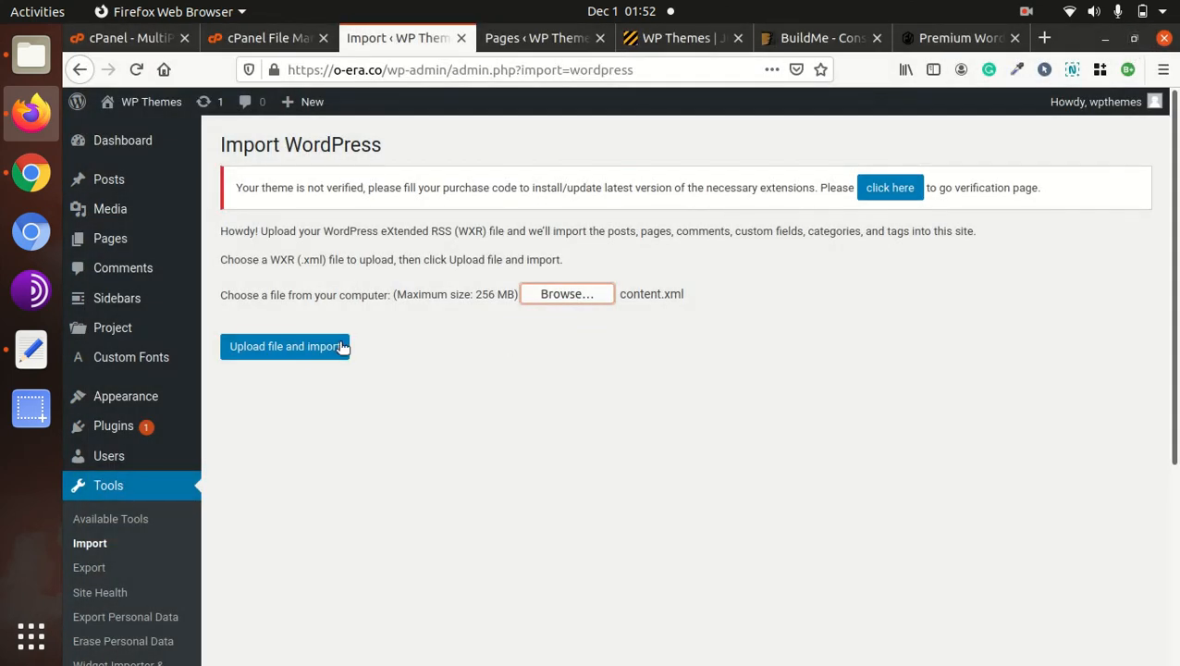
click(314, 348)
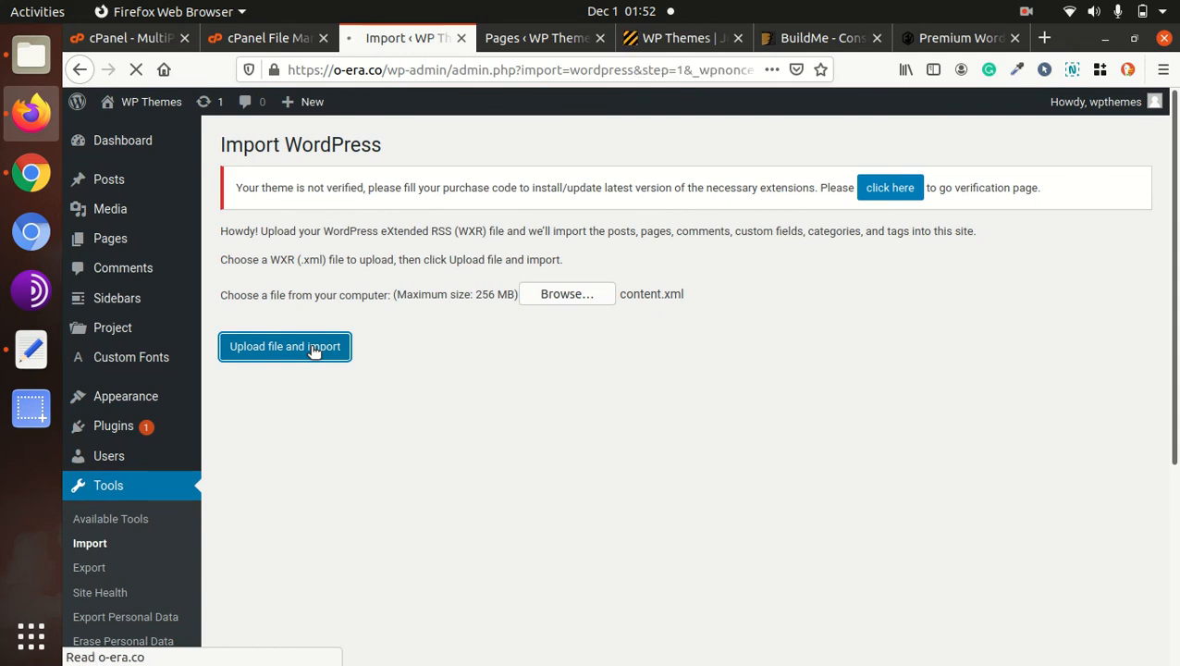
Assign the imported posts to the existing user wpthemes and submit the import without downloading file attachments
click(518, 411)
click(499, 448)
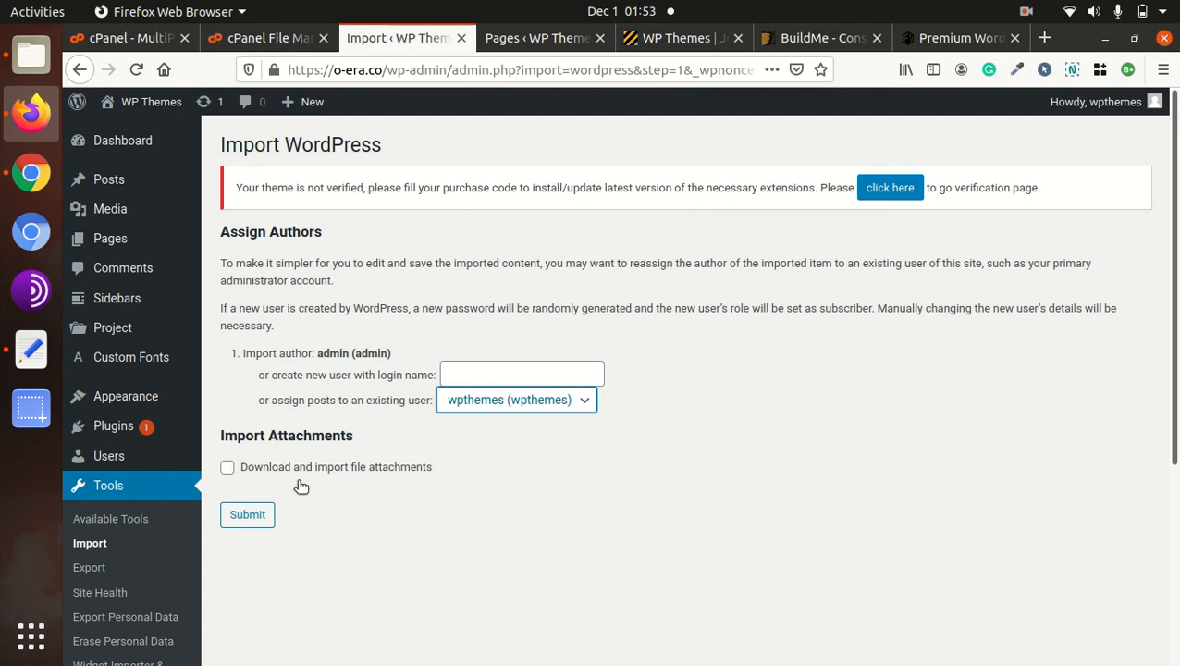
click(241, 479)
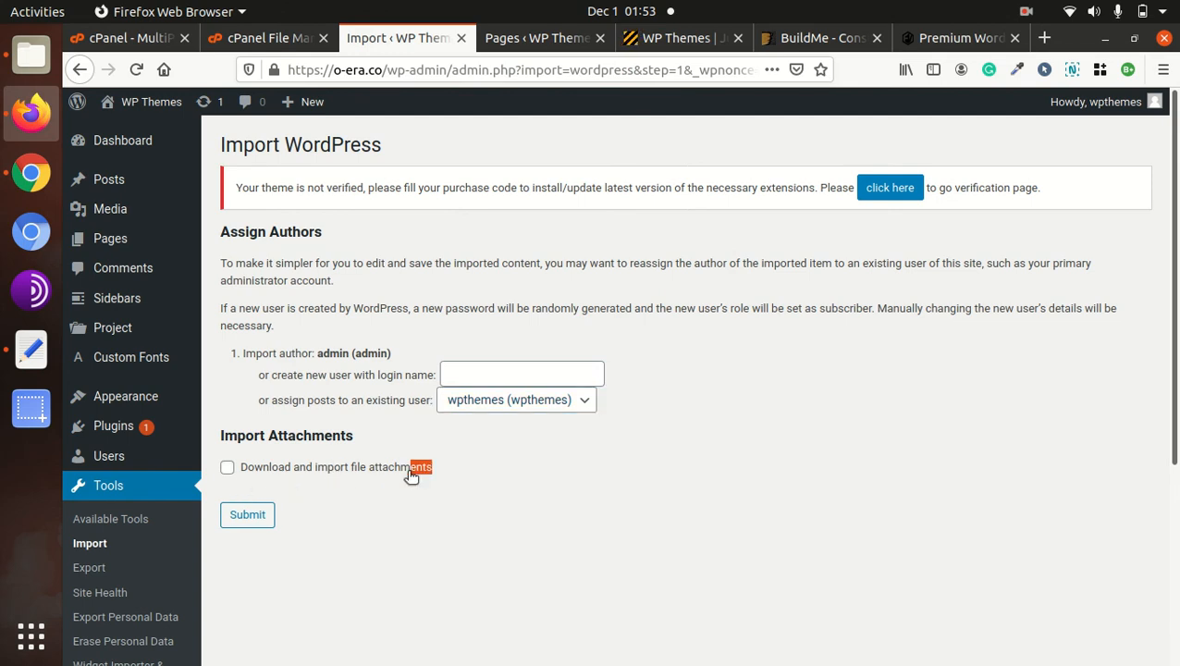
click(472, 475)
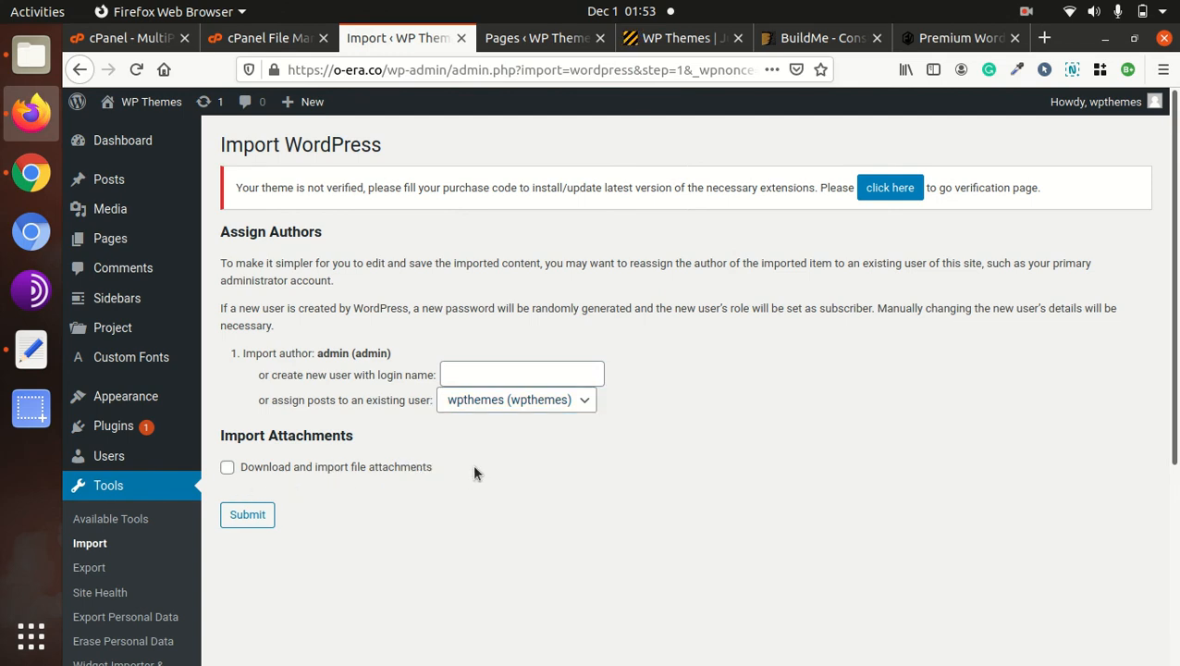
click(246, 523)
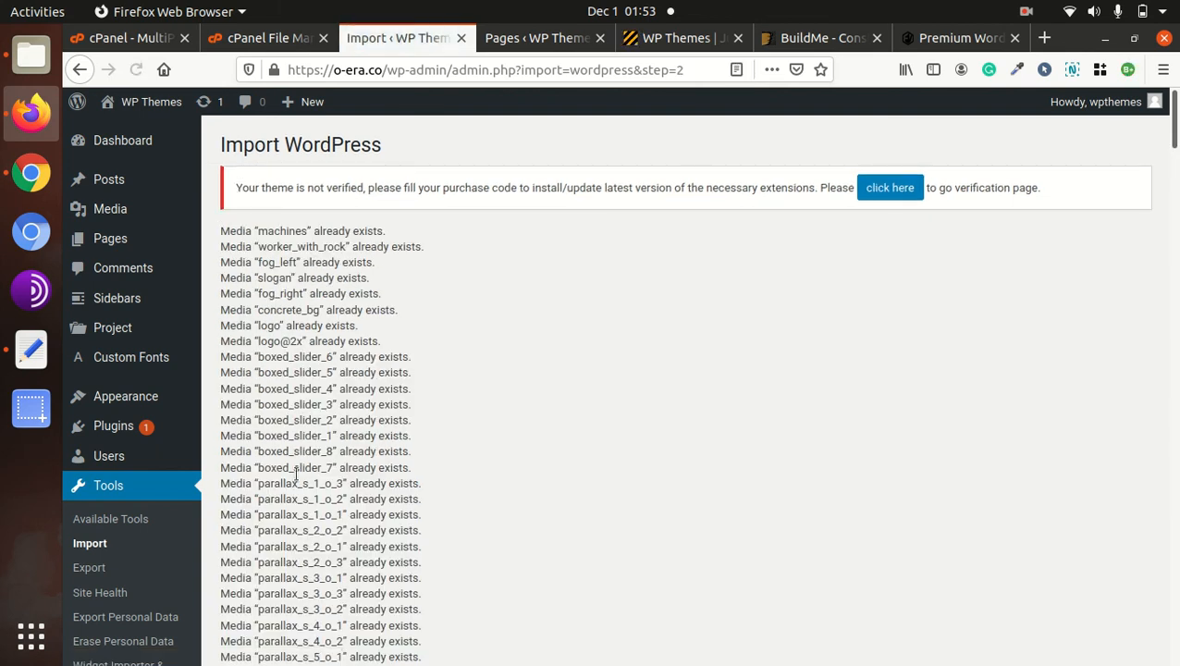
Review the import results of content.xml down to the end of the list
scroll(346, 285, down, 15)
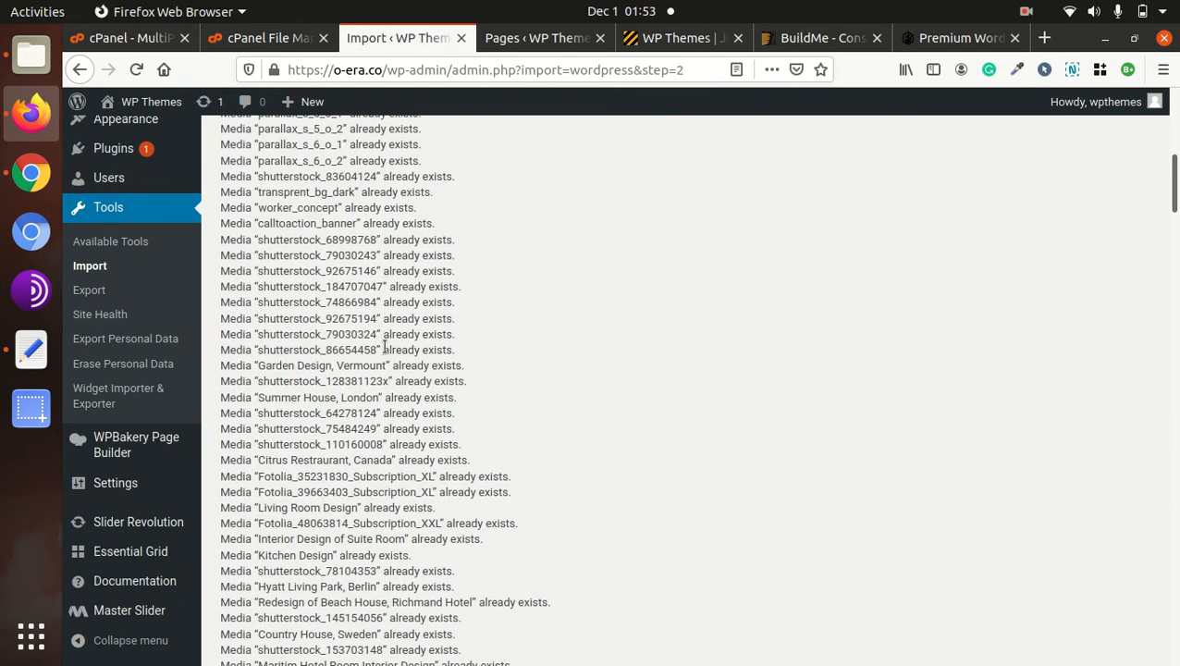
scroll(382, 356, down, 5)
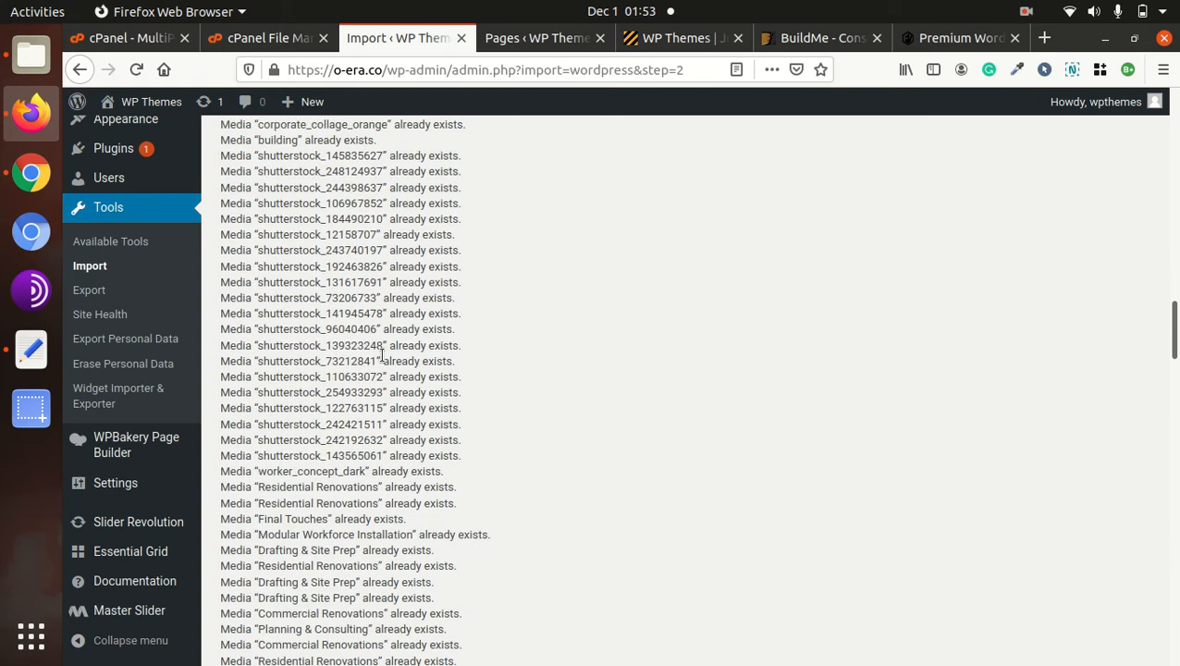
scroll(320, 363, down, 13)
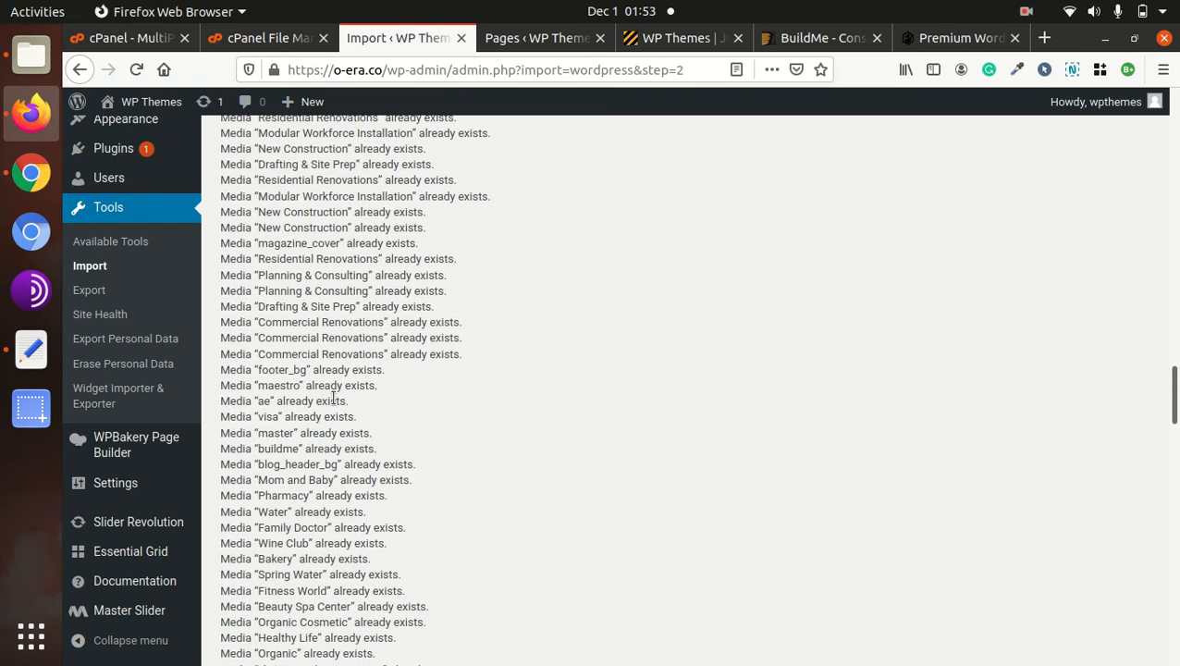
scroll(280, 390, down, 20)
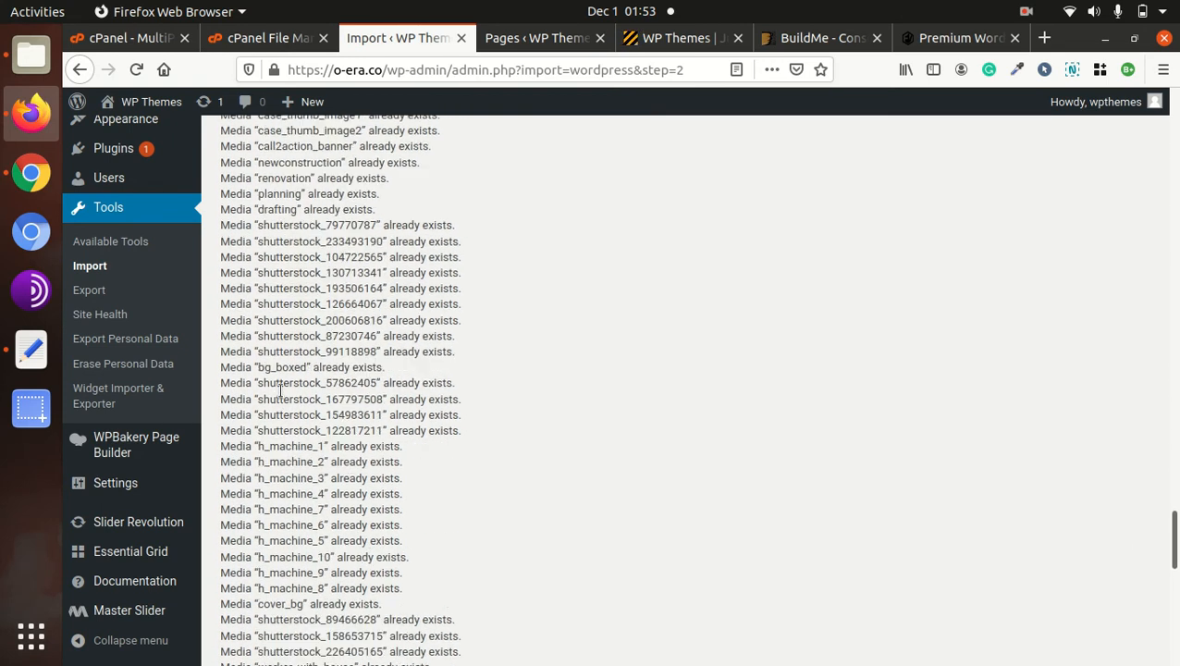
scroll(280, 390, down, 6)
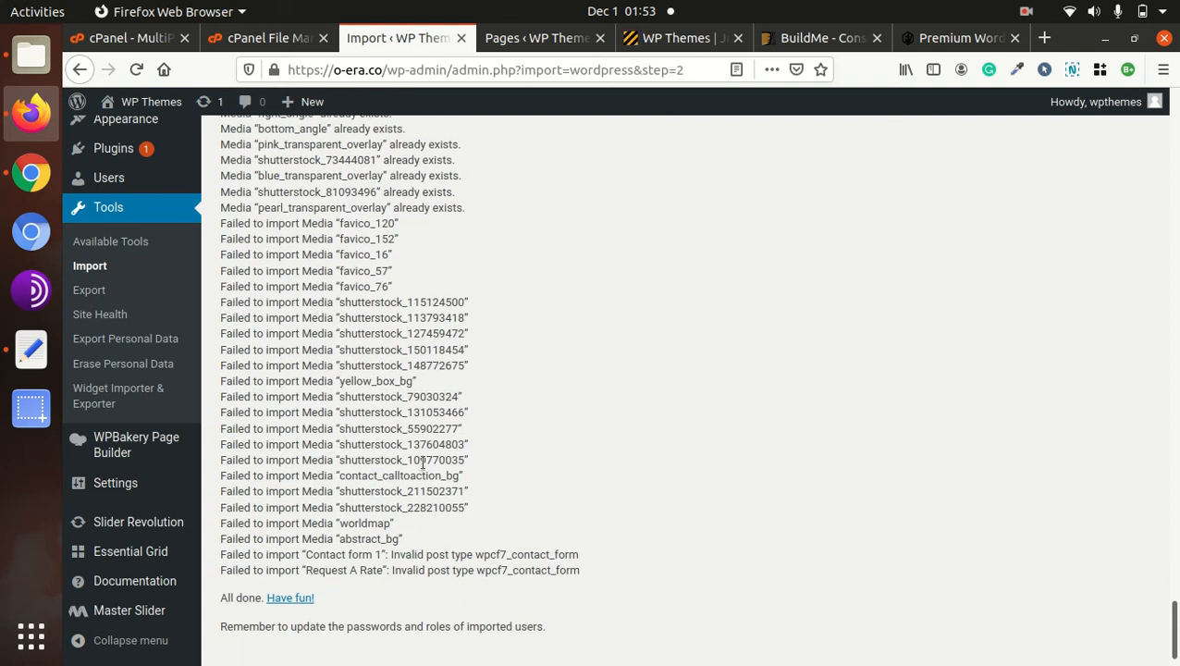
scroll(316, 513, down, 1)
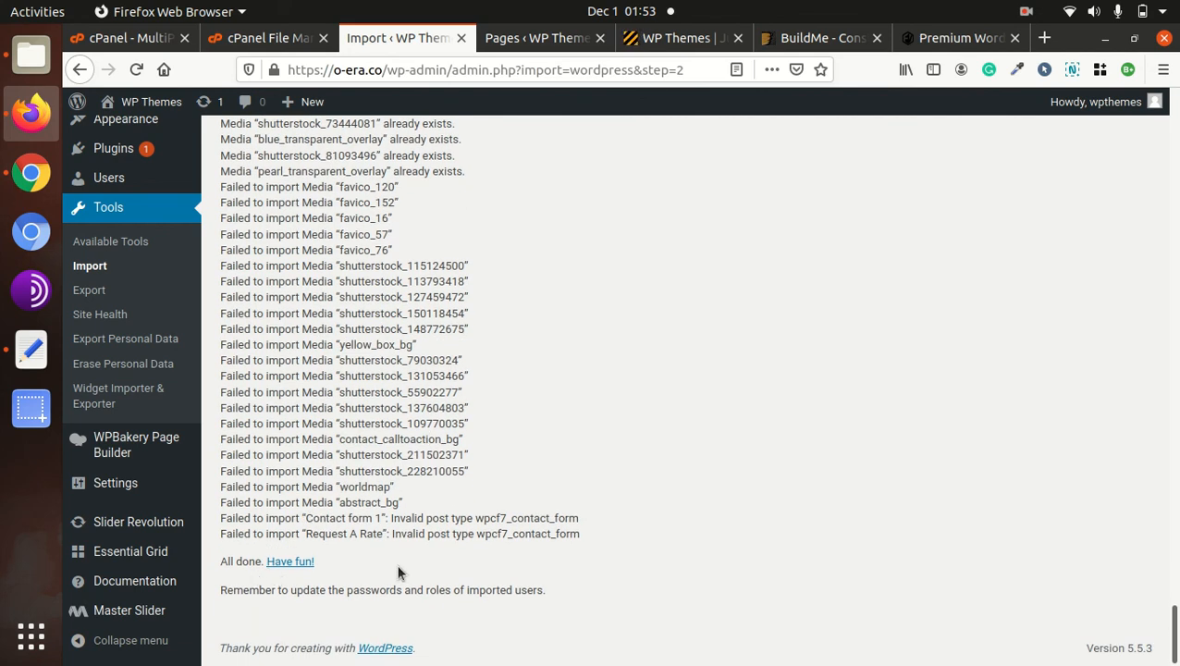
Open the list of all pages and look through the first page of imported entries
scroll(398, 574, up, 5)
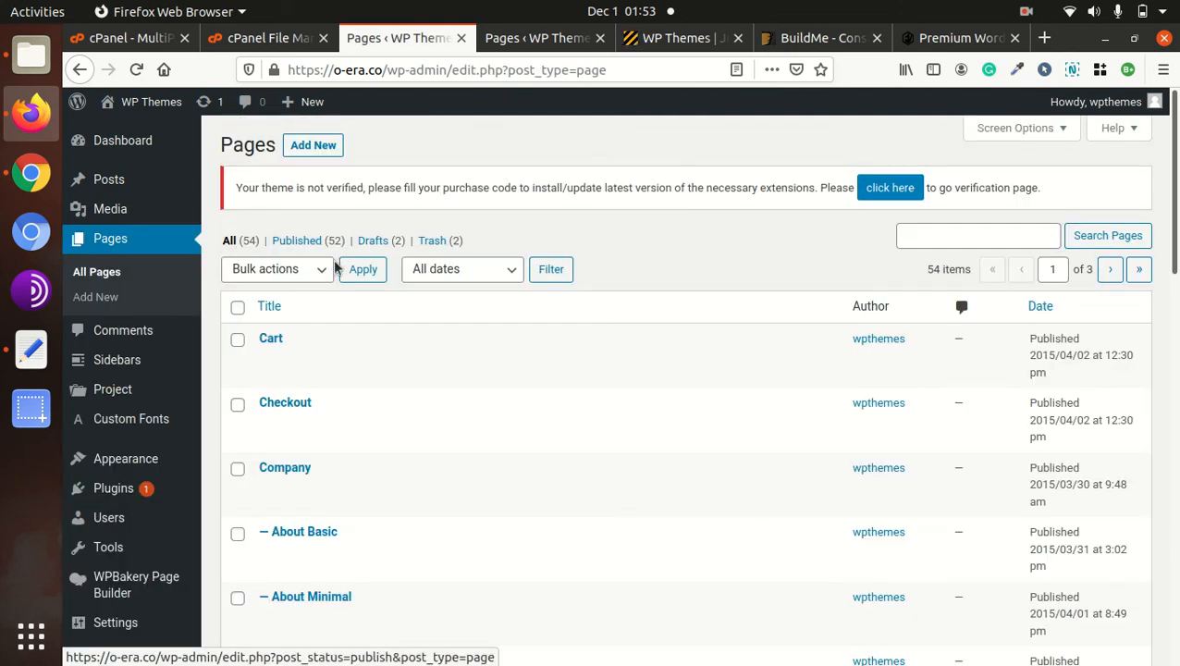
scroll(356, 292, down, 4)
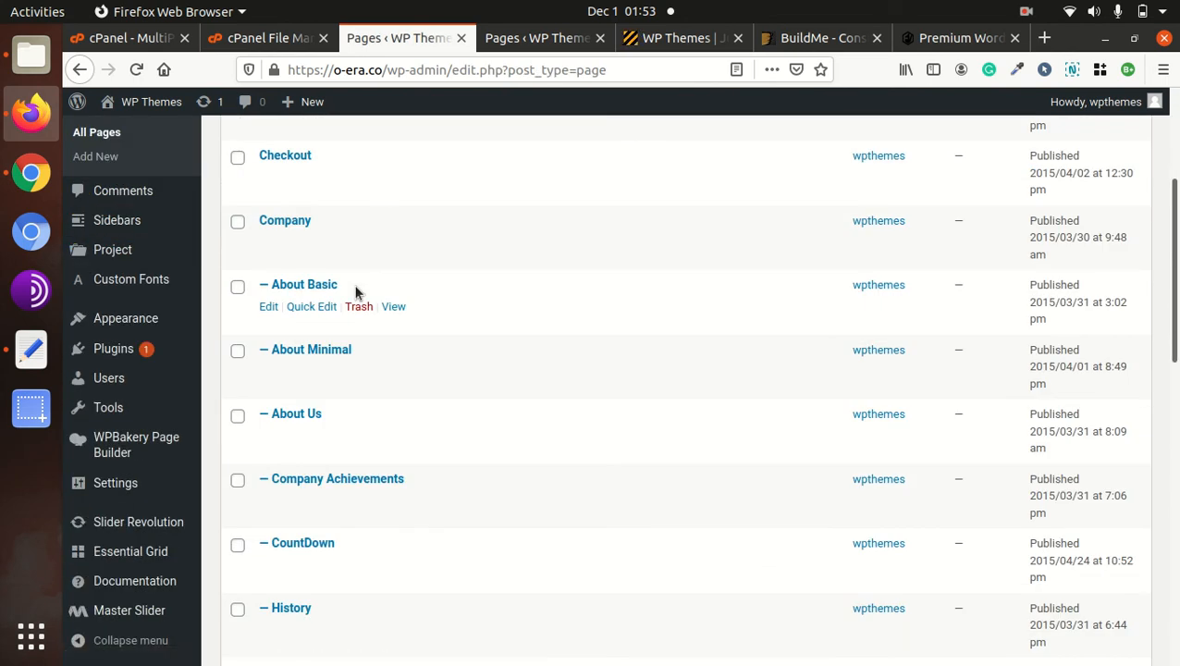
scroll(356, 293, down, 4)
scroll(356, 292, down, 5)
scroll(356, 292, down, 4)
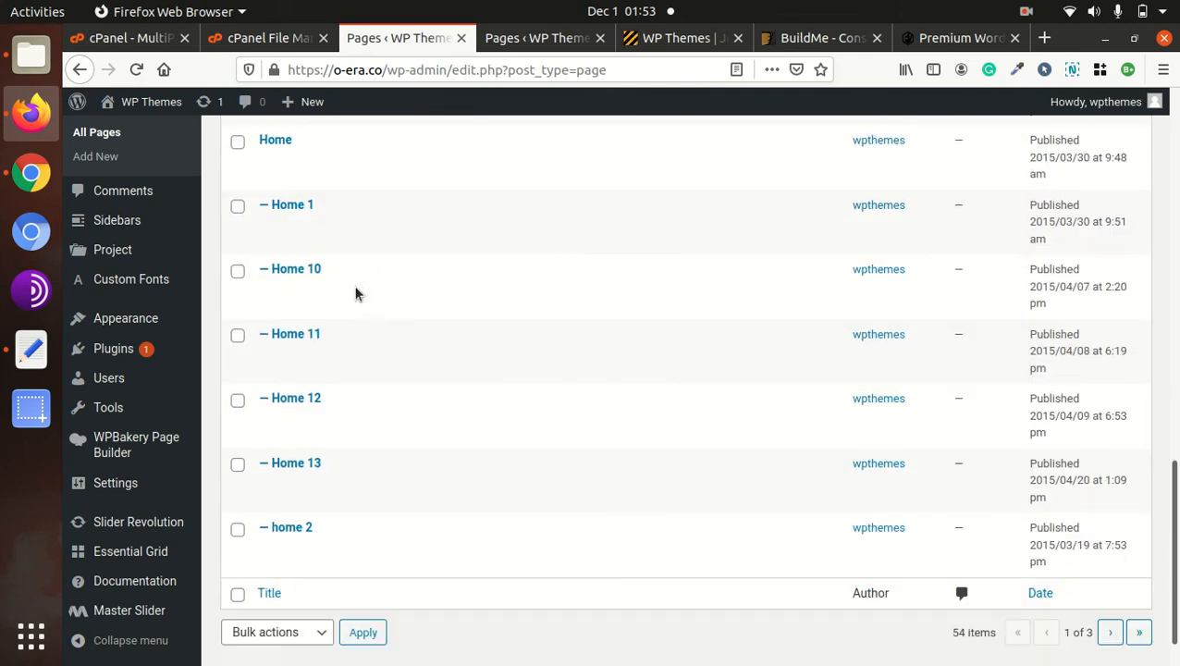
scroll(348, 278, up, 2)
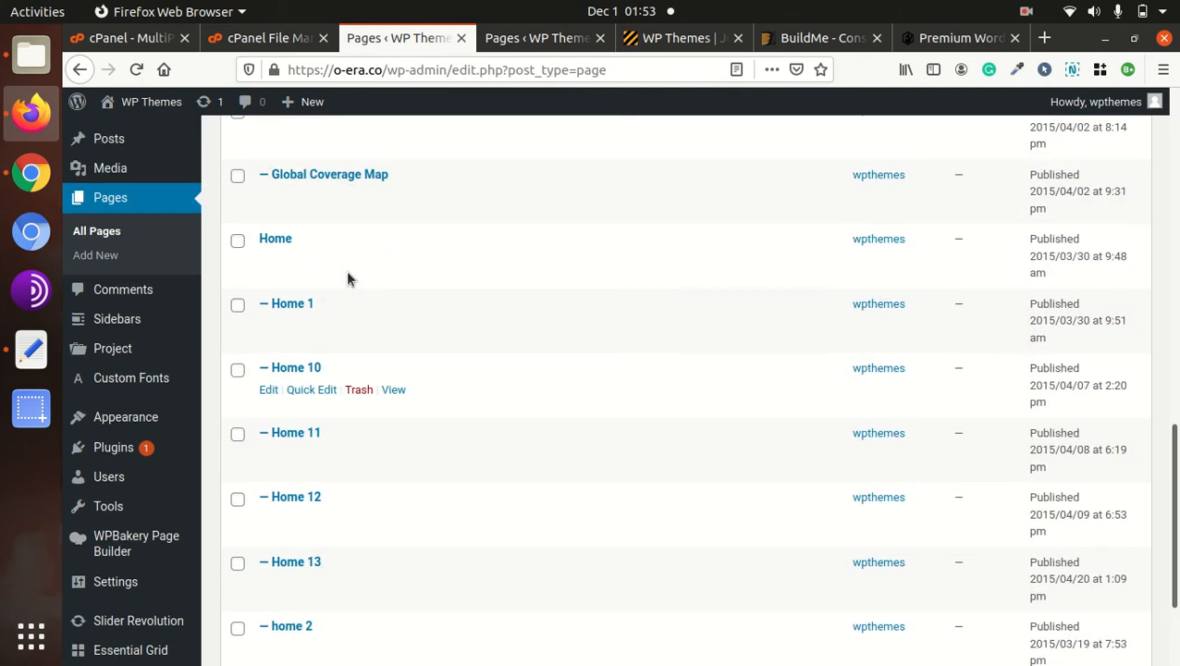
scroll(348, 277, down, 3)
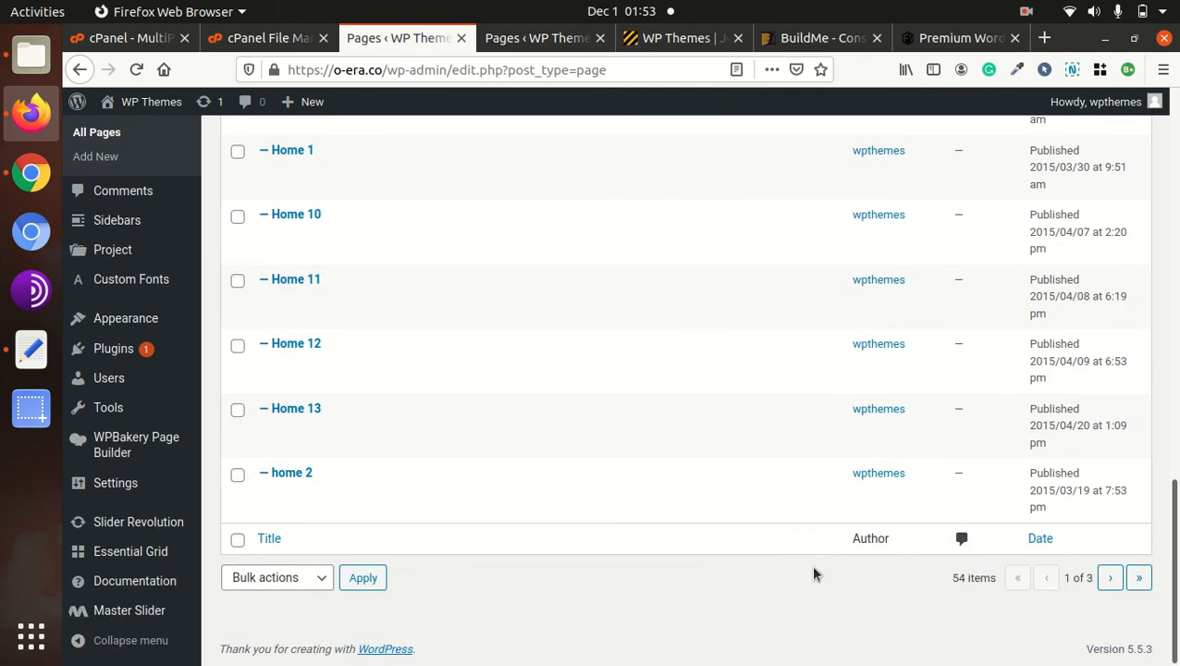
scroll(689, 533, up, 10)
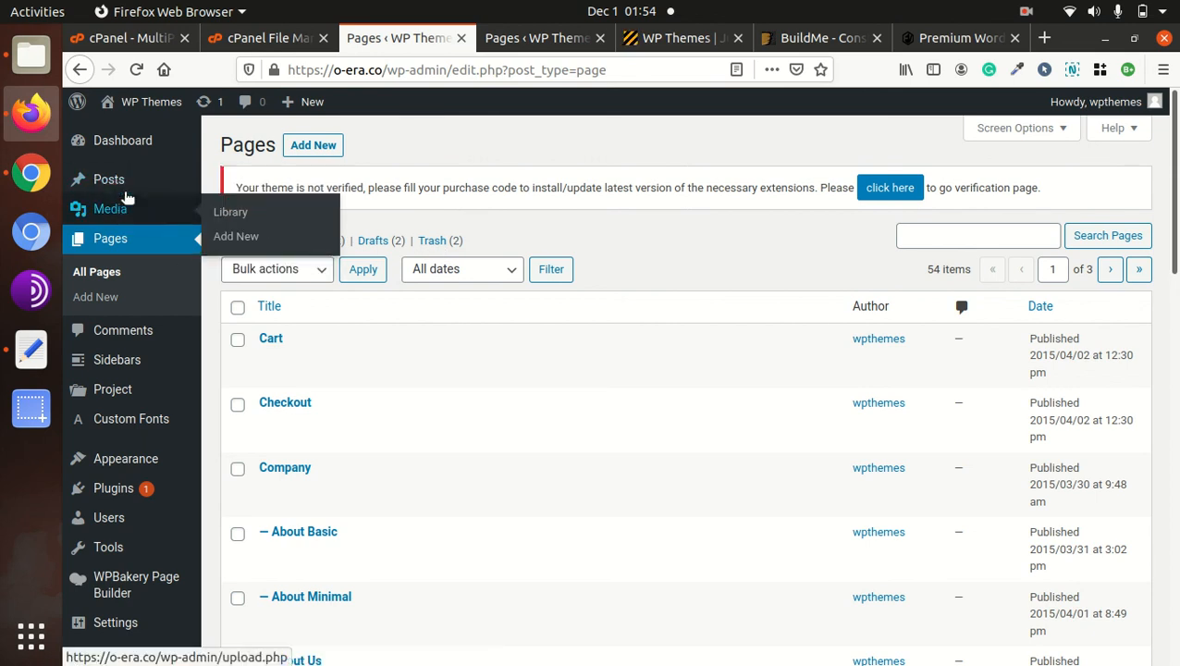
Reload the outdated second Pages tab and close it
click(534, 39)
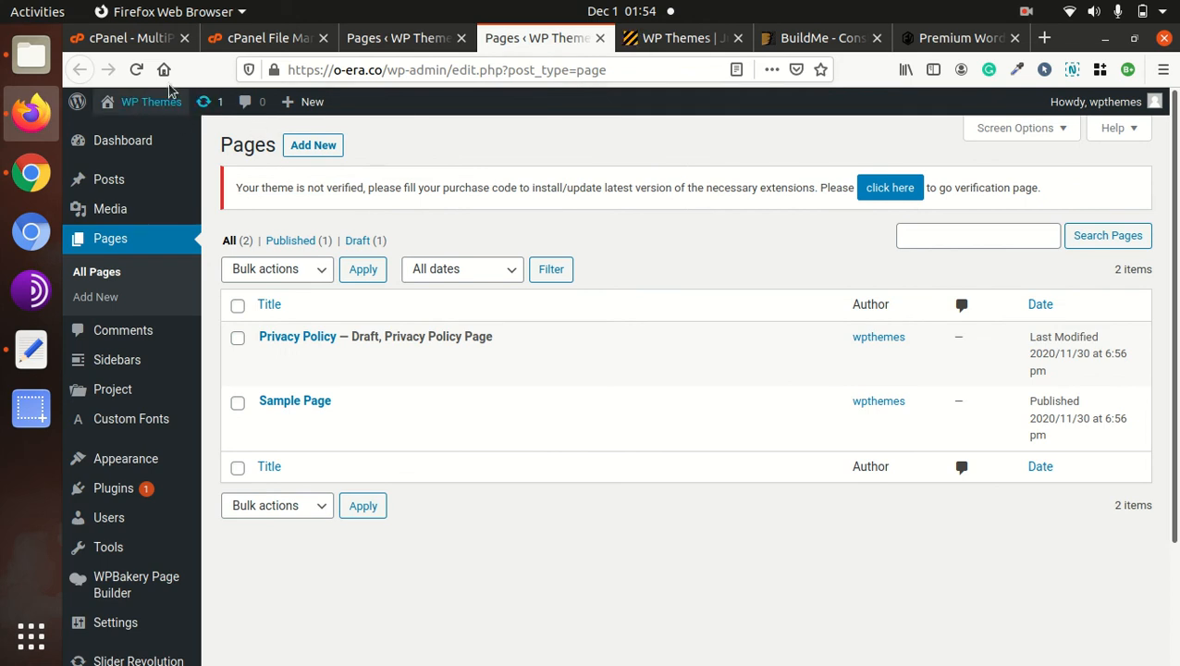
click(136, 70)
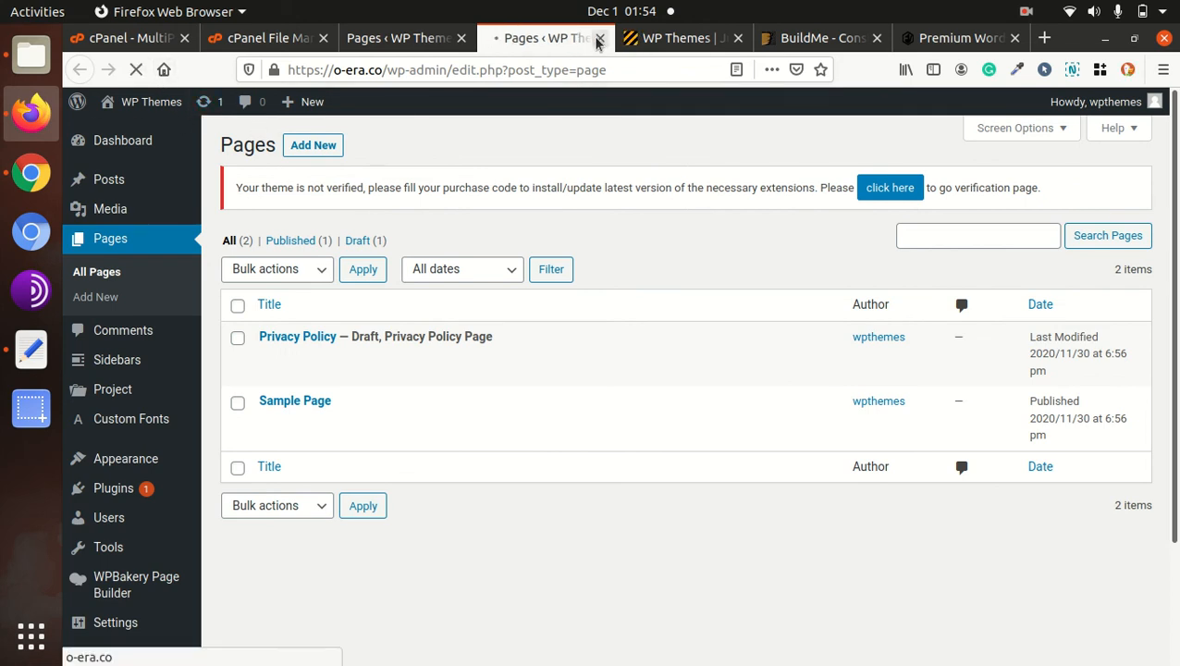
click(597, 40)
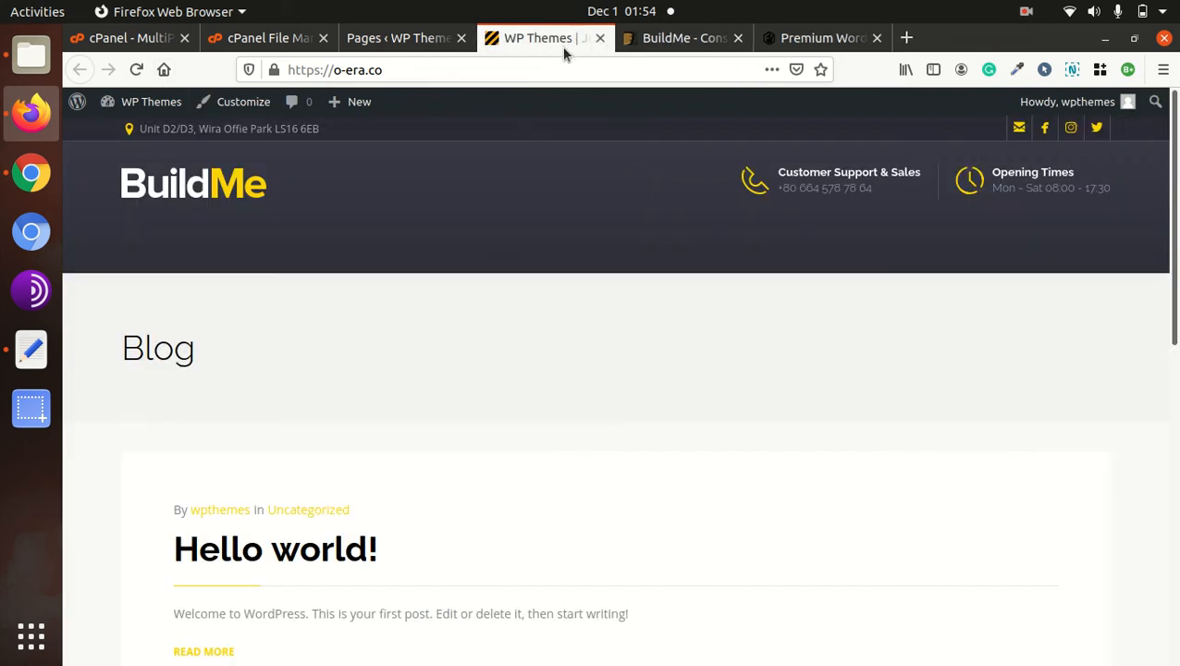
Reload the site's front page and check its navigation menu and blog content
click(133, 70)
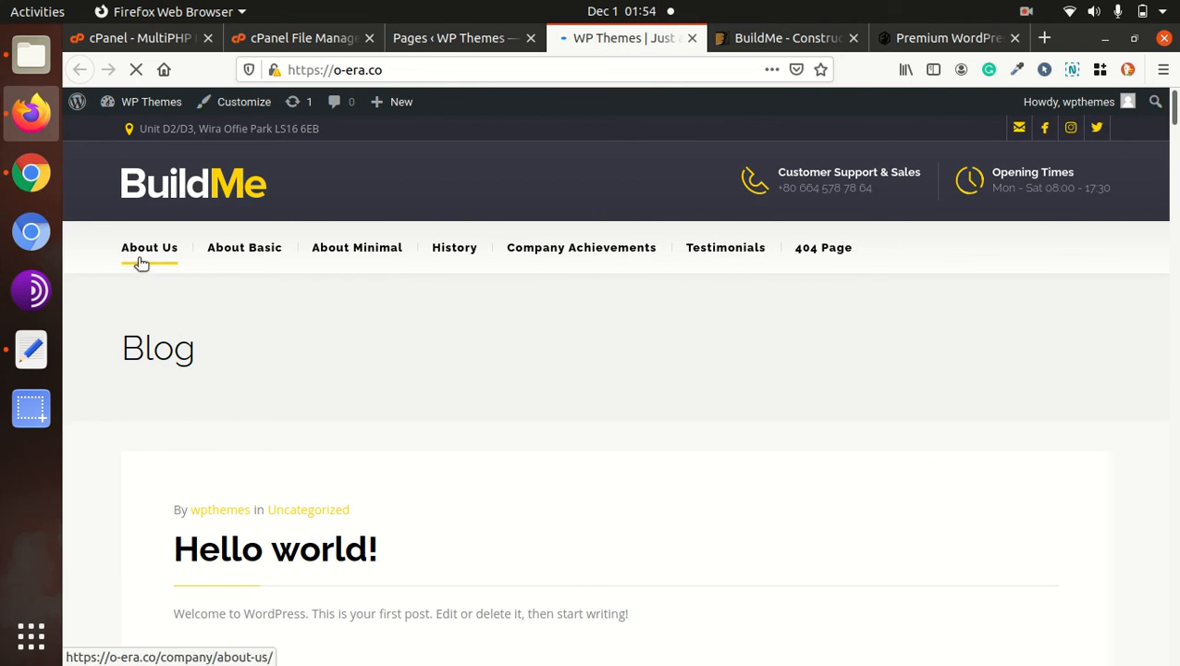
scroll(386, 343, down, 6)
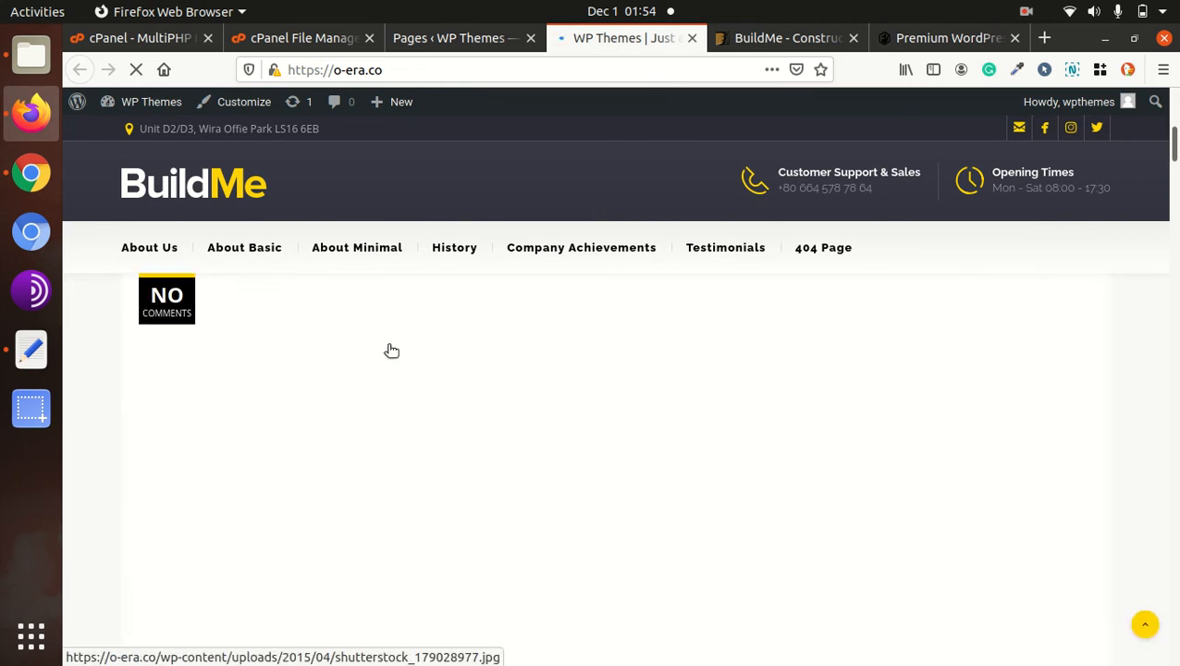
scroll(389, 350, up, 6)
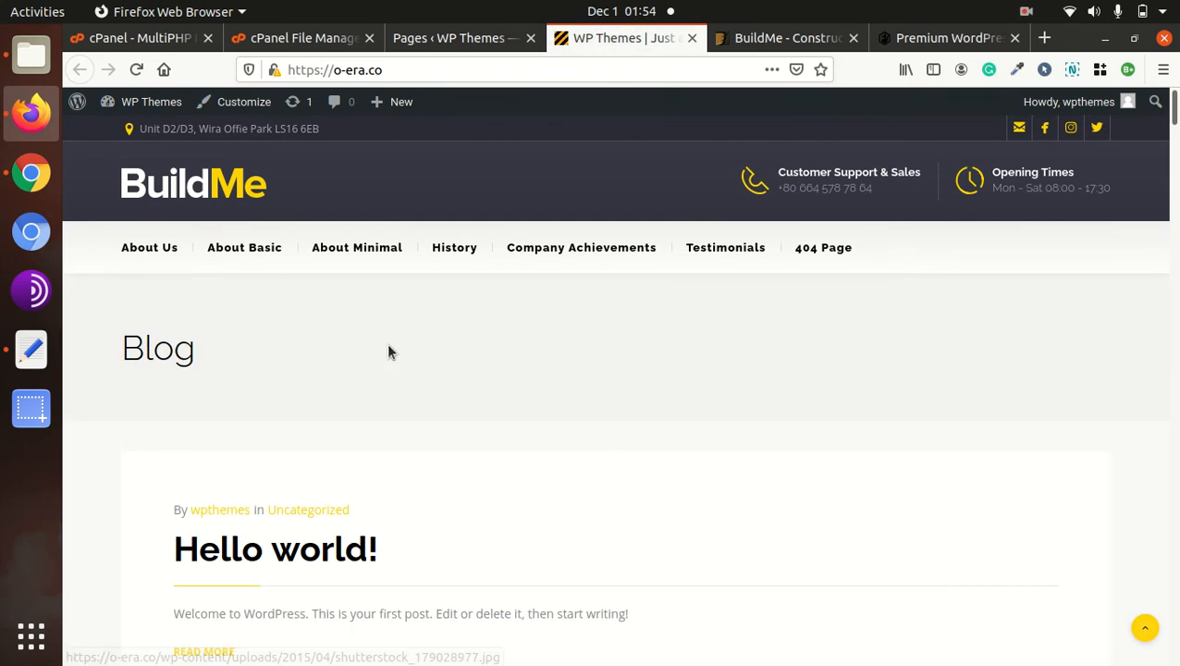
Open the live view of the Home 1 page from the Pages list in a new tab and switch to it
click(432, 41)
mouse_move(104, 461)
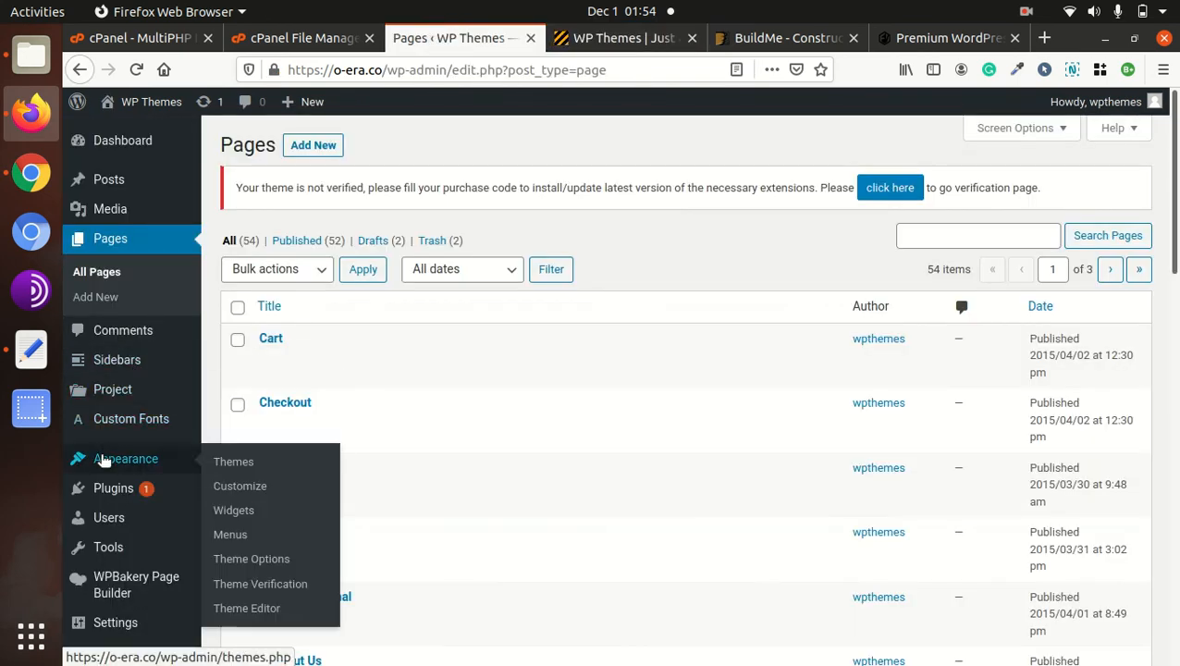
scroll(730, 491, down, 6)
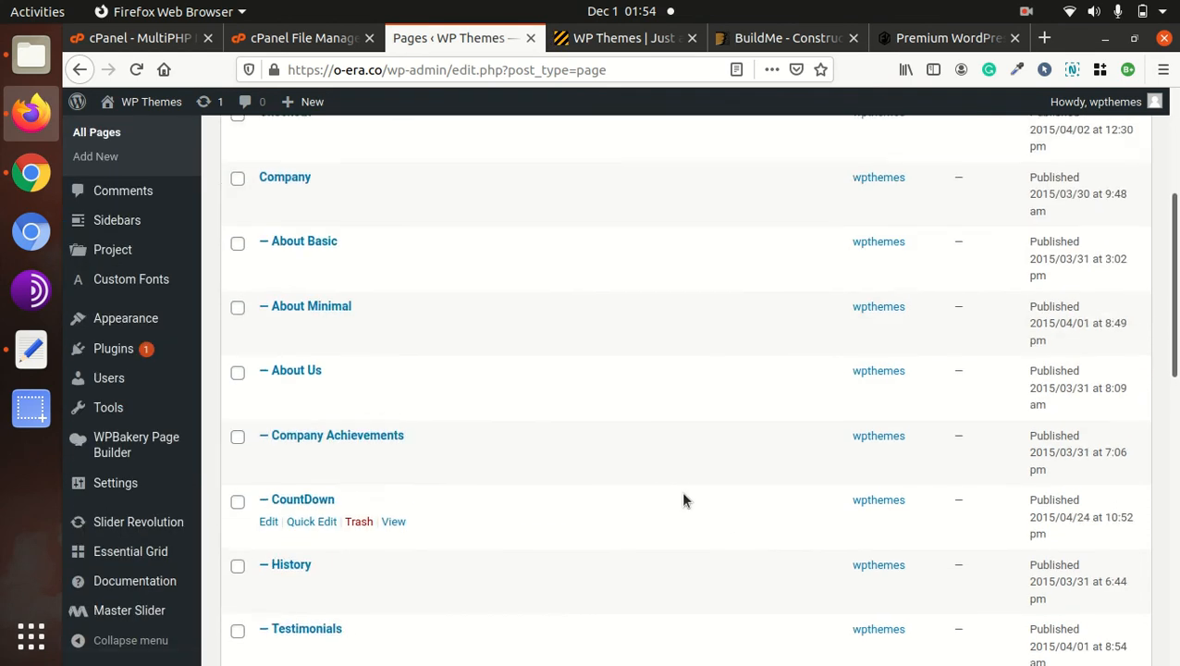
scroll(610, 497, down, 3)
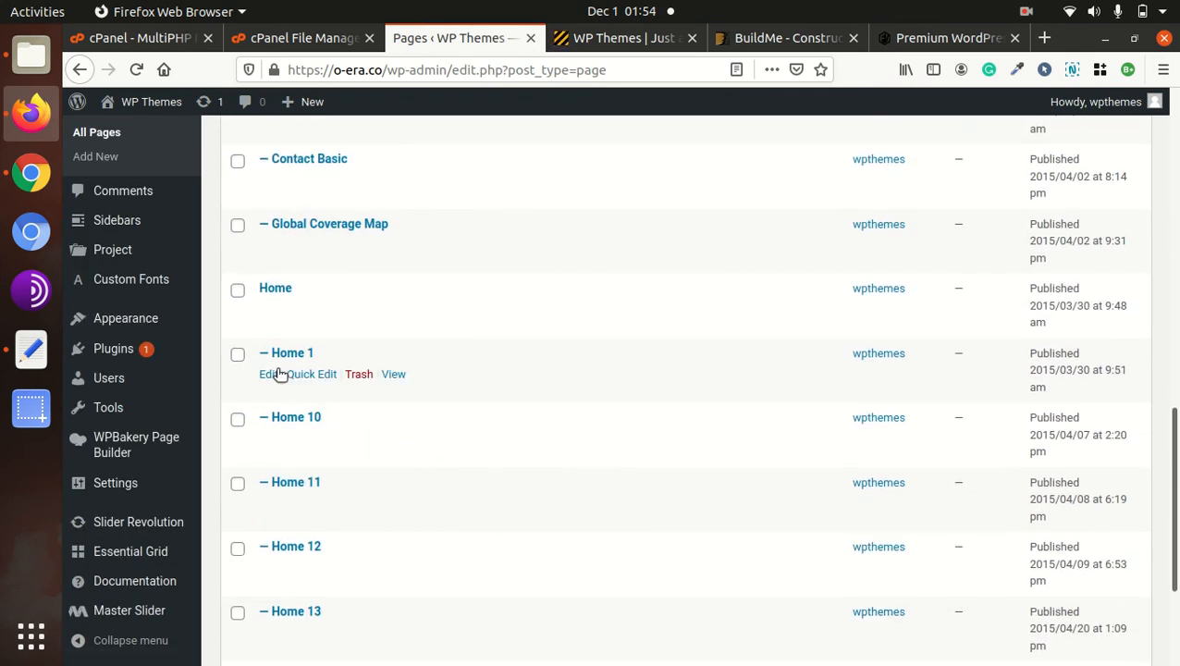
middle_click(391, 378)
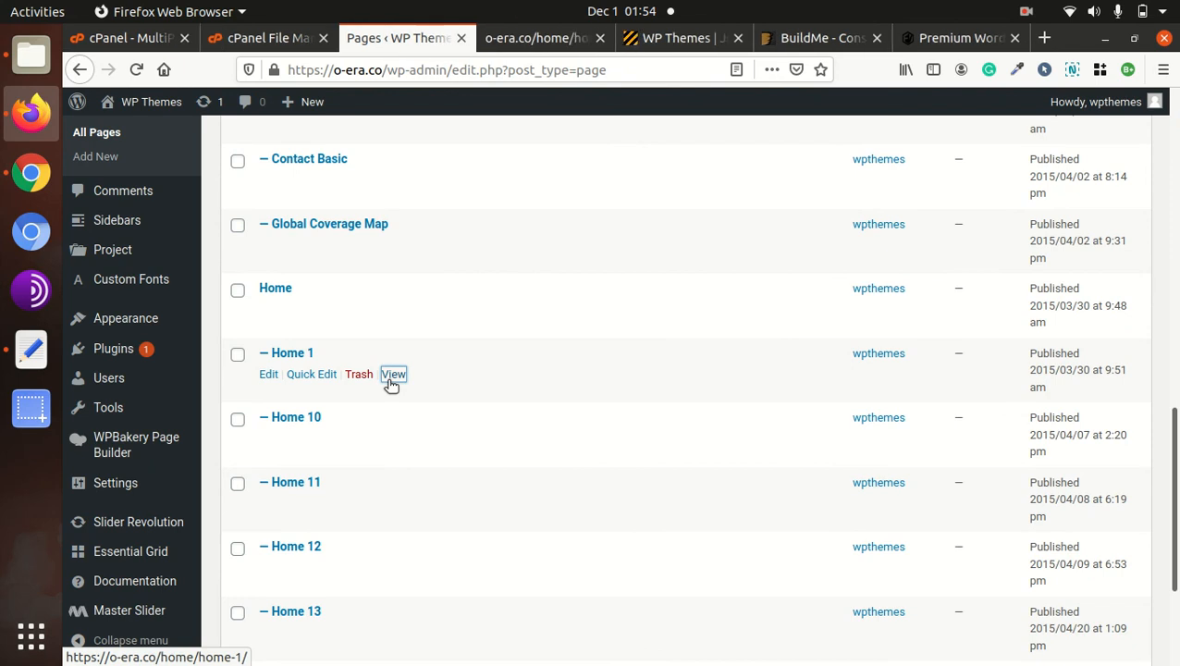
key(ctrl+Tab)
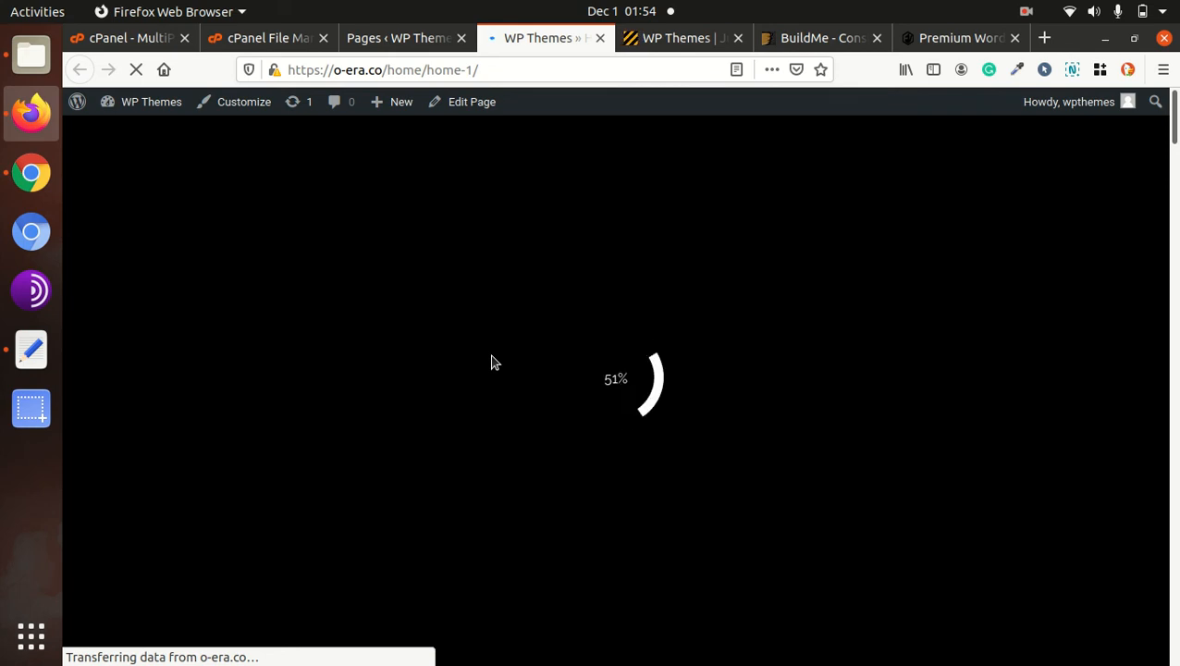
Return to the Pages list and go to its second page to look through the imported home page variants
click(422, 38)
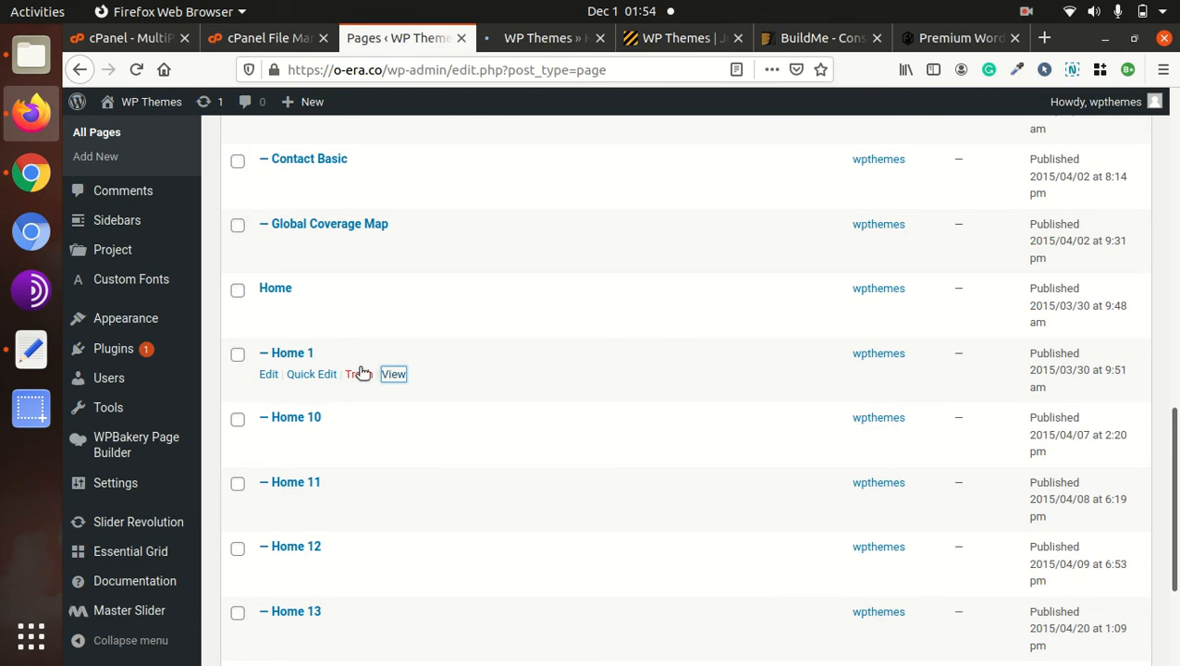
scroll(343, 389, down, 3)
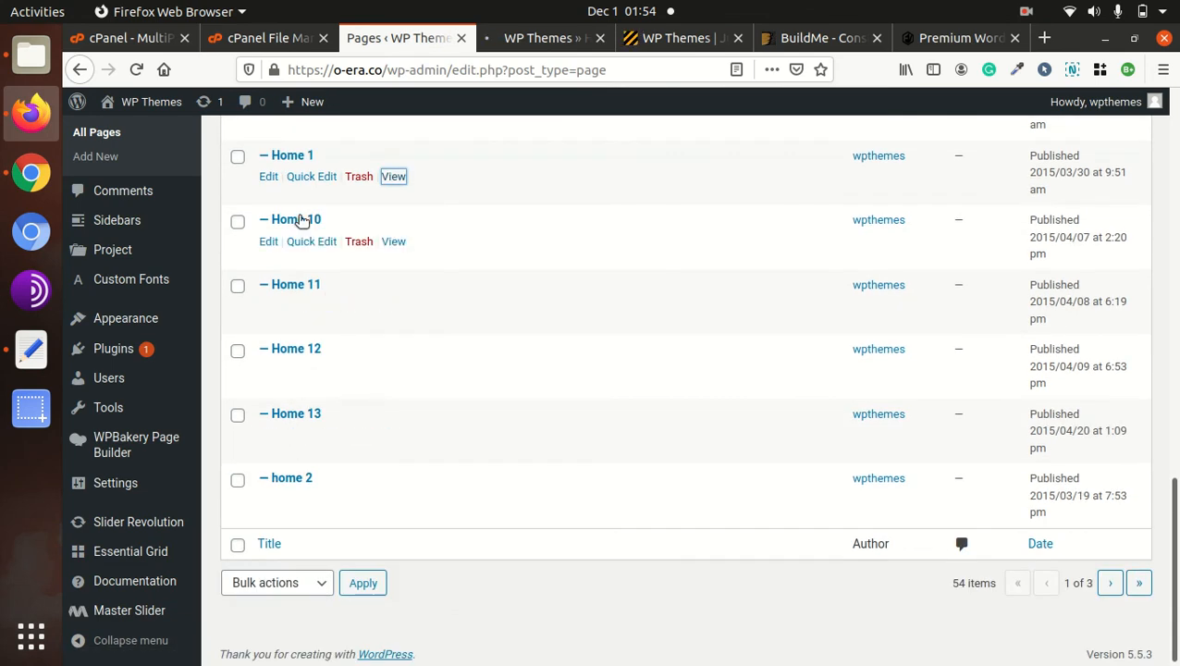
click(1110, 583)
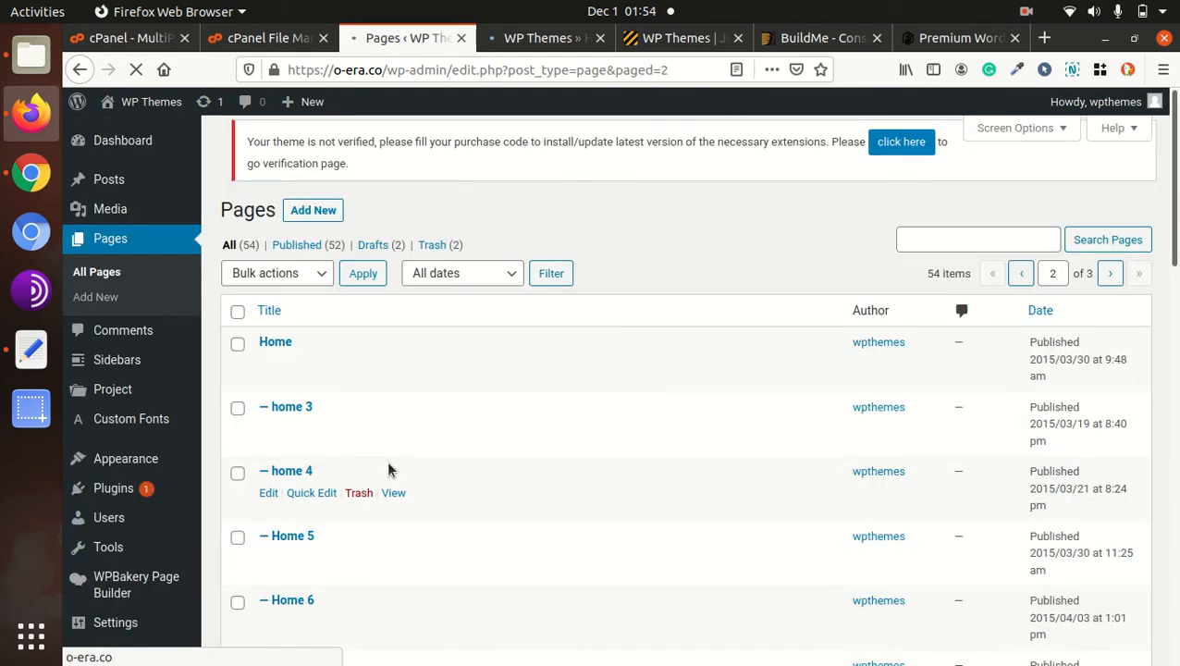
scroll(298, 284, down, 5)
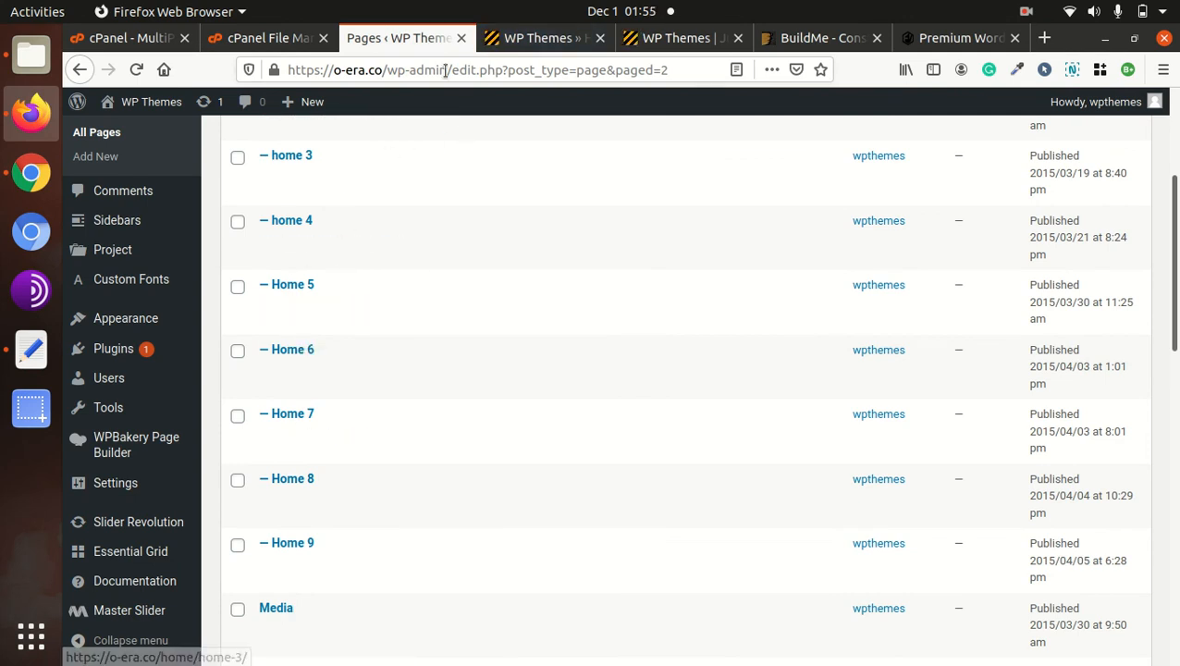
Switch to the live Home 1 page and check its address, slider and sections down to the project image grid
click(522, 39)
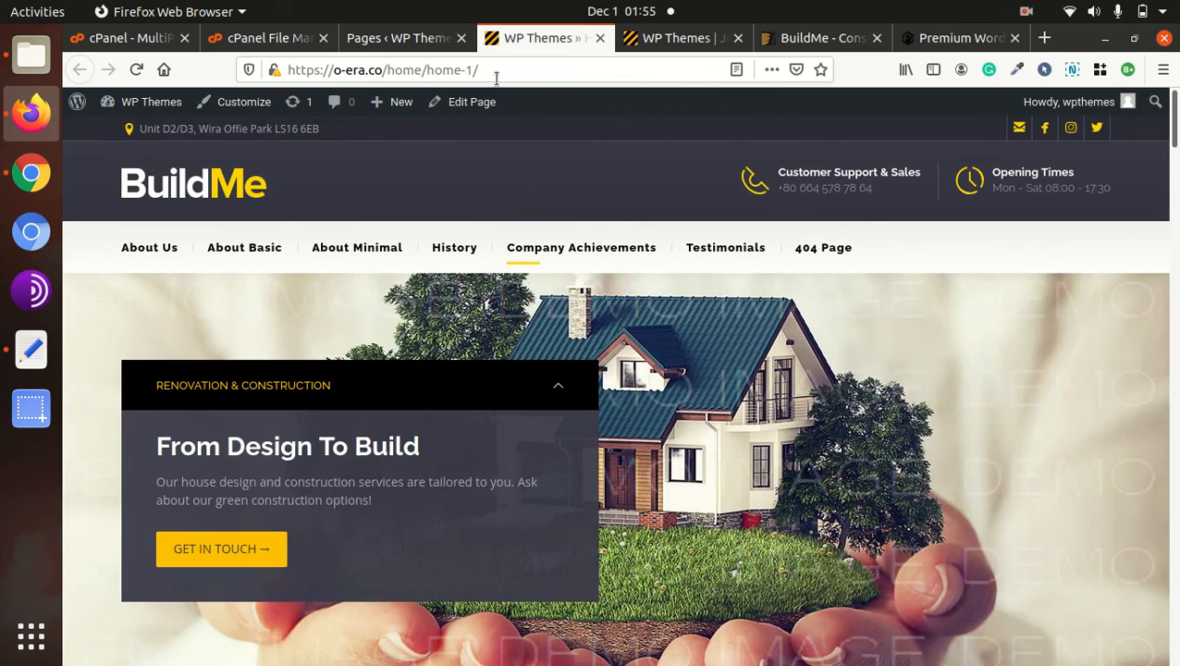
drag(490, 78, 349, 70)
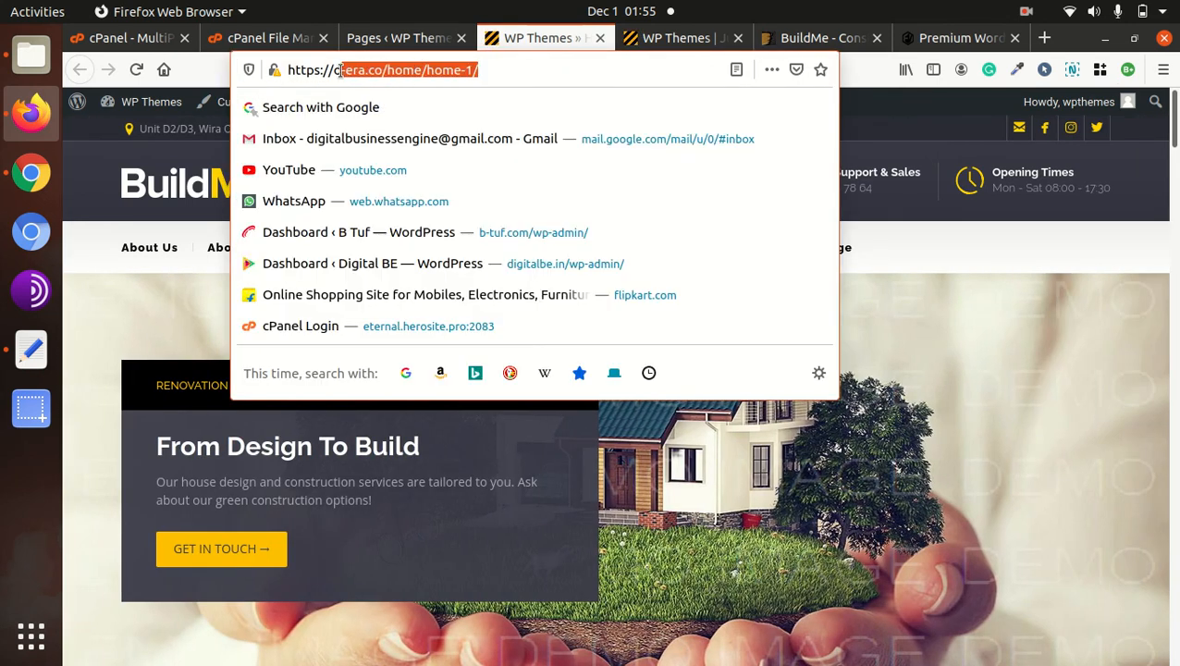
click(896, 478)
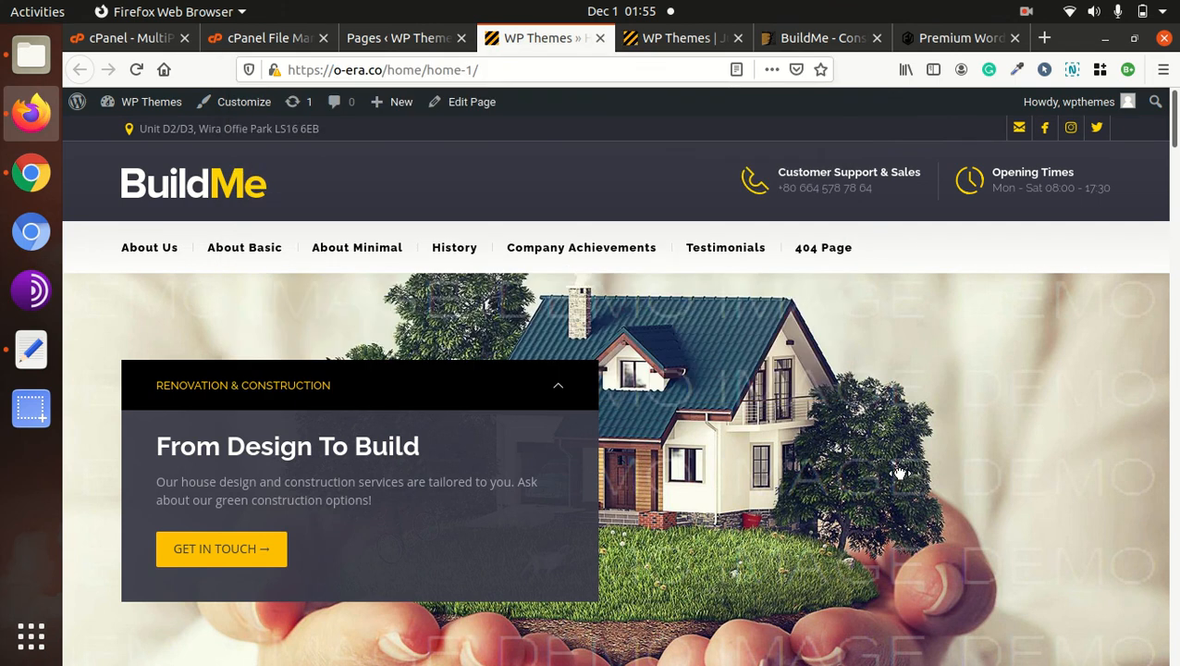
scroll(897, 472, down, 8)
scroll(895, 471, down, 7)
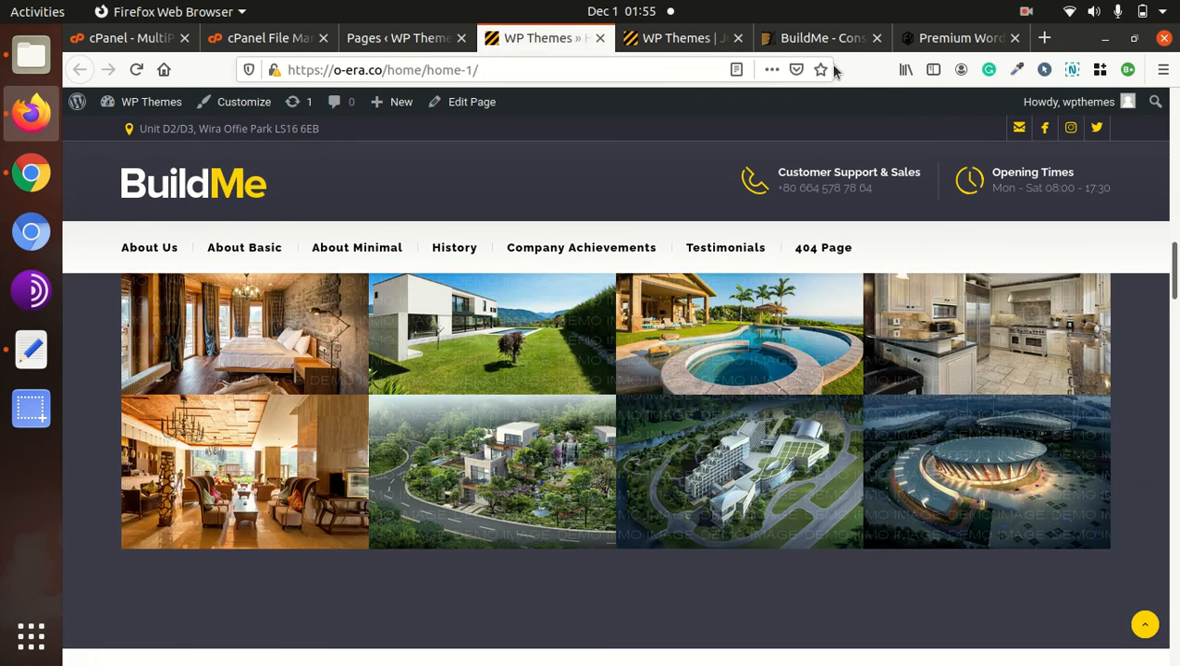
Load the home page of the official BuildMe demo, and return to the site's live Home 1 page
click(943, 39)
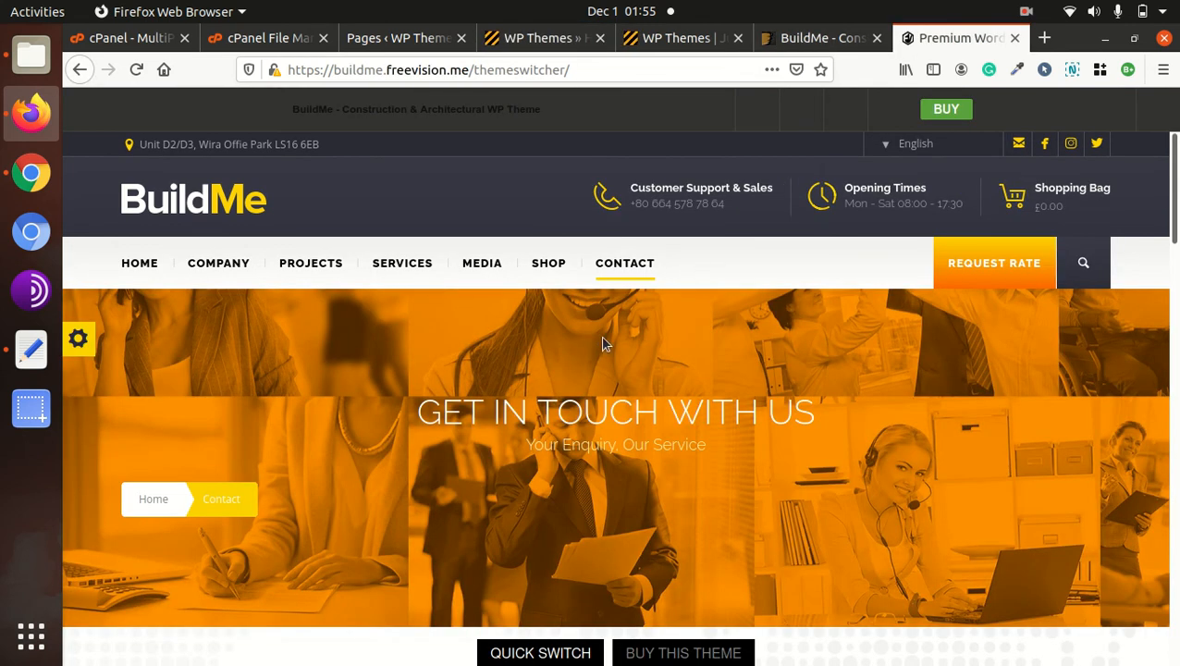
click(243, 209)
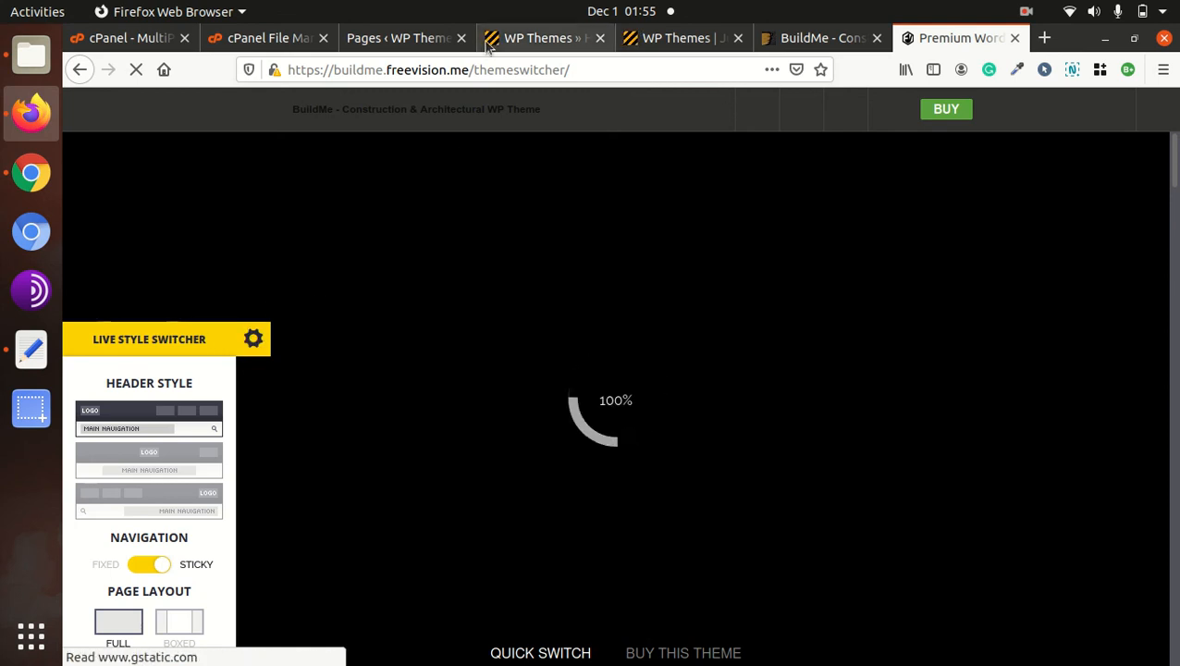
click(527, 39)
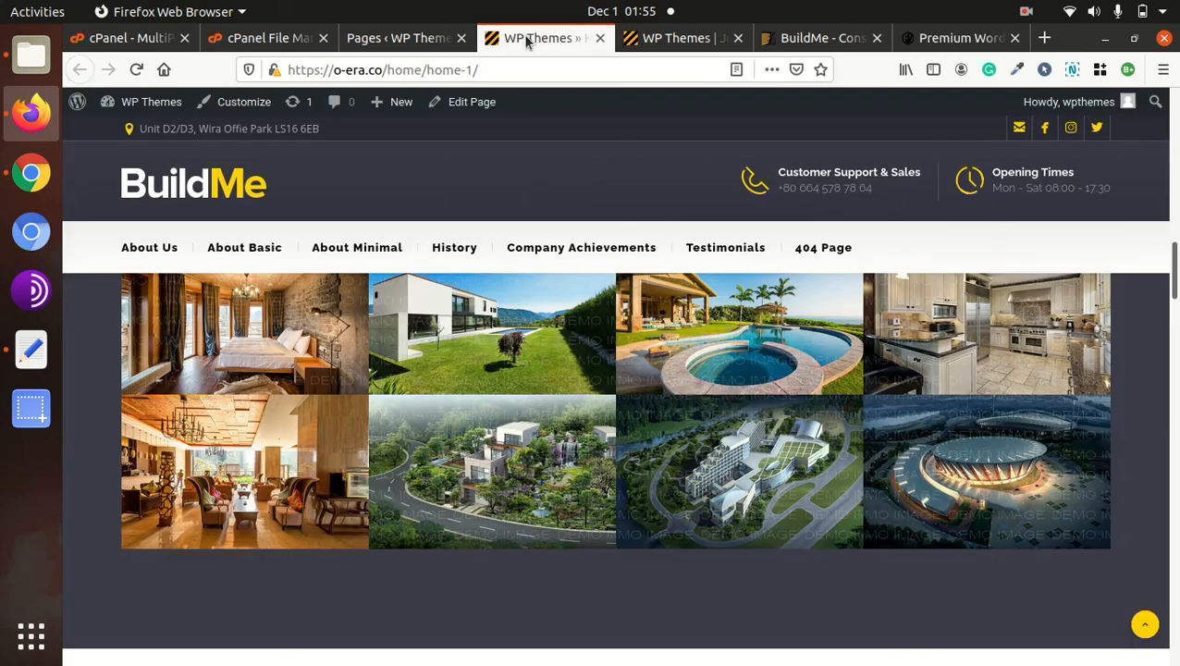
Go back to the Pages list and review the imported home and media entries on its second page
click(398, 41)
scroll(456, 256, up, 5)
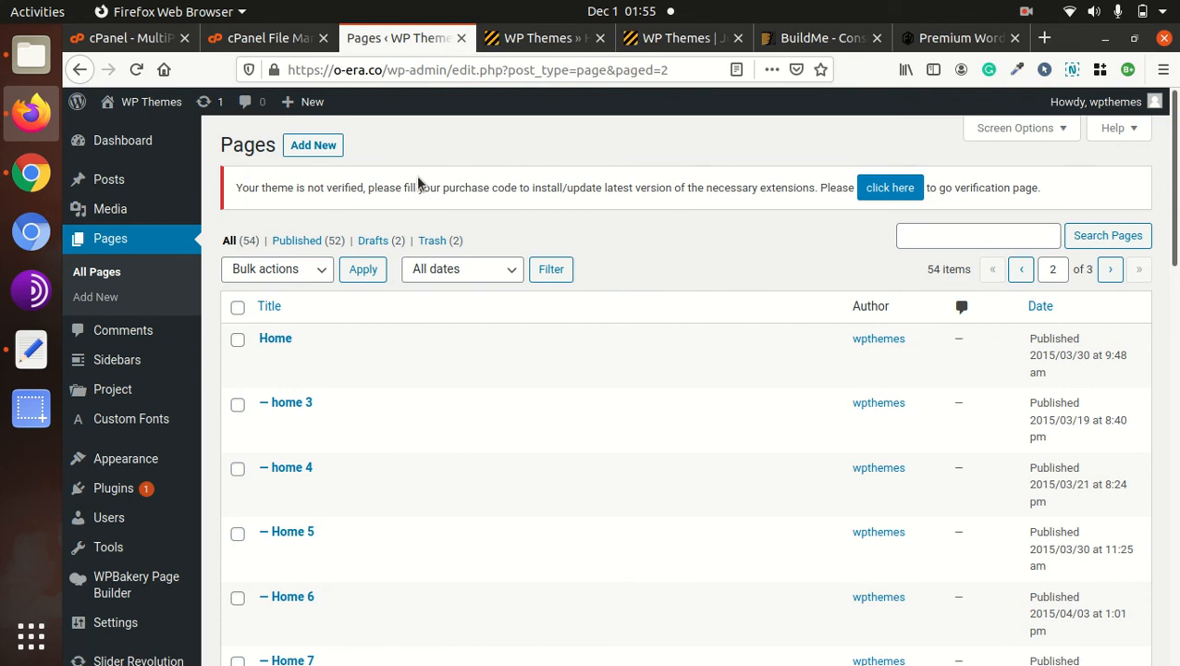
scroll(417, 182, down, 5)
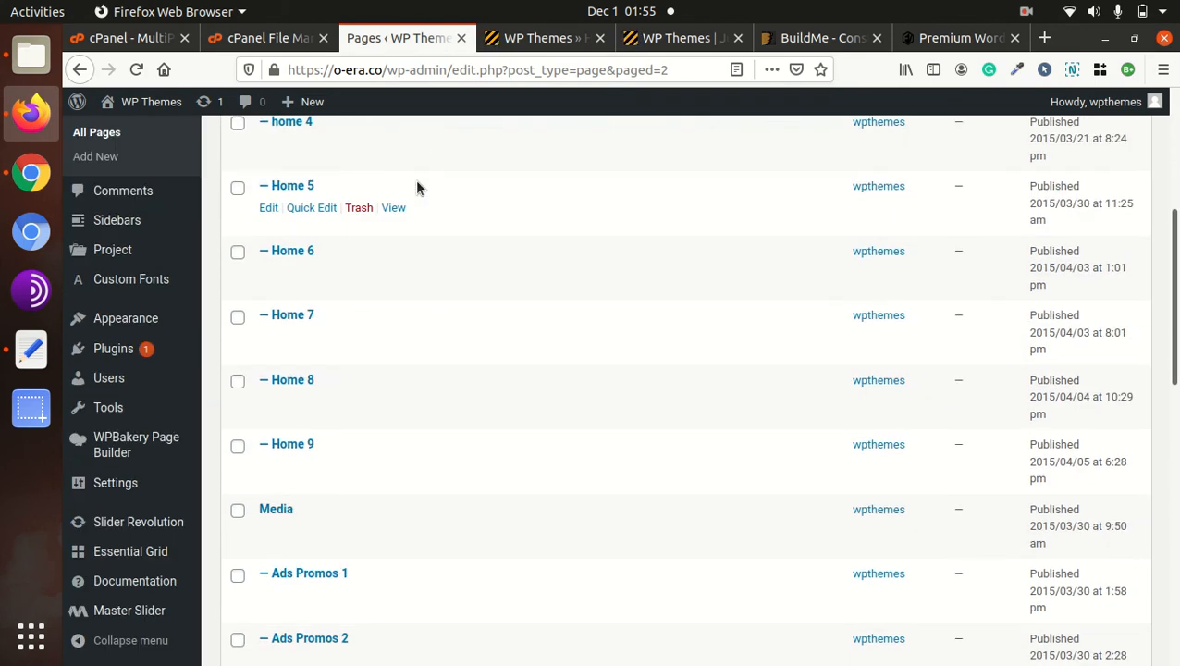
scroll(417, 188, up, 3)
scroll(416, 185, up, 2)
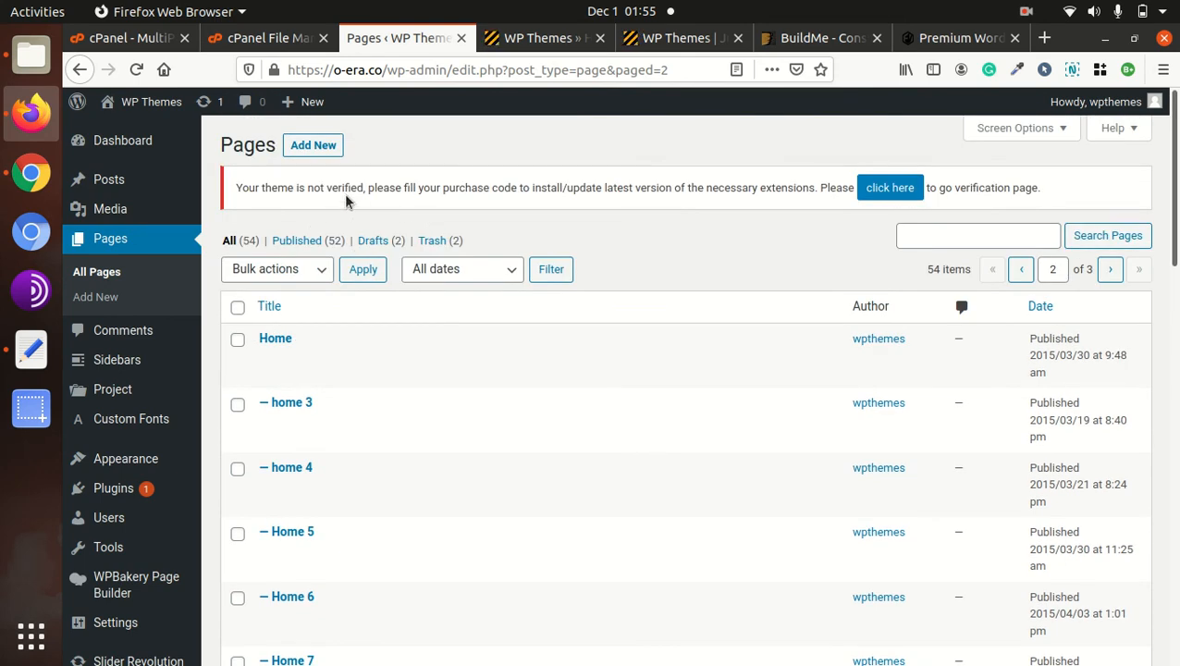
scroll(485, 245, down, 2)
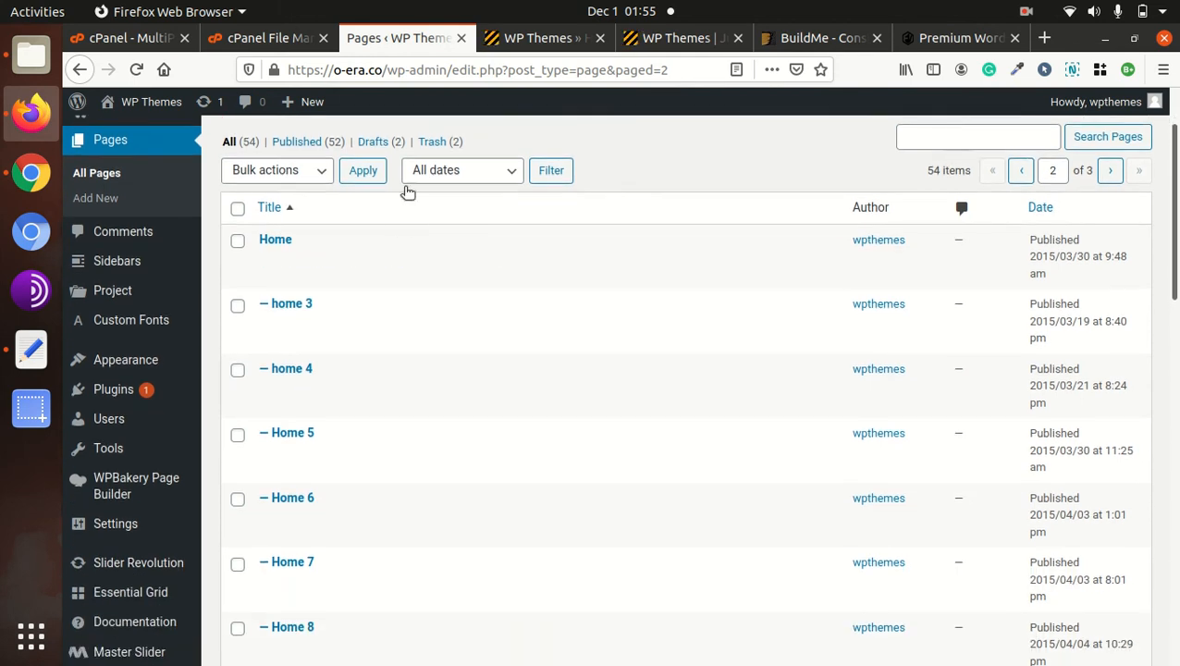
Compare the header and slider of the live Home 1 page with the official demo's home page and its sections
click(510, 46)
scroll(361, 254, up, 3)
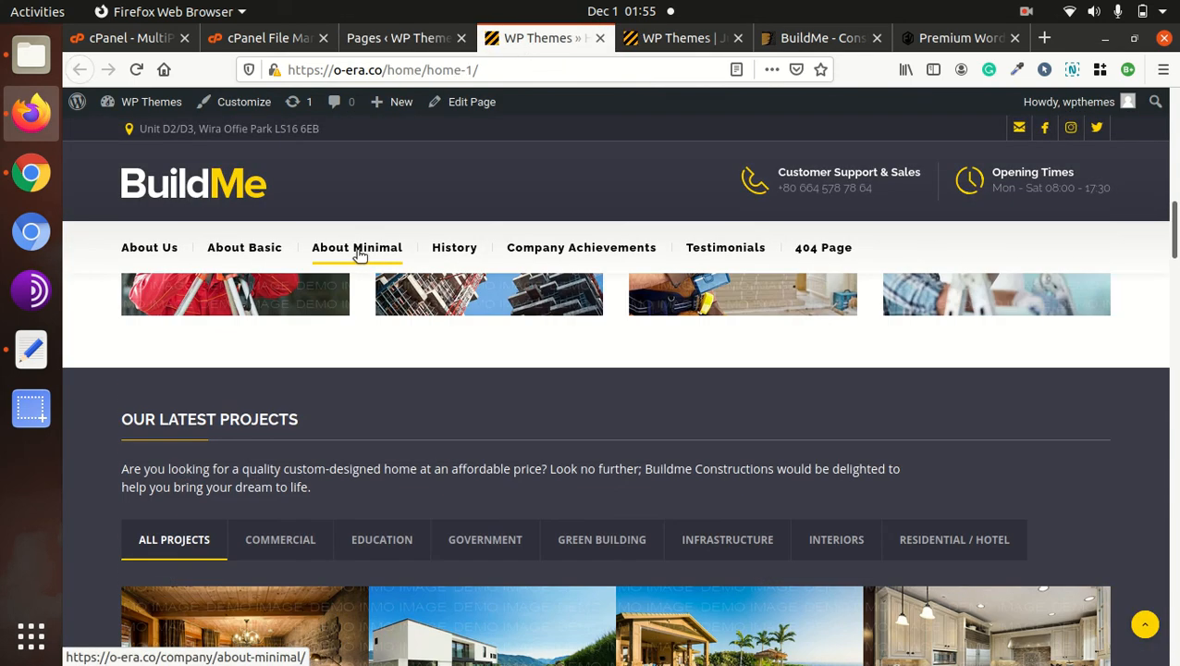
scroll(340, 244, up, 5)
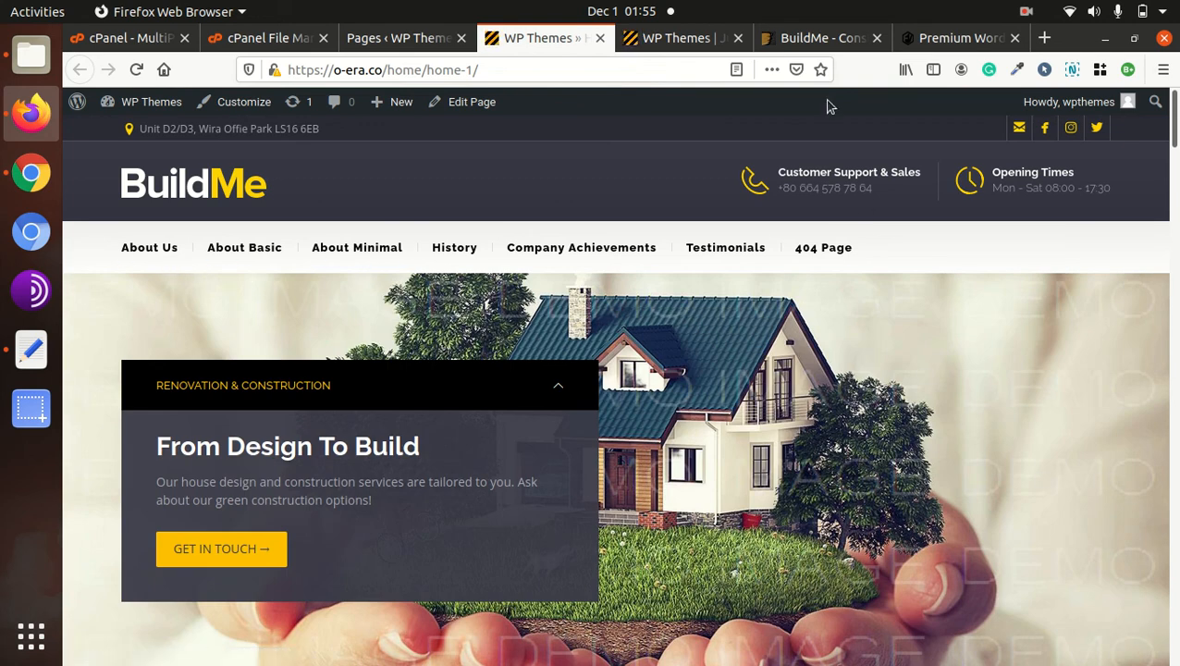
click(916, 42)
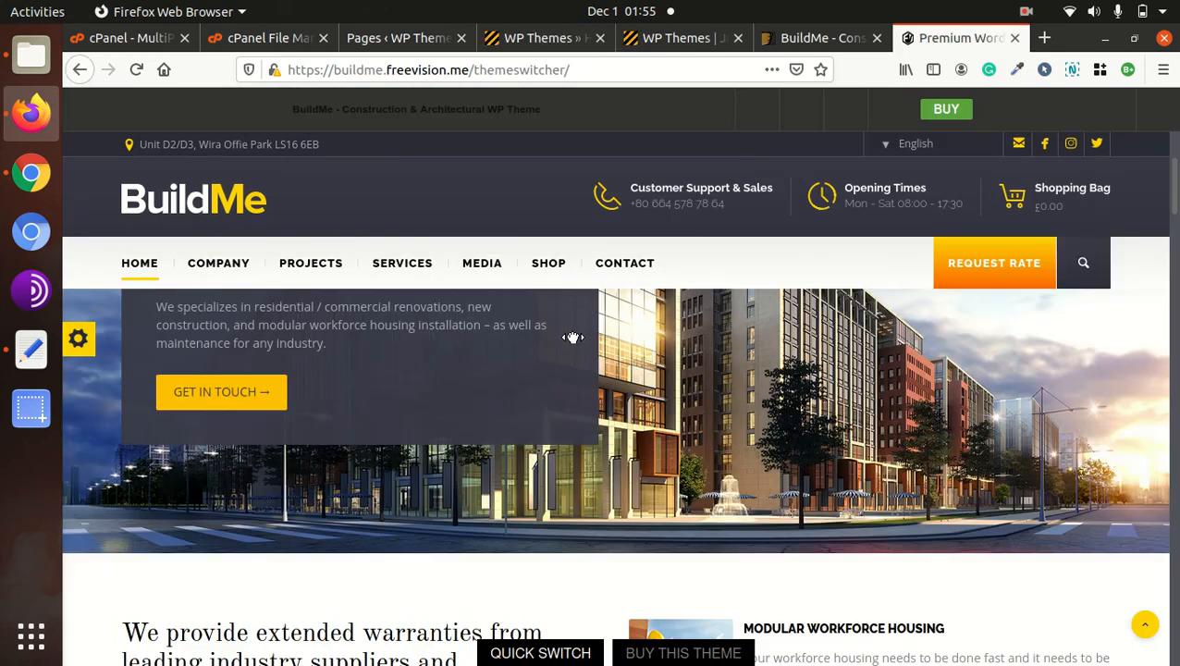
scroll(804, 379, down, 3)
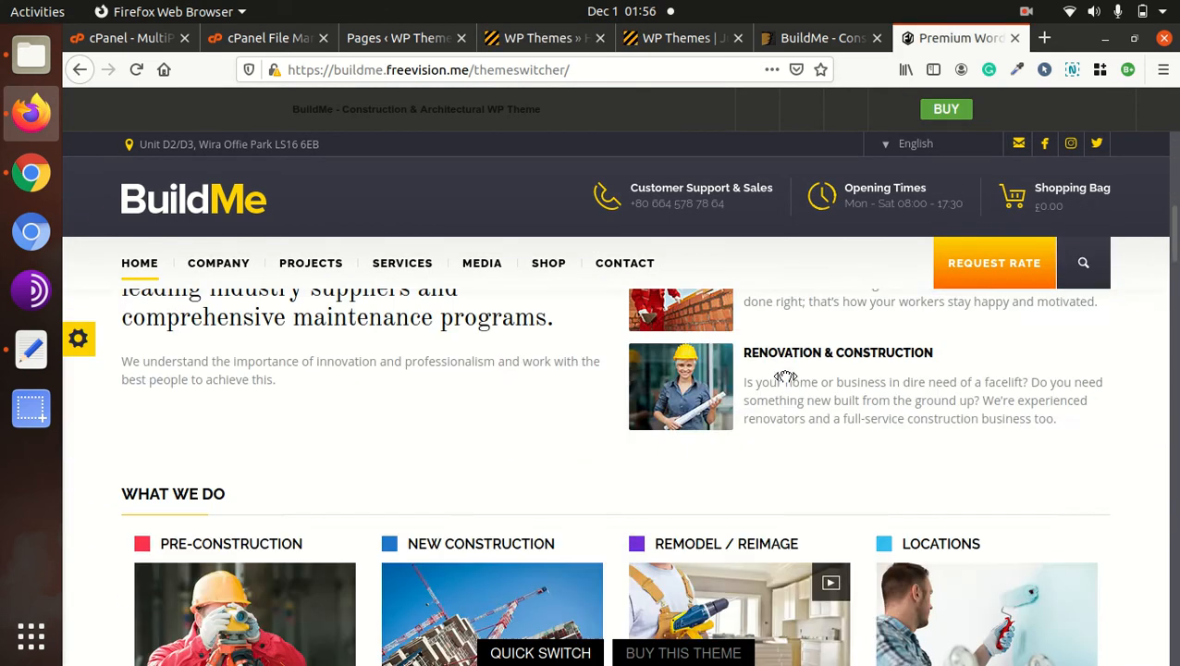
scroll(781, 375, down, 15)
scroll(778, 374, down, 3)
Return to the live Home 1 page and examine its services, testimonial and client sections down to the footer
click(412, 42)
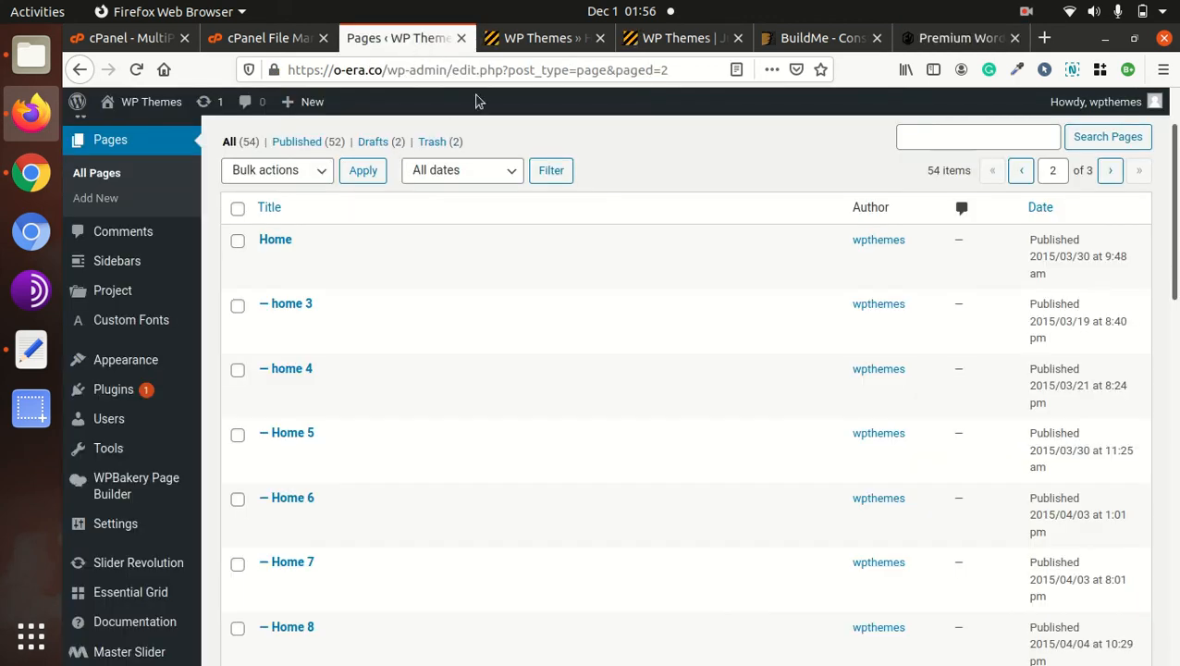
click(539, 38)
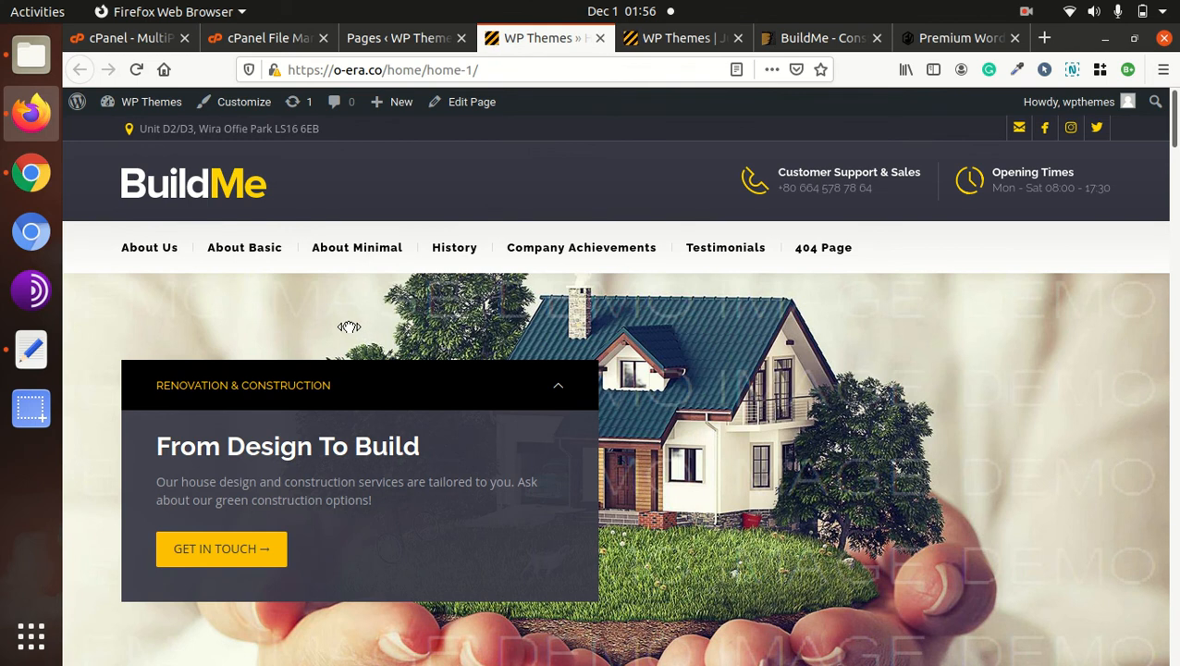
scroll(348, 319, down, 10)
scroll(341, 319, down, 10)
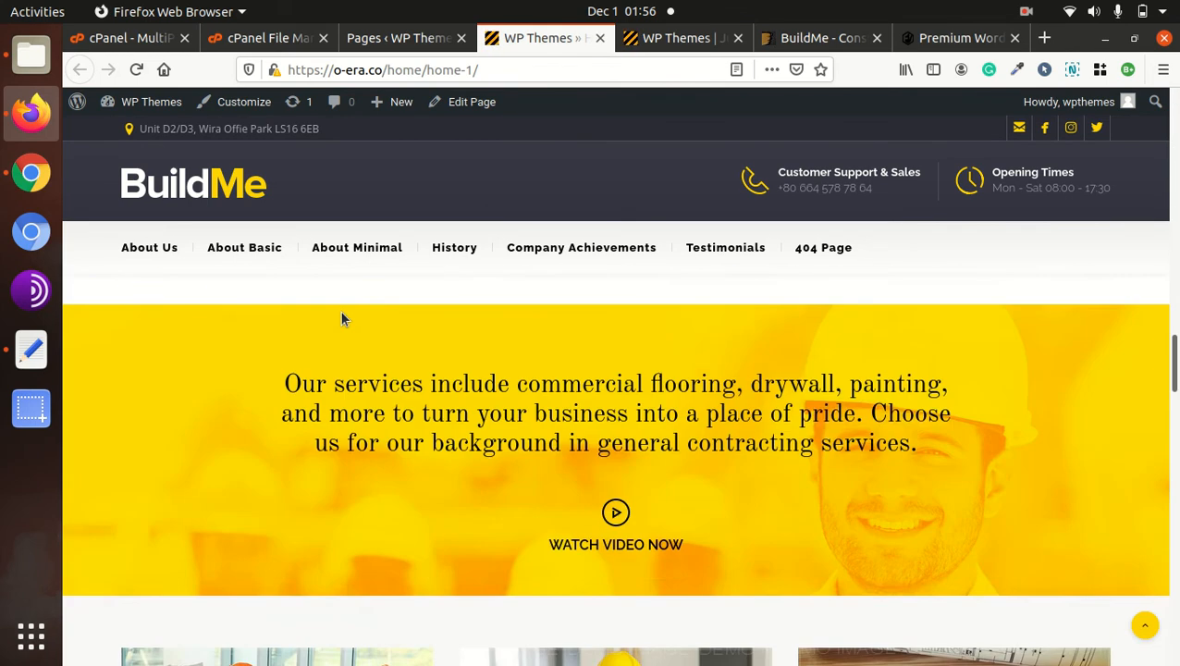
scroll(341, 315, down, 10)
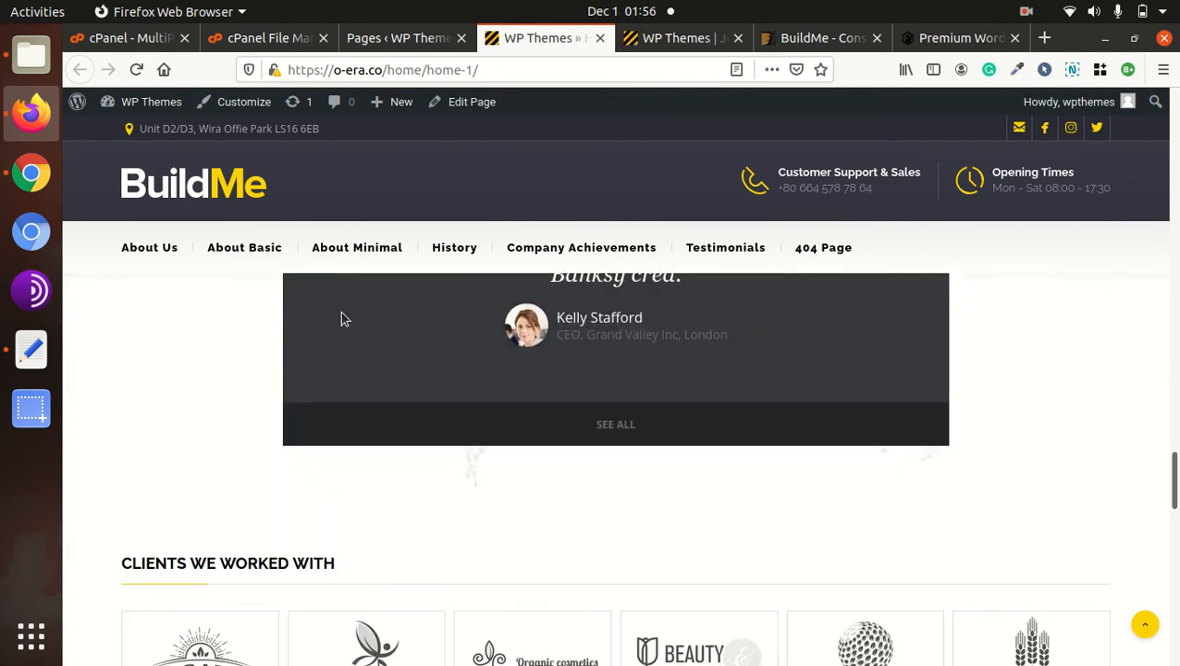
scroll(340, 319, down, 5)
scroll(305, 306, down, 10)
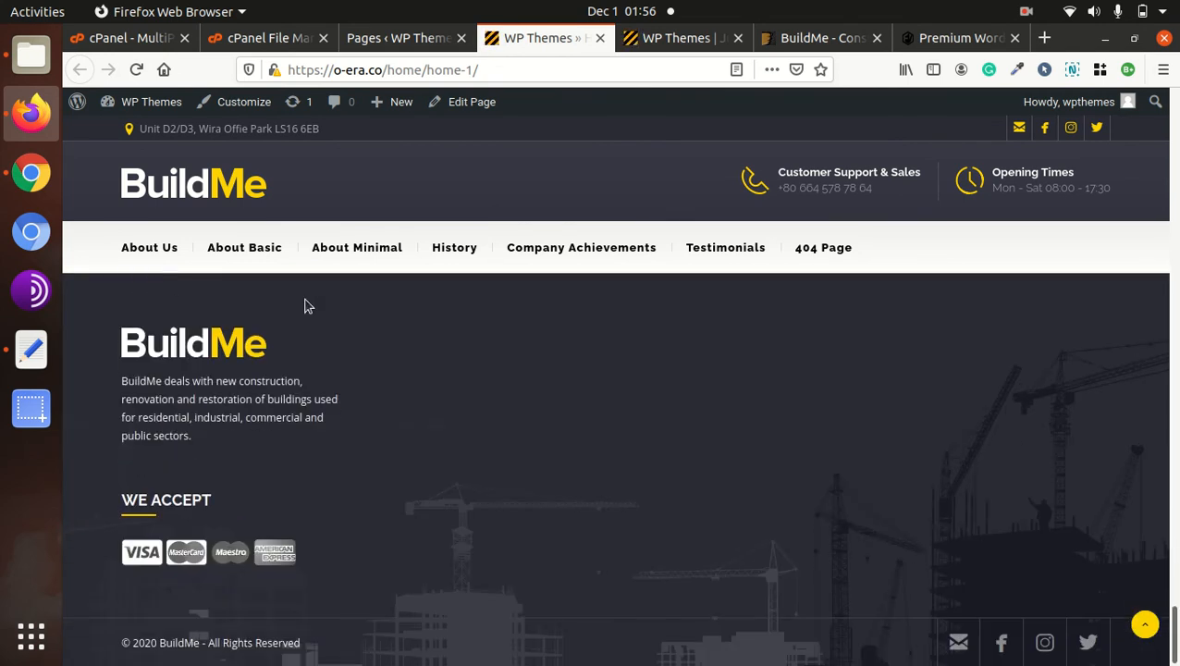
Open the About Minimal, History and About Us pages from the site's navigation and look through the About Us content
scroll(308, 306, up, 10)
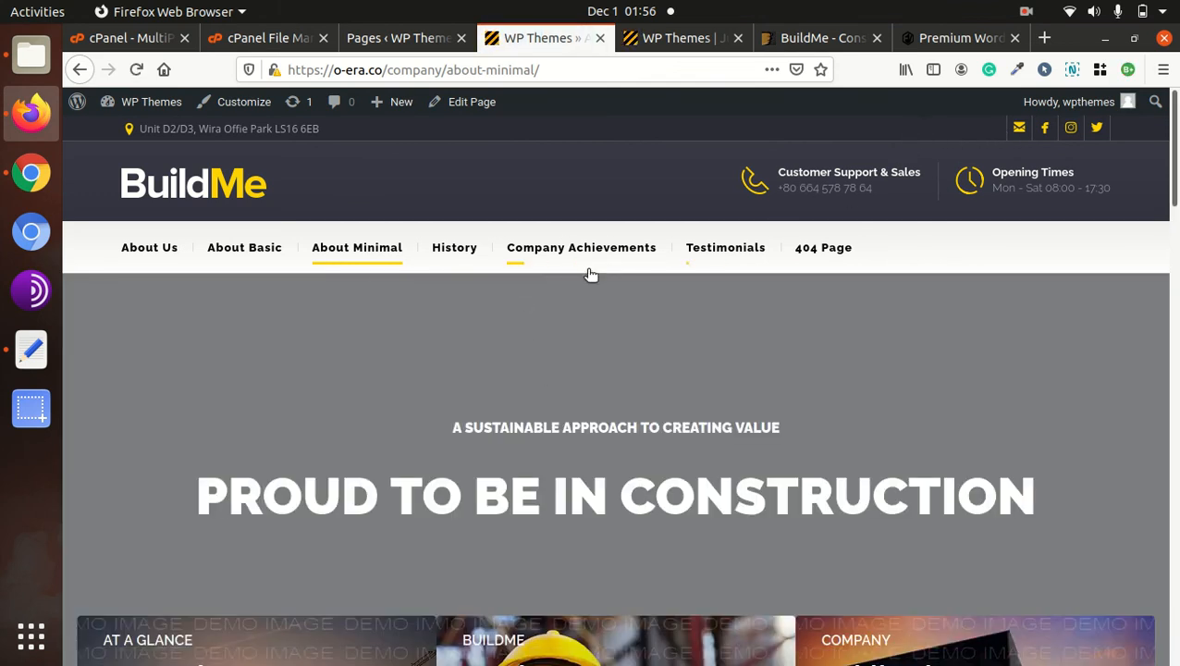
click(455, 250)
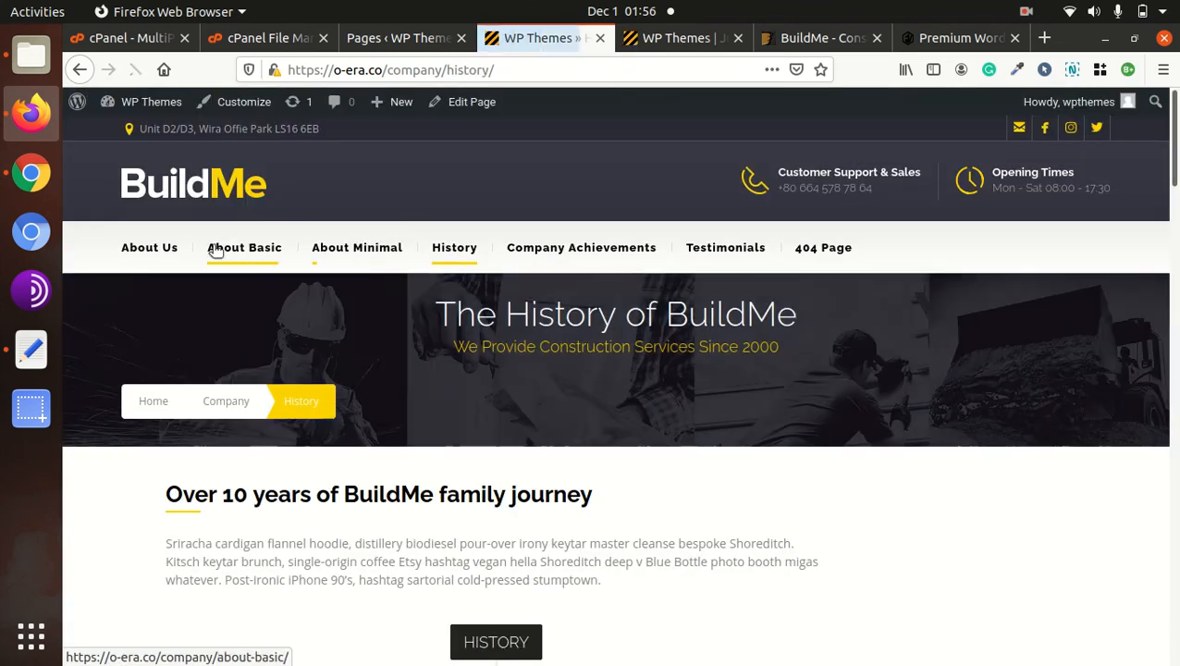
click(164, 251)
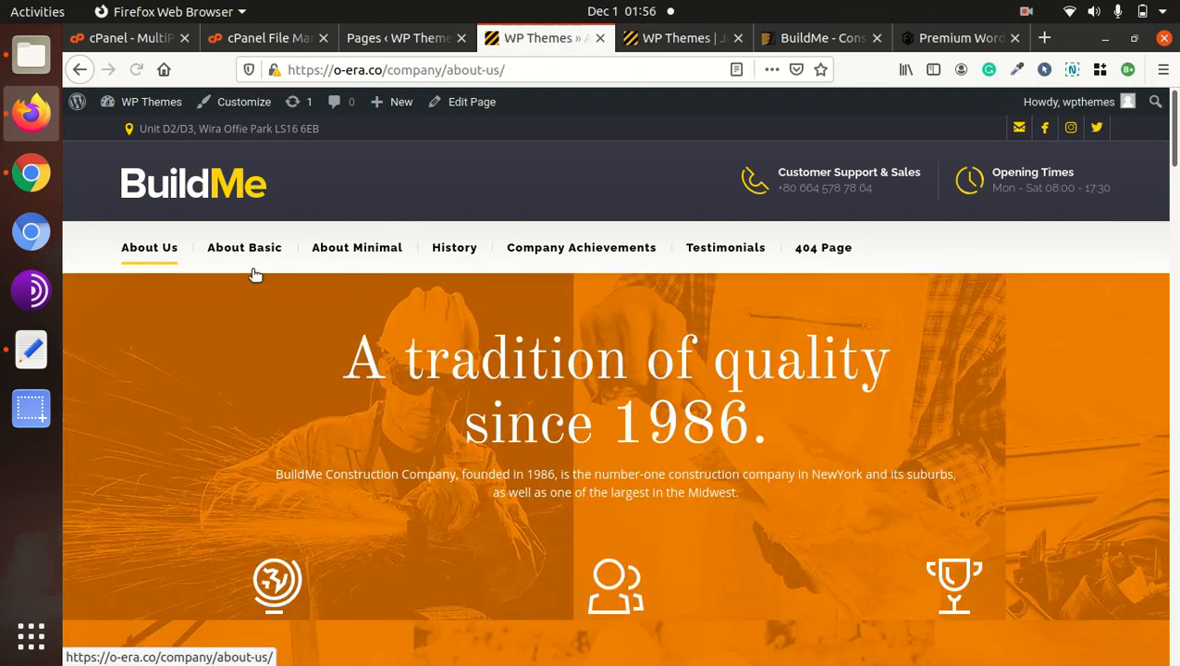
scroll(653, 394, down, 5)
scroll(653, 395, down, 4)
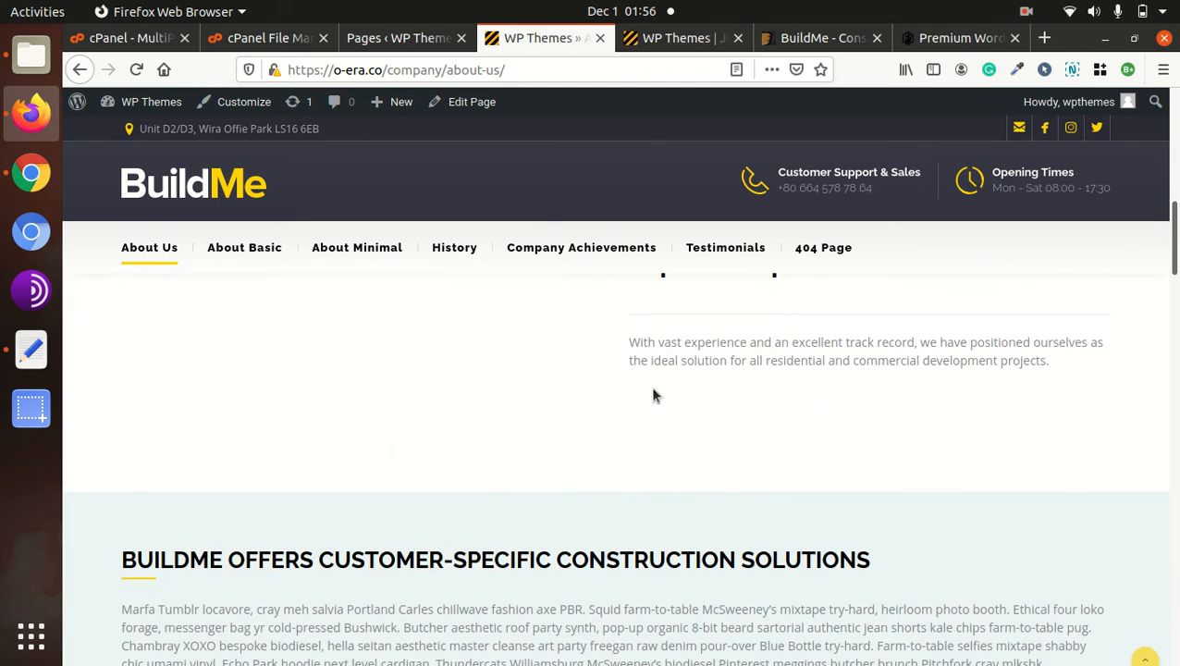
scroll(653, 395, up, 3)
scroll(651, 388, up, 4)
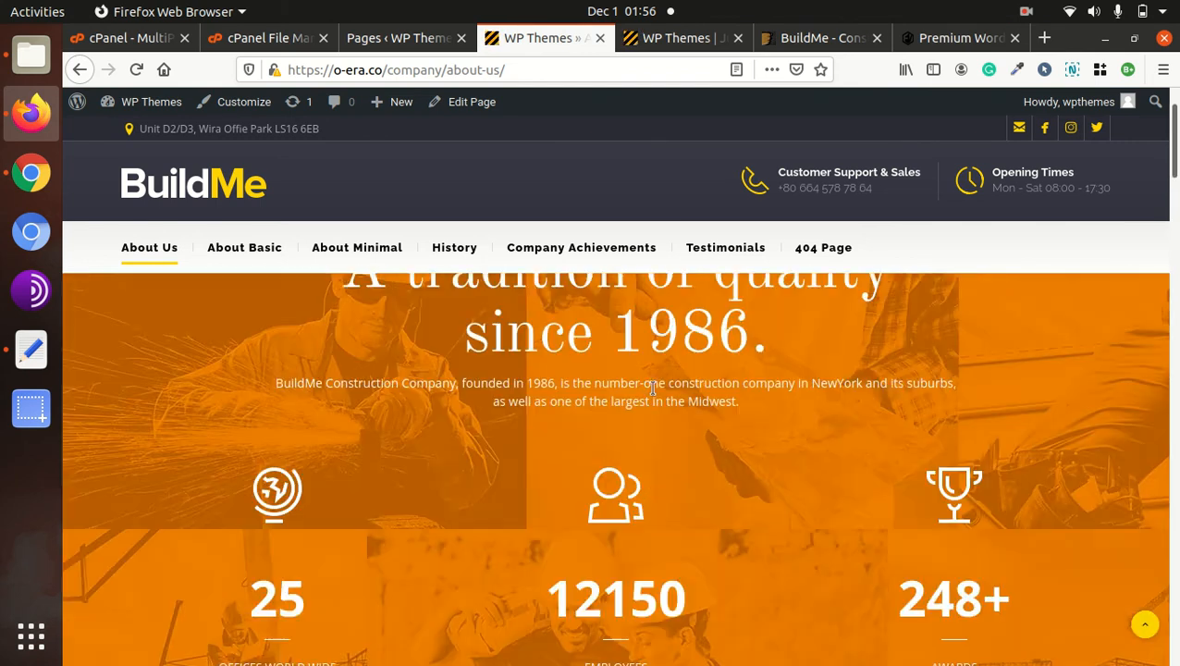